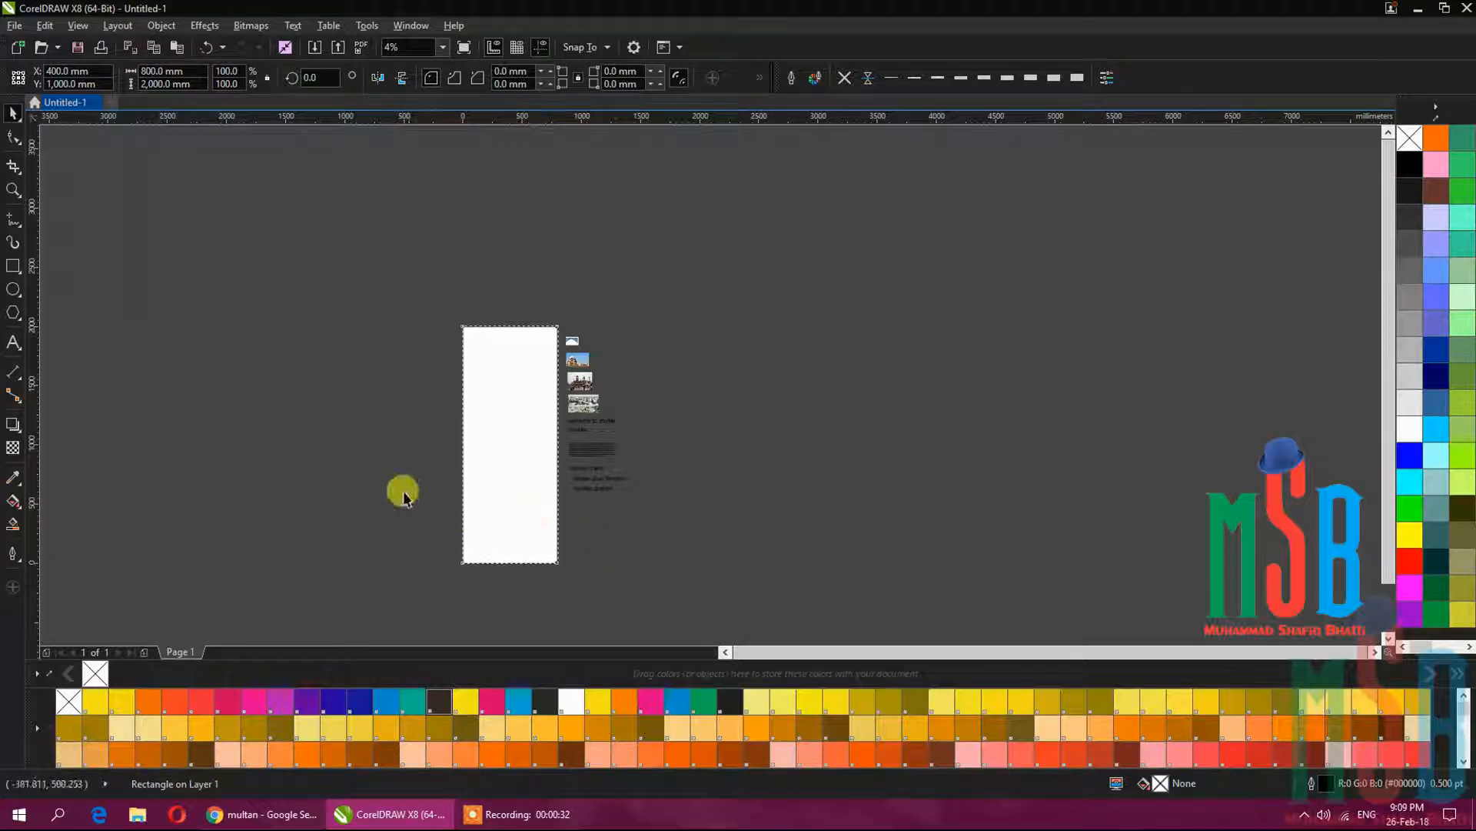
scroll(406, 477, up, 2)
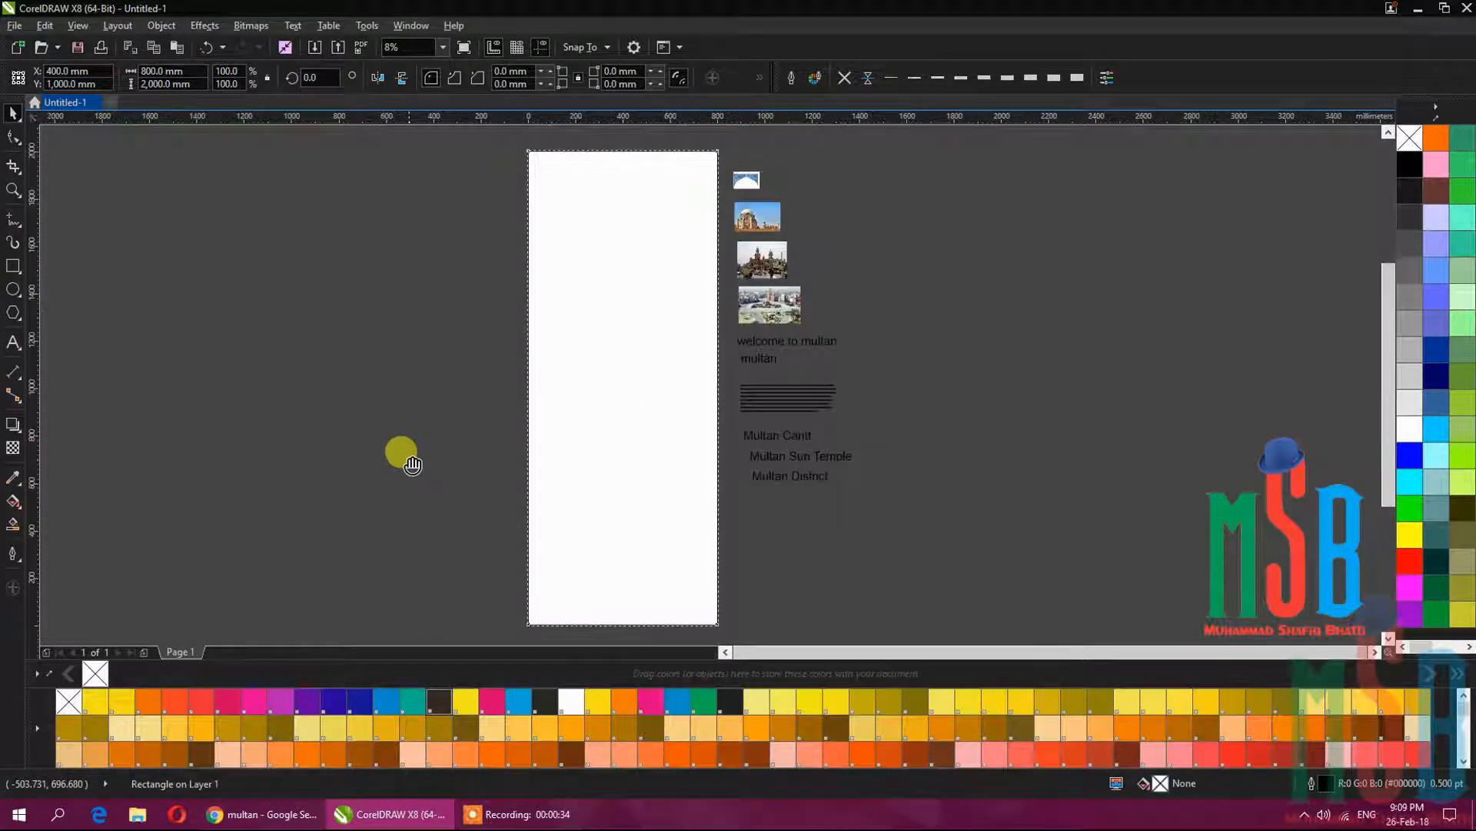
click(804, 519)
click(700, 505)
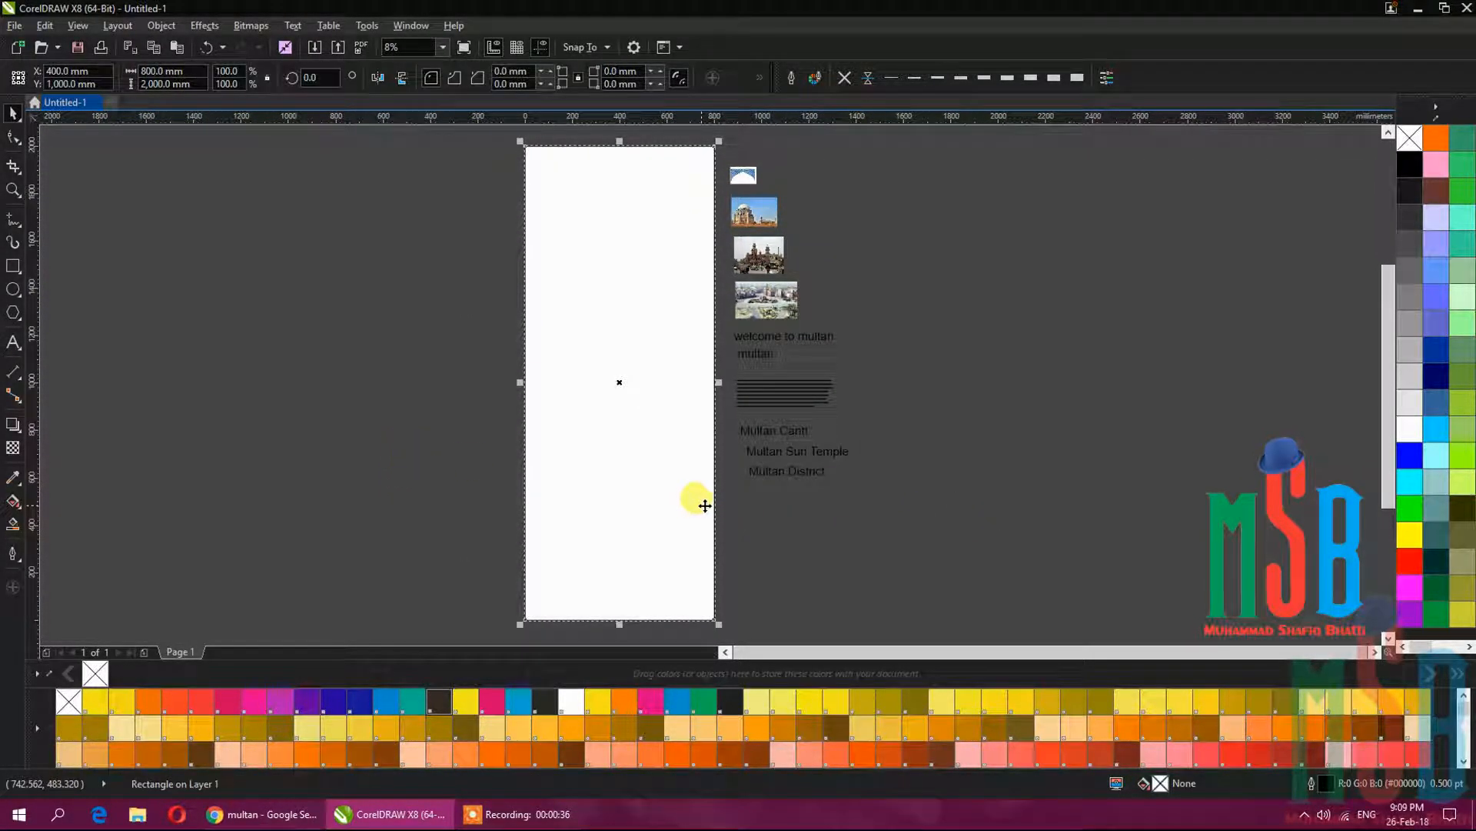
click(1157, 350)
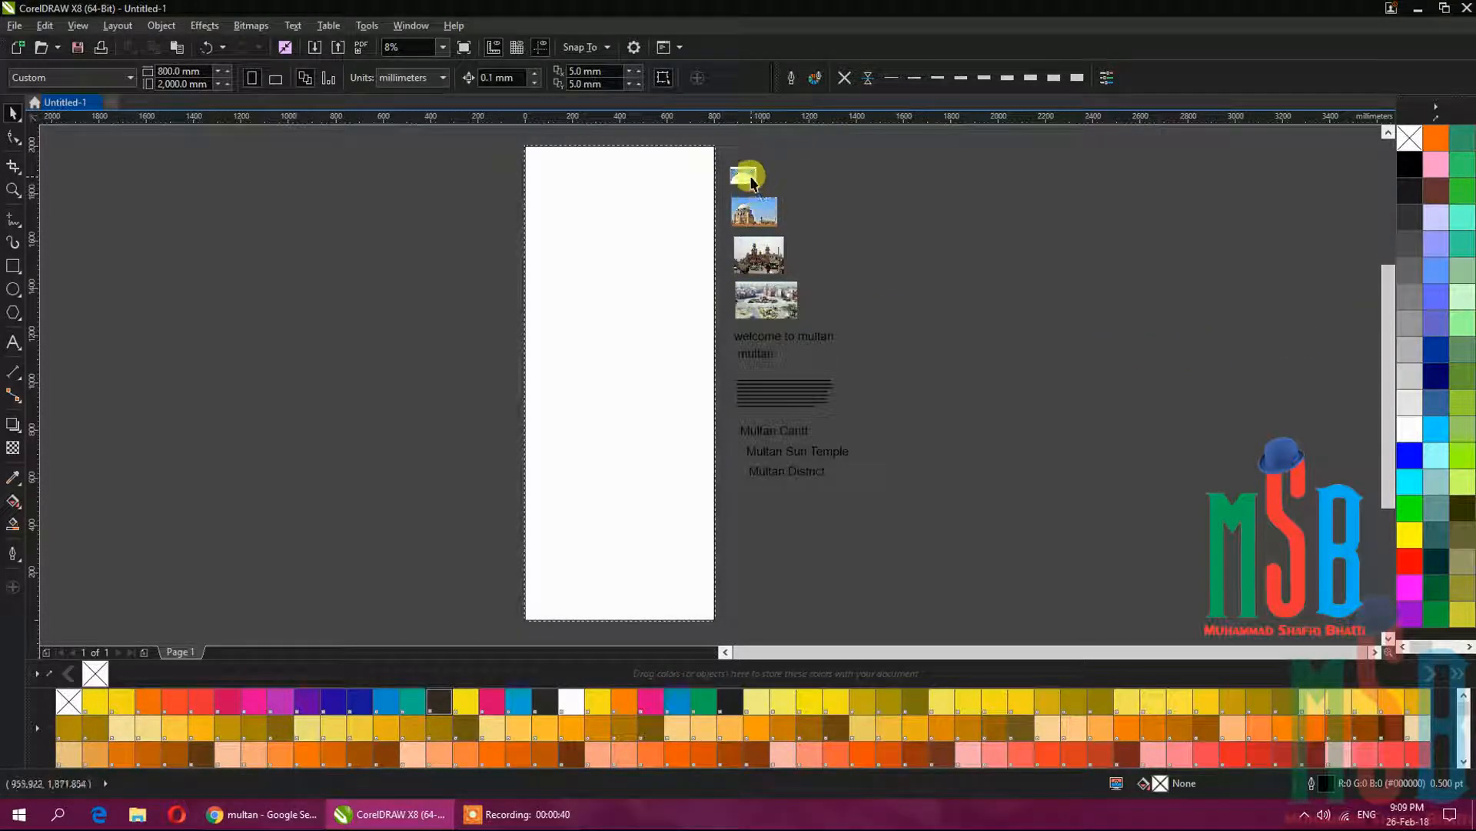
Enlarge the blue-tiled arch picture to about 754 × 494 mm and place it on the empty area beside the page.
scroll(746, 175, up, 4)
click(760, 329)
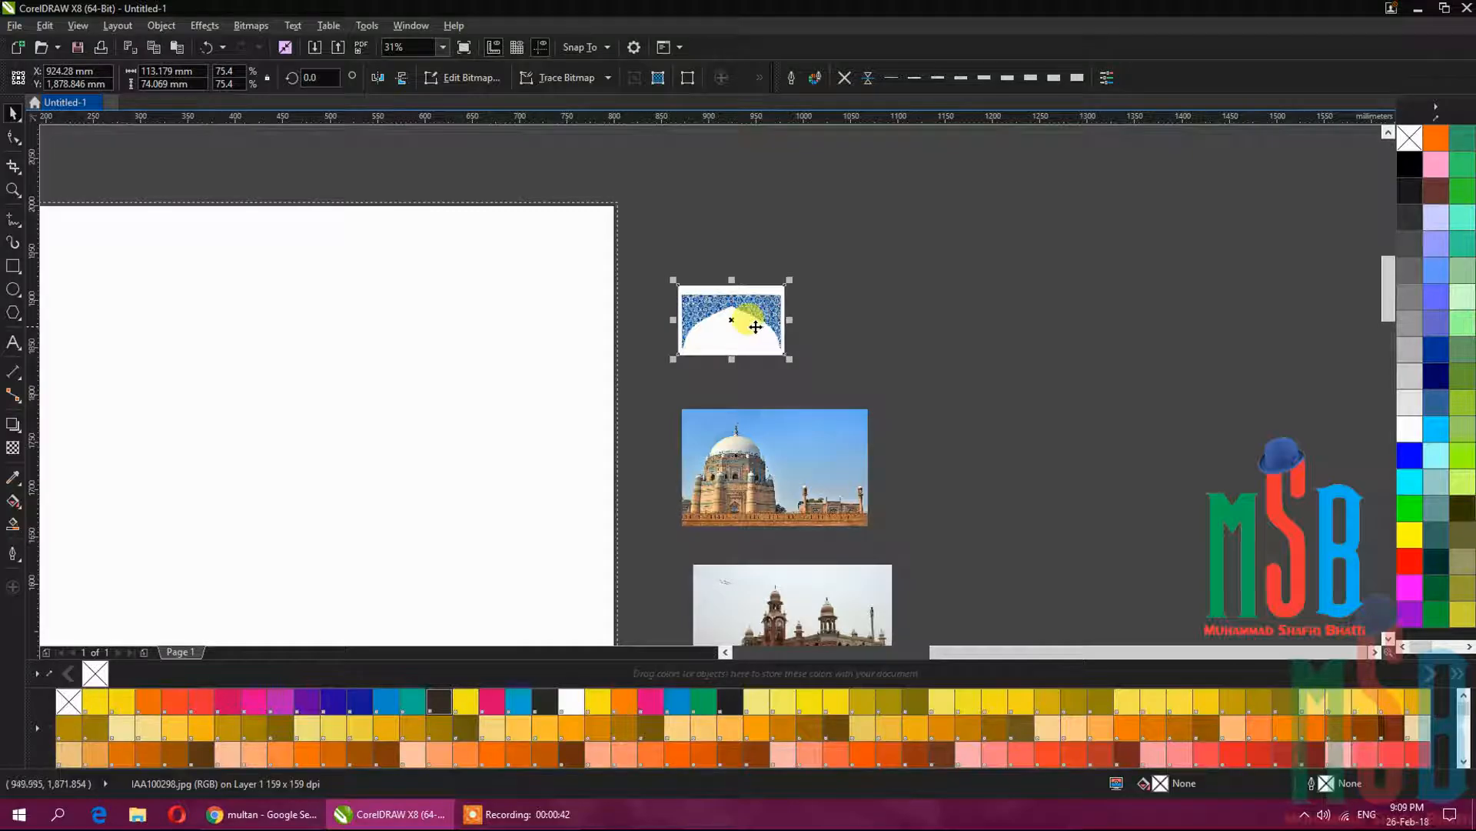
scroll(751, 319, down, 4)
drag(750, 316, 716, 416)
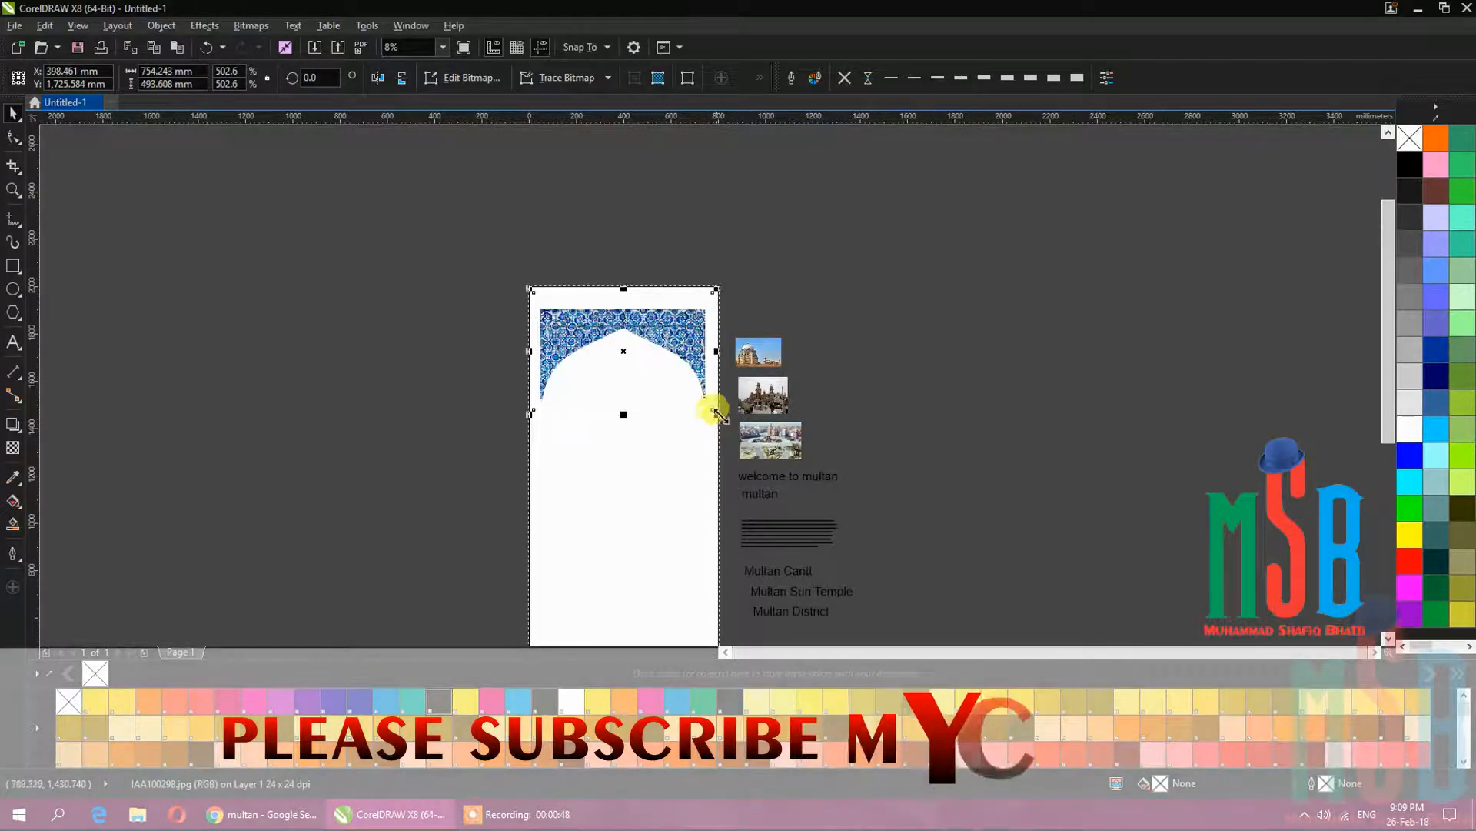
click(739, 288)
drag(616, 321, 954, 270)
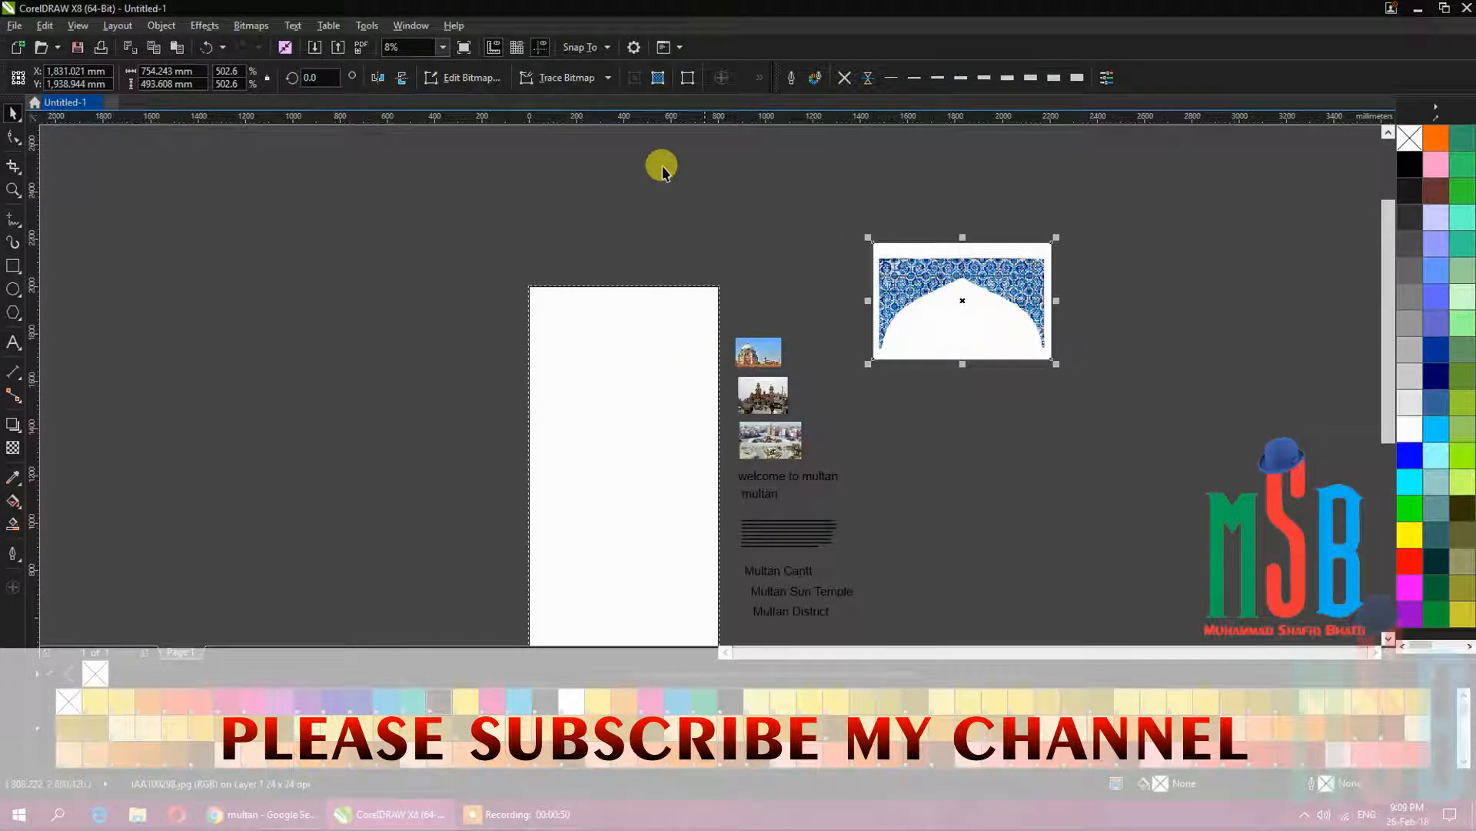
Trace the arch picture as a High quality image outline trace with detail near maximum and the background removed.
click(584, 86)
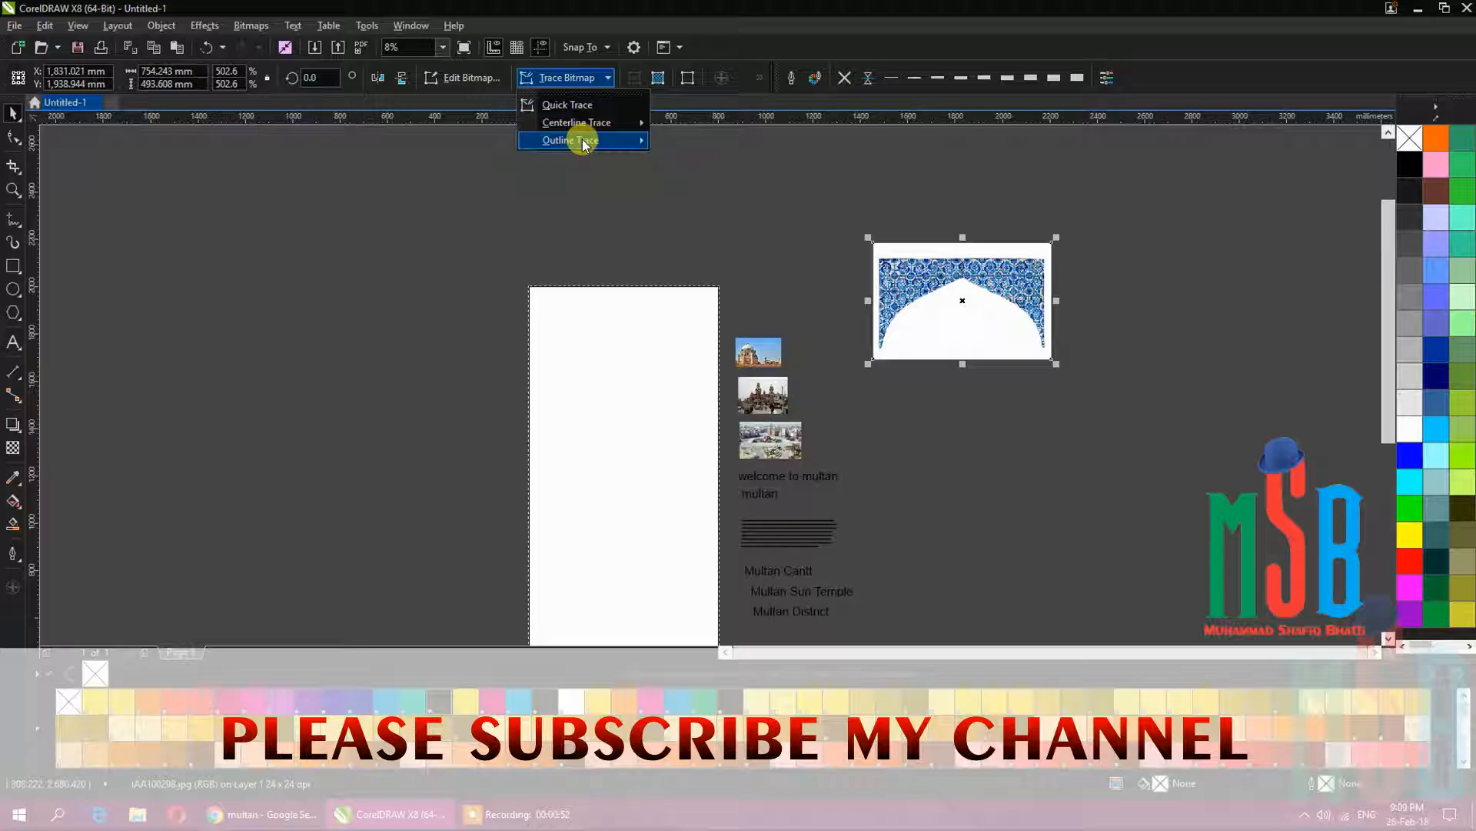
mouse_move(580, 140)
click(692, 236)
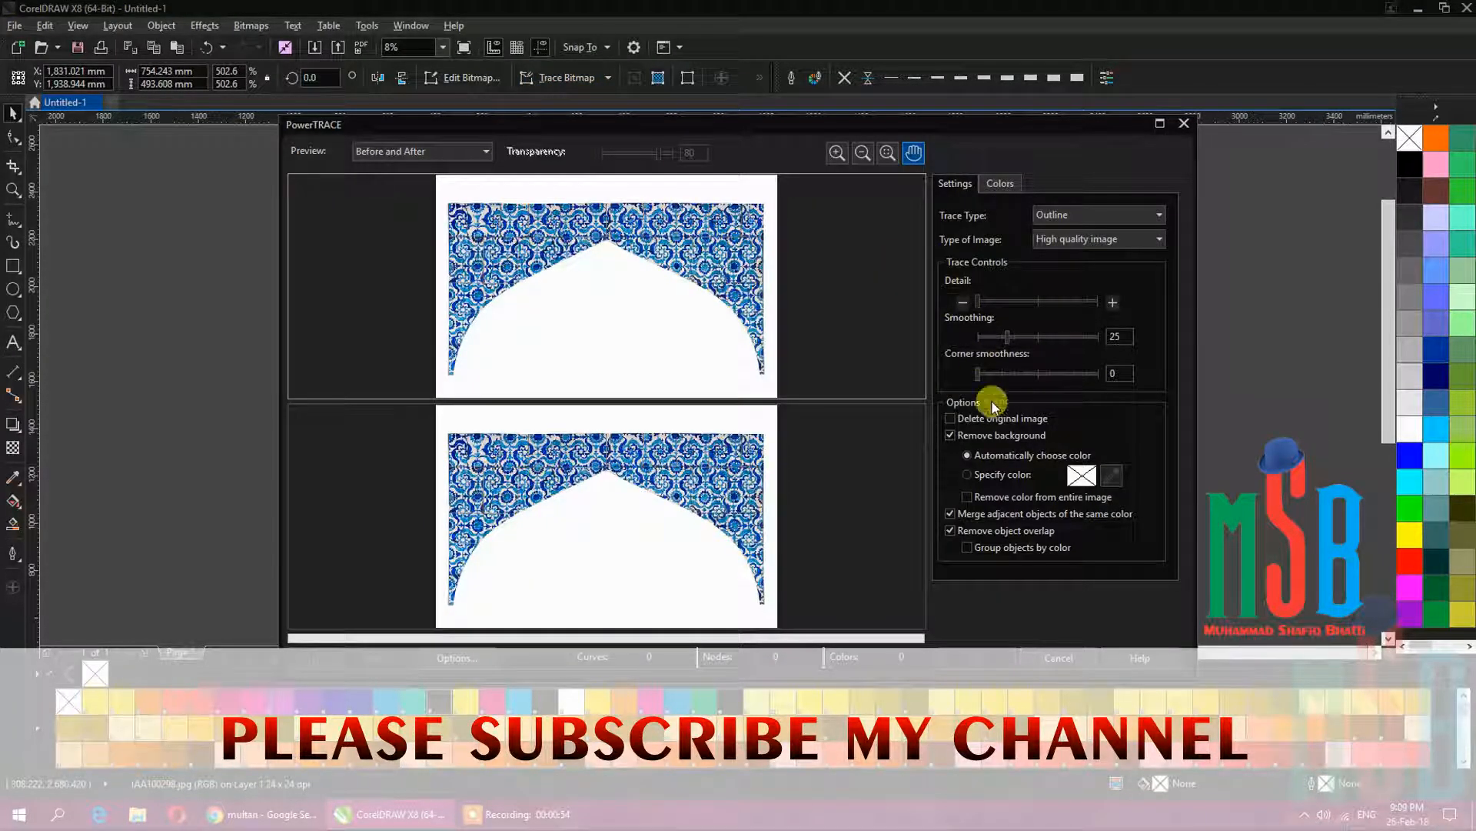
click(1077, 301)
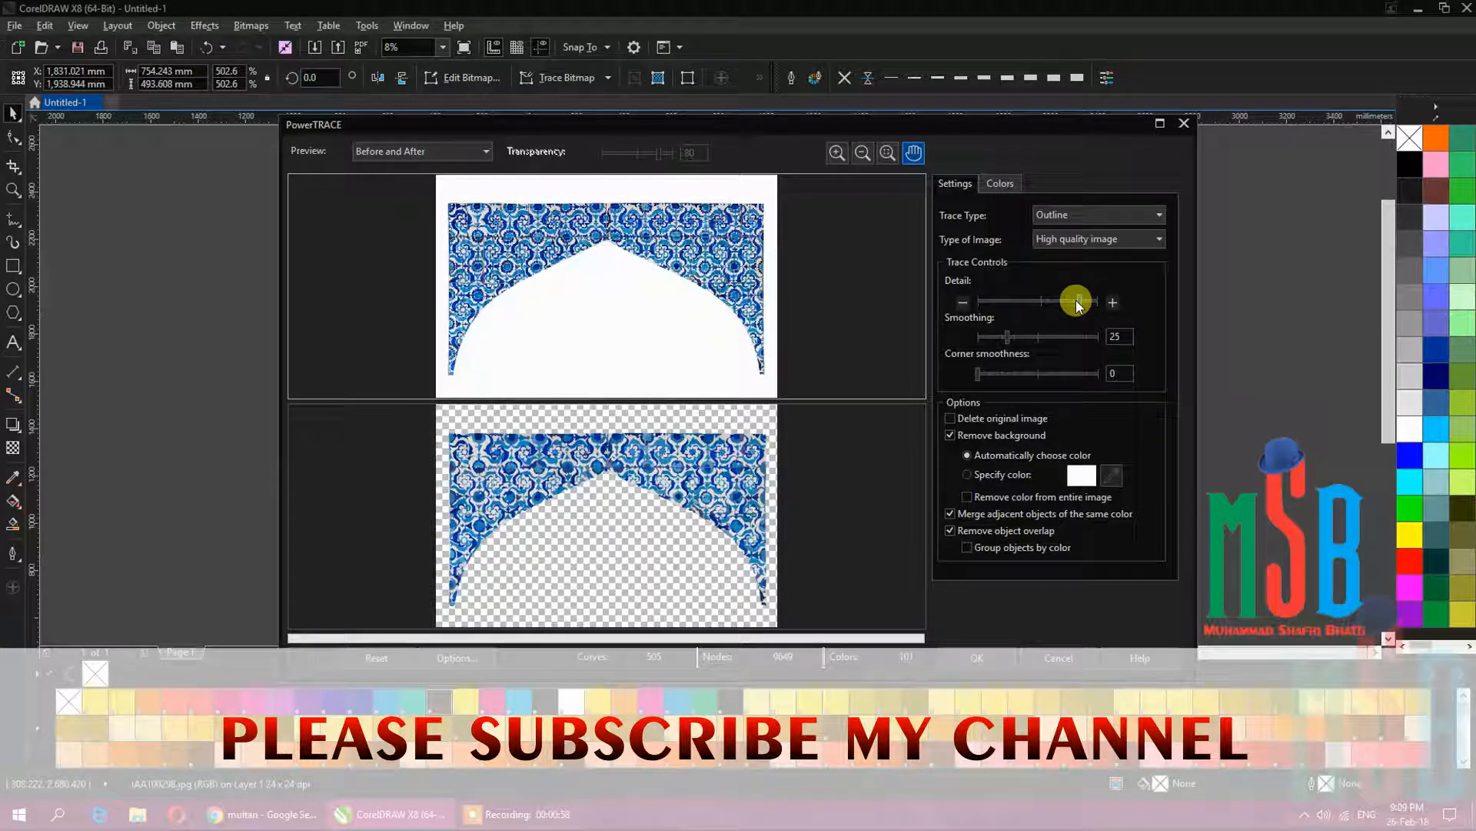
drag(1080, 301, 1092, 302)
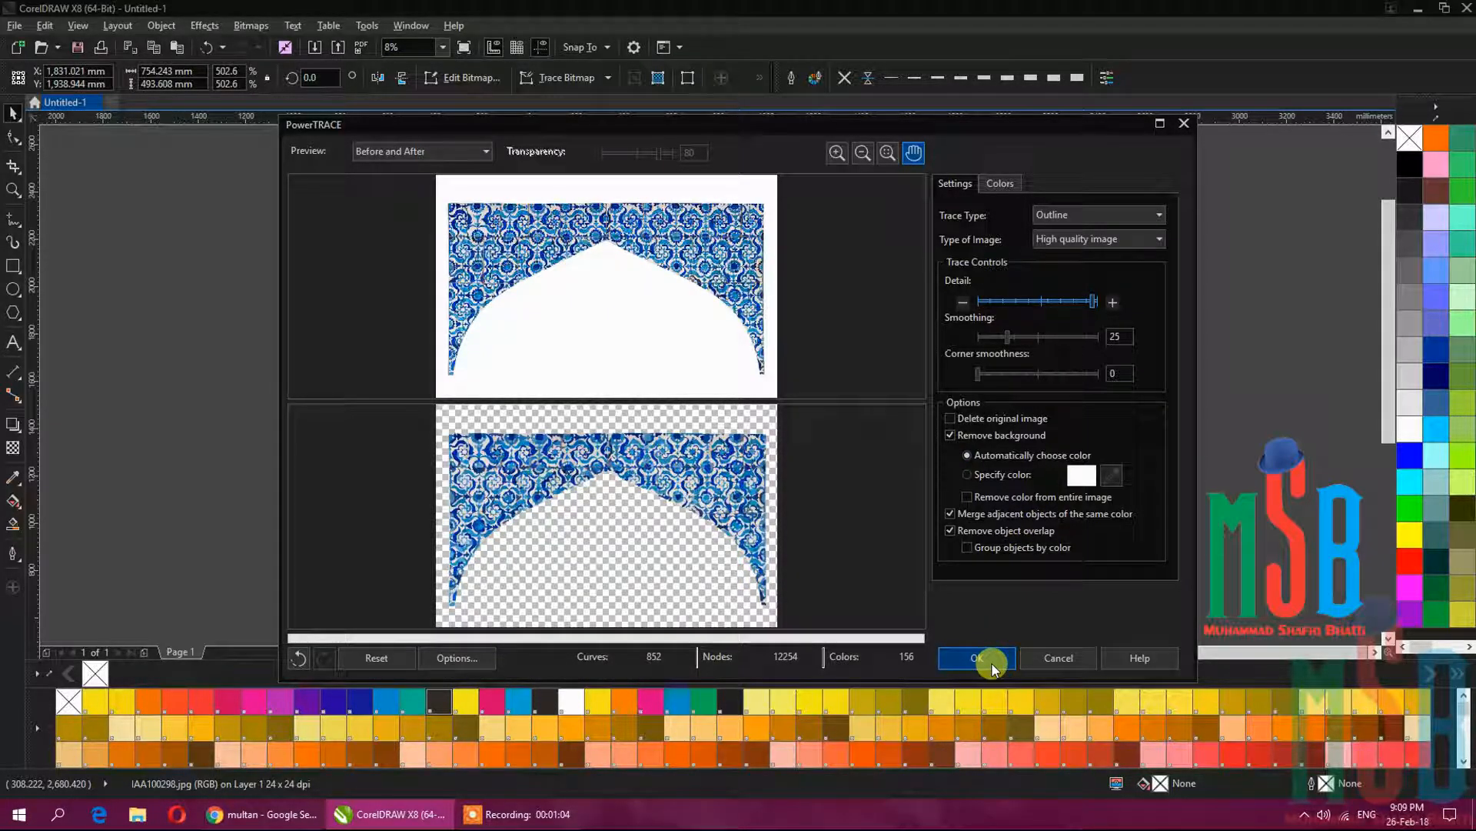
click(991, 663)
Move the original arch bitmap off its traced copy and delete it.
drag(949, 310, 1000, 470)
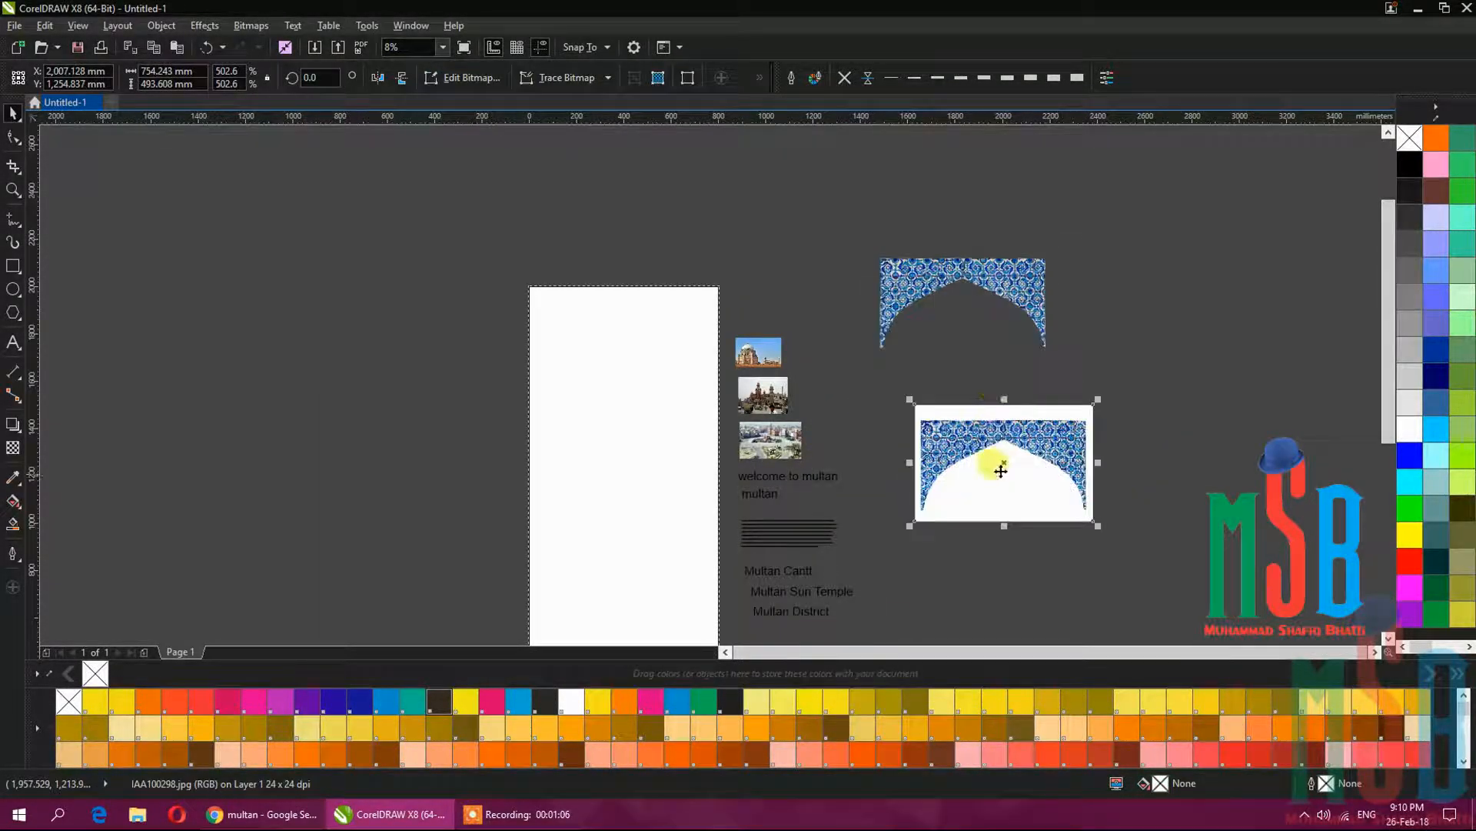
click(988, 329)
click(1032, 454)
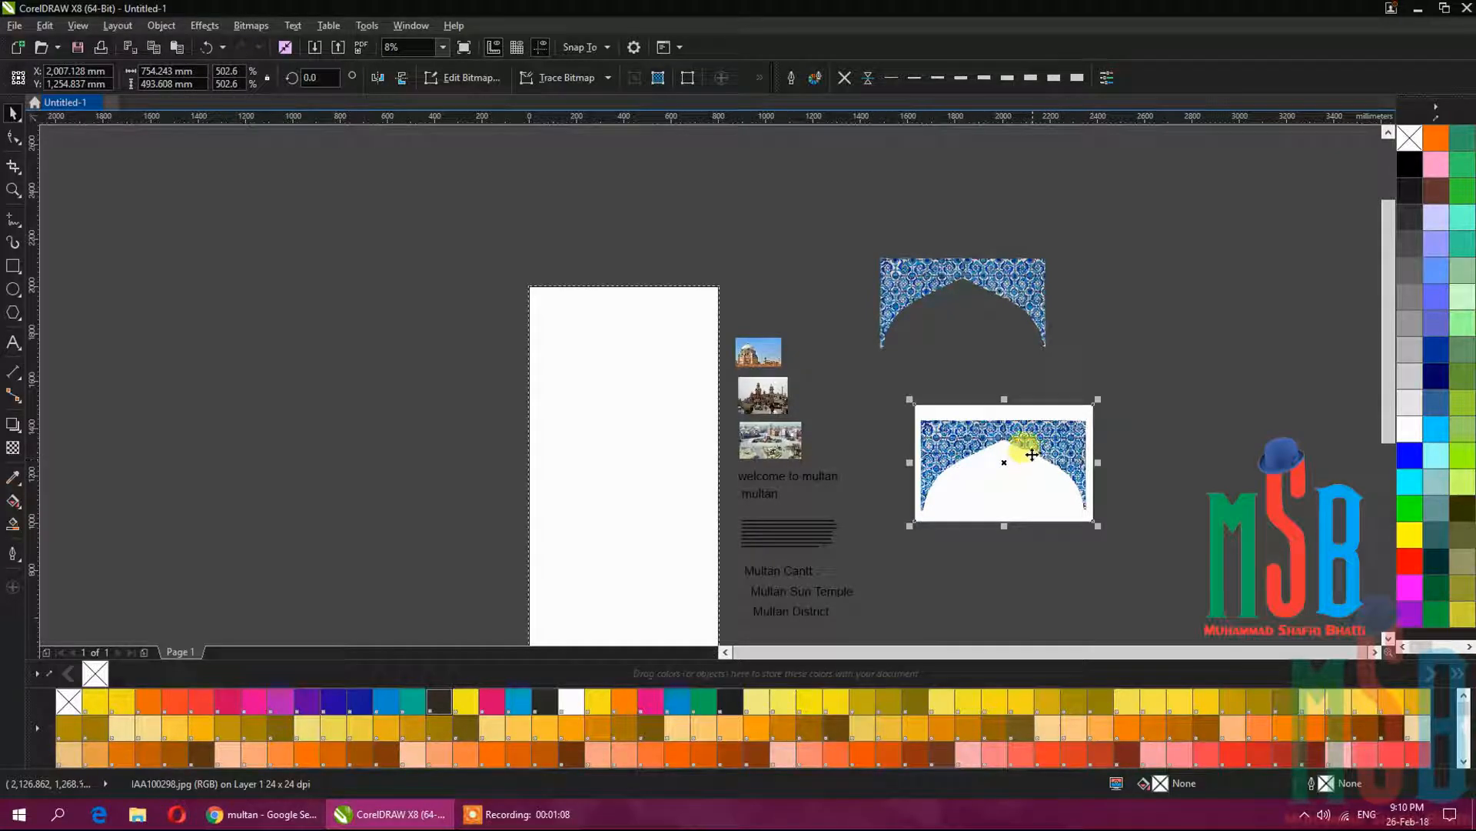
key(Delete)
Align the traced tile arch with the top of the white banner and scale it to about 801 × 435 mm, spanning the full width.
click(962, 274)
key(shift+F2)
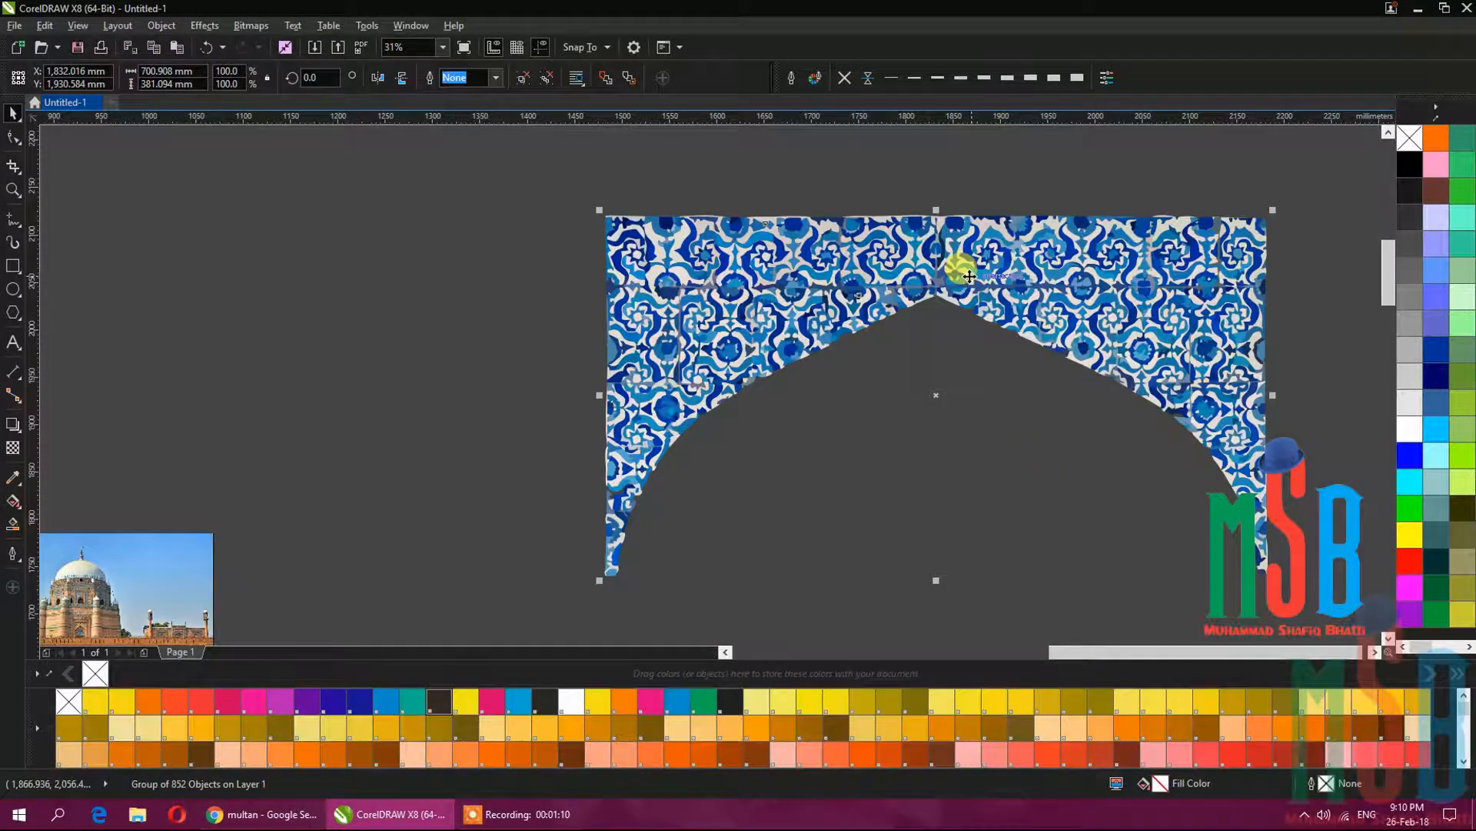
scroll(969, 275, down, 3)
mouse_move(880, 281)
mouse_down()
mouse_move(546, 317)
mouse_move(529, 303)
mouse_move(538, 258)
mouse_up()
key(shift+F2)
scroll(598, 331, down, 1)
drag(749, 419, 603, 312)
scroll(754, 371, up, 2)
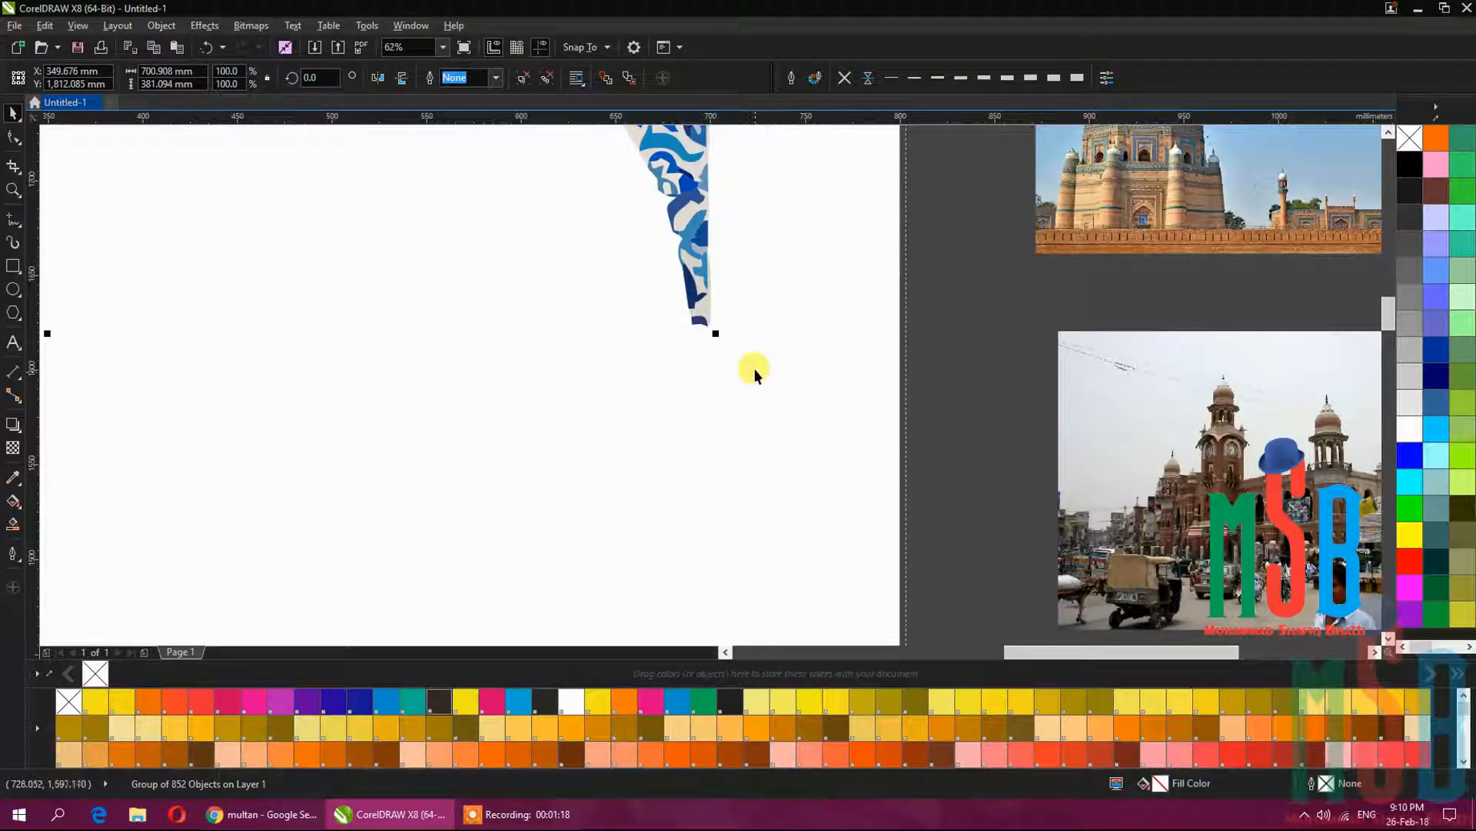
drag(720, 339, 900, 461)
scroll(901, 463, down, 2)
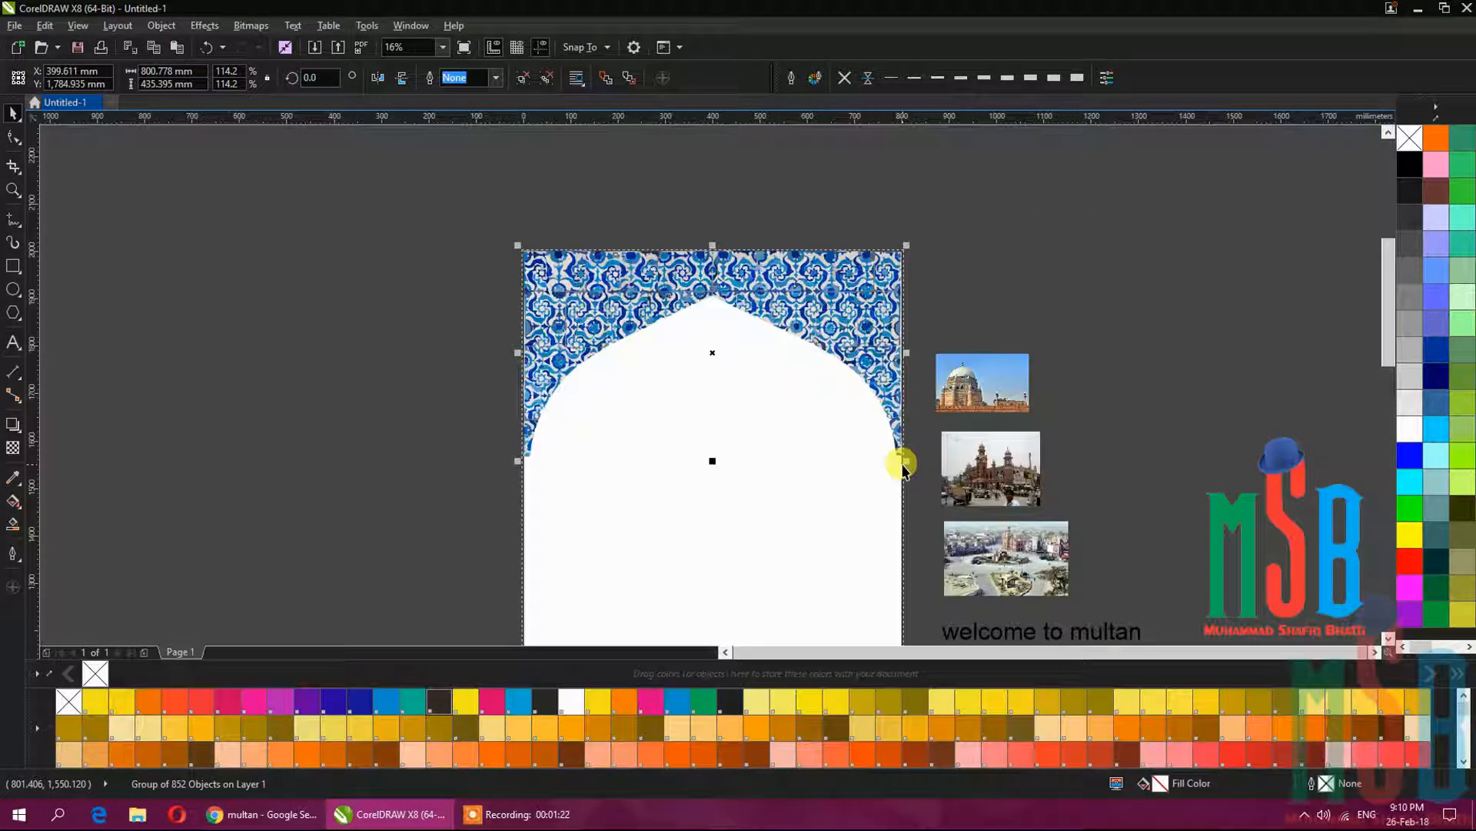
PowerClip the photo of the red-brick clock tower street inside the white banner rectangle.
click(570, 420)
drag(979, 410, 867, 373)
click(886, 421)
right_click(889, 421)
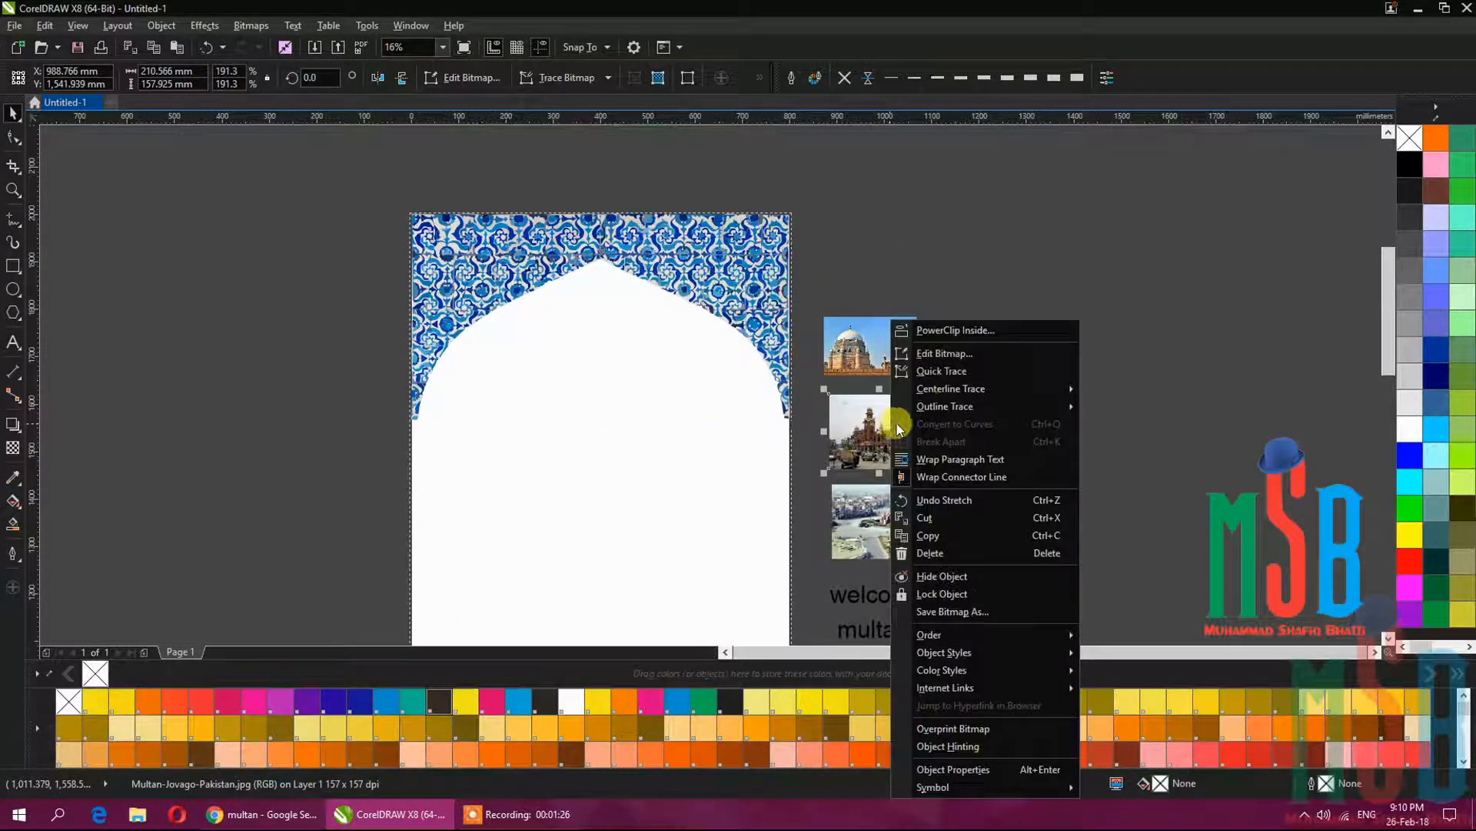
click(954, 330)
click(679, 404)
scroll(683, 408, down, 1)
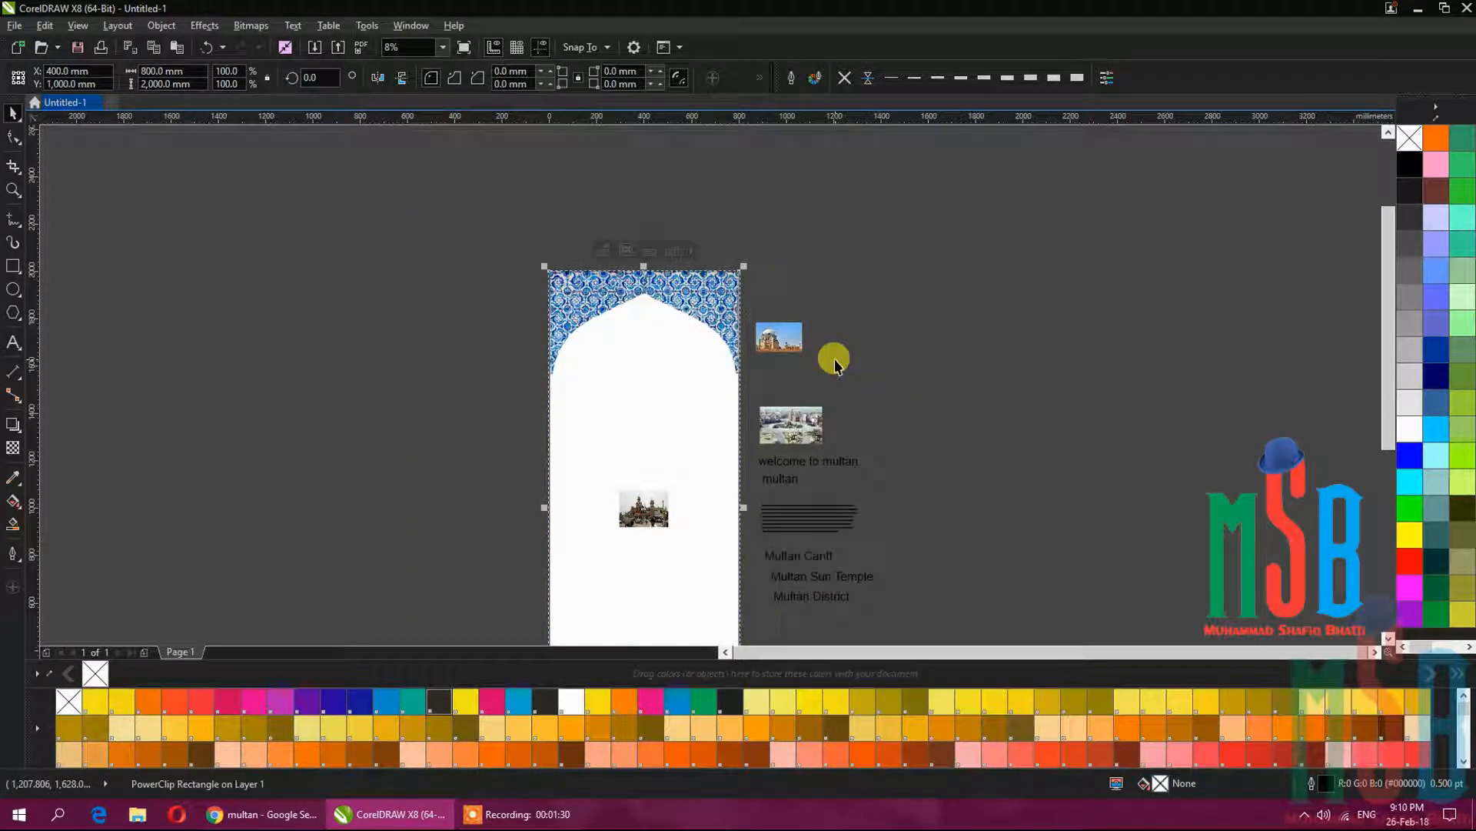
Edit the PowerClip contents, enlarging the street photo to about 790 × 592 mm and positioning it behind the arch opening.
right_click(659, 492)
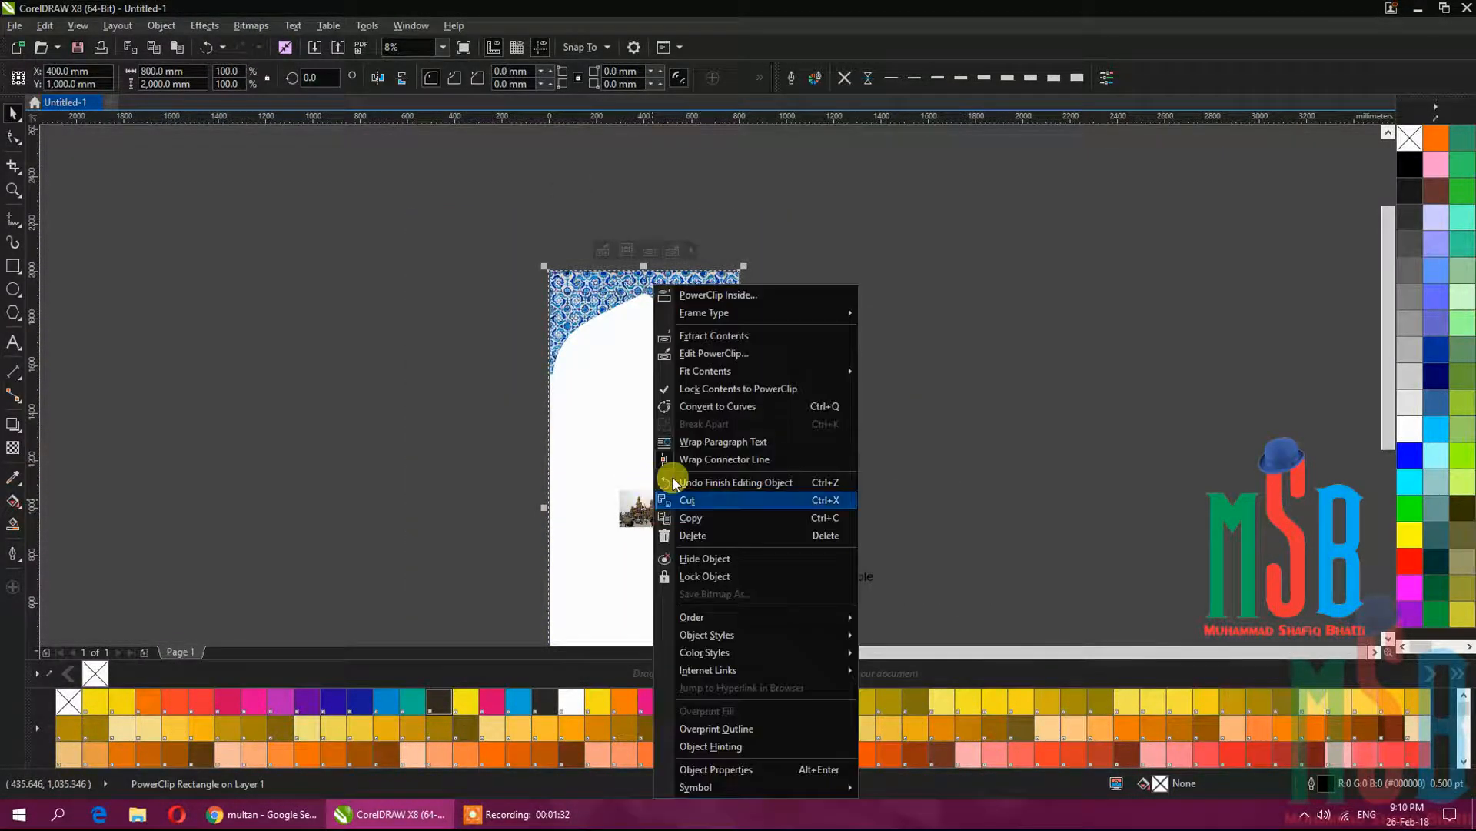
click(706, 355)
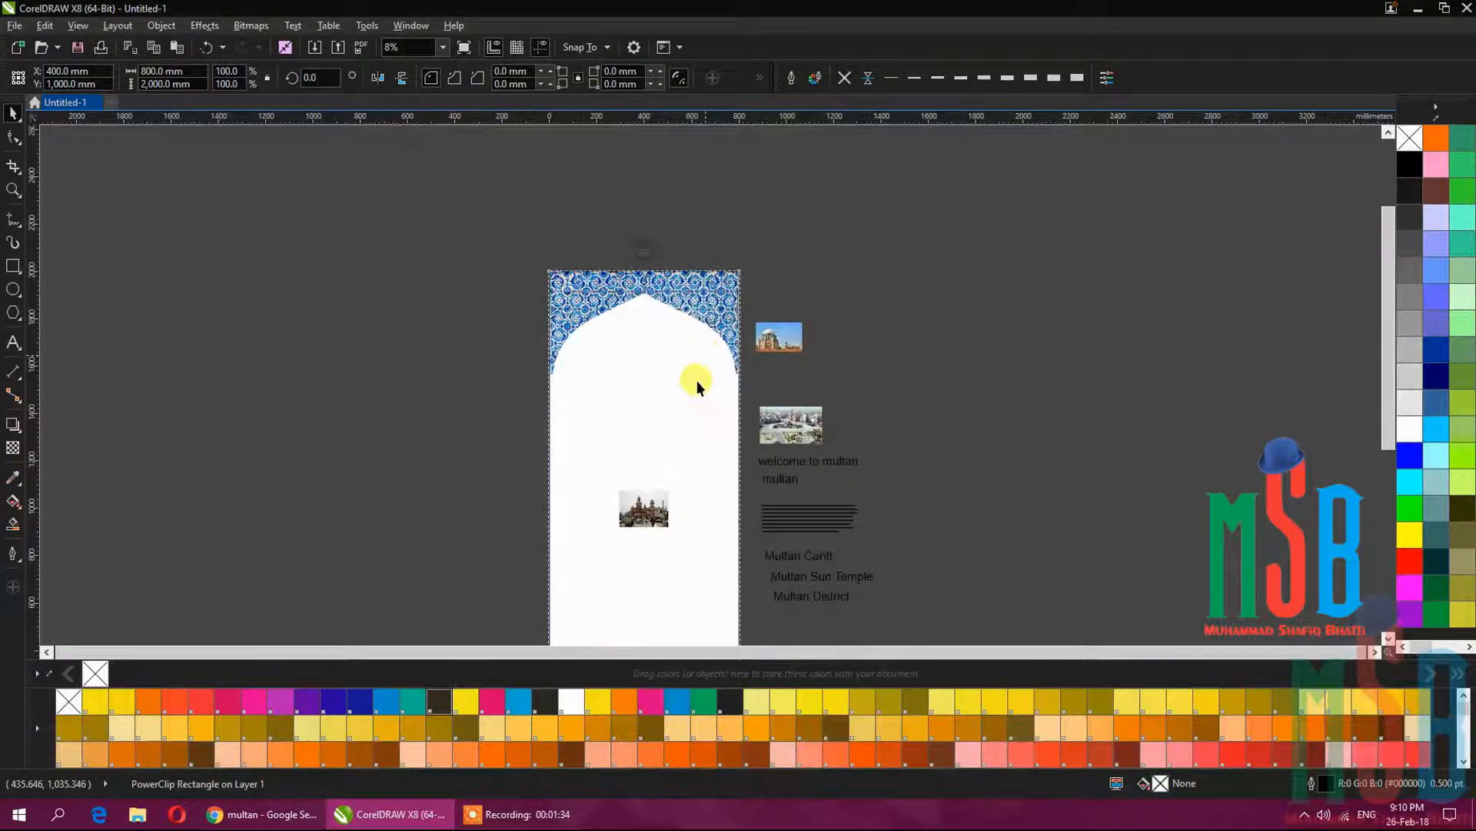
drag(673, 485, 698, 375)
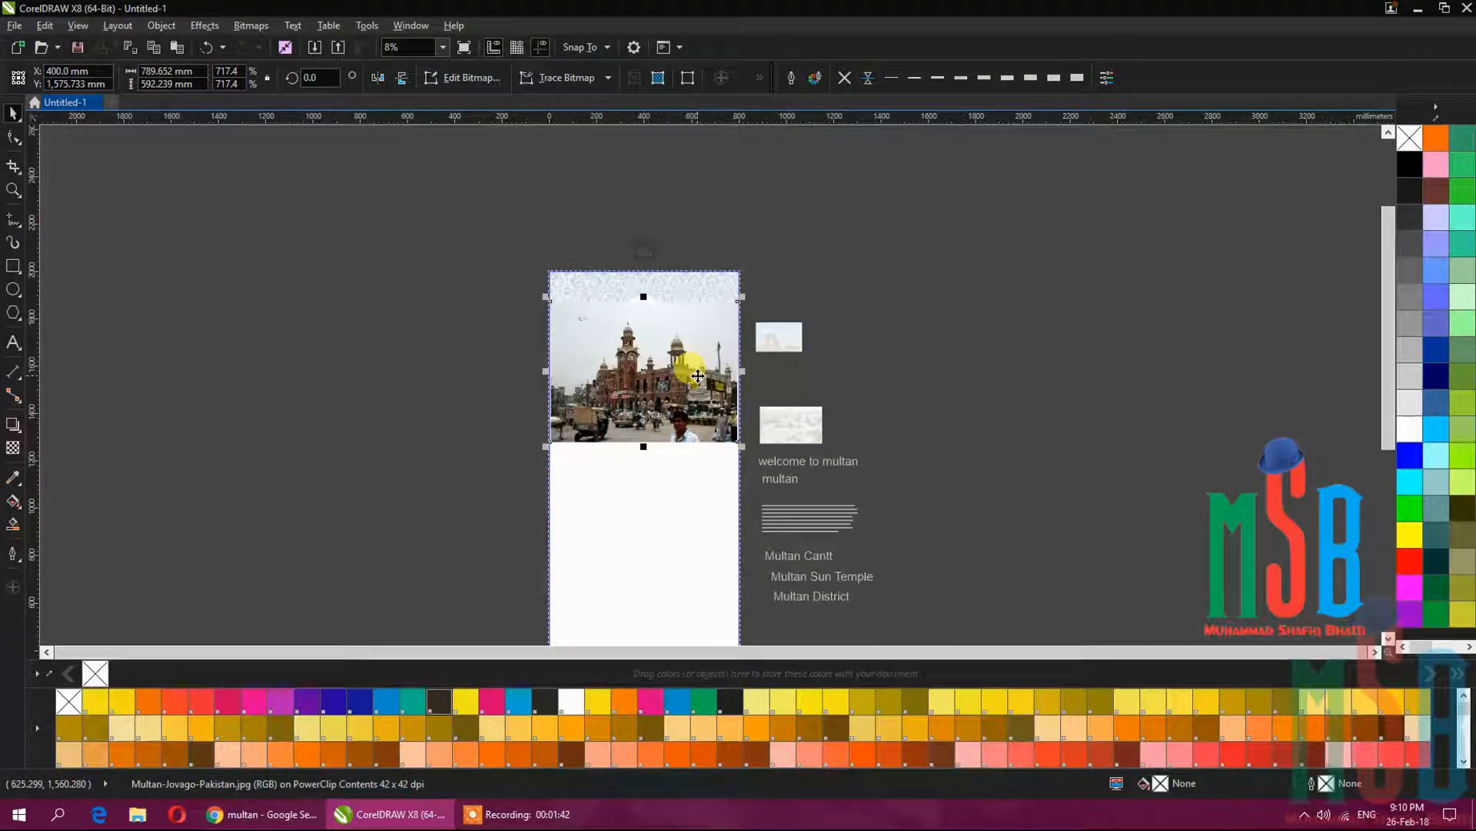
scroll(695, 375, up, 2)
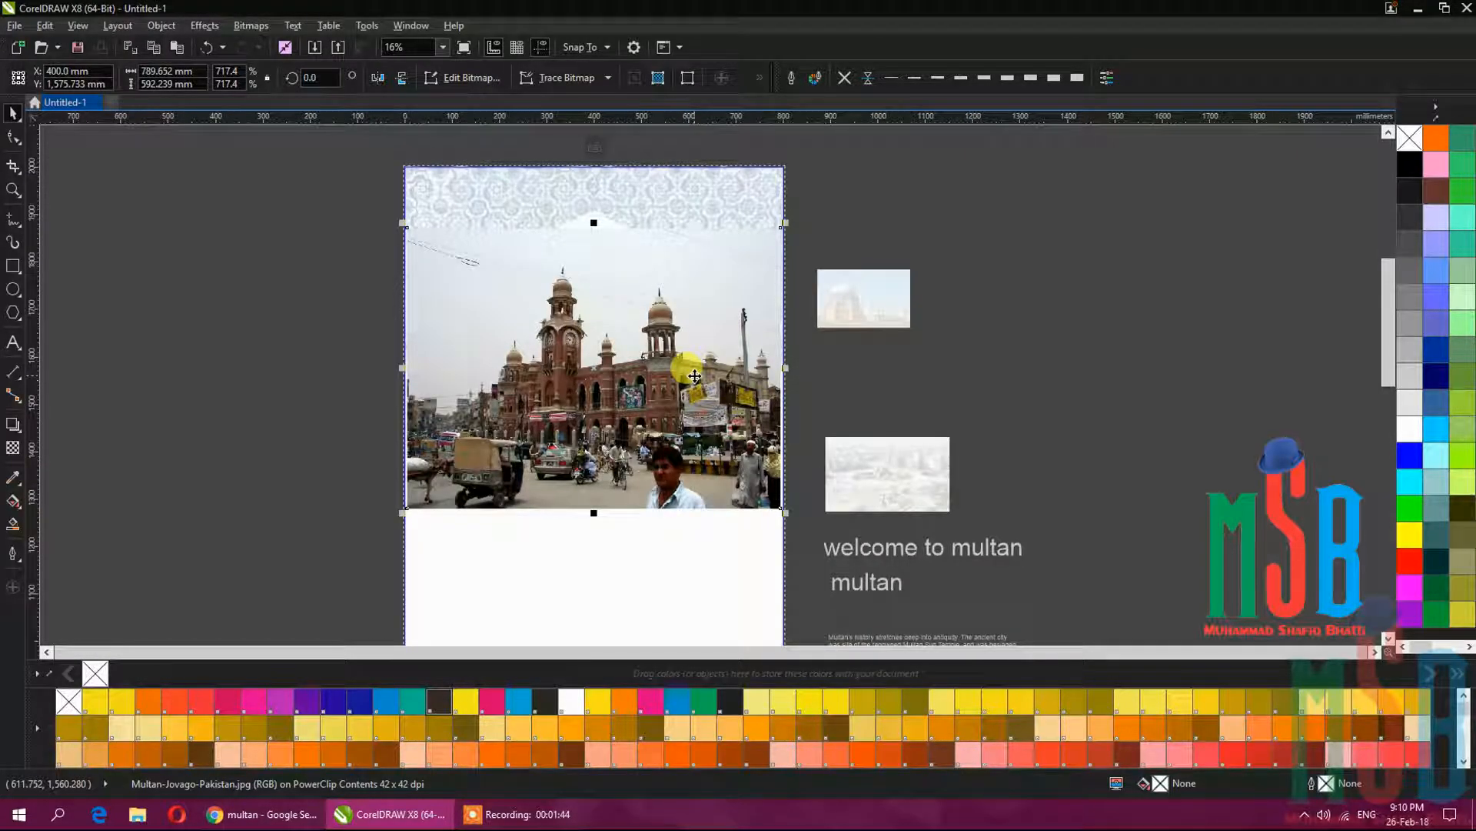
scroll(696, 376, up, 2)
scroll(700, 402, down, 2)
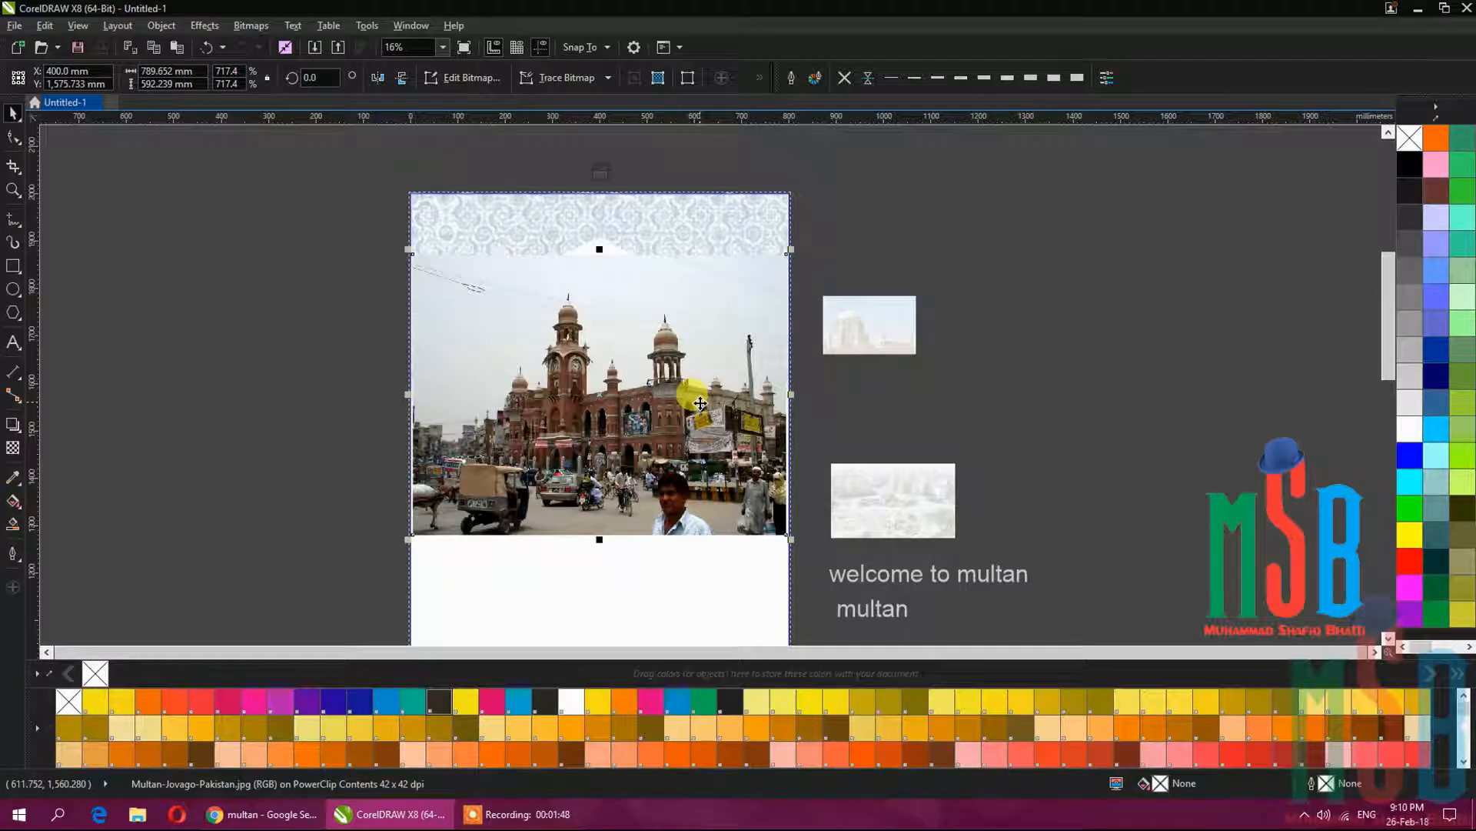
drag(669, 399, 668, 392)
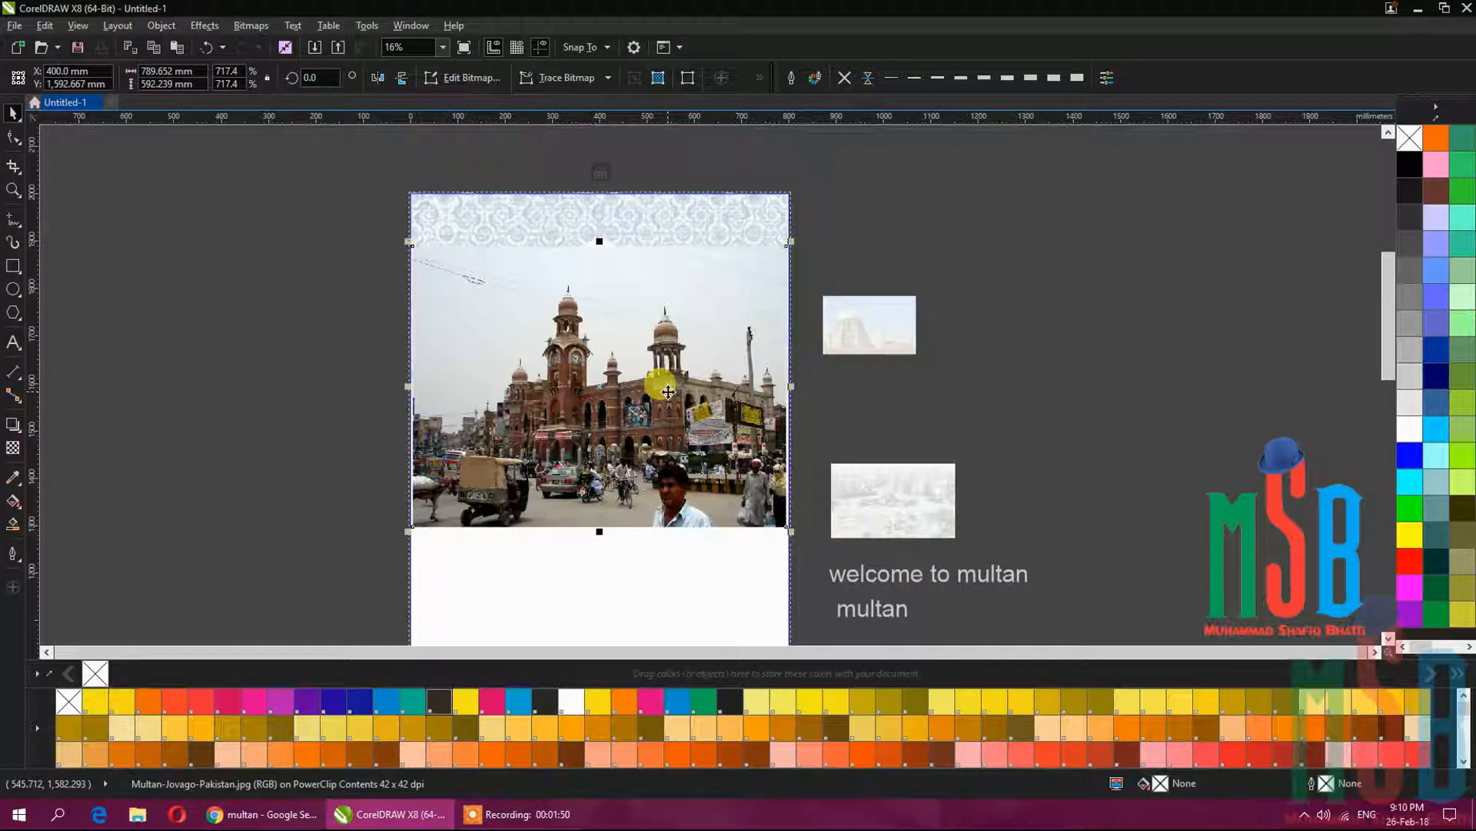
Apply a vertical linear transparency that fades out the street photo's sky towards the top, and leave PowerClip editing.
click(13, 447)
drag(589, 429, 594, 262)
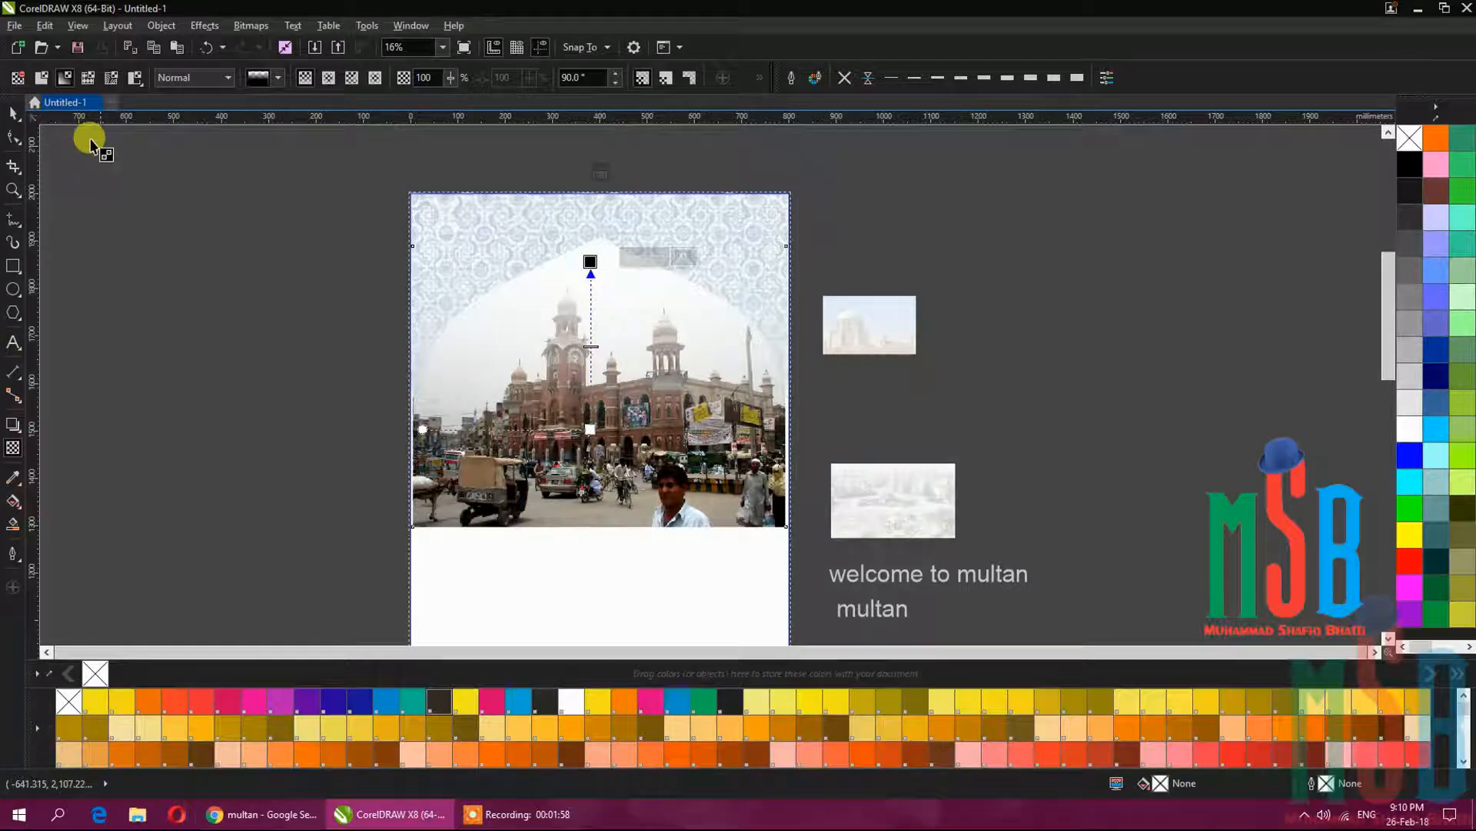
click(17, 114)
click(200, 248)
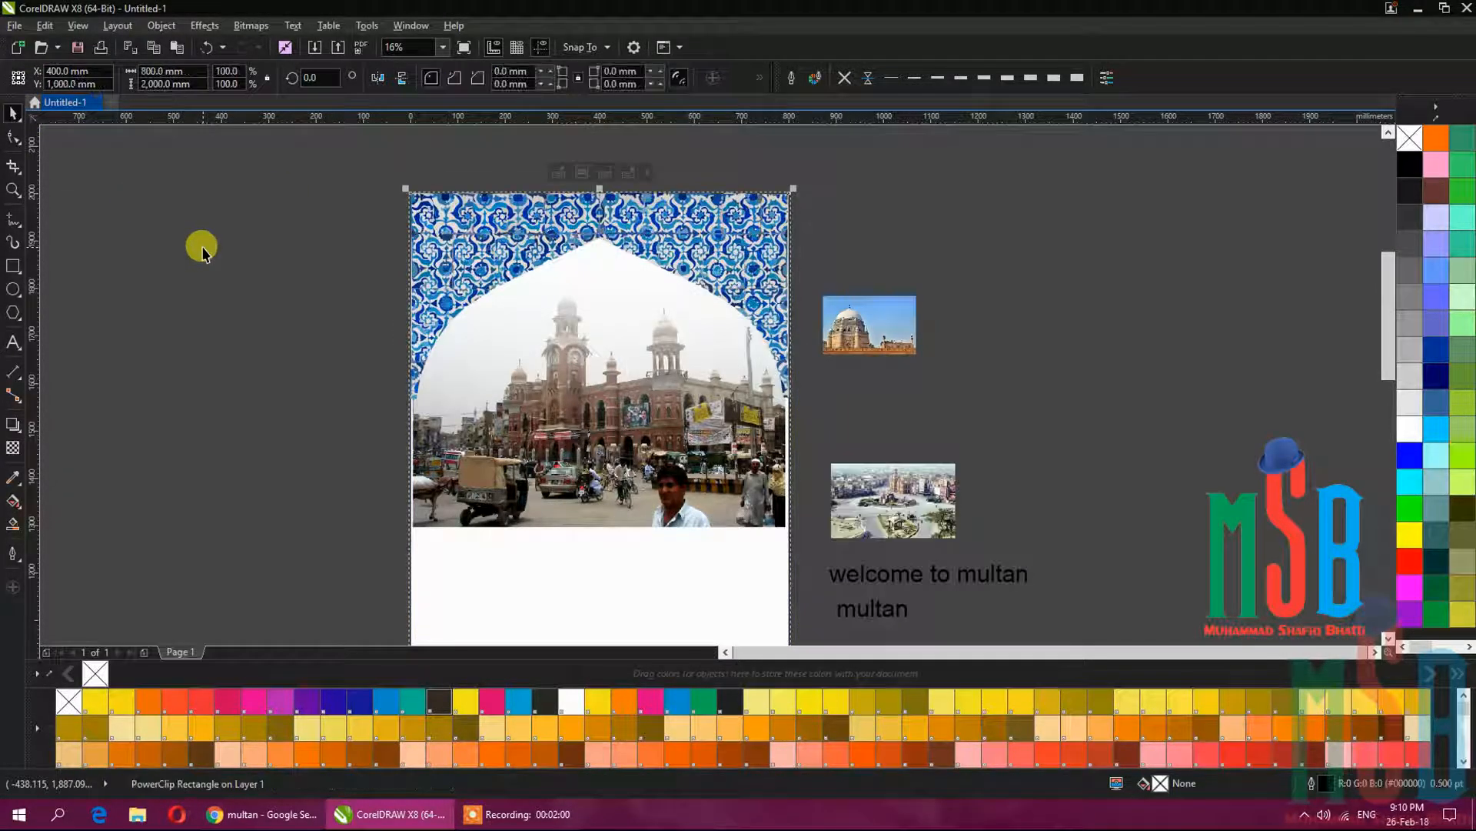
Reopen the banner's PowerClip contents and scale the street photo to about 827 × 620 mm so it overlaps both banner sides.
click(462, 307)
click(504, 353)
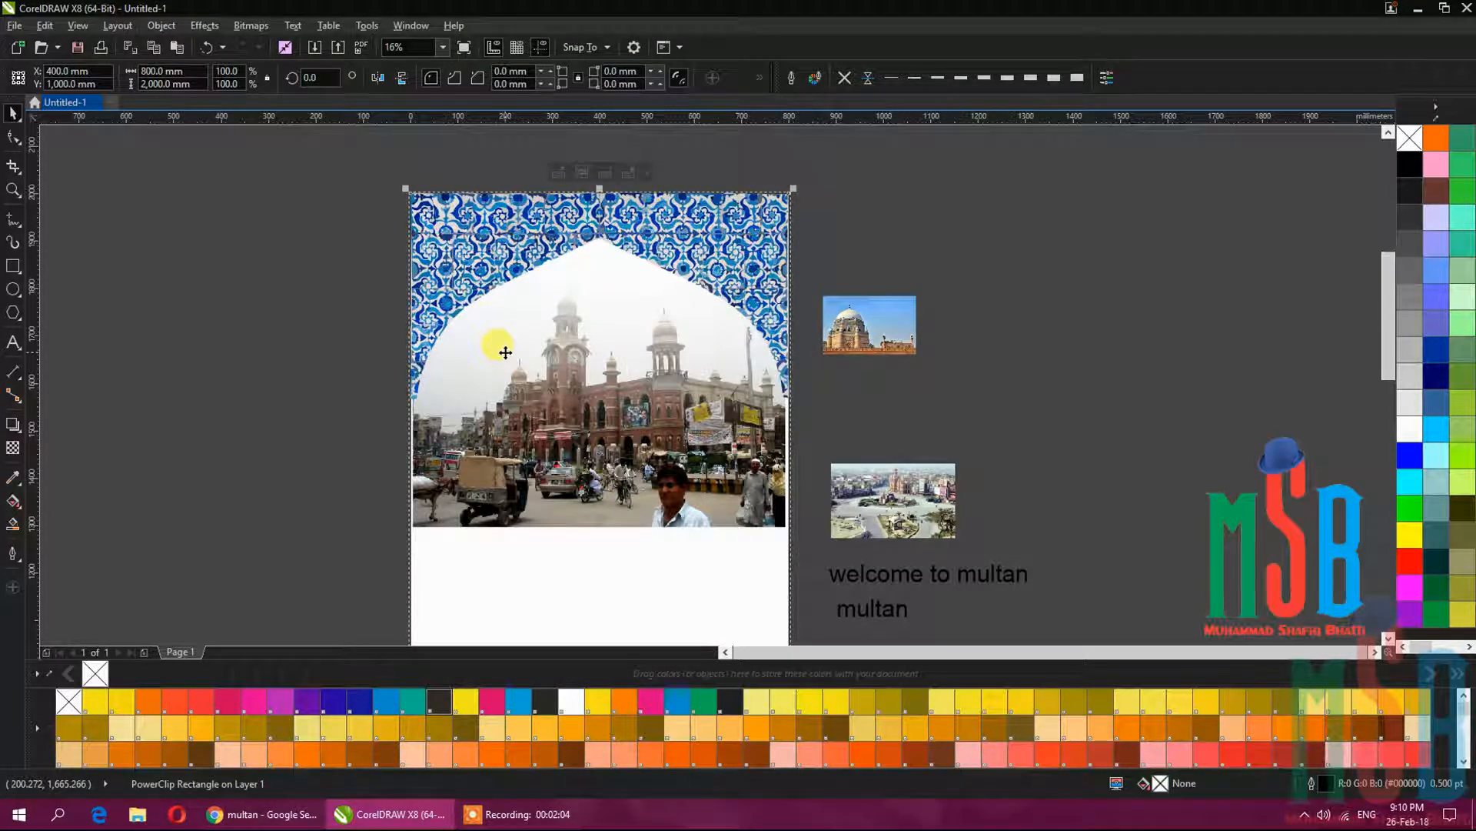
double_click(475, 391)
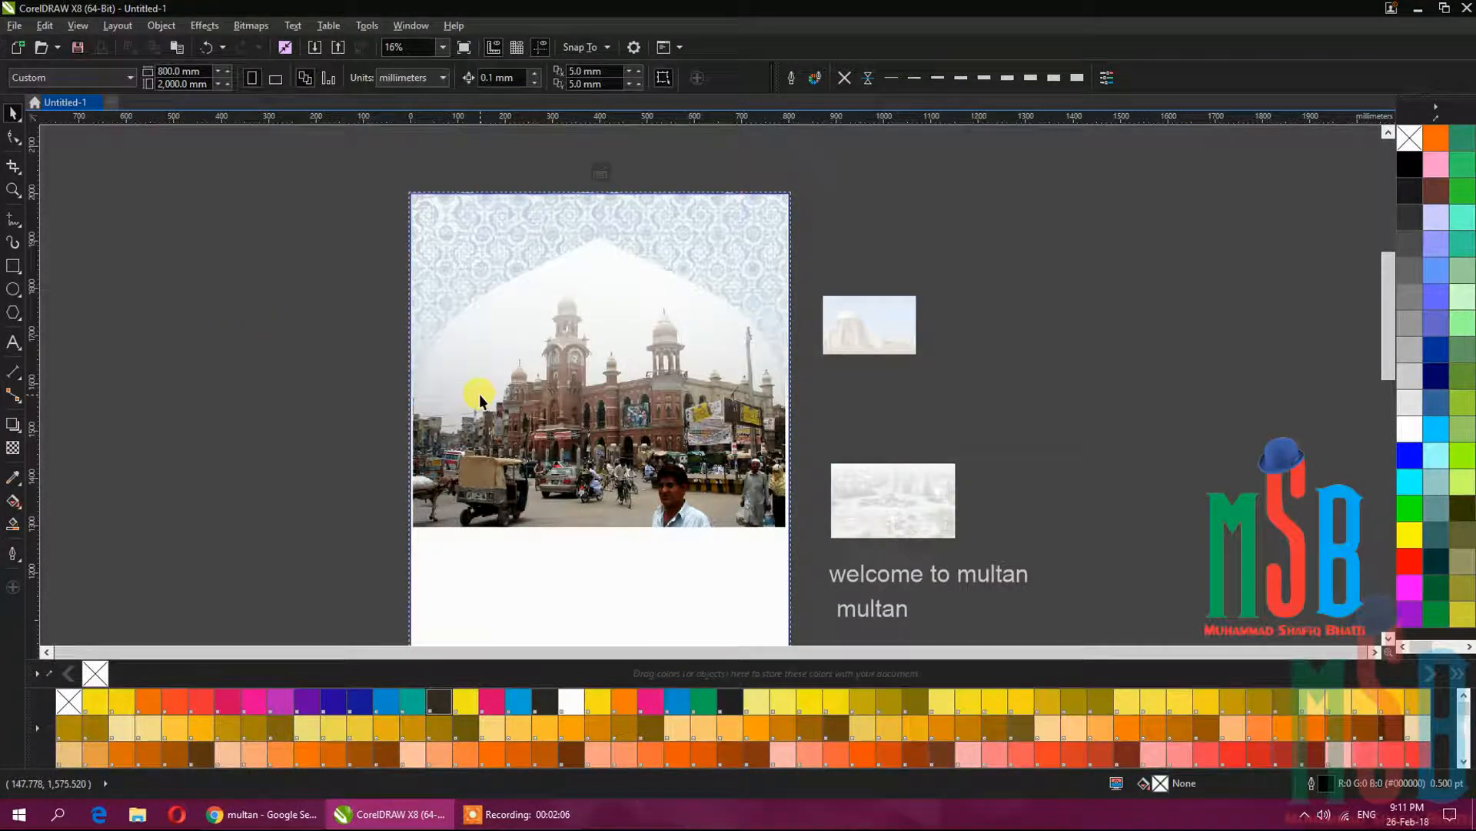
drag(790, 530, 801, 544)
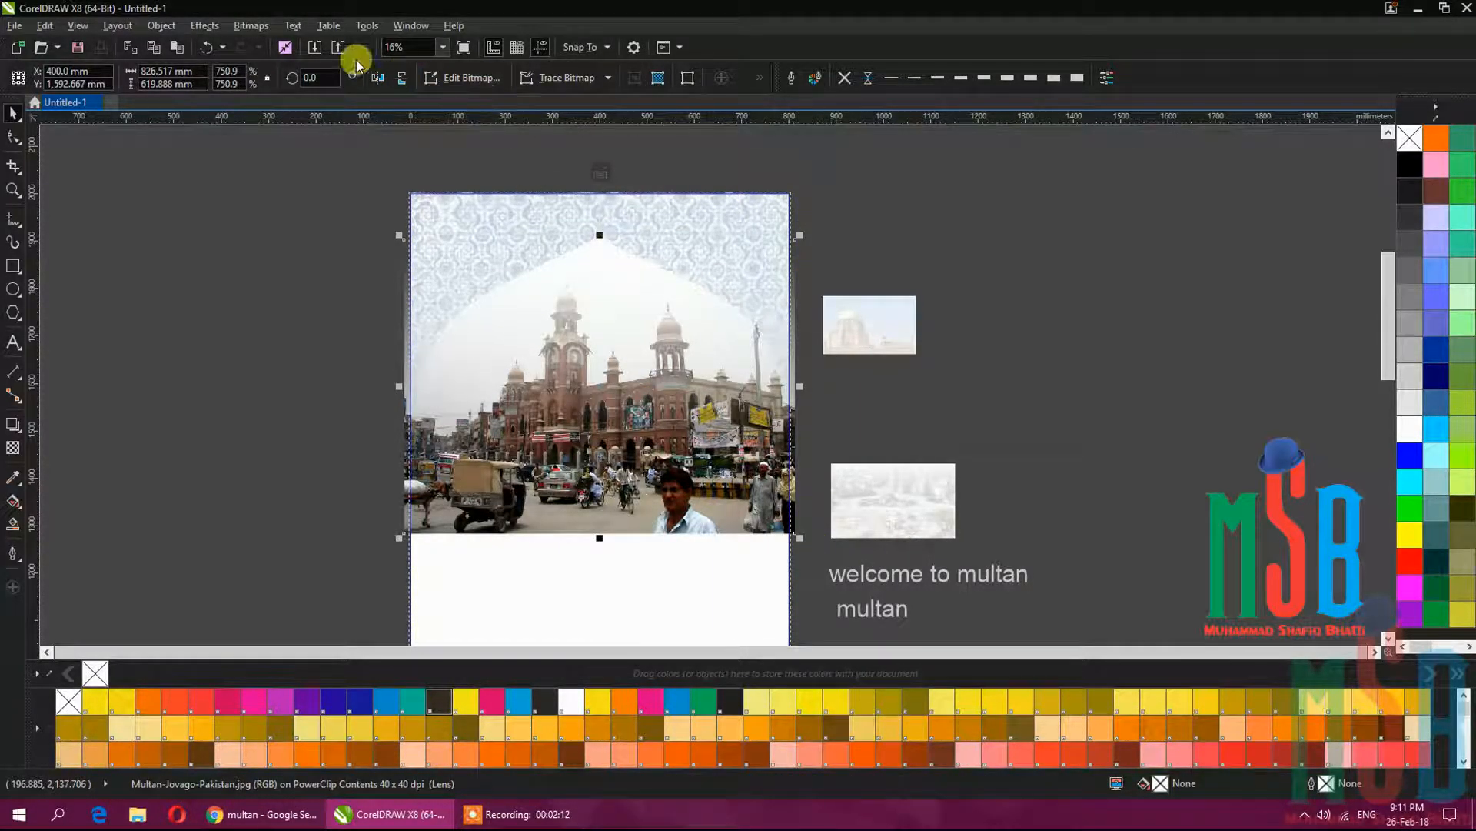
Convert the faded street photo to a 300 dpi RGB Color (24-bit) bitmap with anti-aliasing and a transparent background.
click(251, 25)
click(289, 43)
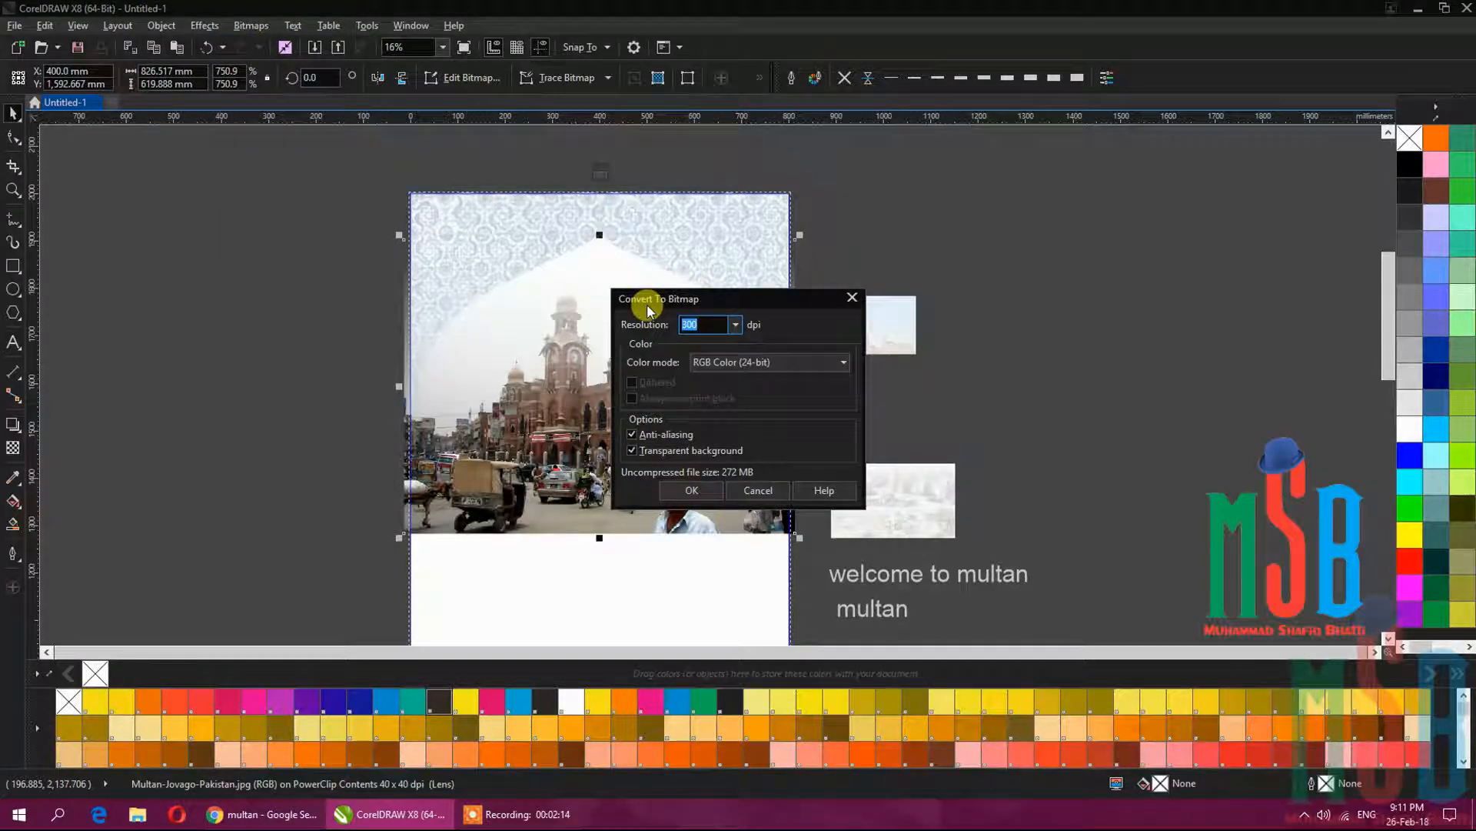
click(678, 491)
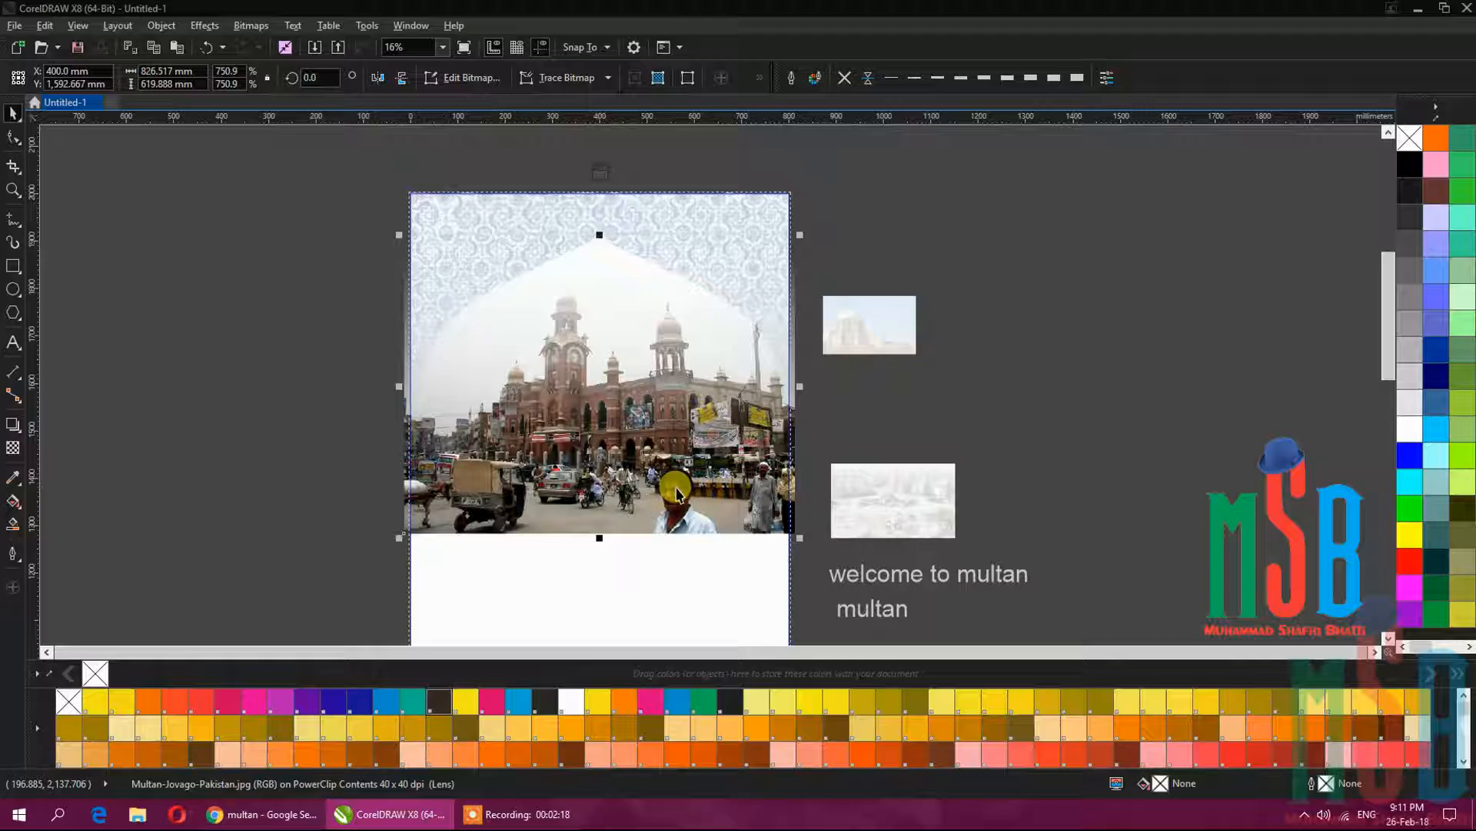
click(88, 396)
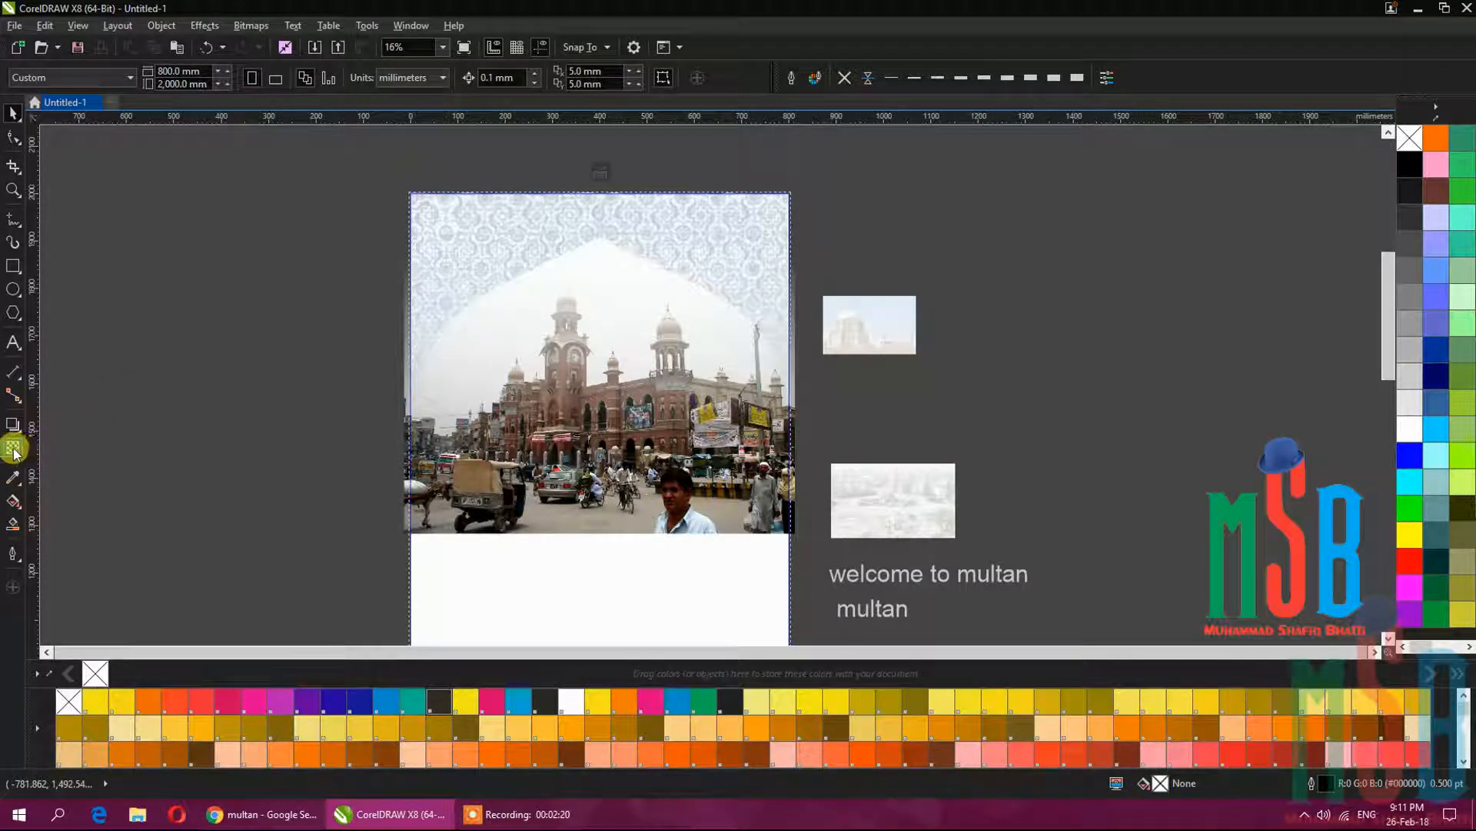
Fade the street photo's bottom edge into the white banner with a downward linear transparency, and finish editing the PowerClip.
click(13, 449)
click(567, 408)
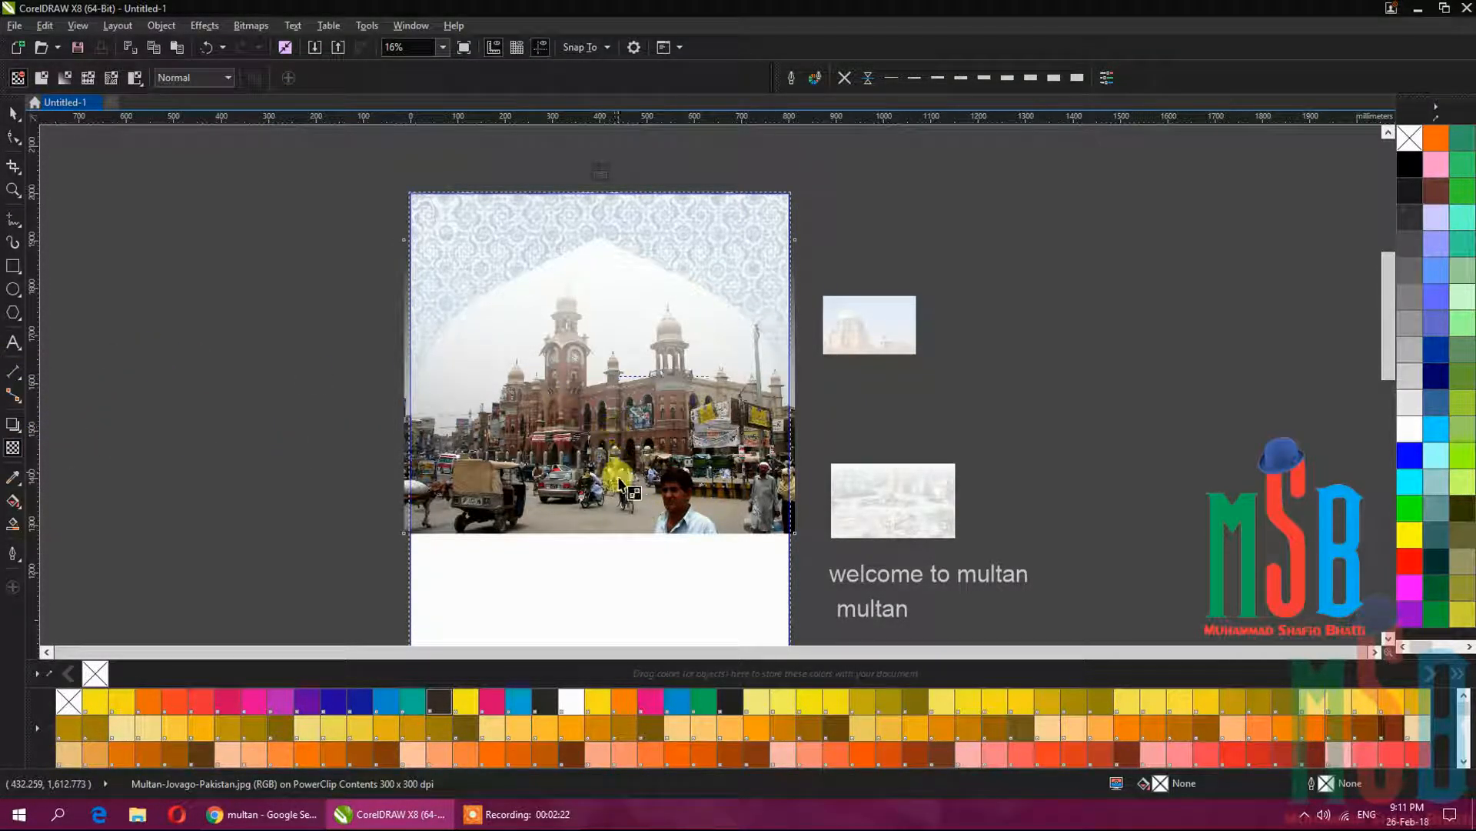
drag(608, 528, 623, 473)
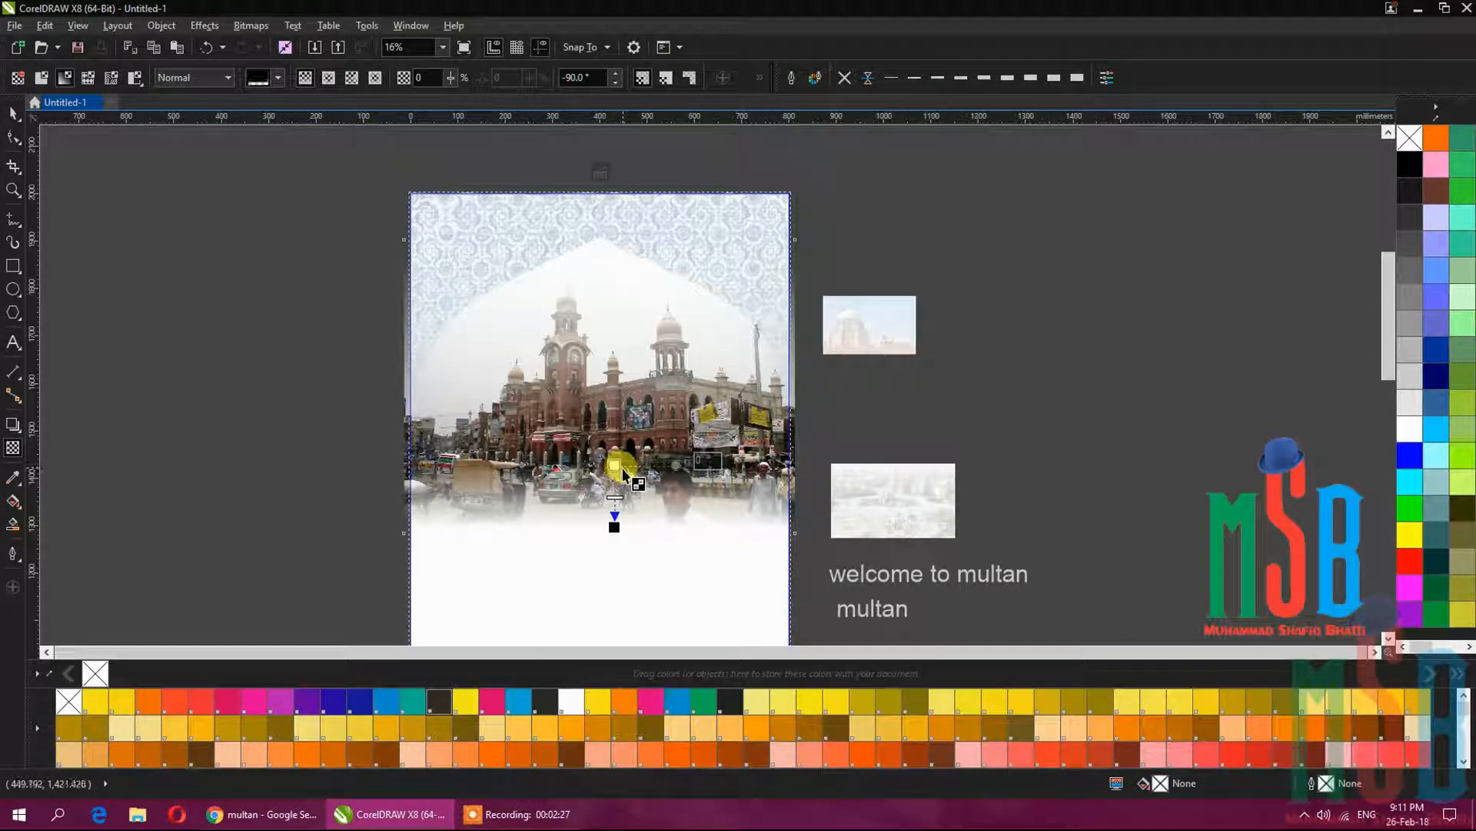
click(14, 114)
right_click(605, 357)
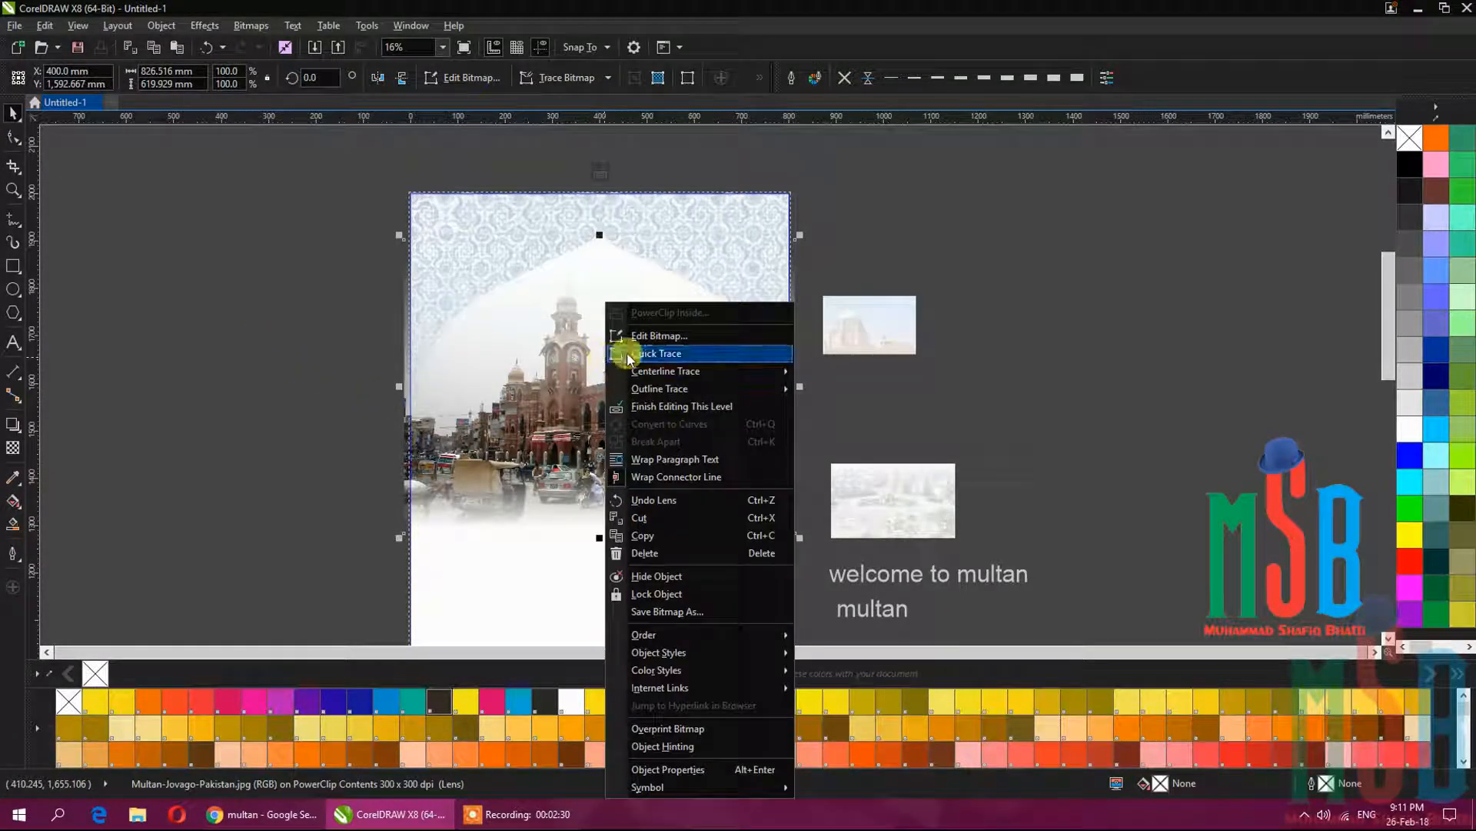
click(685, 410)
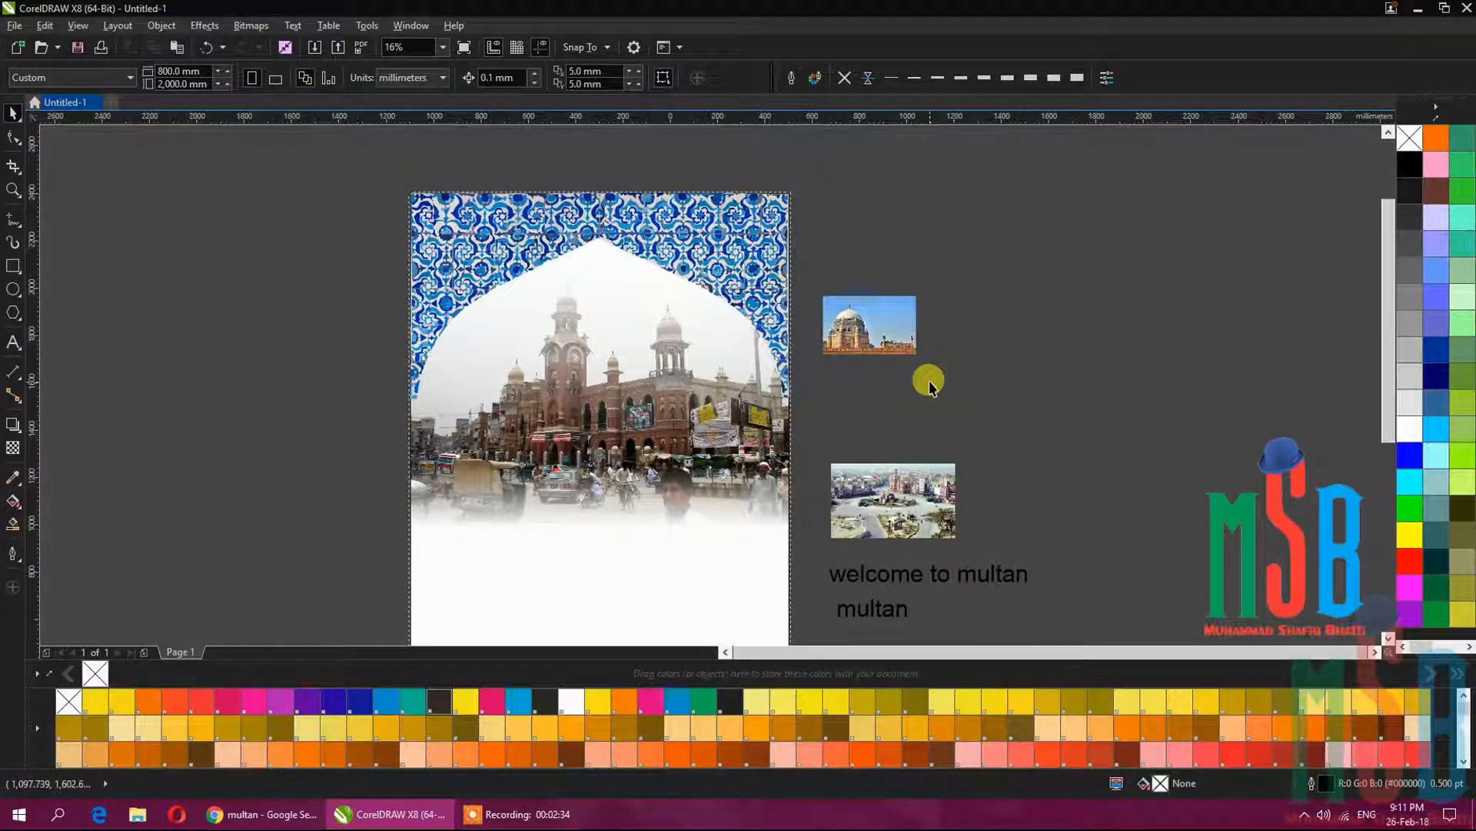
Draw a horizontal rectangle about 689 × 78 mm in the empty area beside the banner and its photos.
drag(930, 379, 765, 356)
scroll(764, 356, down, 1)
drag(497, 393, 279, 367)
scroll(346, 374, up, 1)
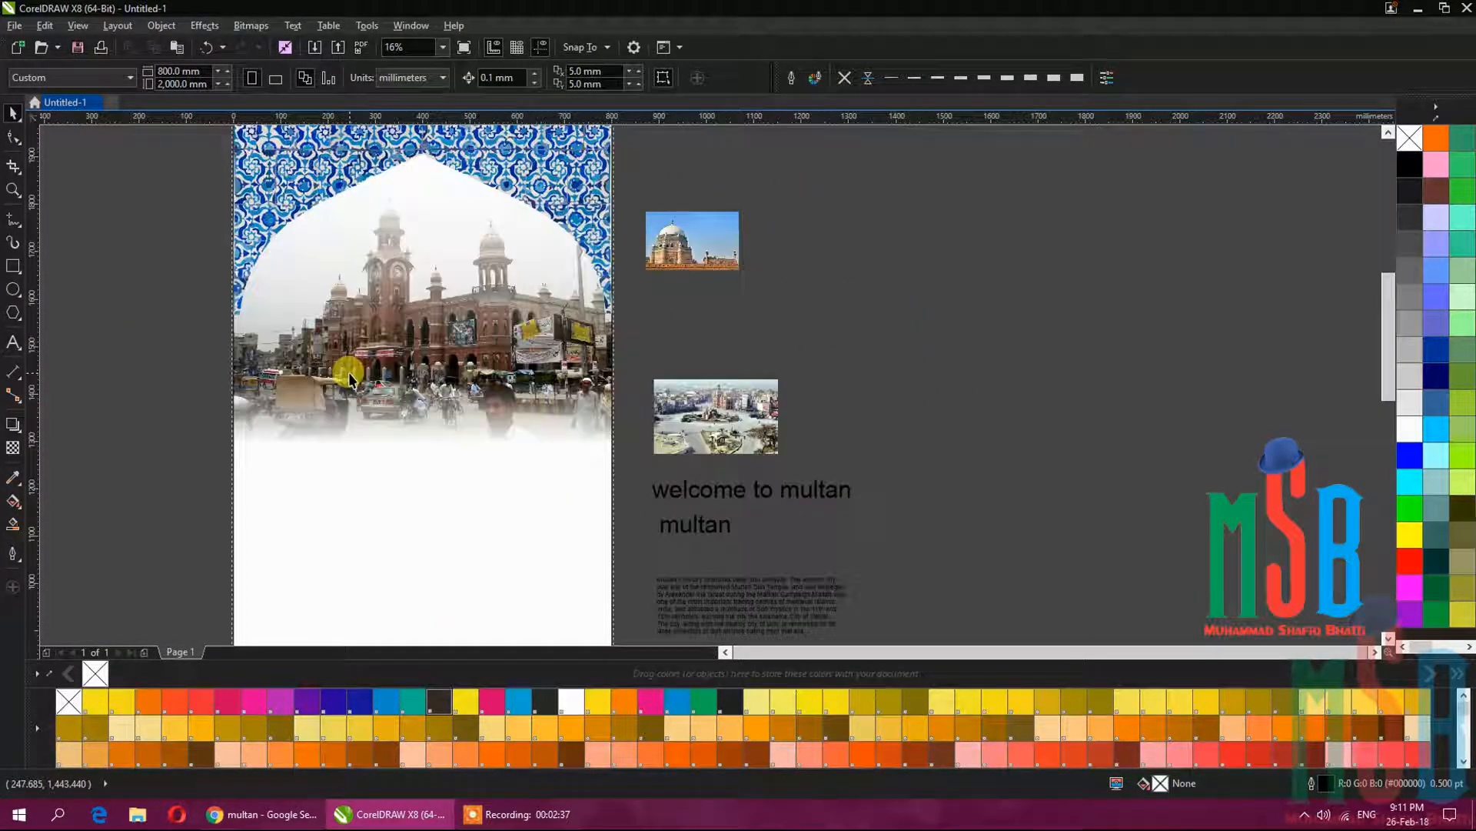
click(13, 266)
drag(875, 340, 1201, 377)
click(13, 117)
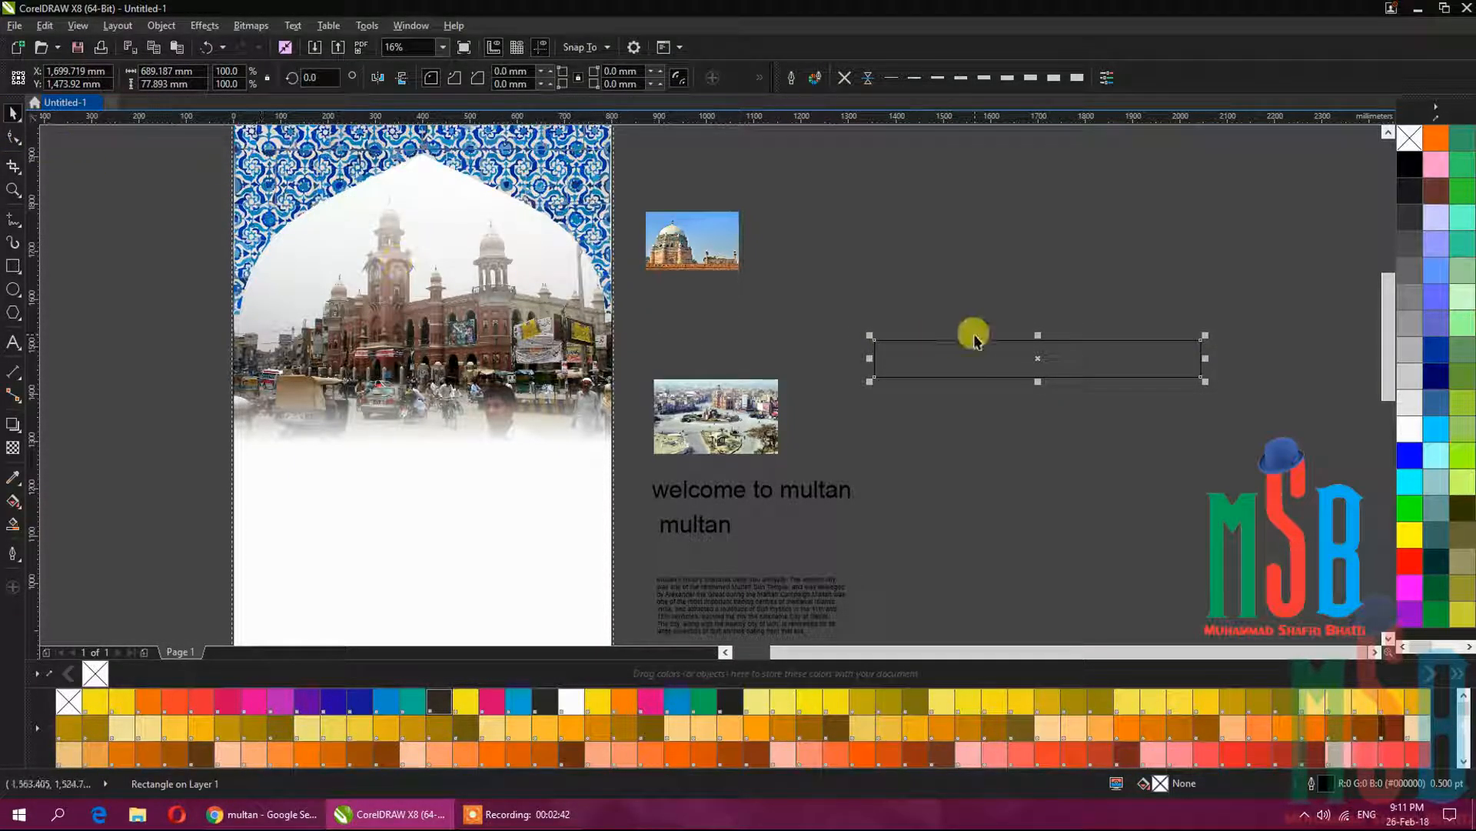
scroll(1075, 359, up, 1)
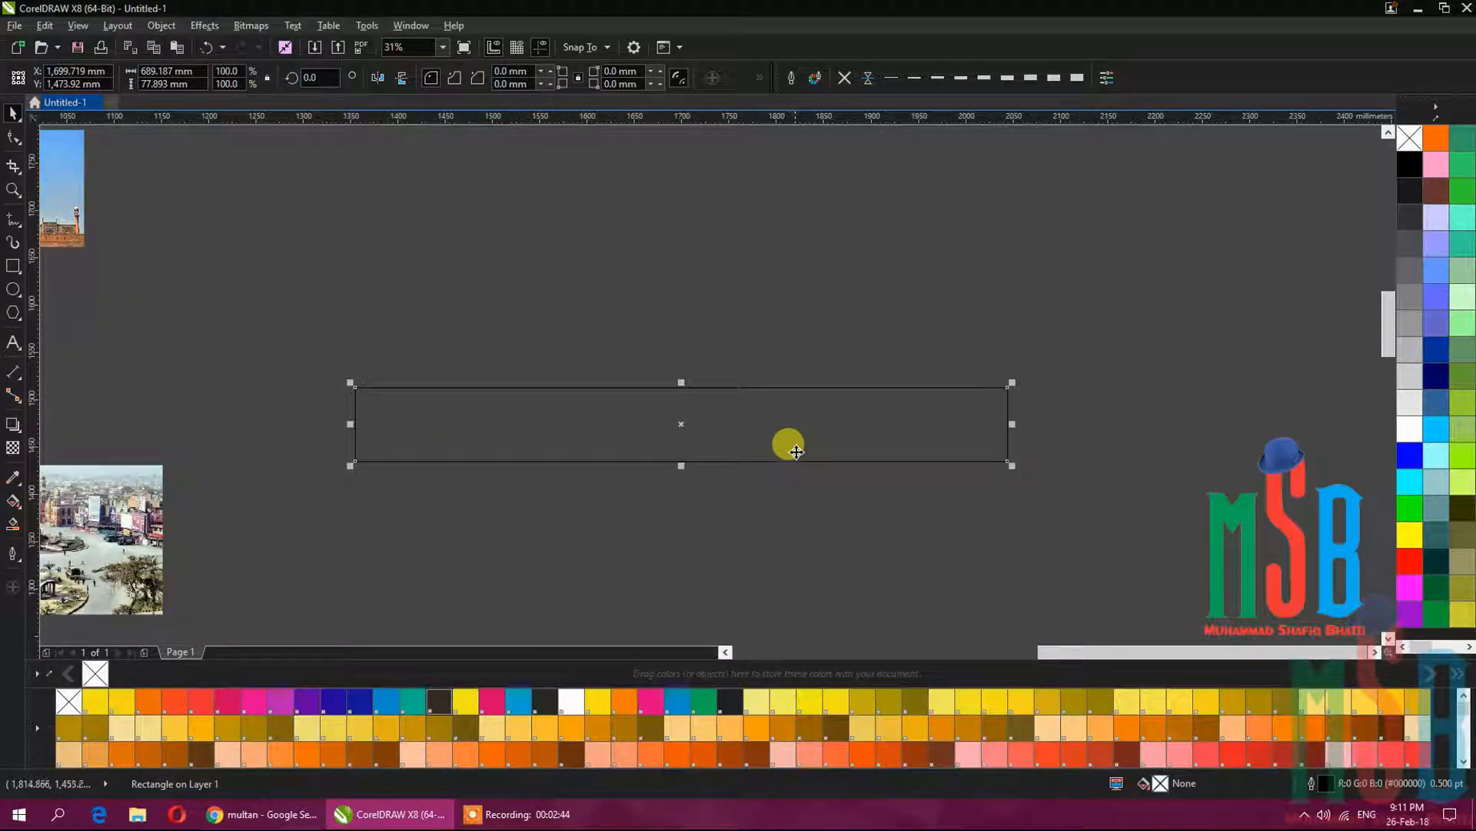
Fan out four rotated copies of the rectangle around its centre, at about 4.7°, 9.7°, 356.4° and 350.5°.
click(1008, 451)
mouse_move(1008, 451)
mouse_down()
mouse_move(1014, 489)
mouse_move(1032, 452)
mouse_up()
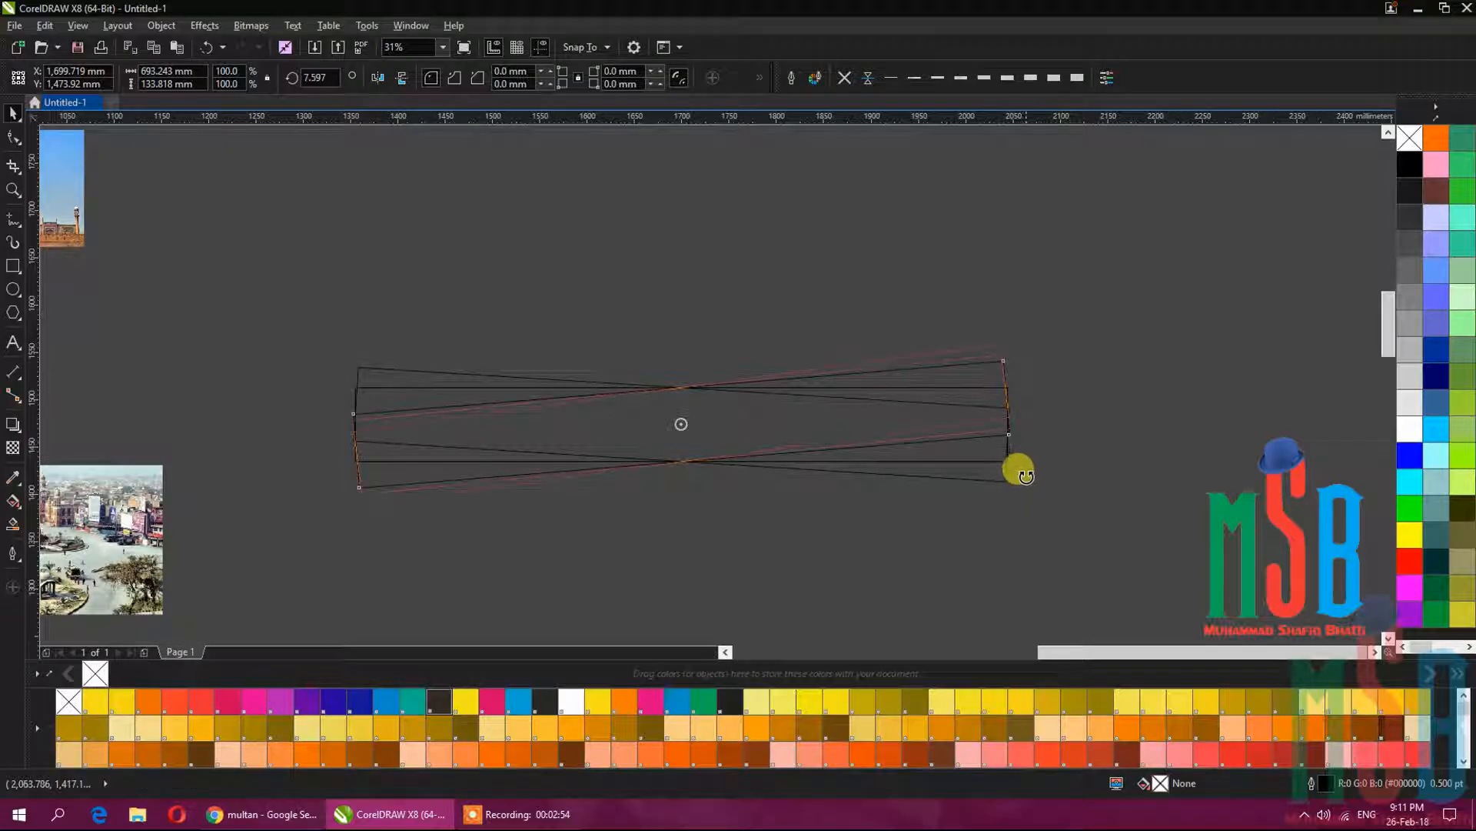
drag(1027, 465, 1029, 471)
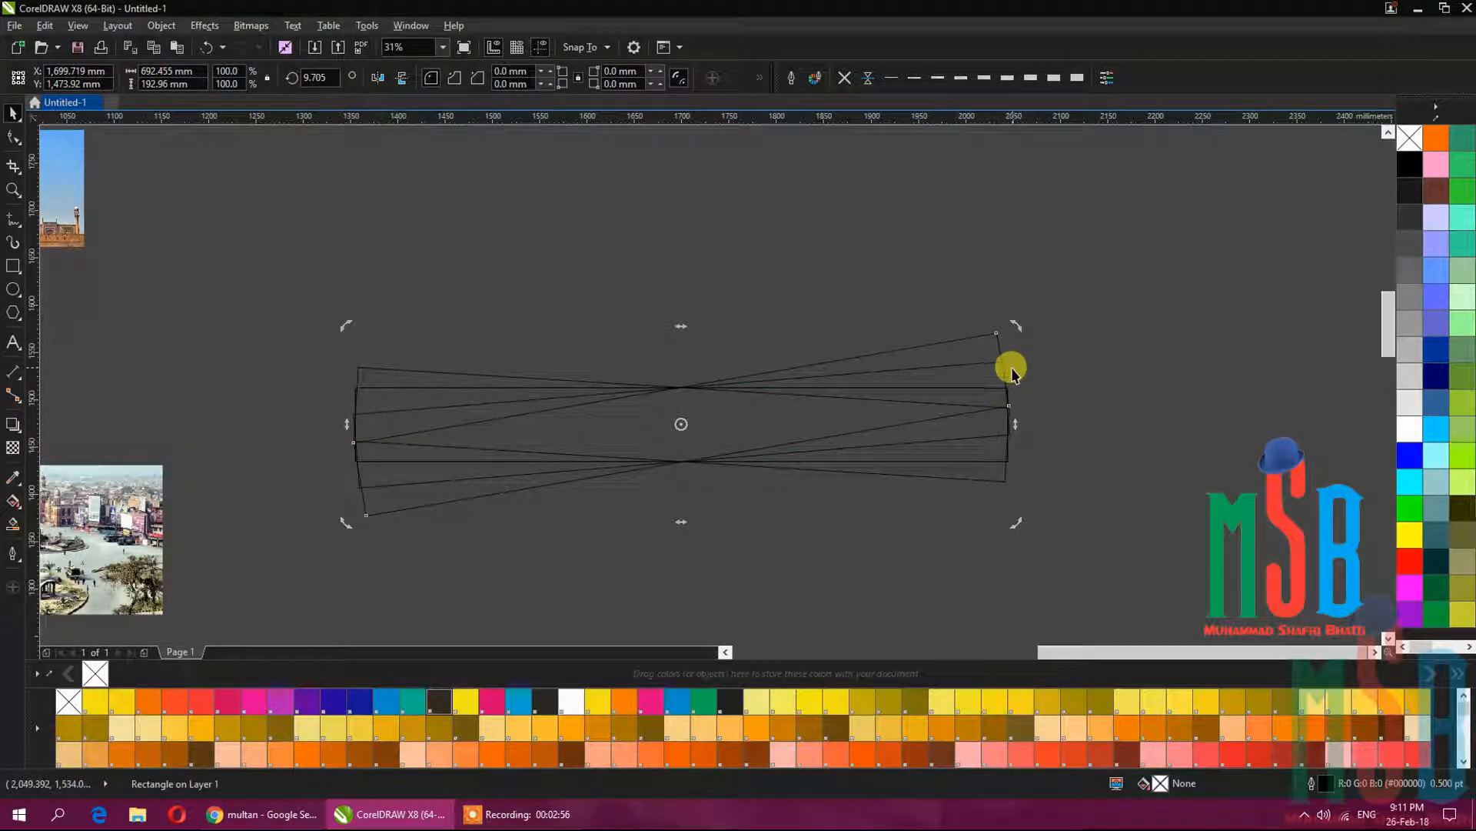
click(1001, 480)
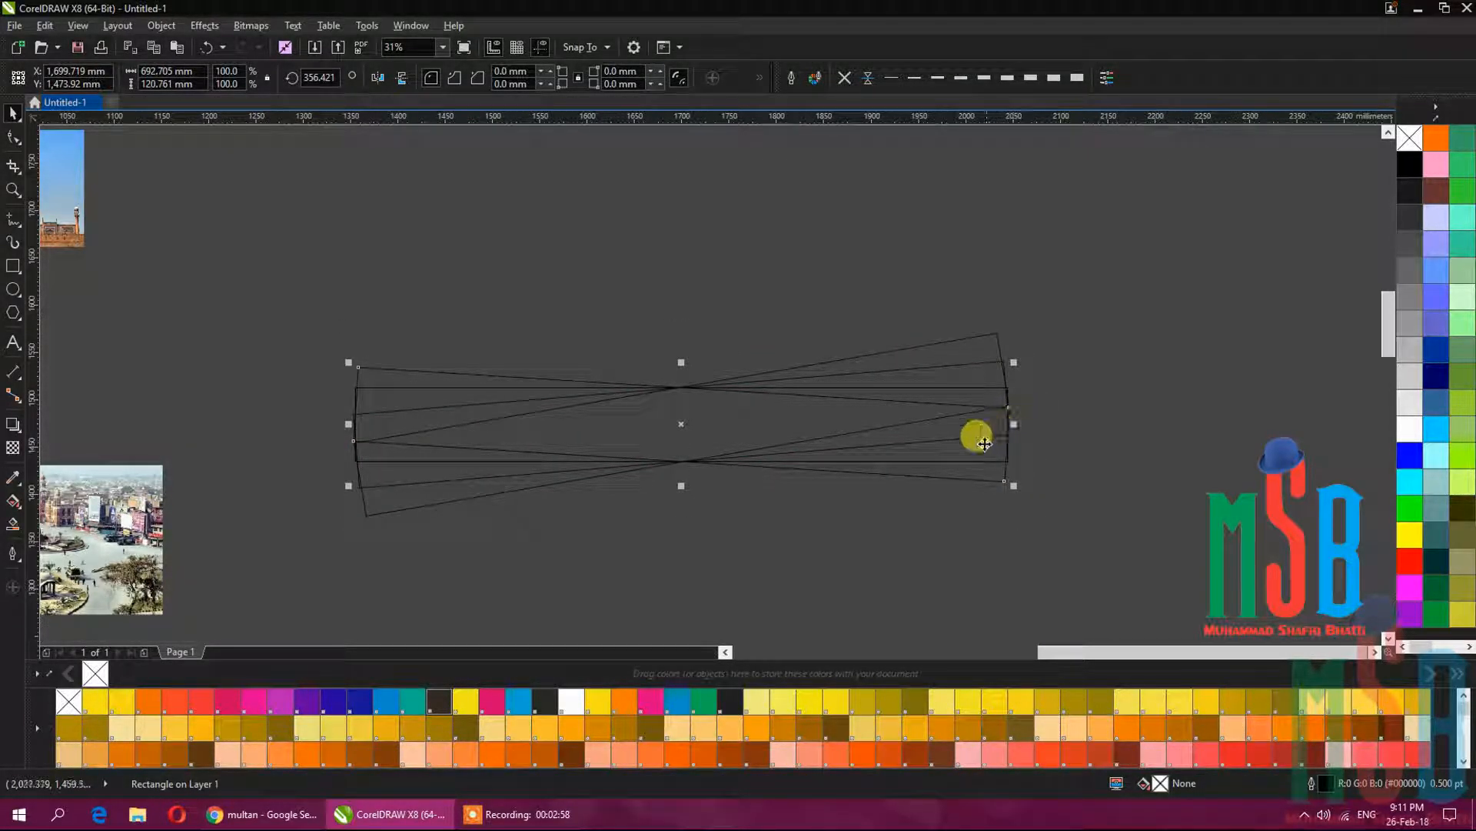
click(1008, 426)
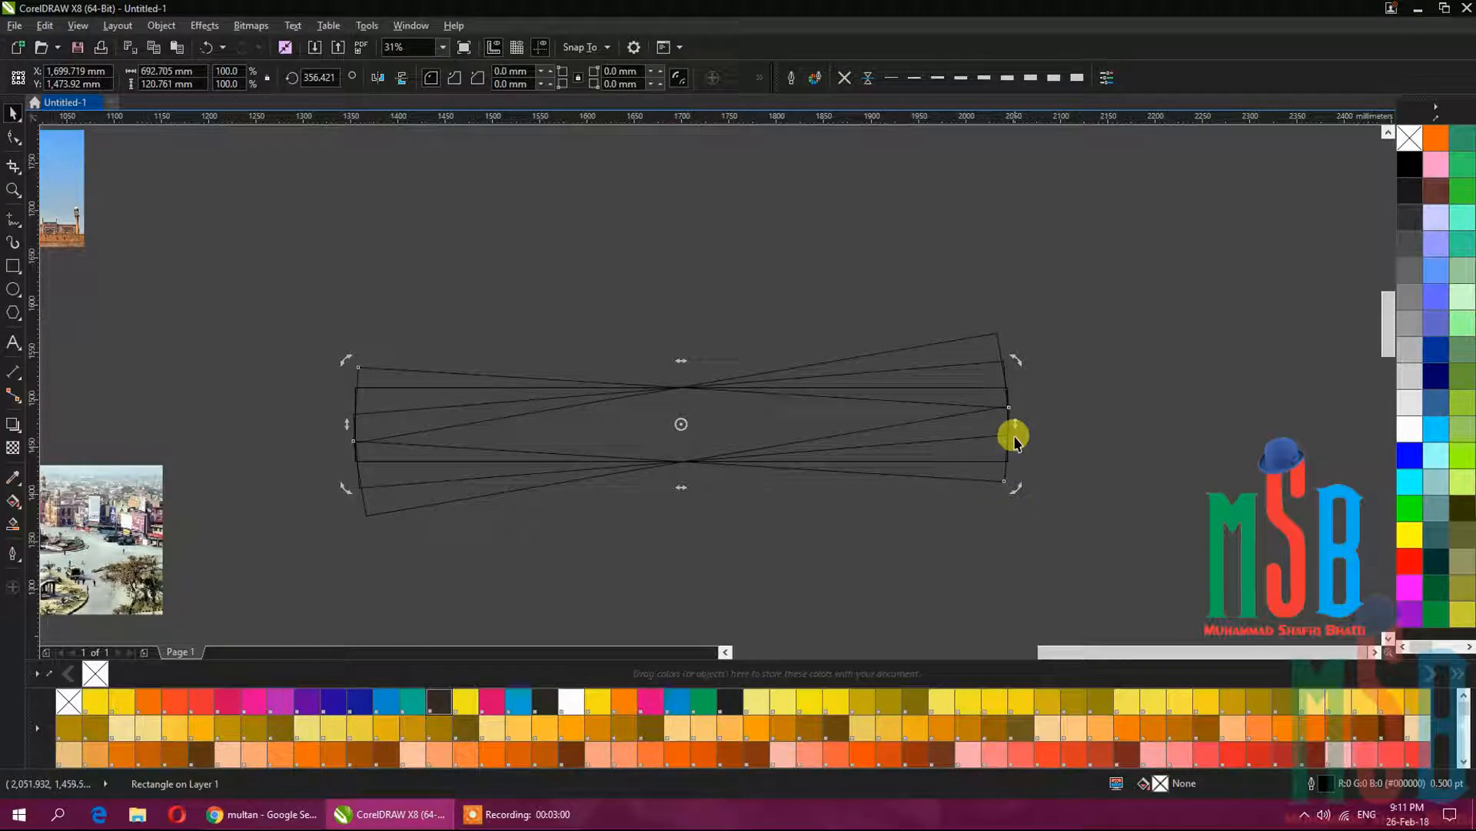
drag(1015, 487, 1021, 528)
Fill all five fanned rectangles with pale cyan #99FFFF and remove their outlines.
drag(1109, 569, 316, 289)
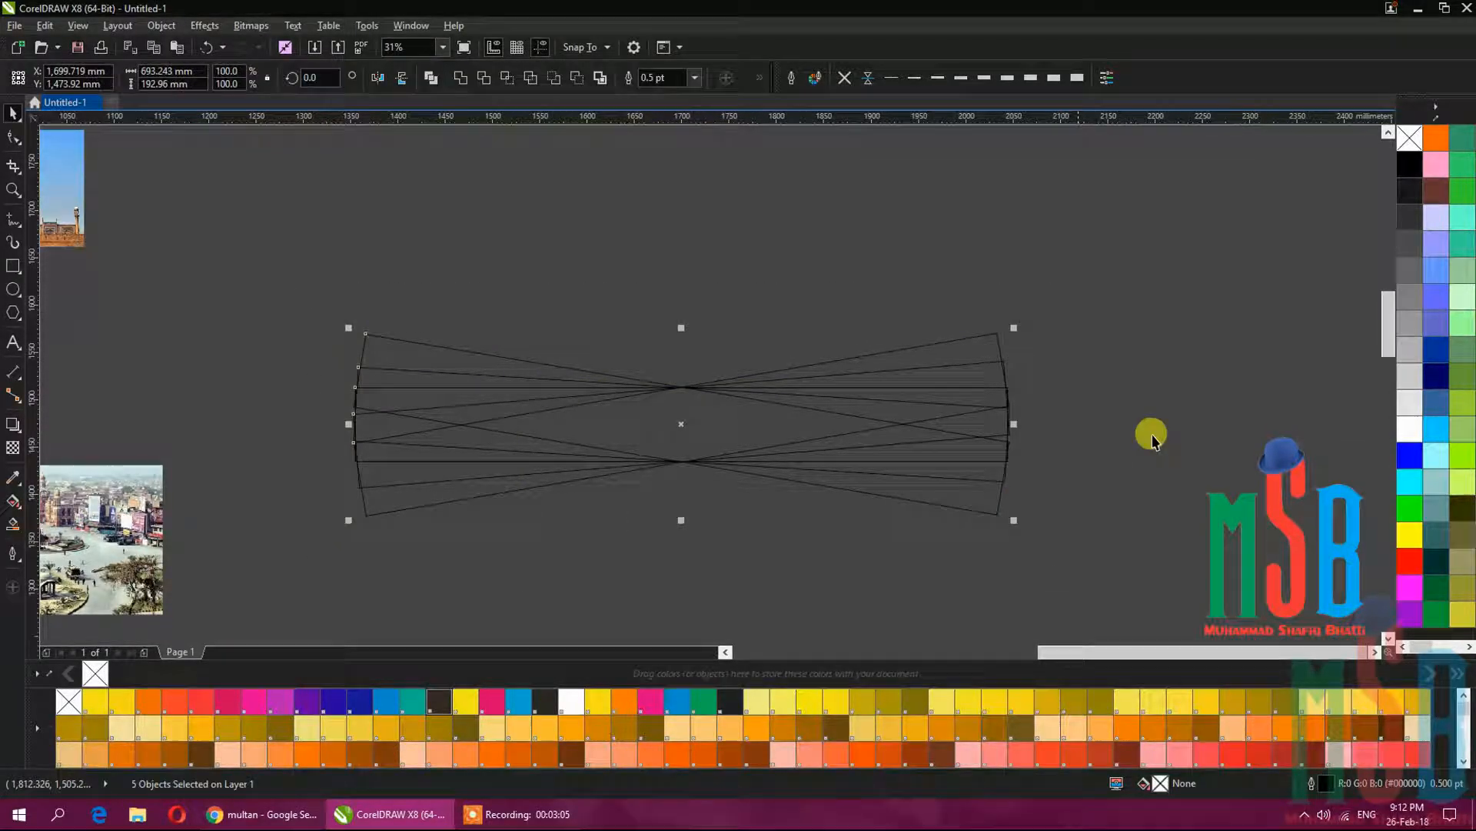
click(1440, 458)
click(845, 77)
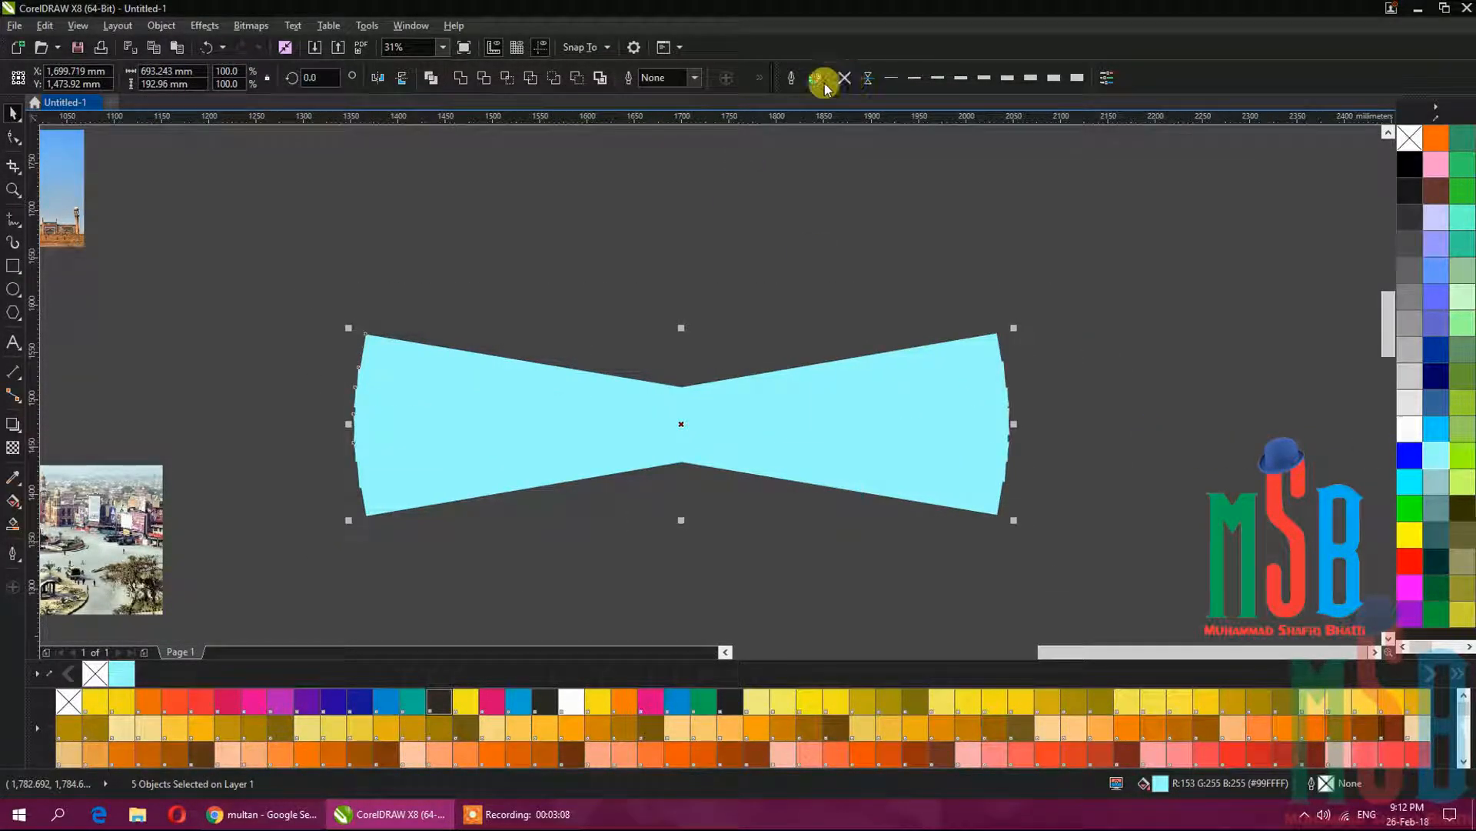
Apply a uniform transparency of 50 to the five fanned strips and deselect them.
click(12, 448)
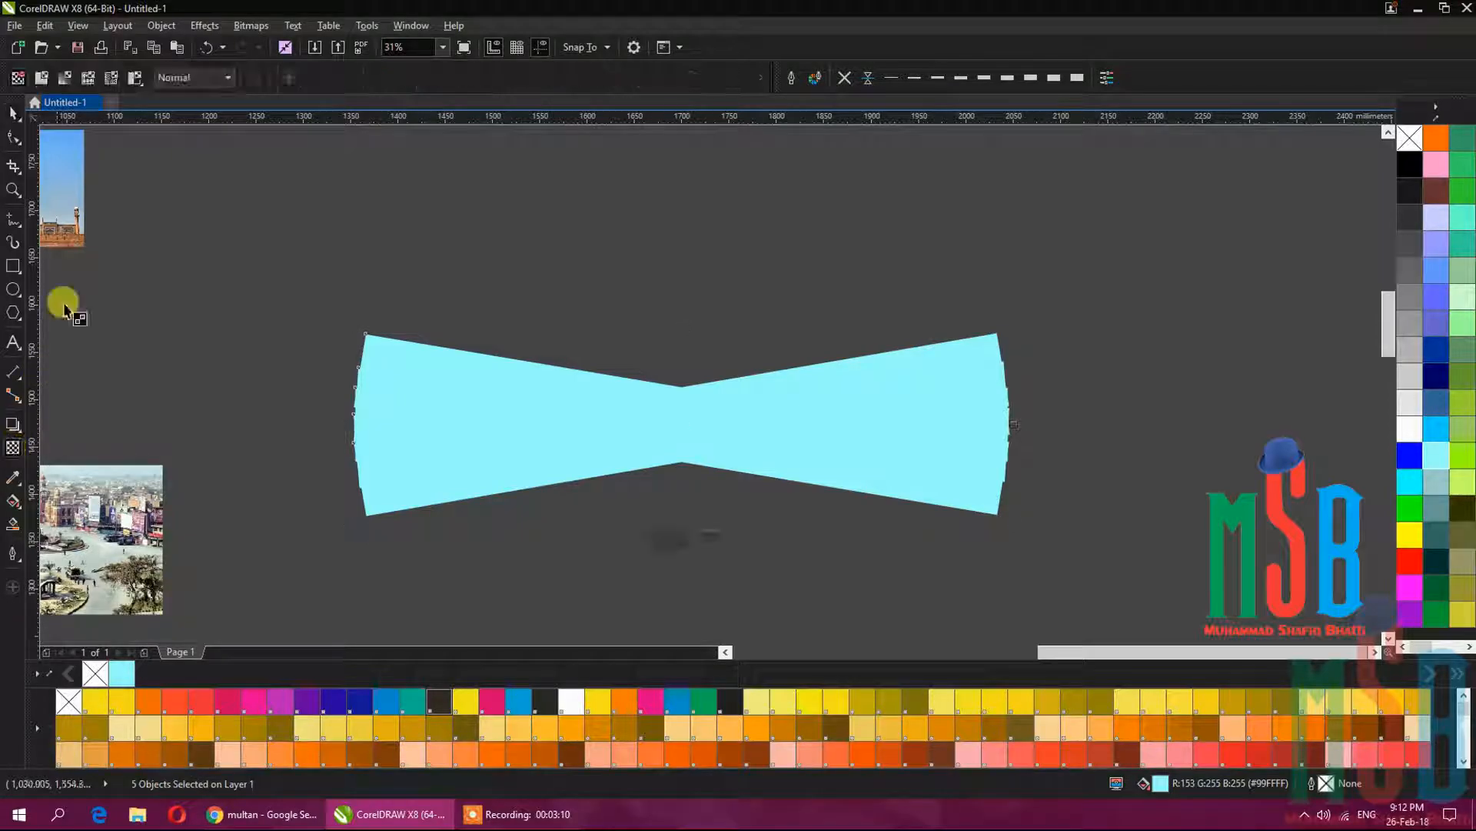
click(45, 79)
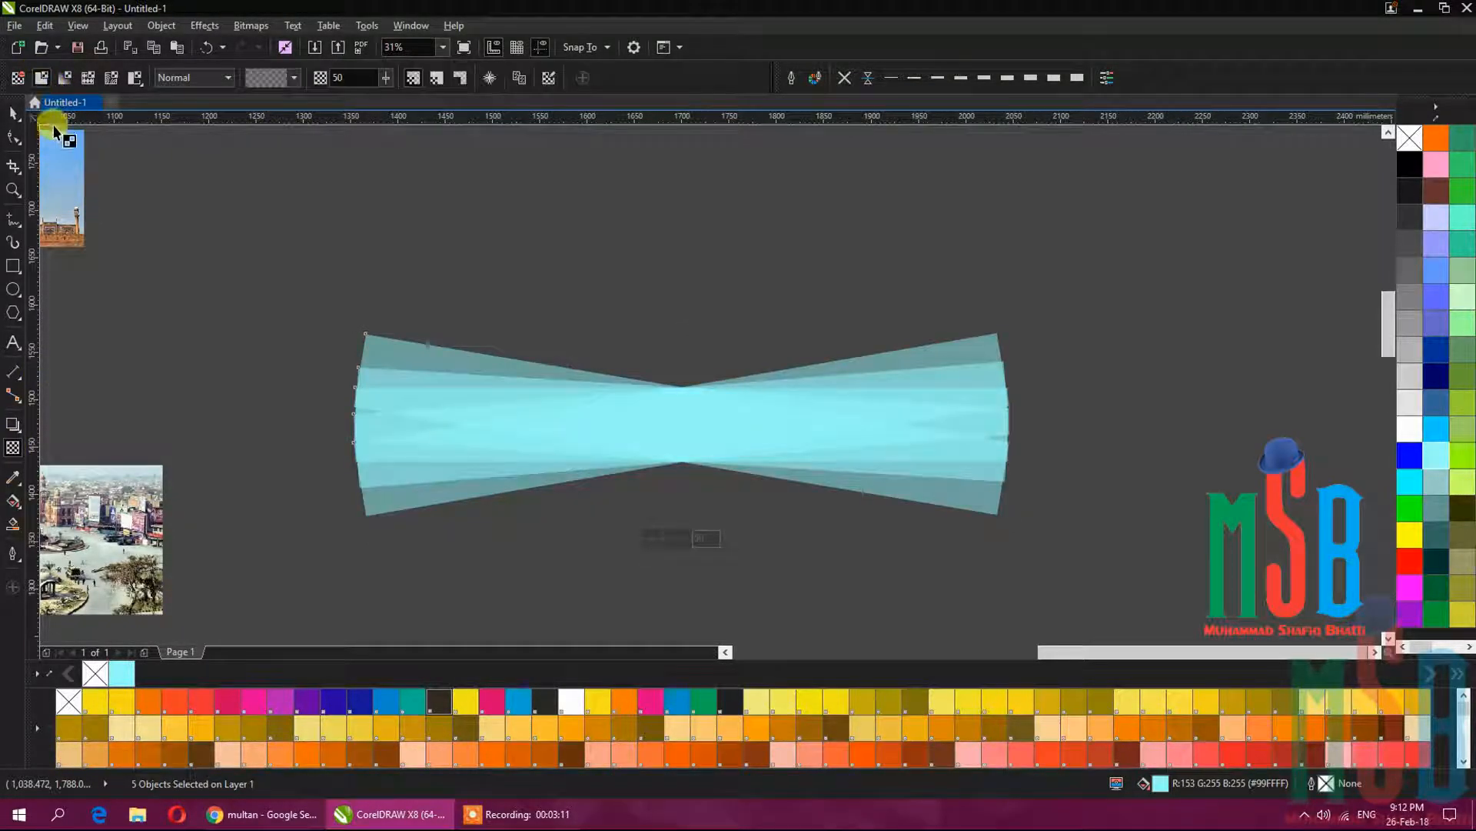
click(12, 117)
click(178, 200)
Fill the slightly clockwise-tilted strip with #00CCFF and the slightly counterclockwise-tilted strip with #6666CC.
scroll(369, 419, up, 2)
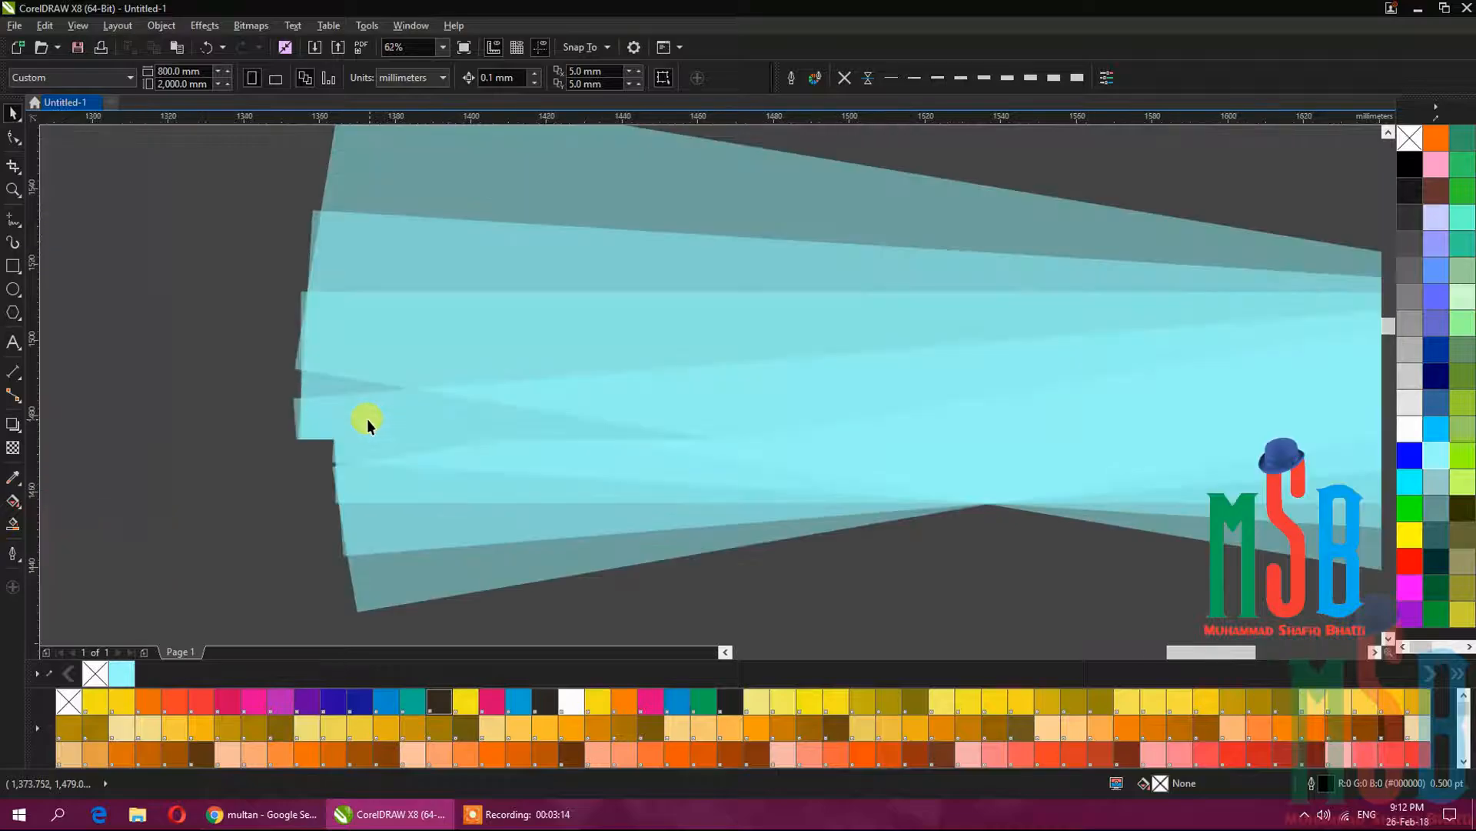
click(316, 386)
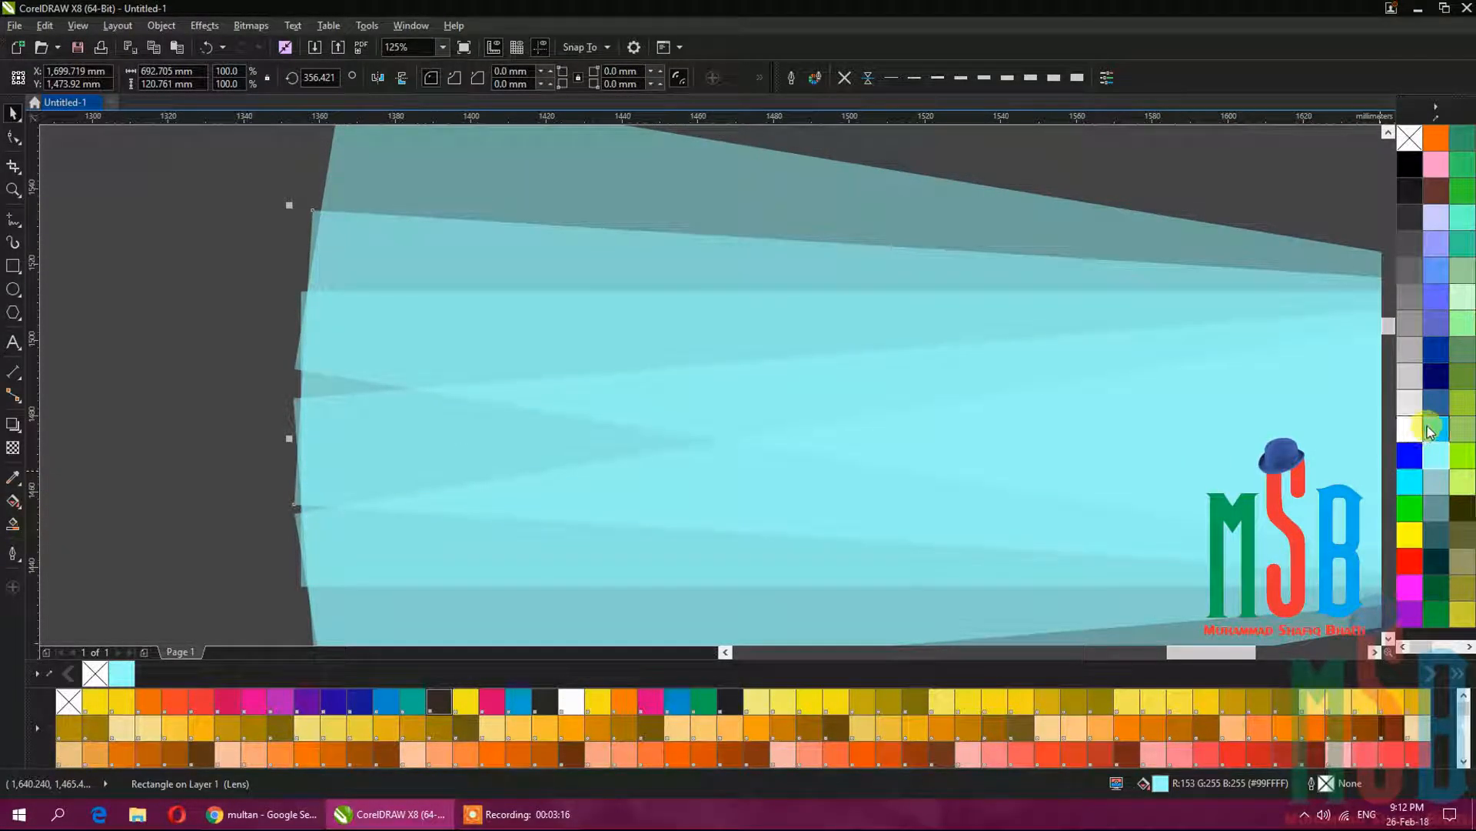
click(1432, 427)
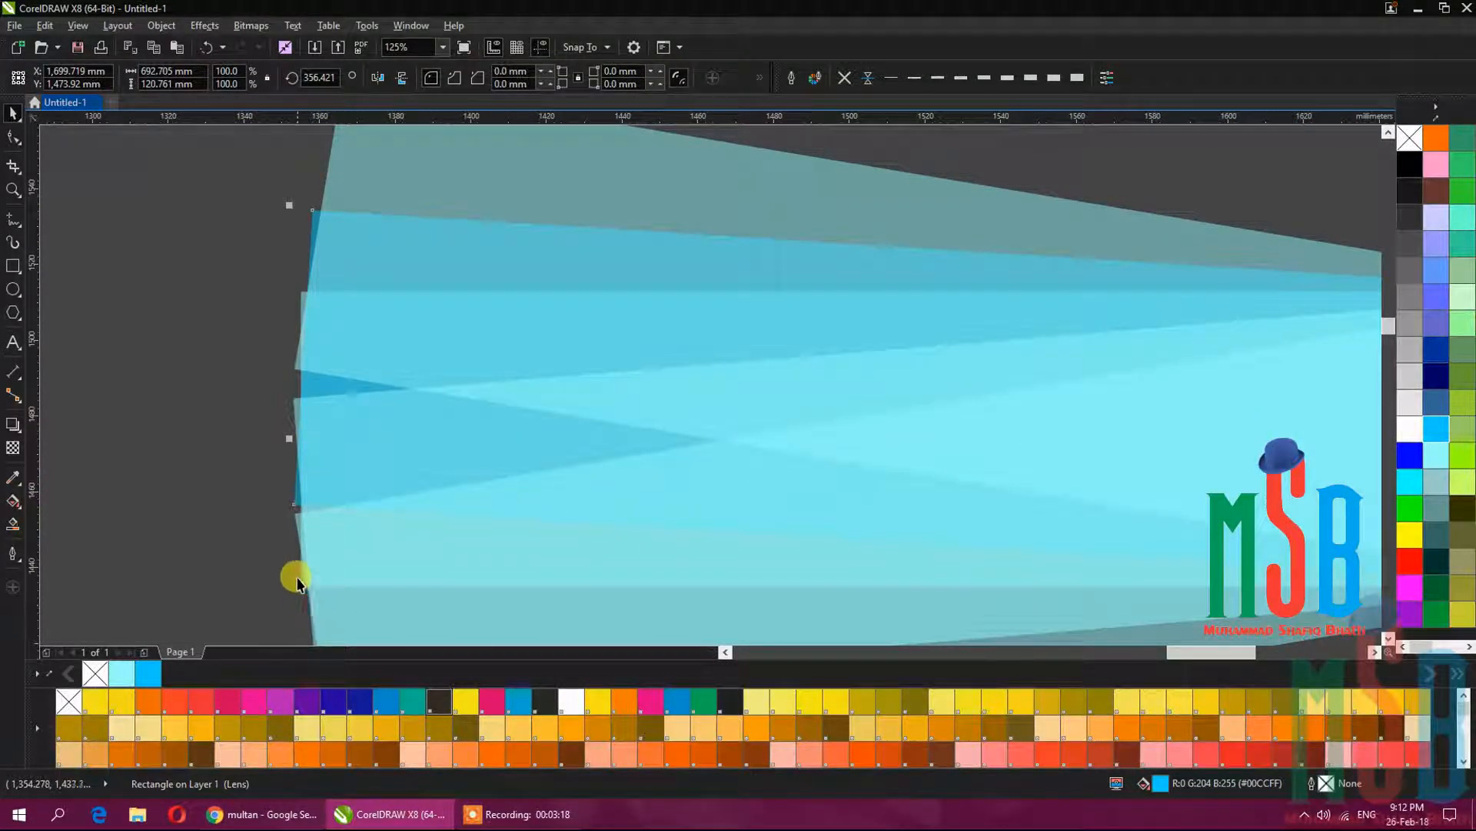
scroll(296, 585, down, 2)
scroll(291, 542, up, 2)
click(341, 604)
click(1436, 329)
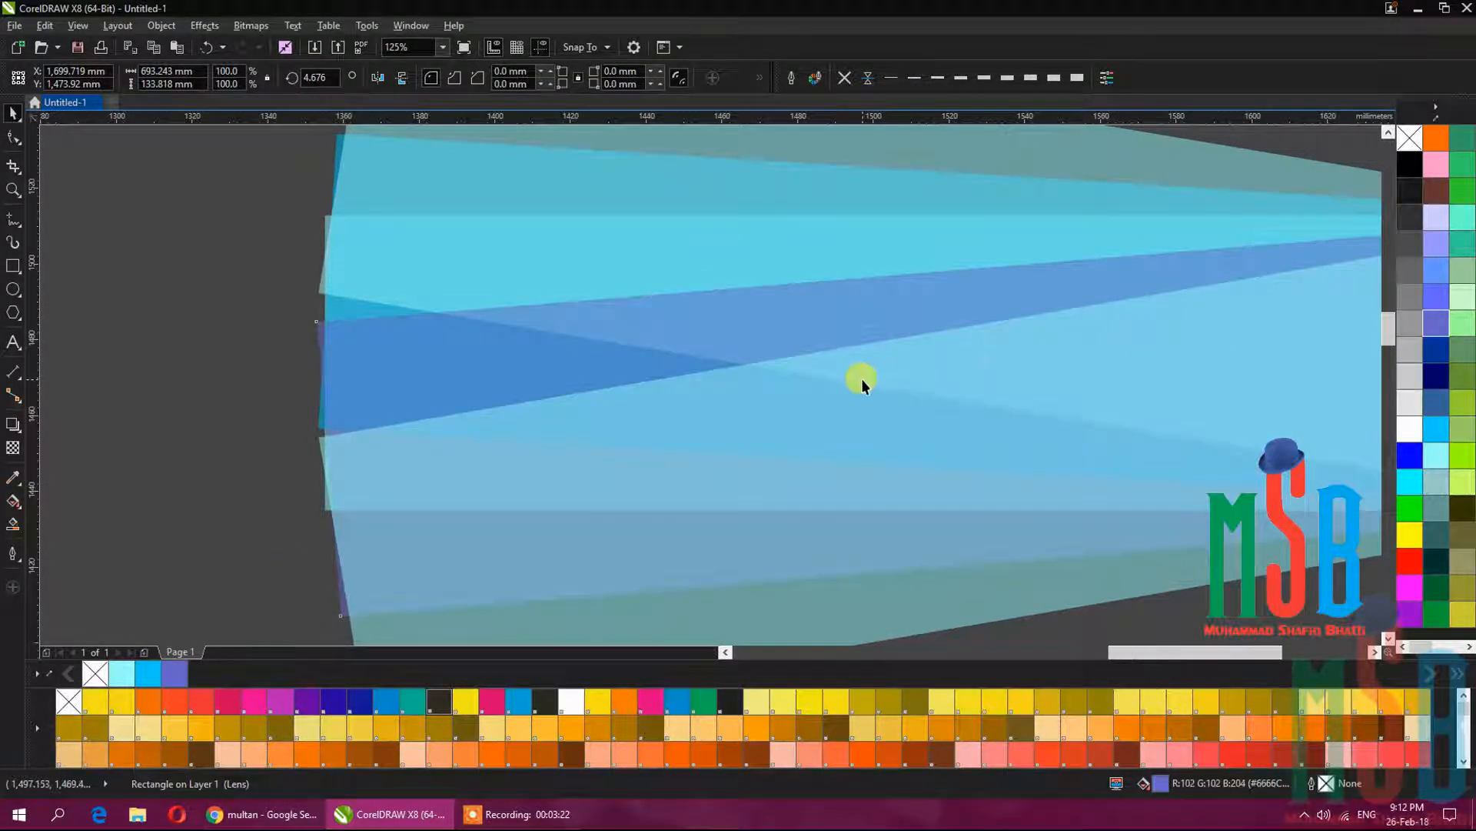
Fill the slightly clockwise-tilted strip with dark blue and the steepest clockwise-tilted strip with cyan #00FFFF.
scroll(861, 378, down, 3)
scroll(800, 432, up, 2)
click(900, 435)
click(817, 431)
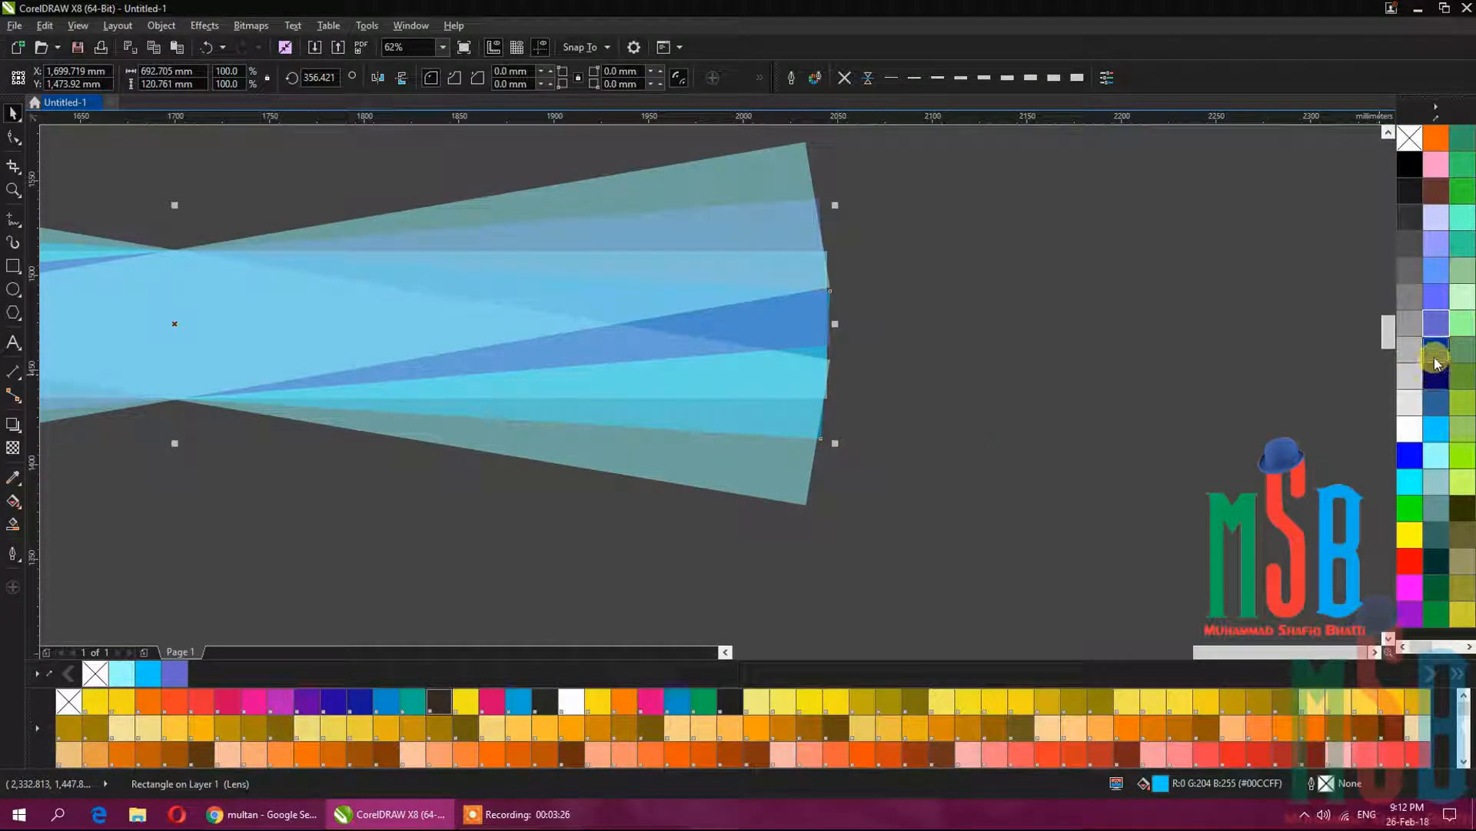
click(1435, 359)
scroll(985, 405, down, 2)
click(889, 458)
click(890, 457)
click(1401, 483)
Fill the steepest counterclockwise-tilted strip with navy #000066 and send it behind the other strips.
click(892, 281)
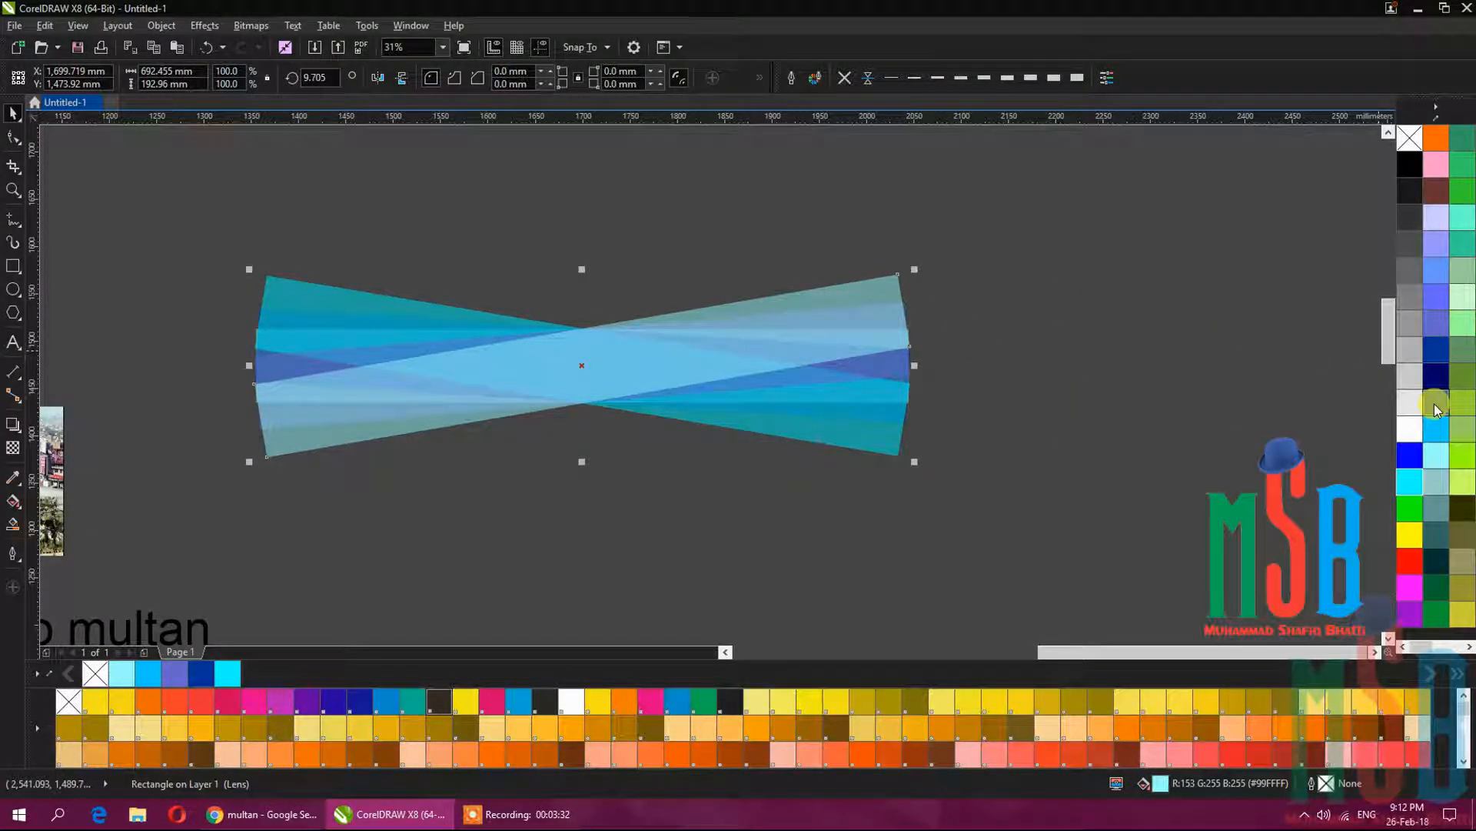
click(1435, 375)
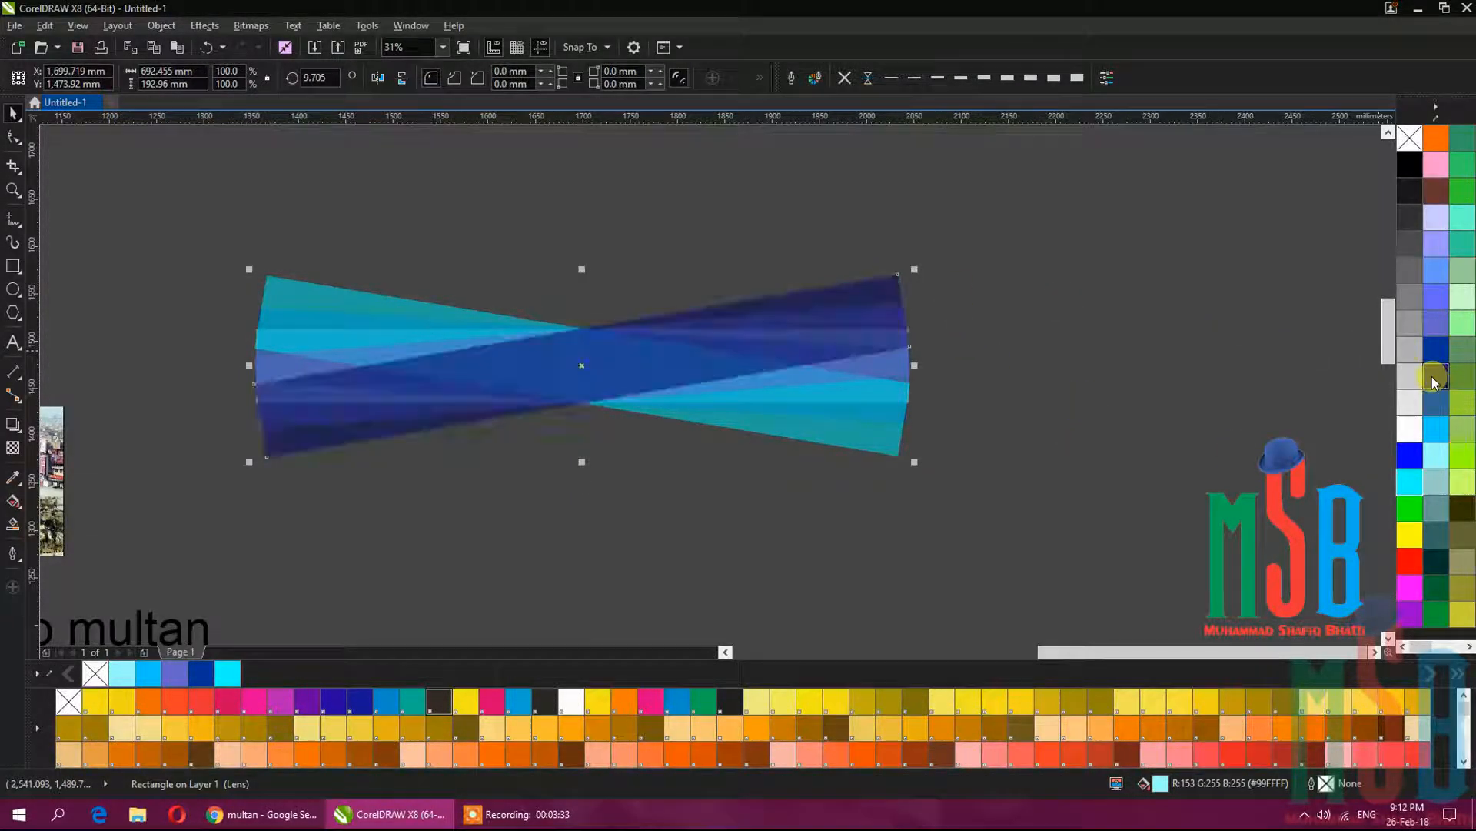
click(895, 281)
key(shift+Page_Down)
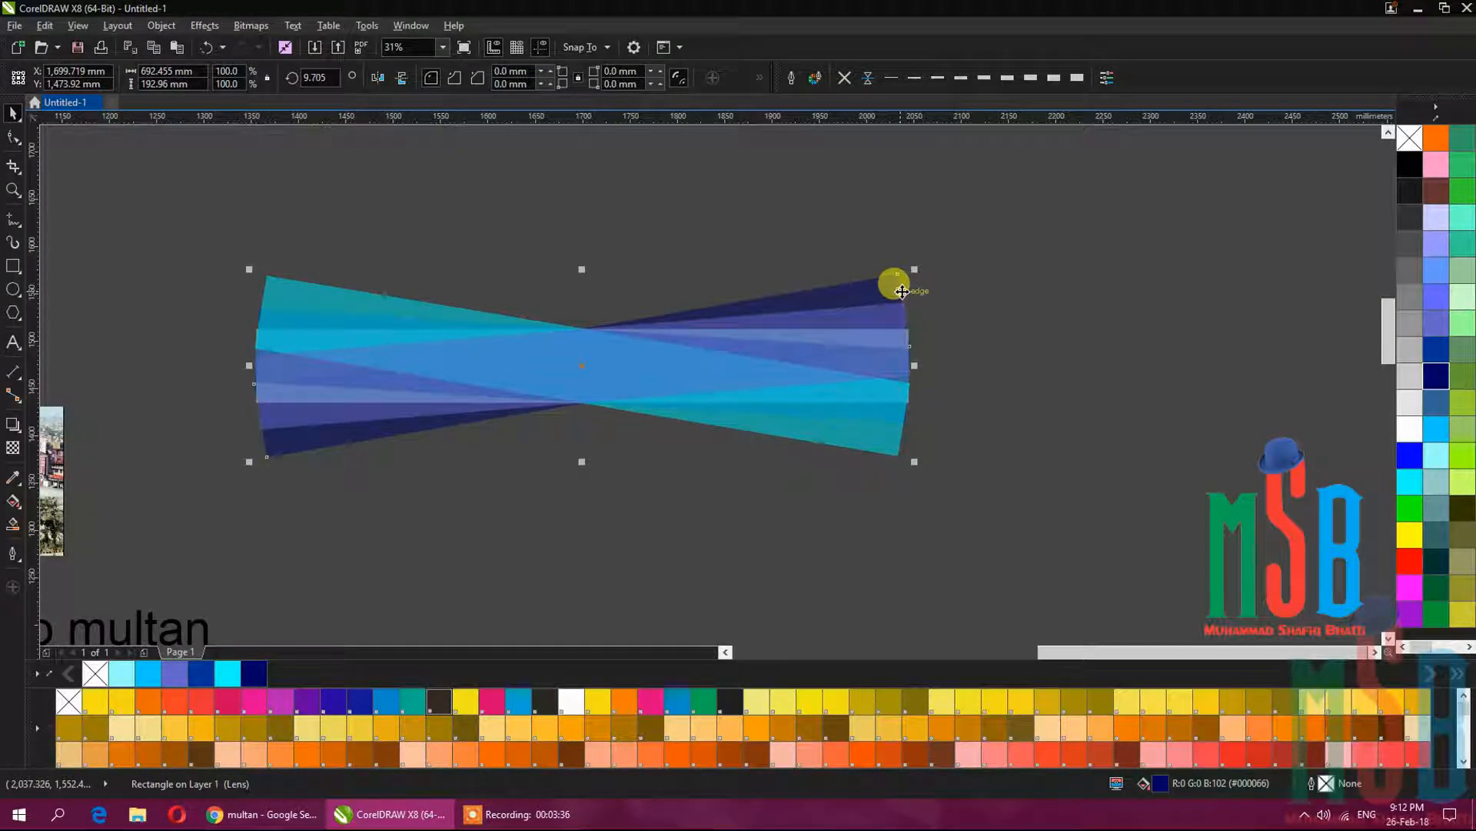
Recolour the steepest clockwise-tilted strip, trying #336699 before settling on light blue #6699FF.
scroll(977, 415, down, 2)
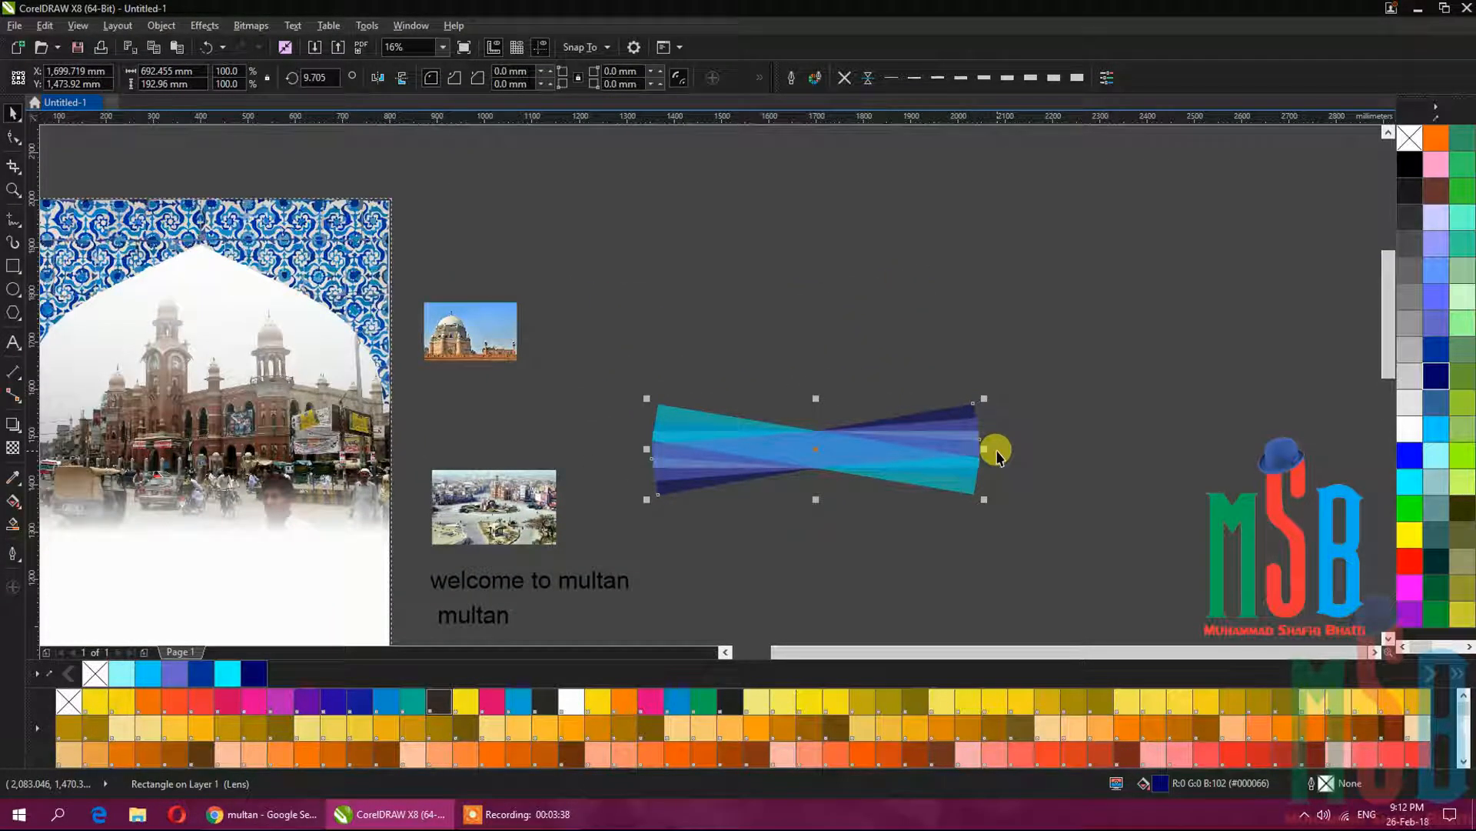
scroll(995, 454, up, 2)
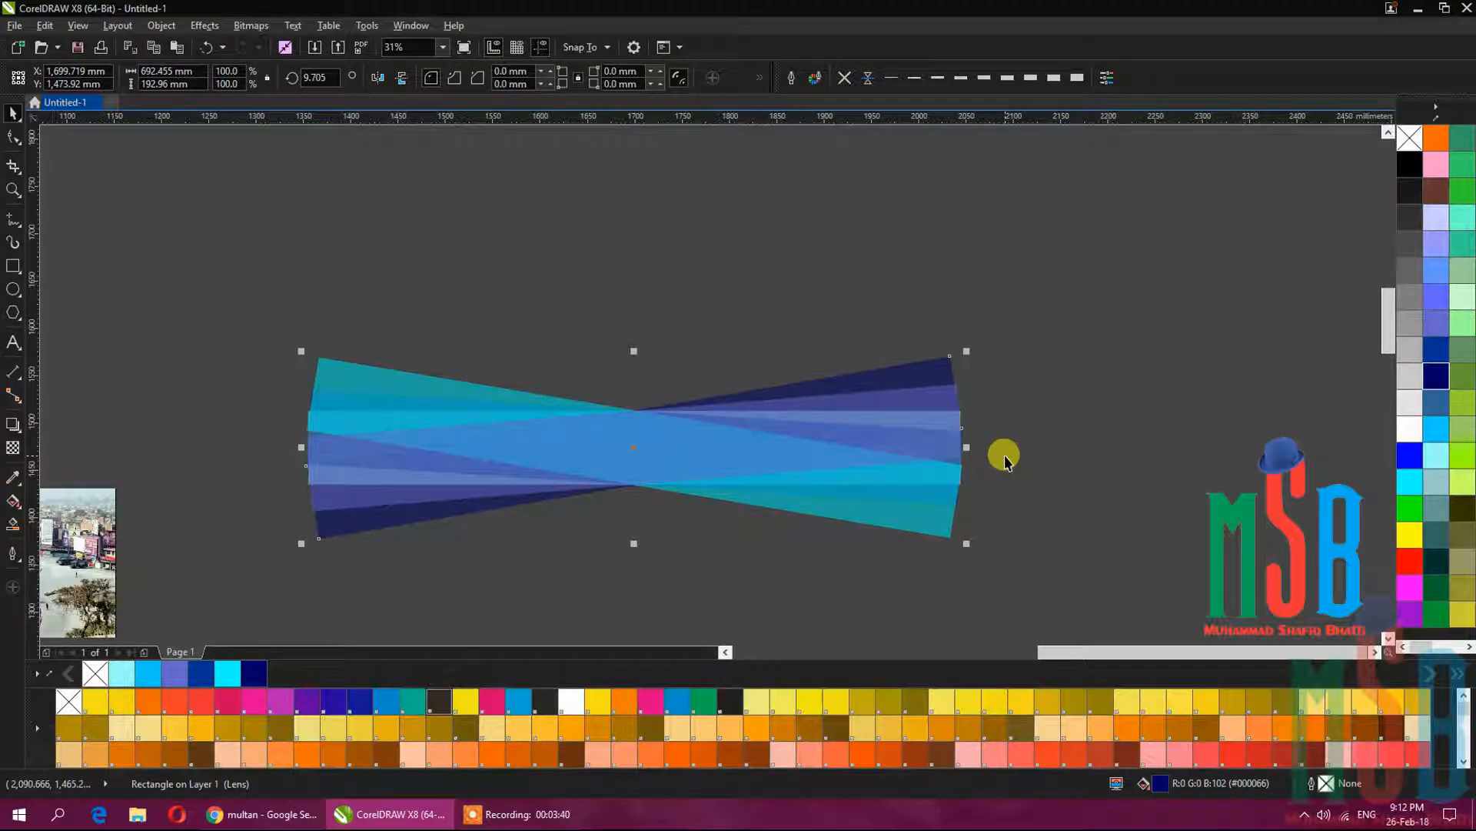
scroll(1000, 455, down, 2)
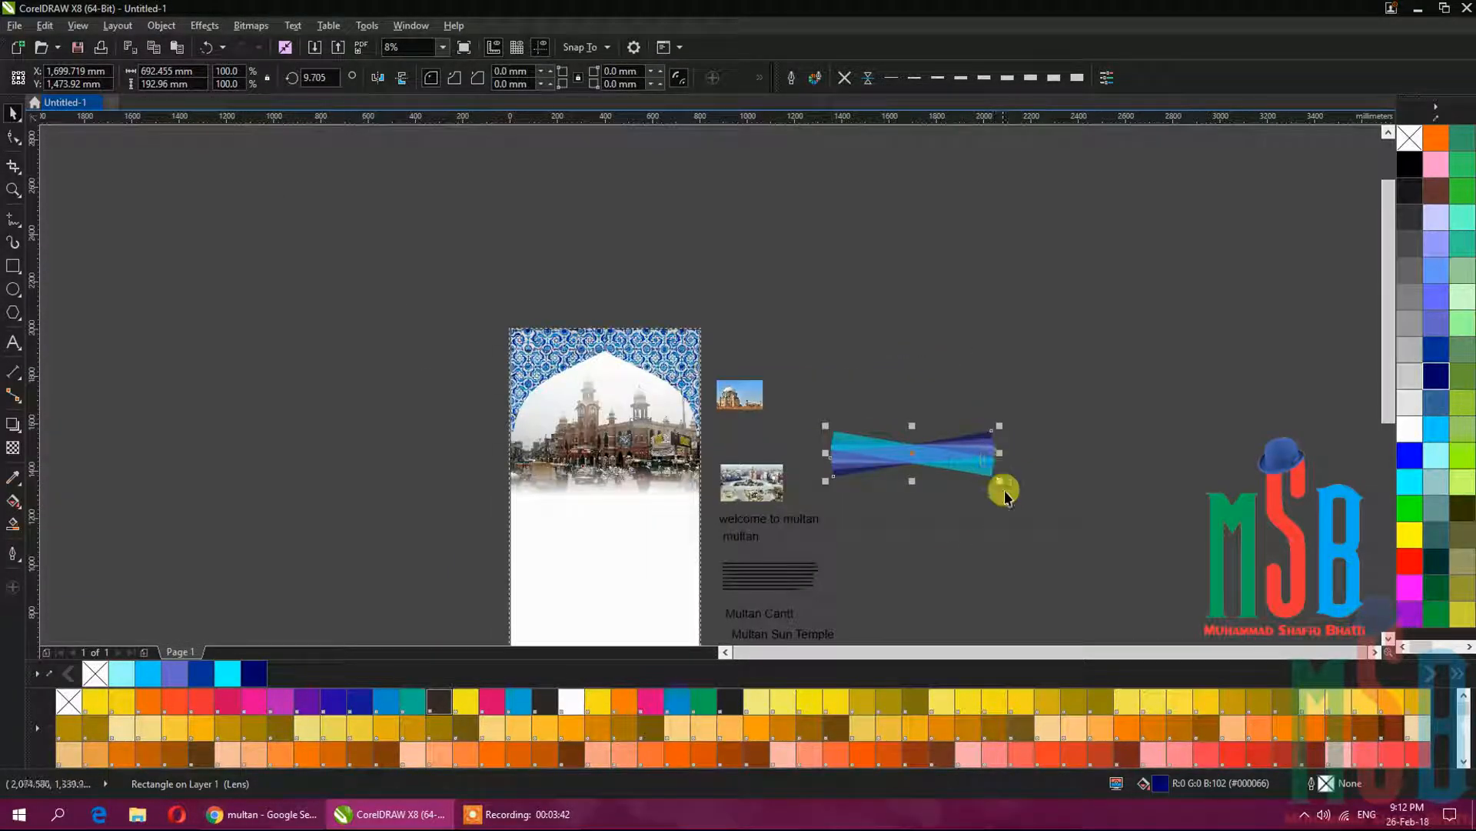
drag(1047, 511, 824, 403)
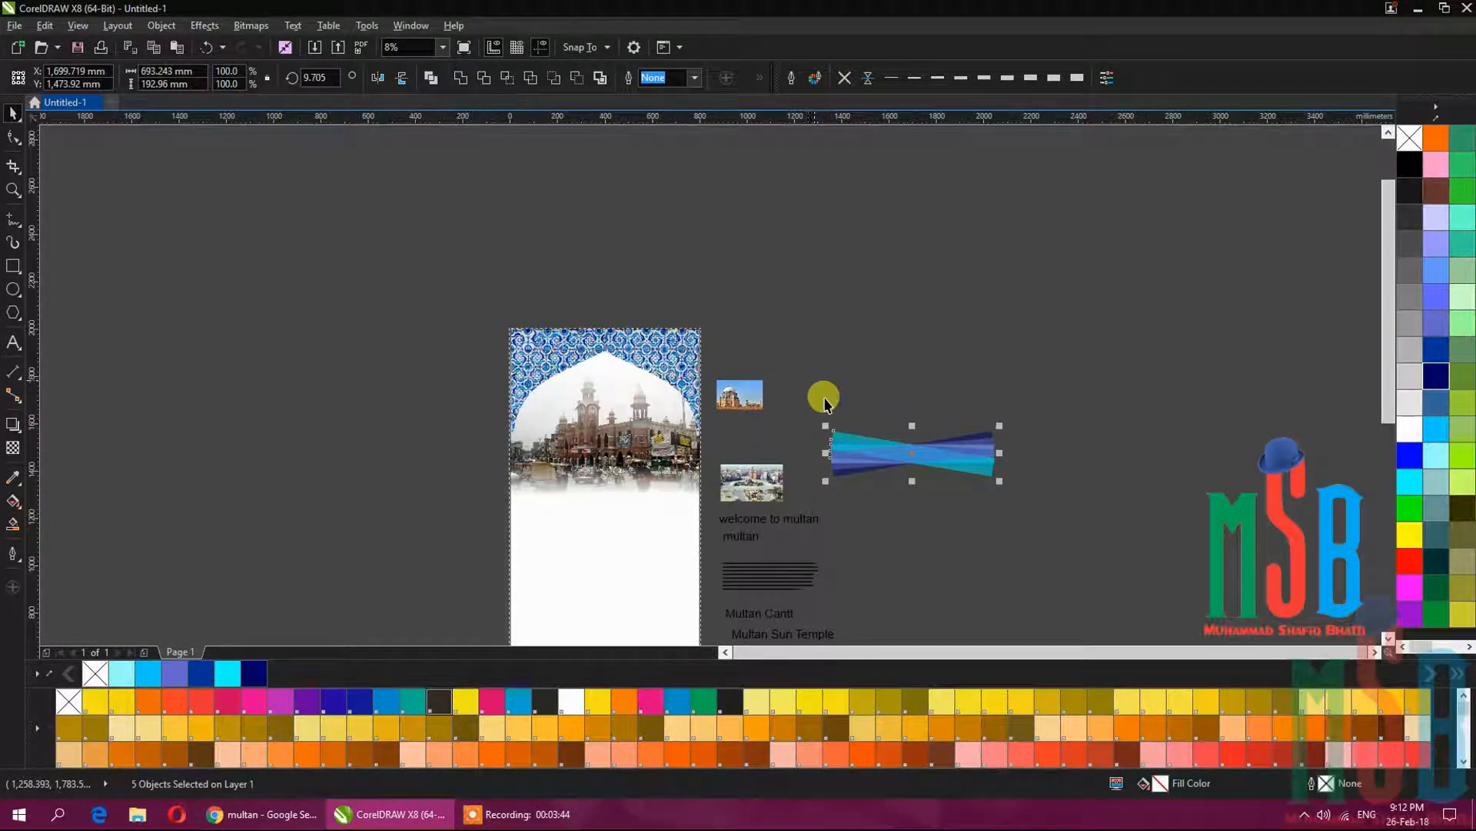
scroll(962, 434, up, 2)
click(1082, 421)
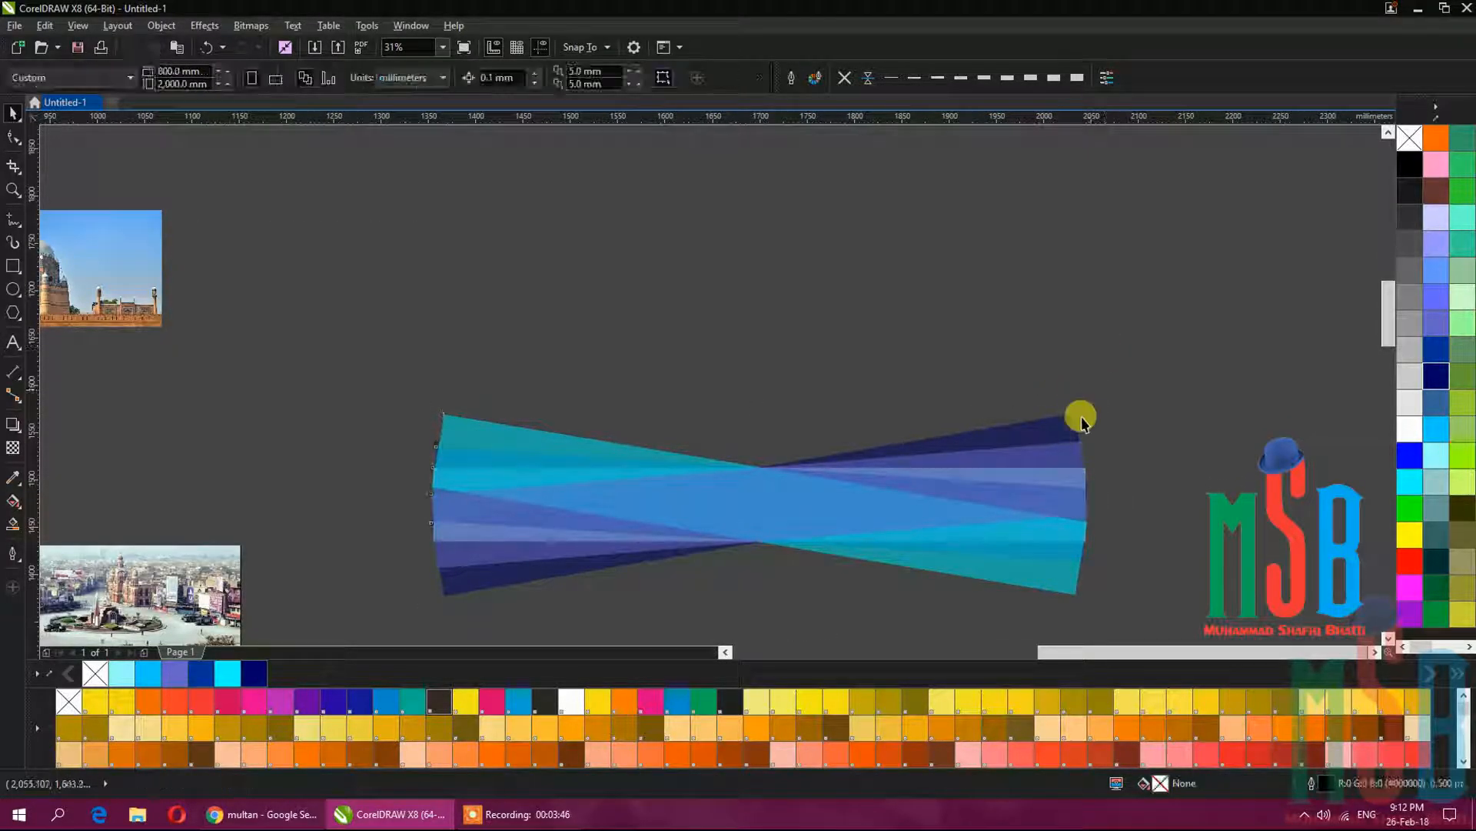
click(1074, 593)
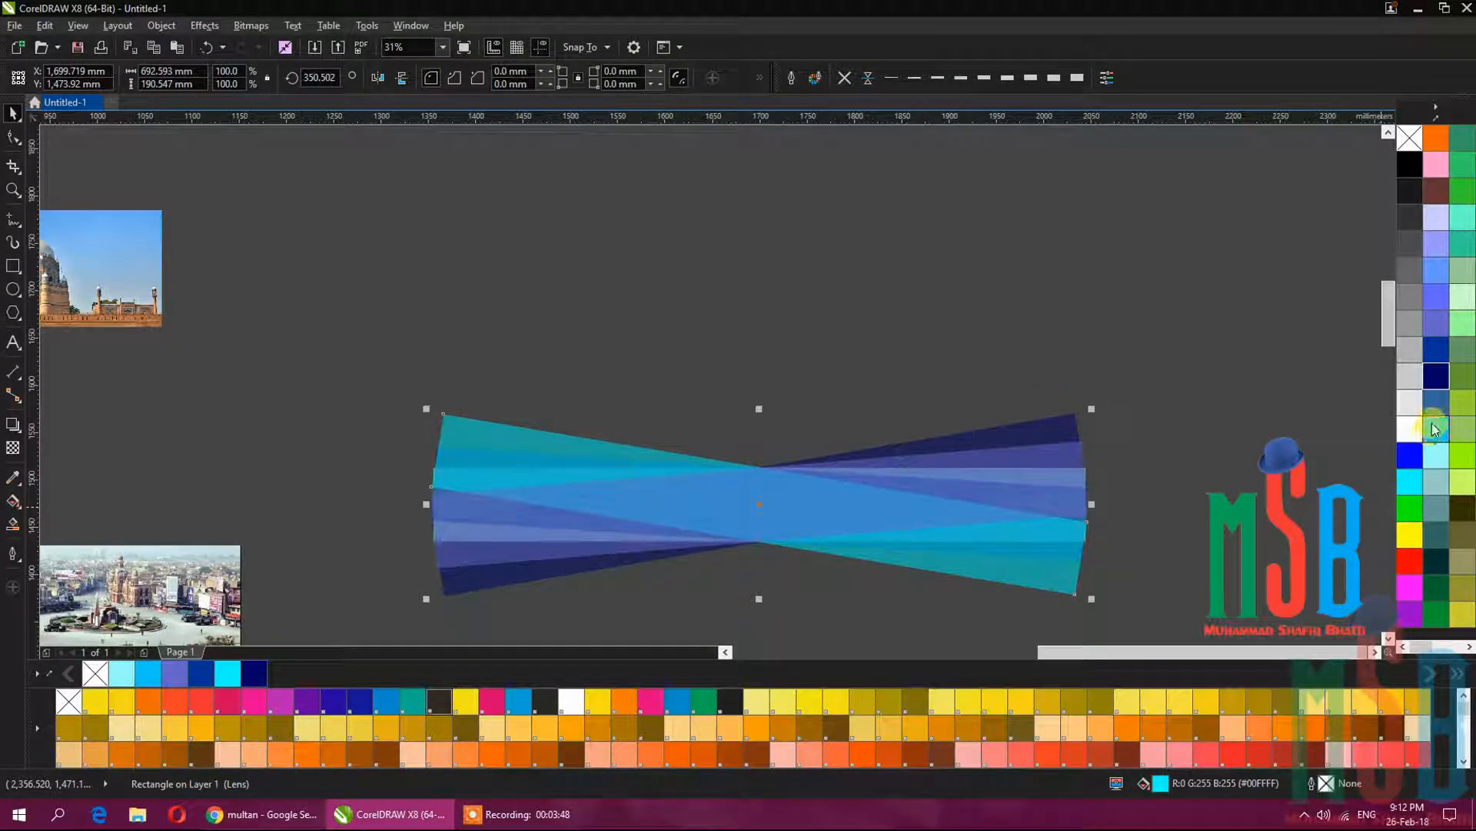
click(1434, 403)
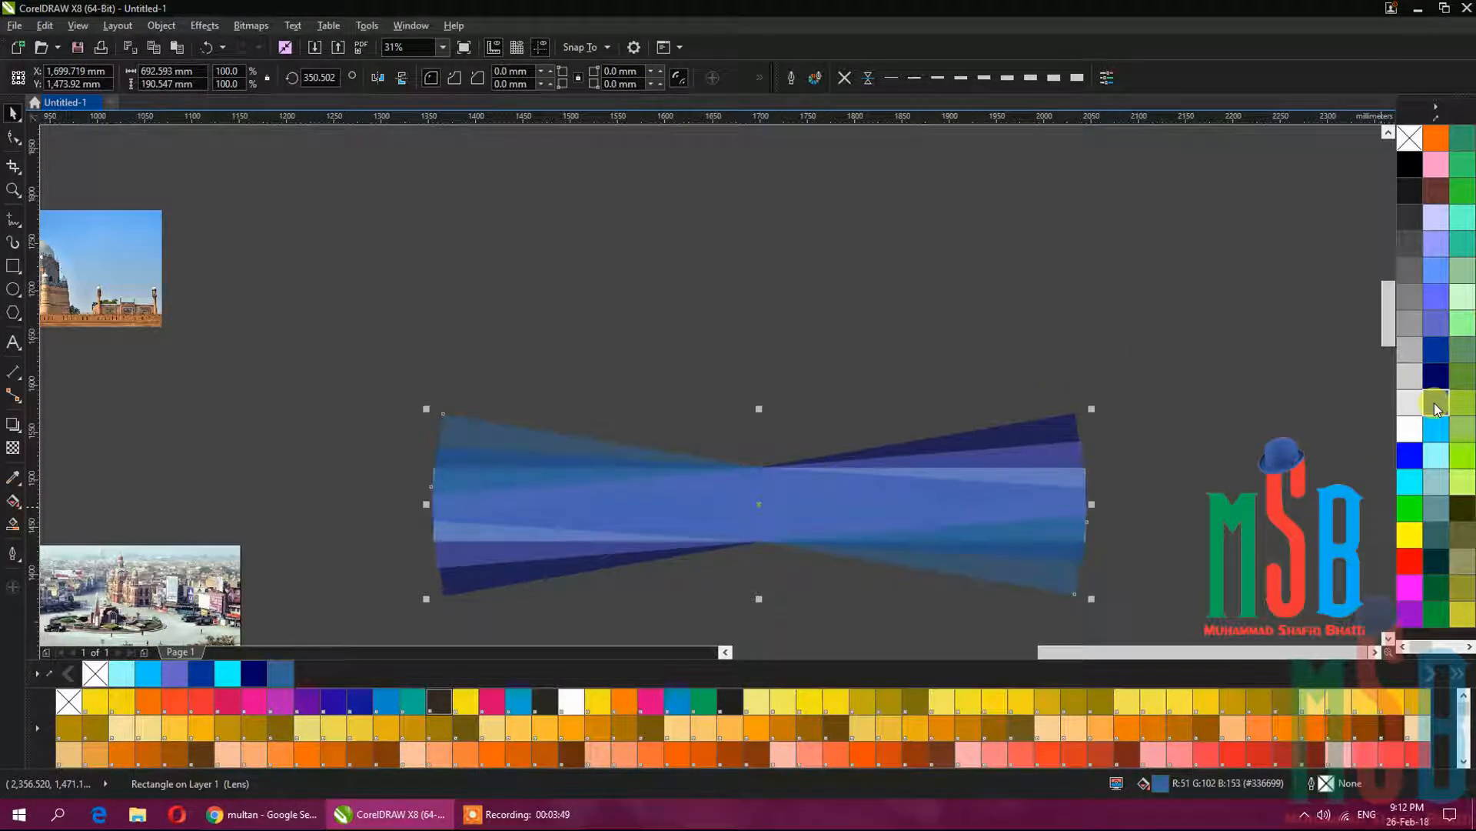
click(1438, 339)
click(1436, 273)
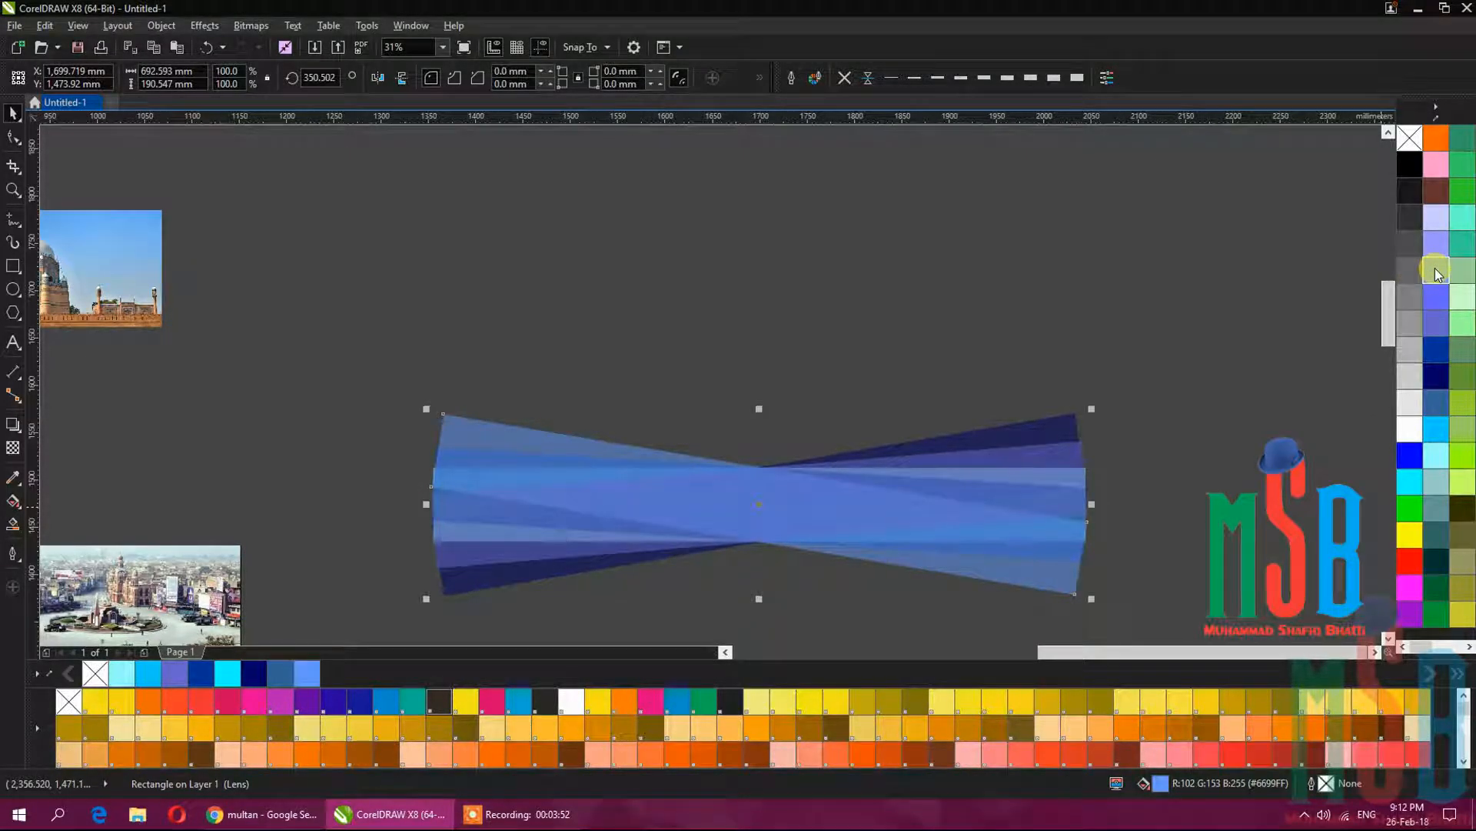
Recolour the slightly counterclockwise-tilted strip to cyan #00FFFF.
click(1269, 367)
click(1081, 467)
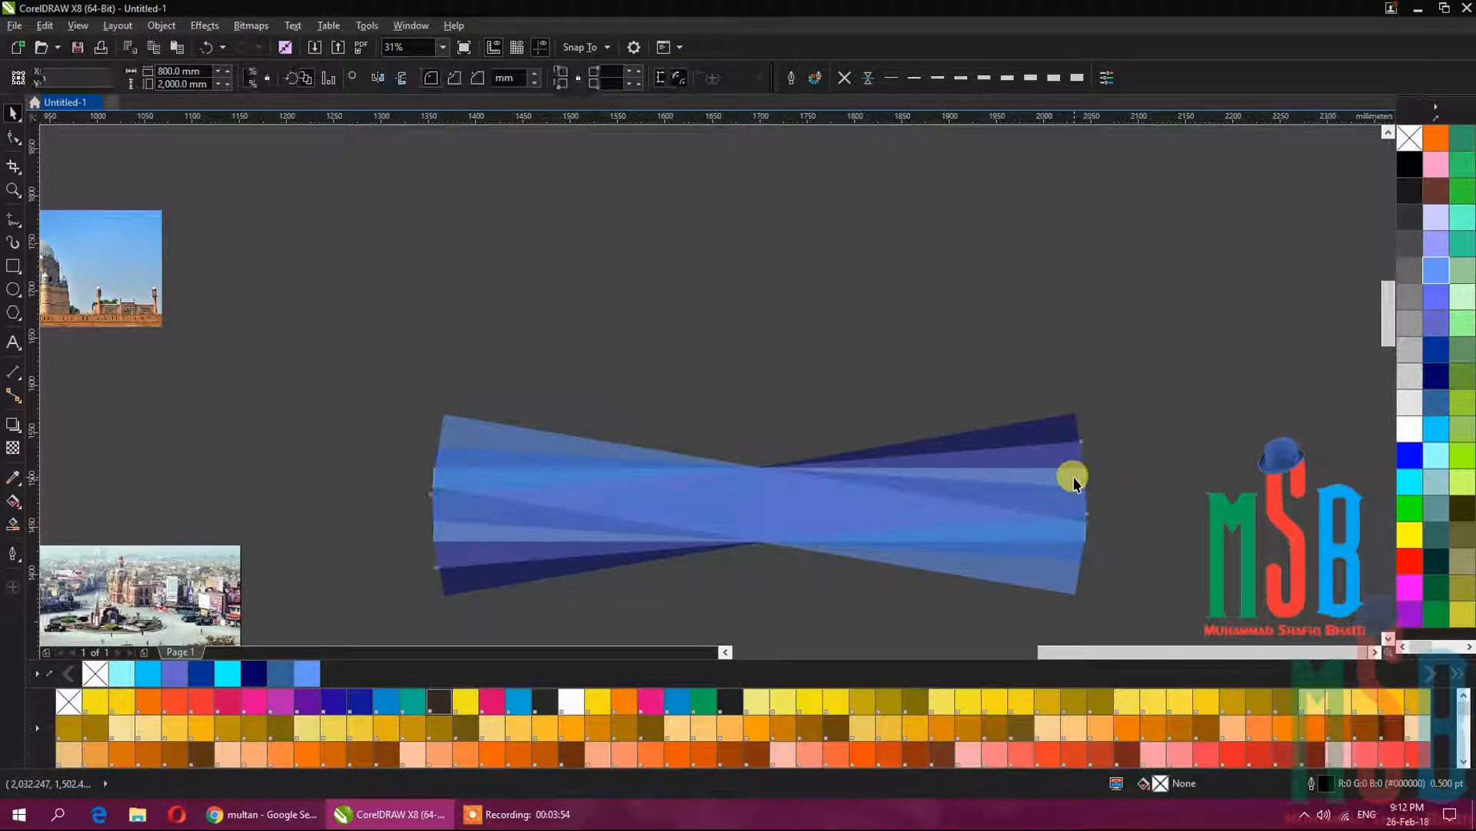
click(1409, 489)
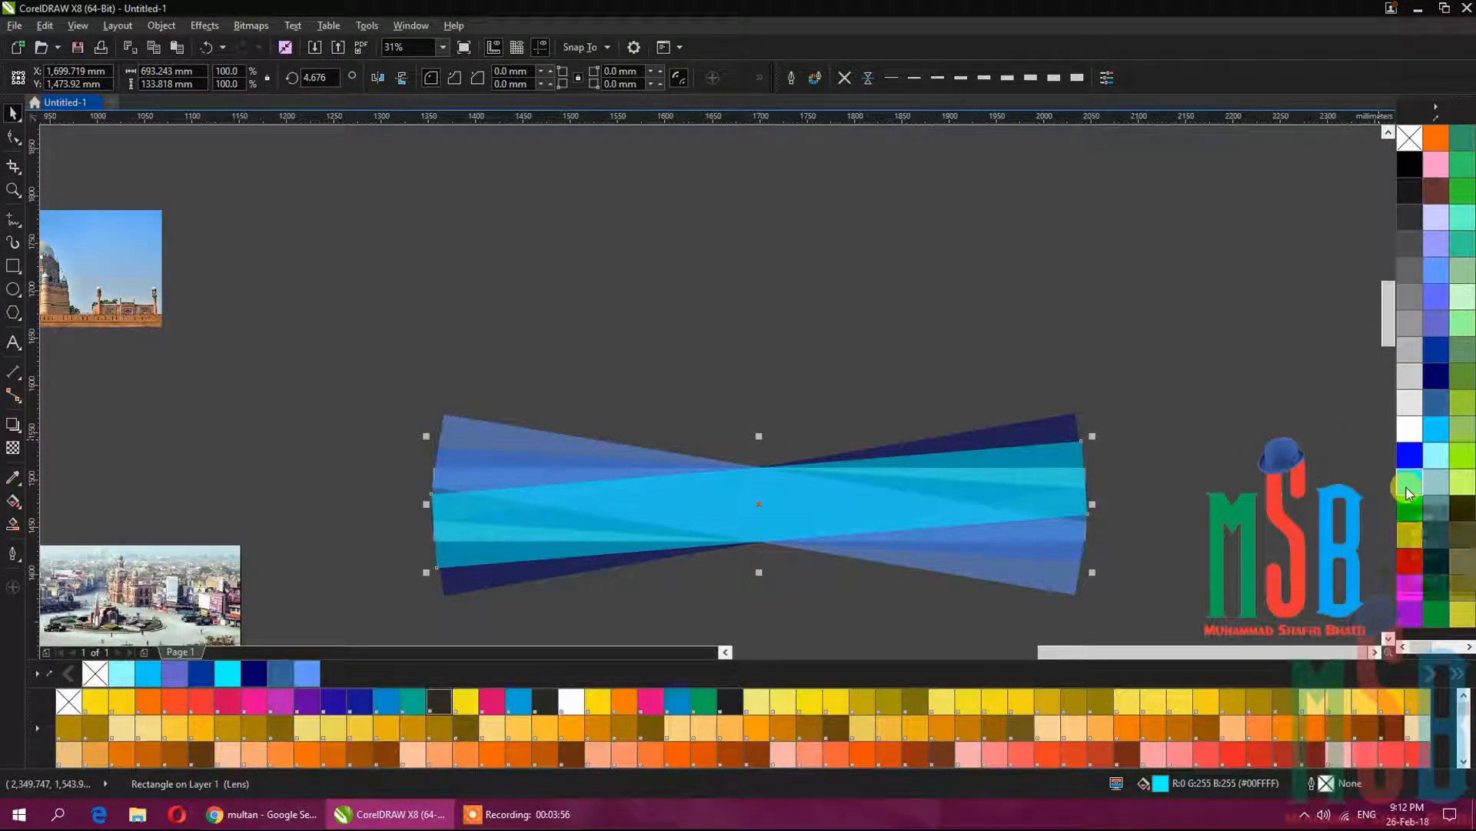
click(1196, 422)
Group the five coloured strips and PowerClip the group inside the banner rectangle.
scroll(1200, 427, down, 2)
scroll(1199, 427, down, 2)
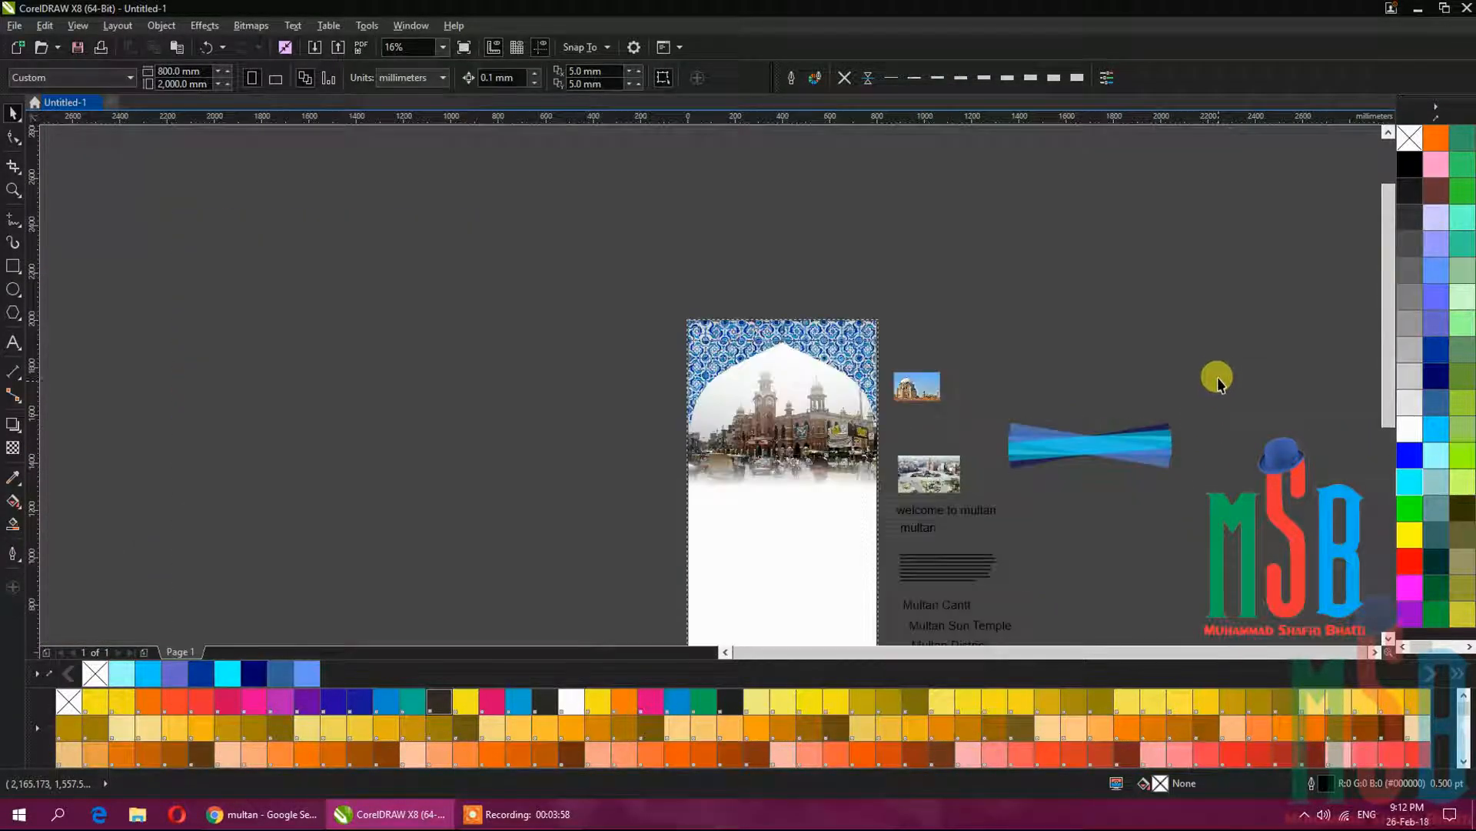
drag(1217, 360, 1005, 507)
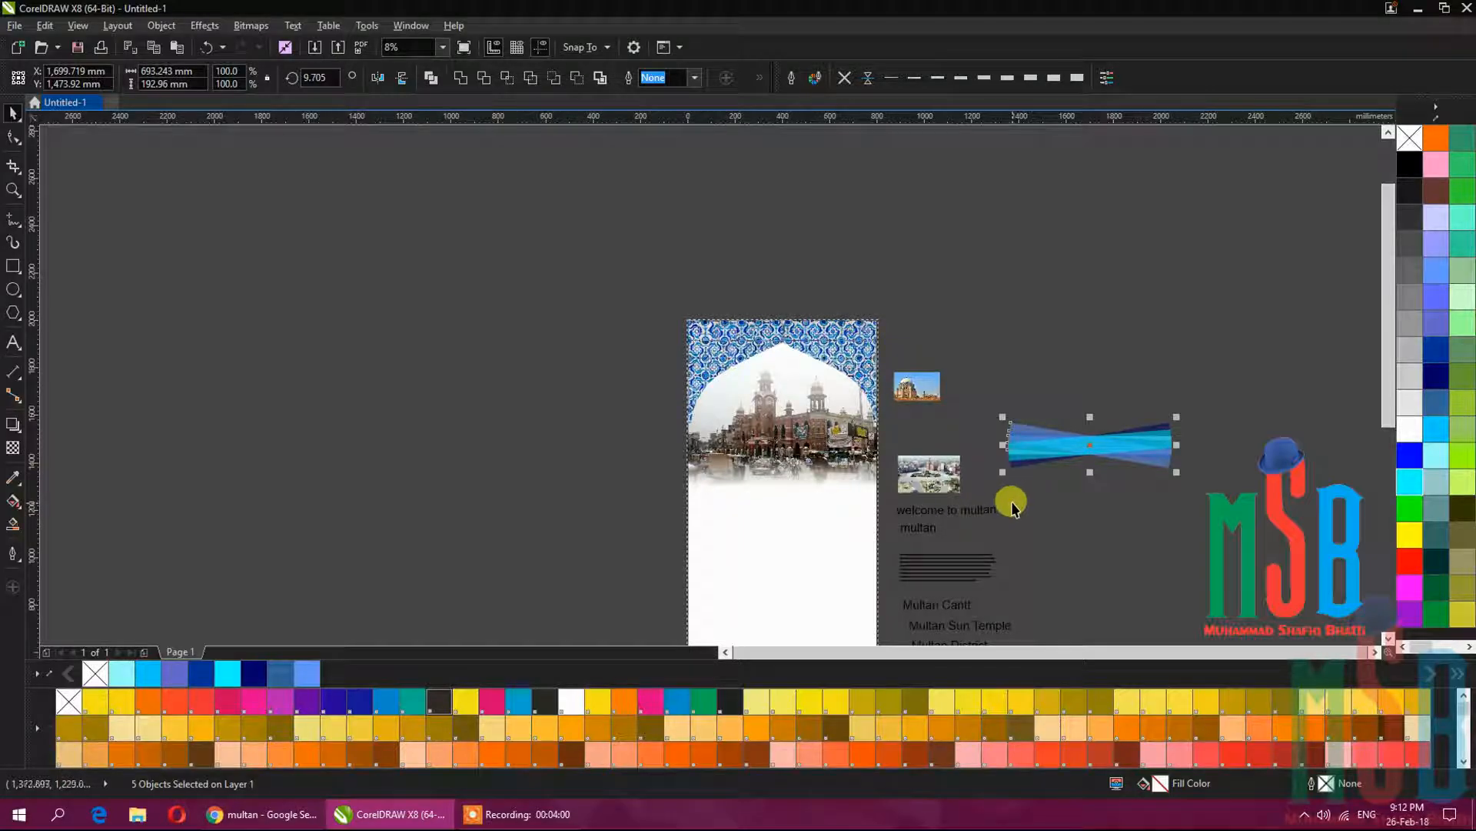
right_click(1111, 442)
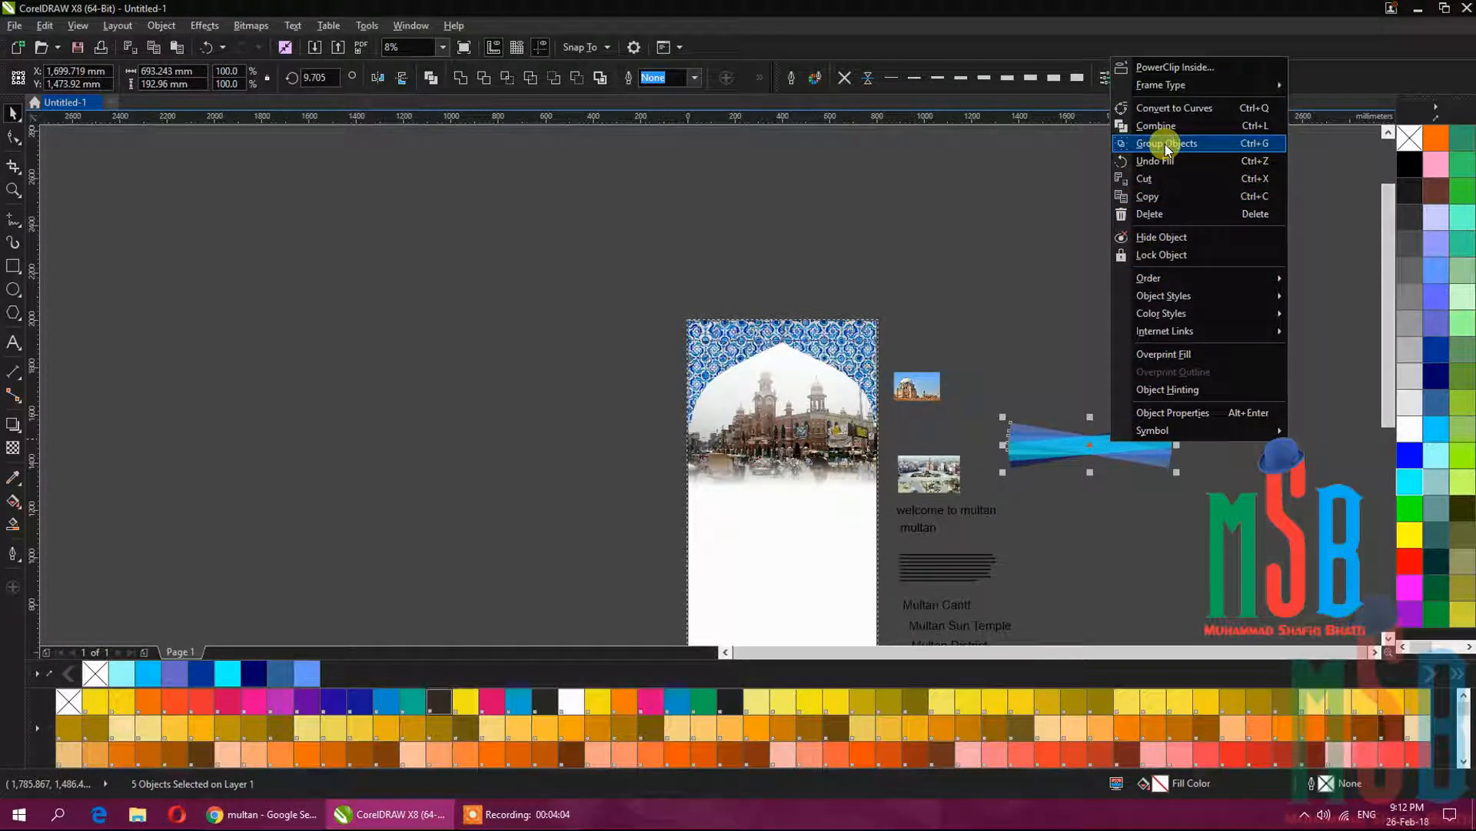
click(1165, 144)
right_click(1115, 441)
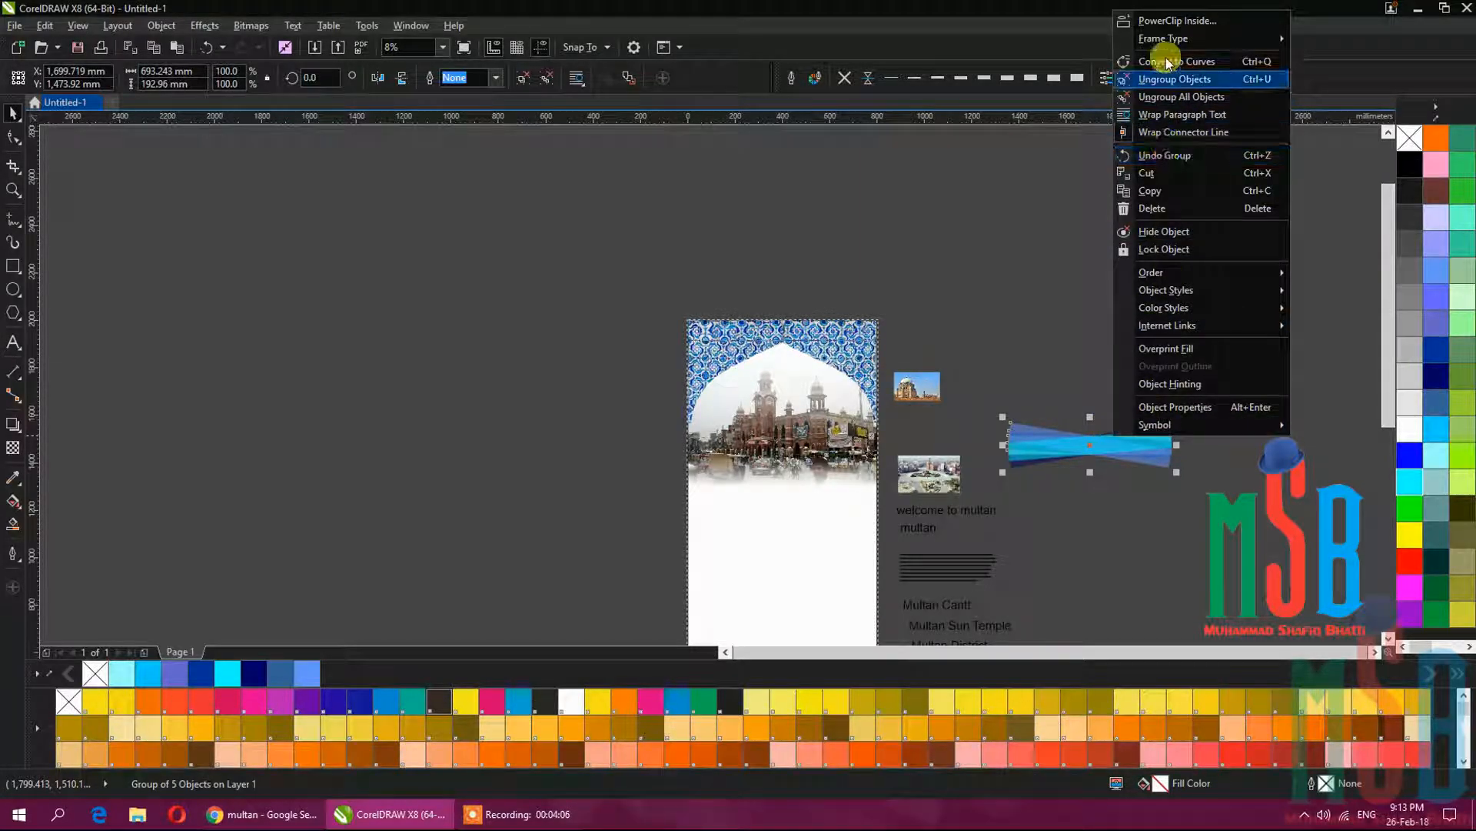
click(1175, 22)
click(739, 565)
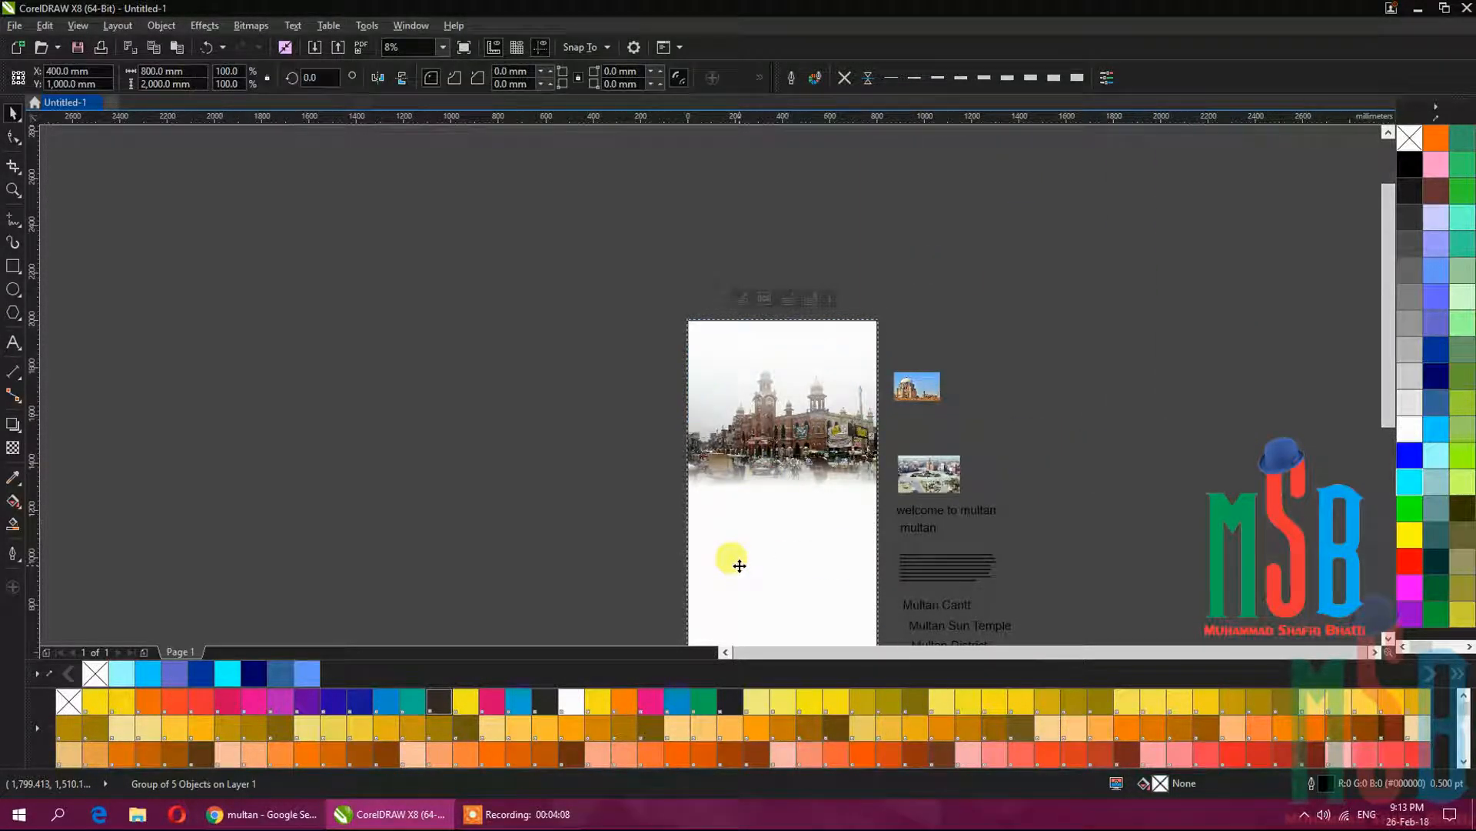
Edit the PowerClip contents, enlarging the strip group to about 909 × 253 mm and moving it up over the building photo's lower edge.
right_click(739, 565)
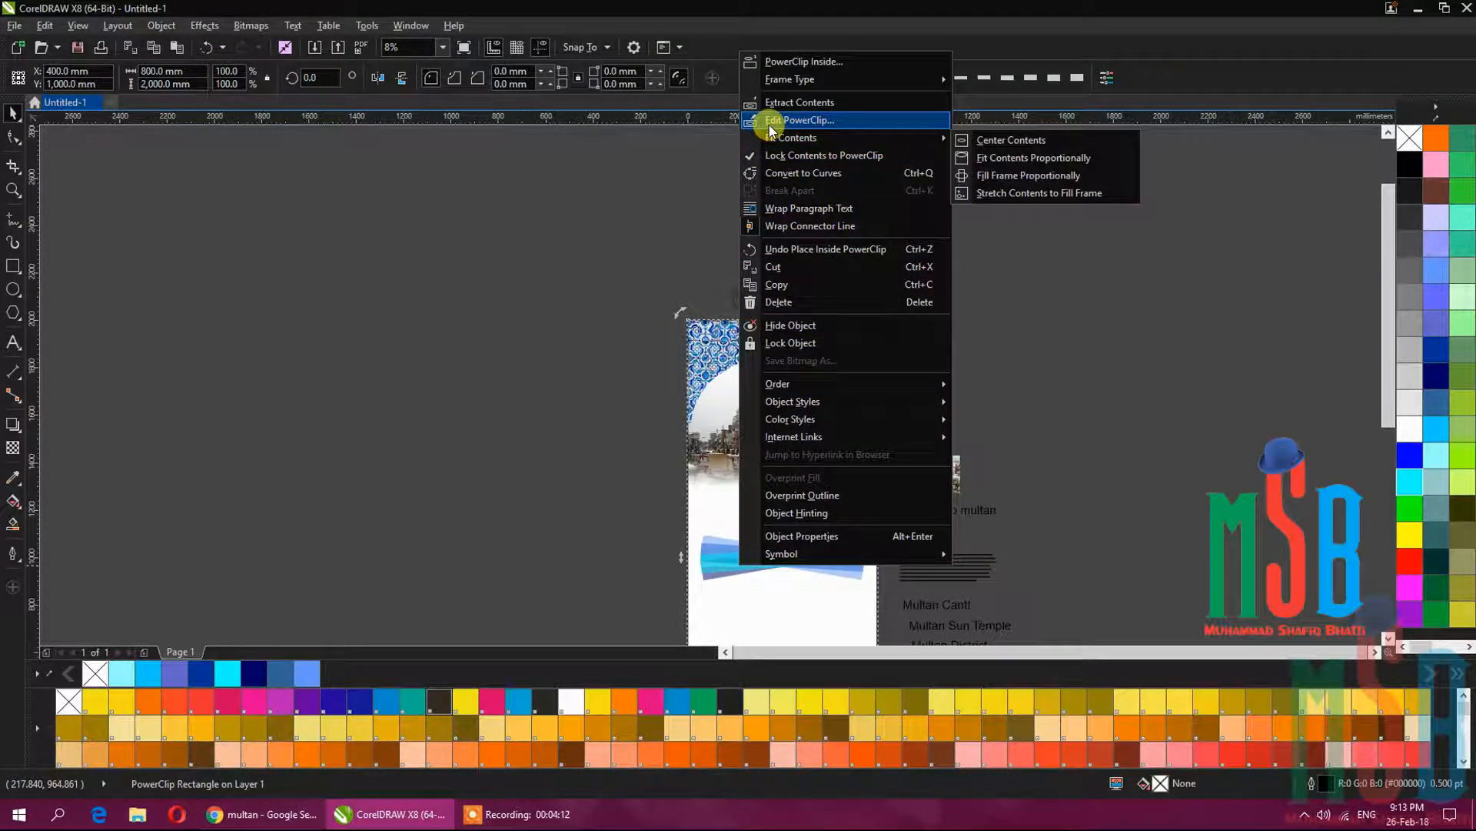
click(1000, 155)
click(792, 538)
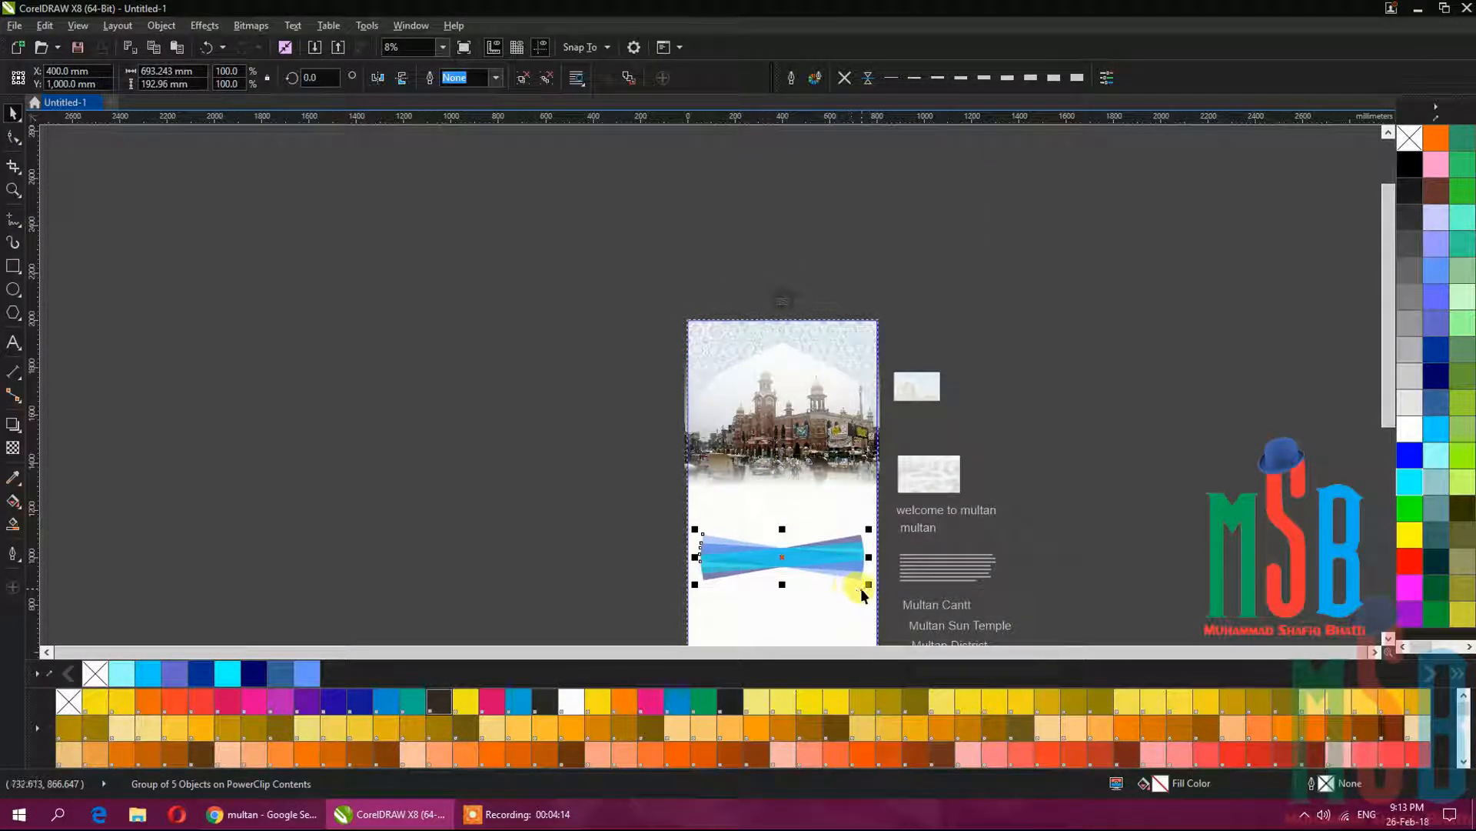
drag(869, 585, 894, 614)
drag(818, 560, 823, 506)
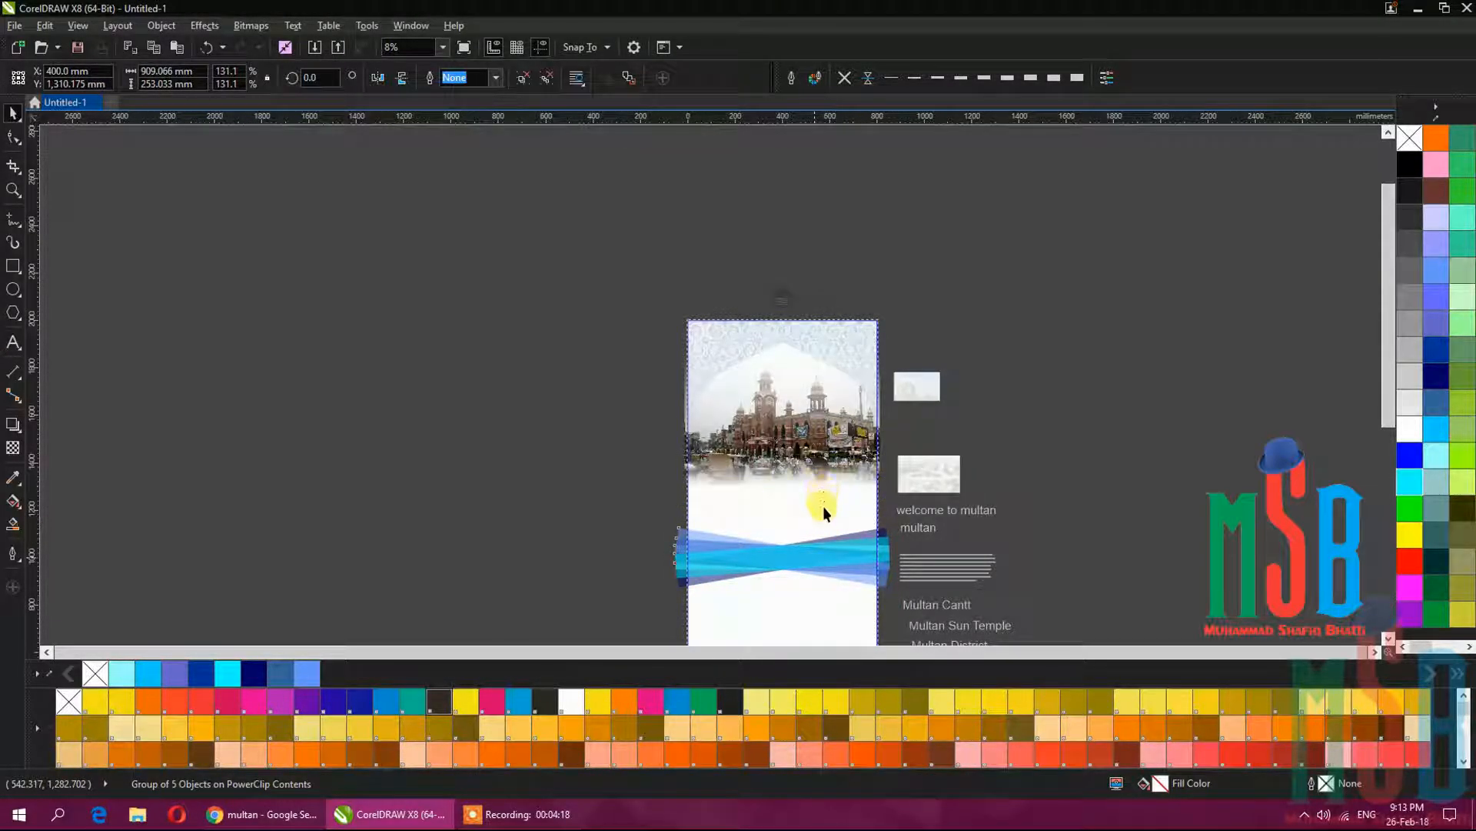
click(1110, 487)
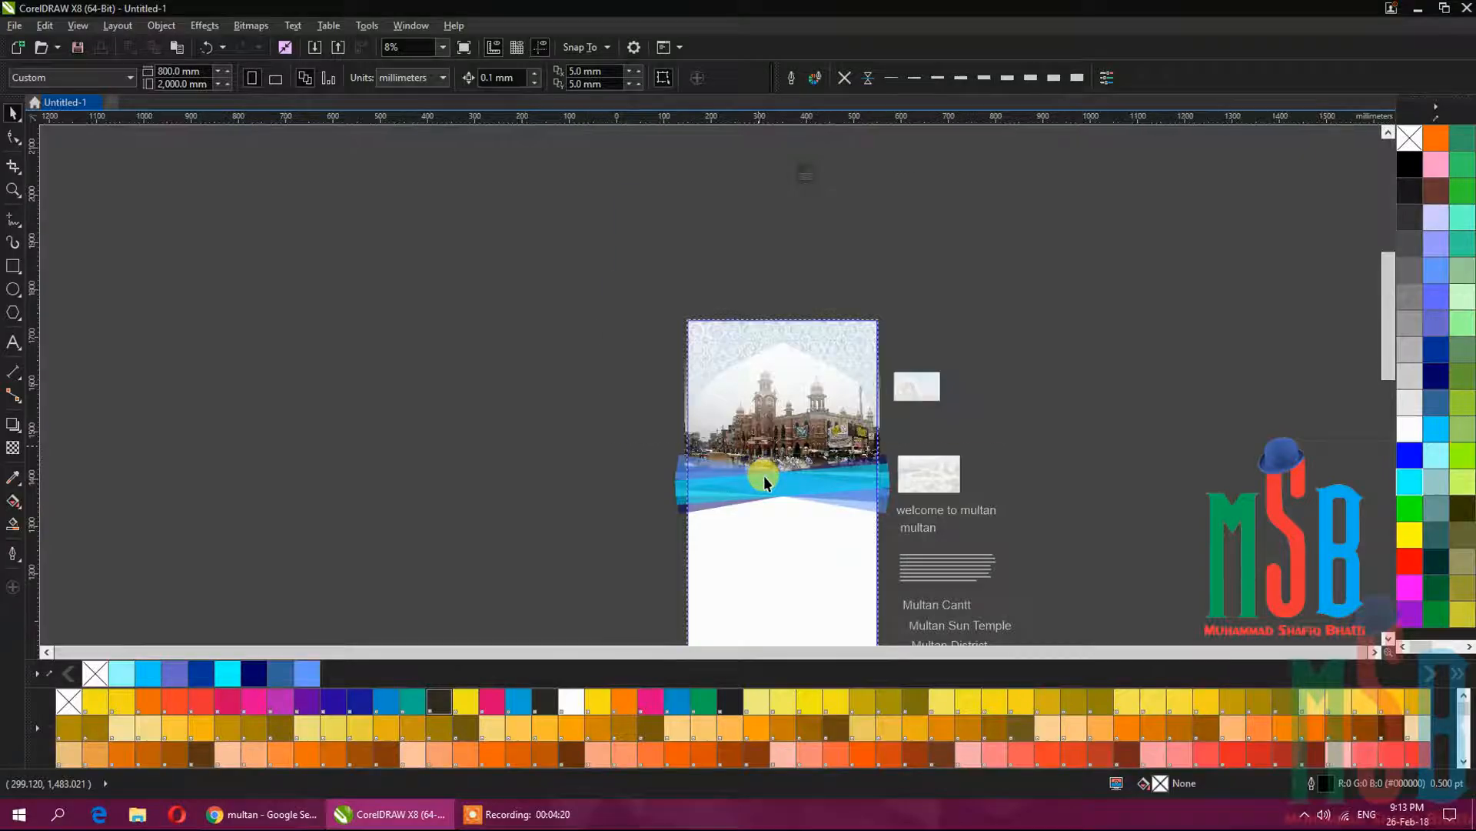
scroll(763, 476, up, 4)
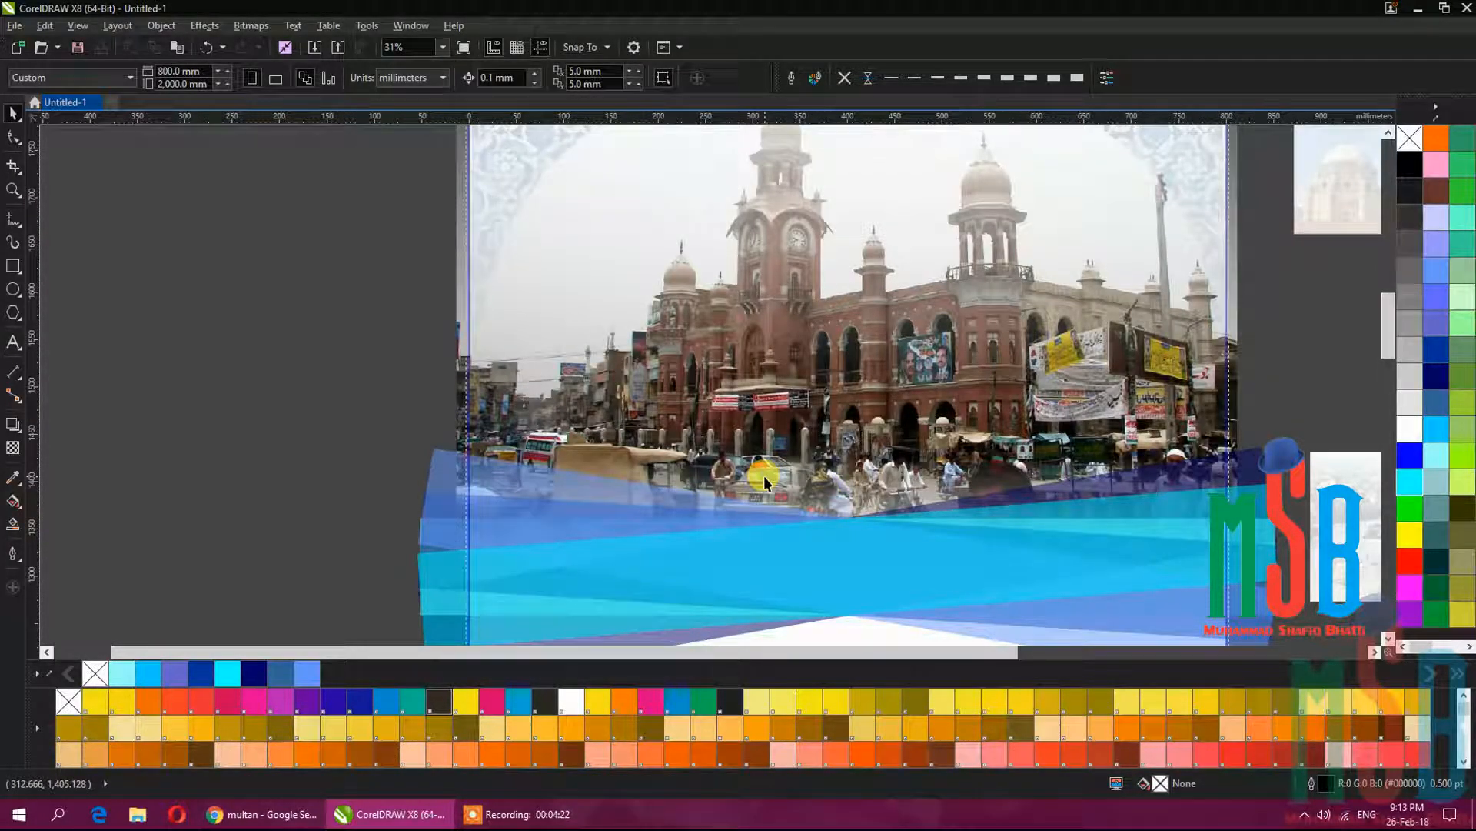
ctrl+click(362, 467)
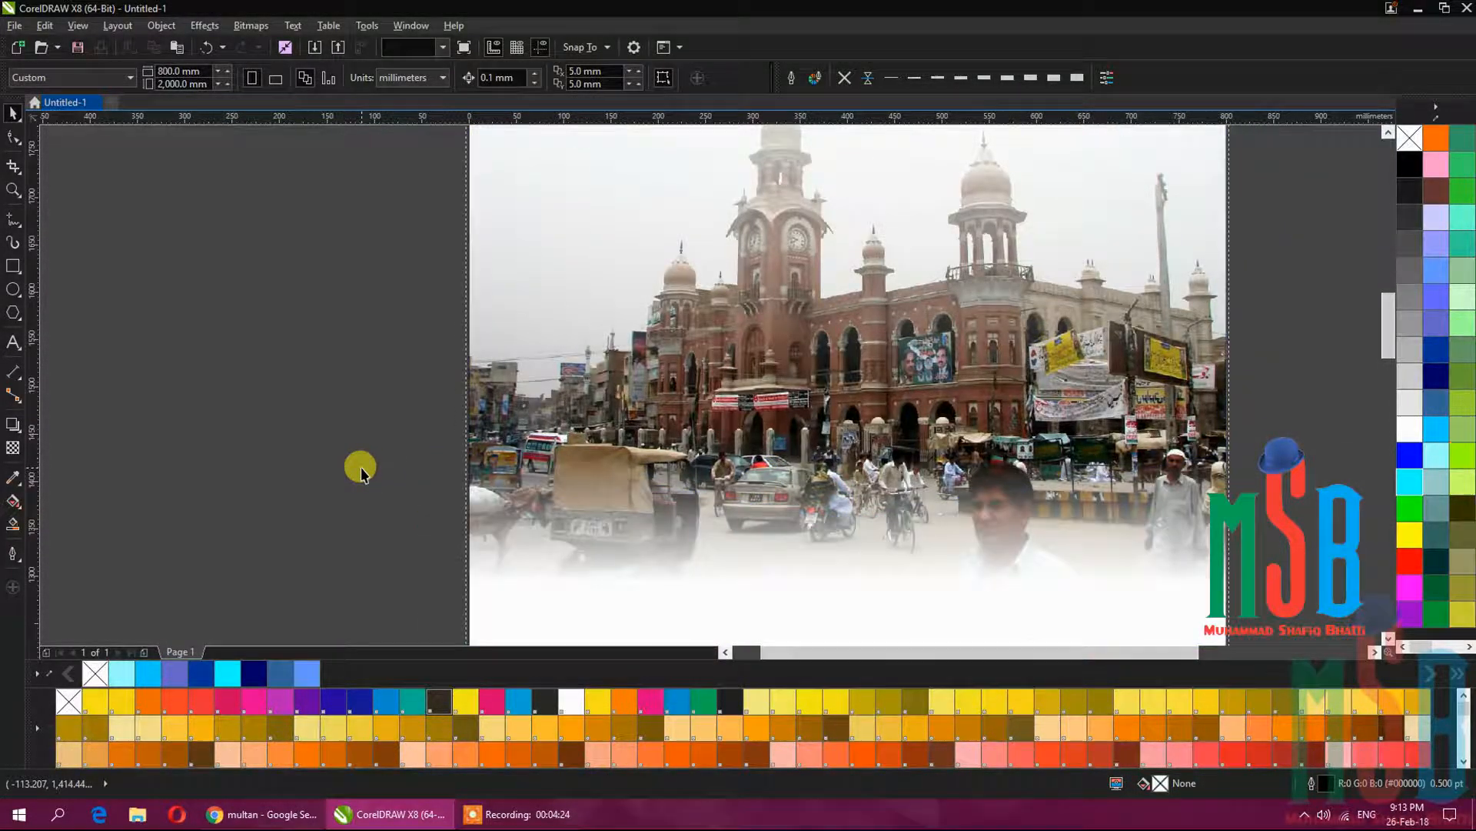
scroll(361, 467, down, 1)
drag(516, 494, 536, 393)
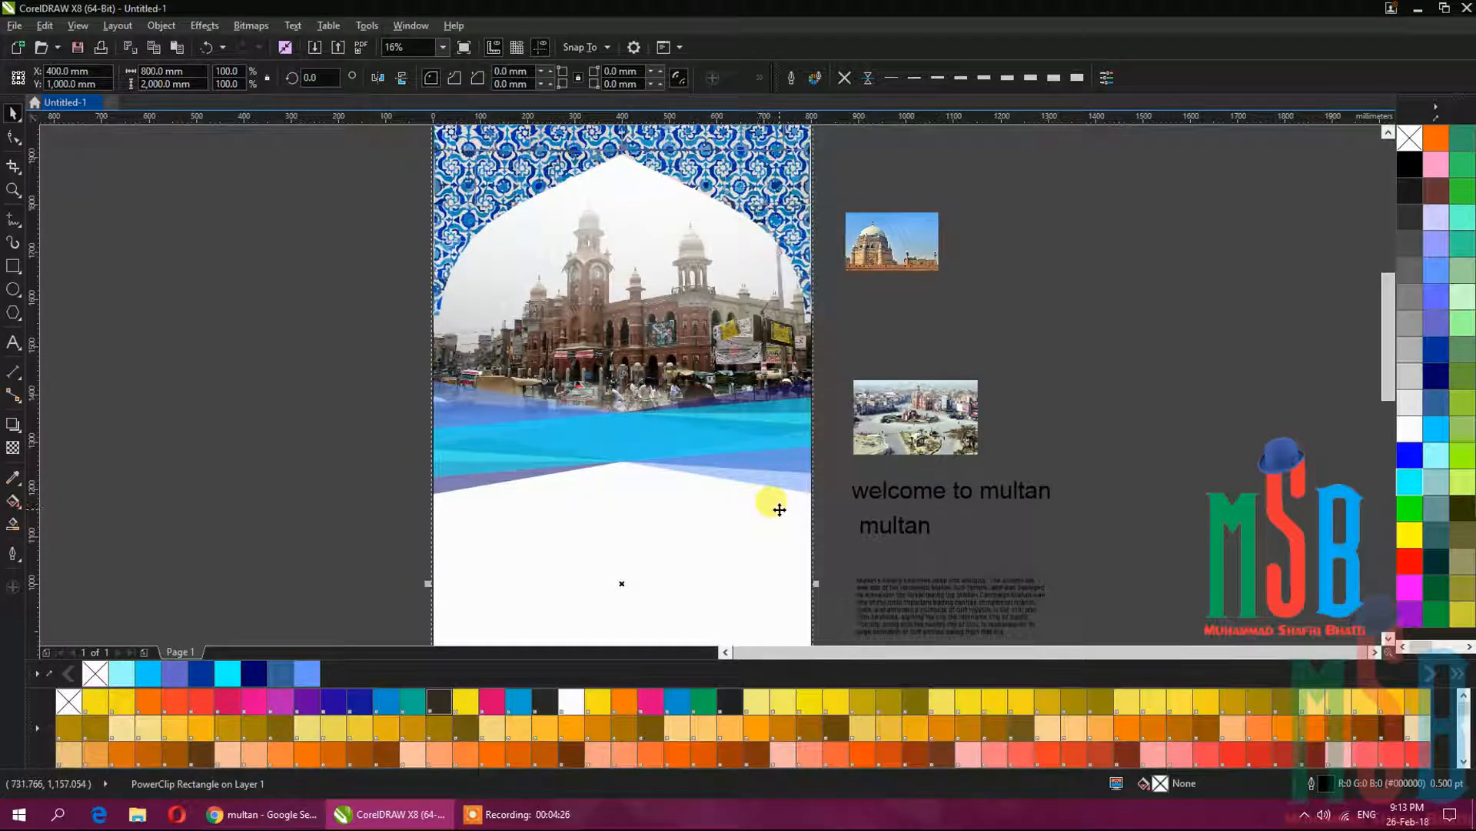
scroll(775, 505, down, 1)
click(995, 399)
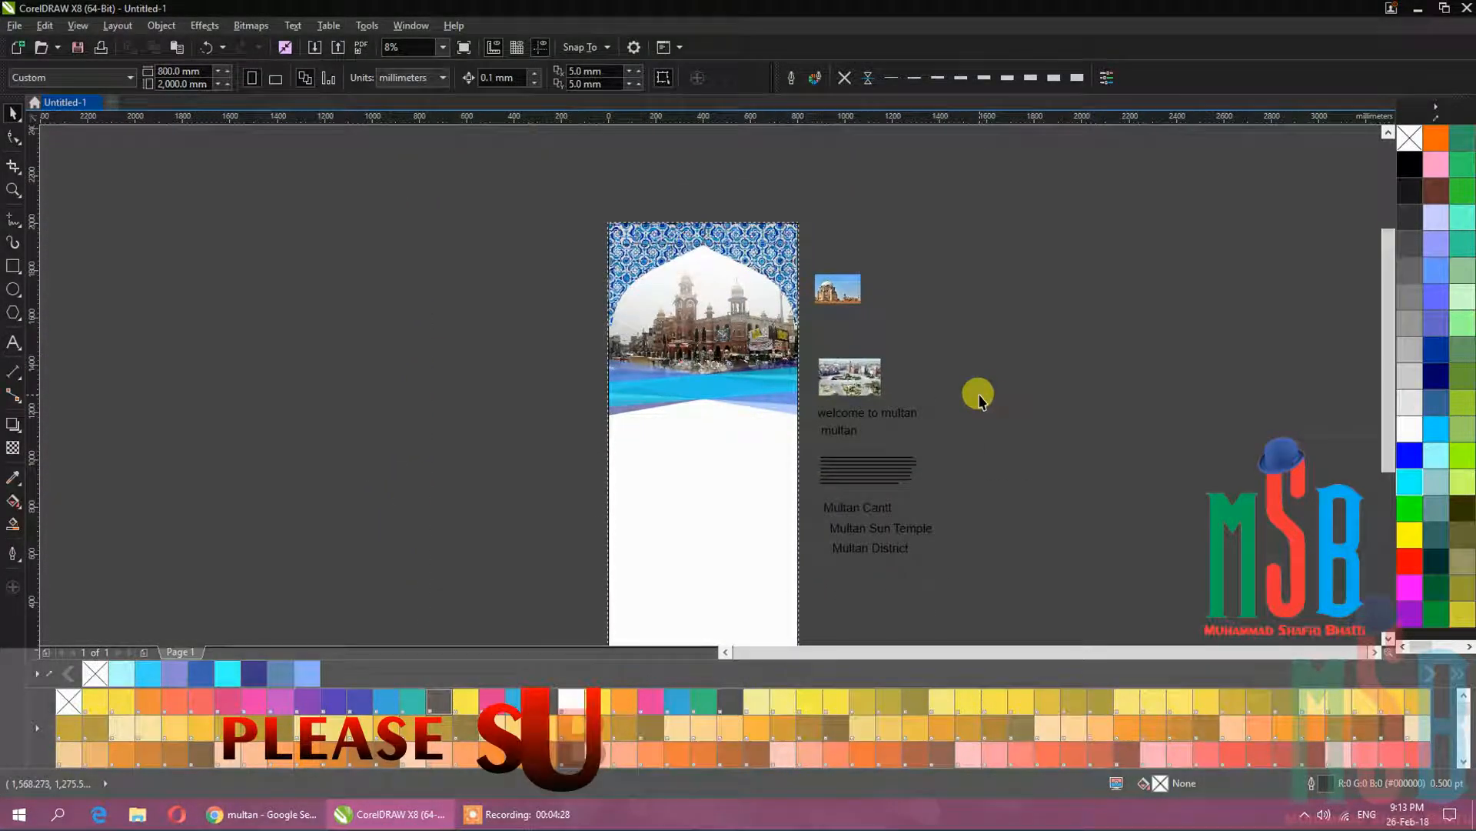
Enlarge the domed shrine photo on the banner's opposite side to about 636 × 399 mm, and delete it.
click(837, 290)
drag(523, 430, 629, 573)
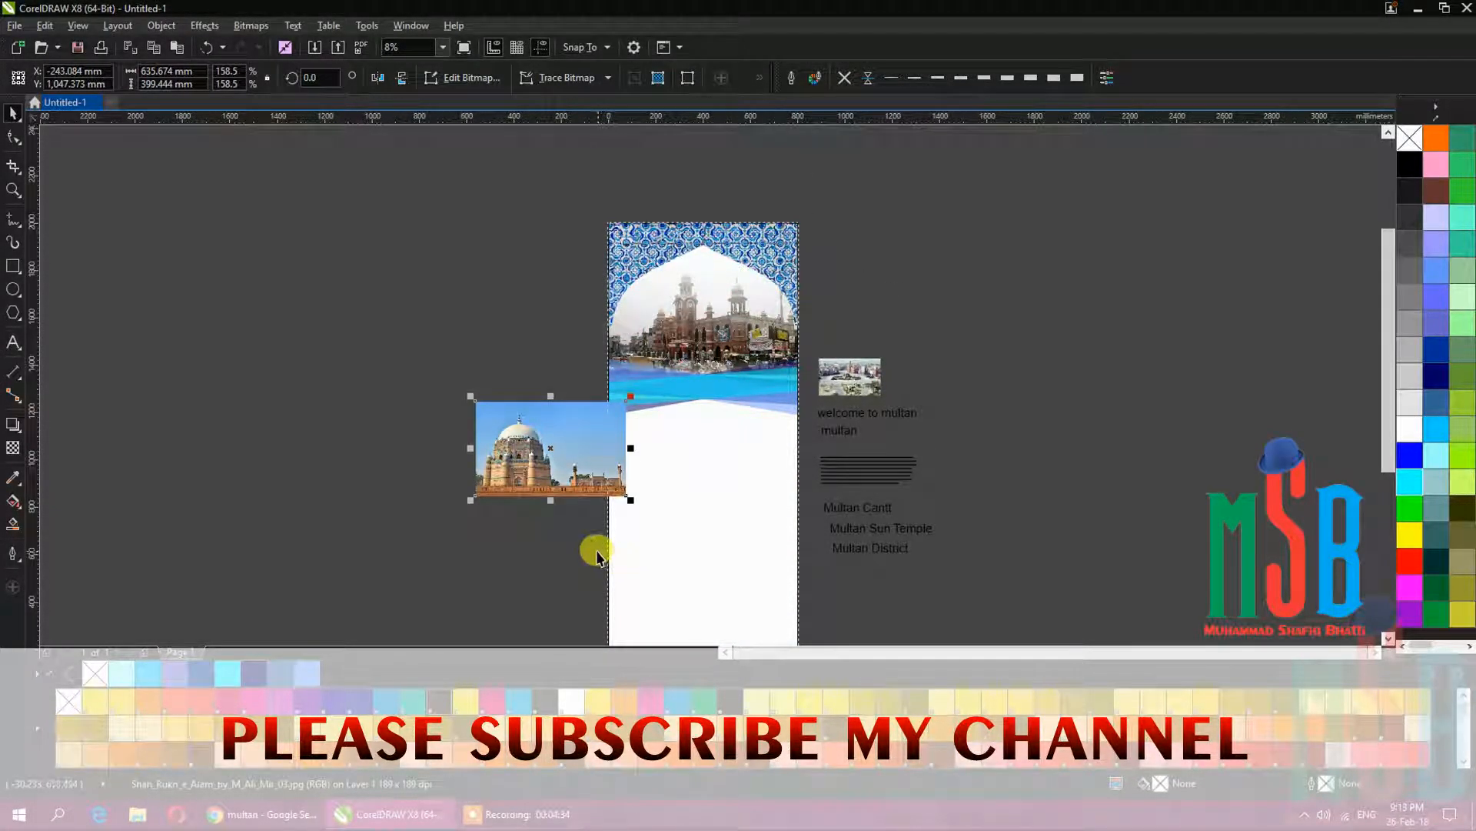
key(Delete)
Enlarge the city roundabout photo to about 1,553 × 931 mm and place it on the empty area beside the banner.
click(855, 378)
drag(884, 350, 1009, 193)
drag(969, 321, 479, 447)
drag(523, 531, 599, 608)
drag(489, 489, 535, 339)
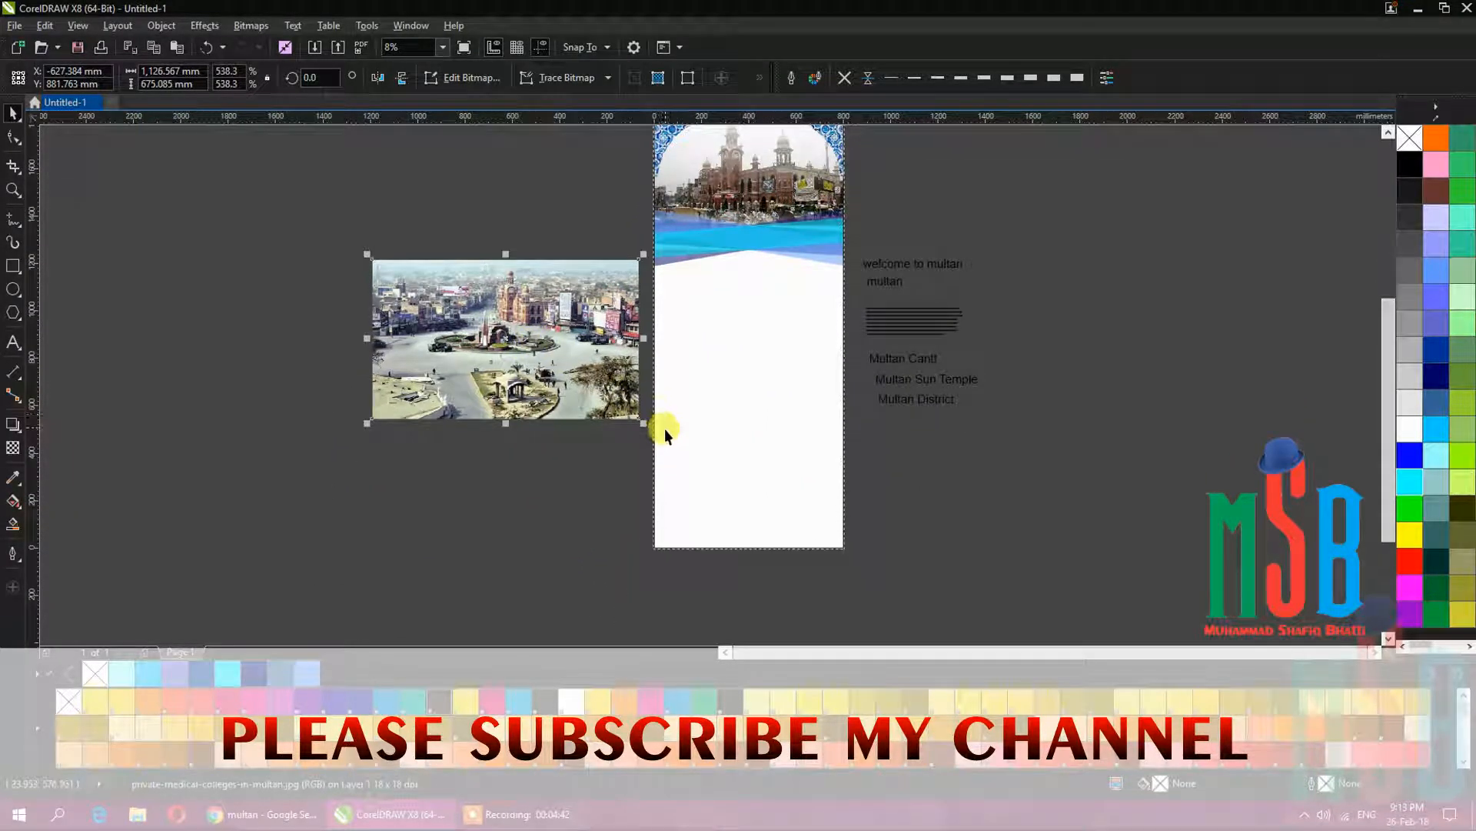
drag(644, 425, 745, 484)
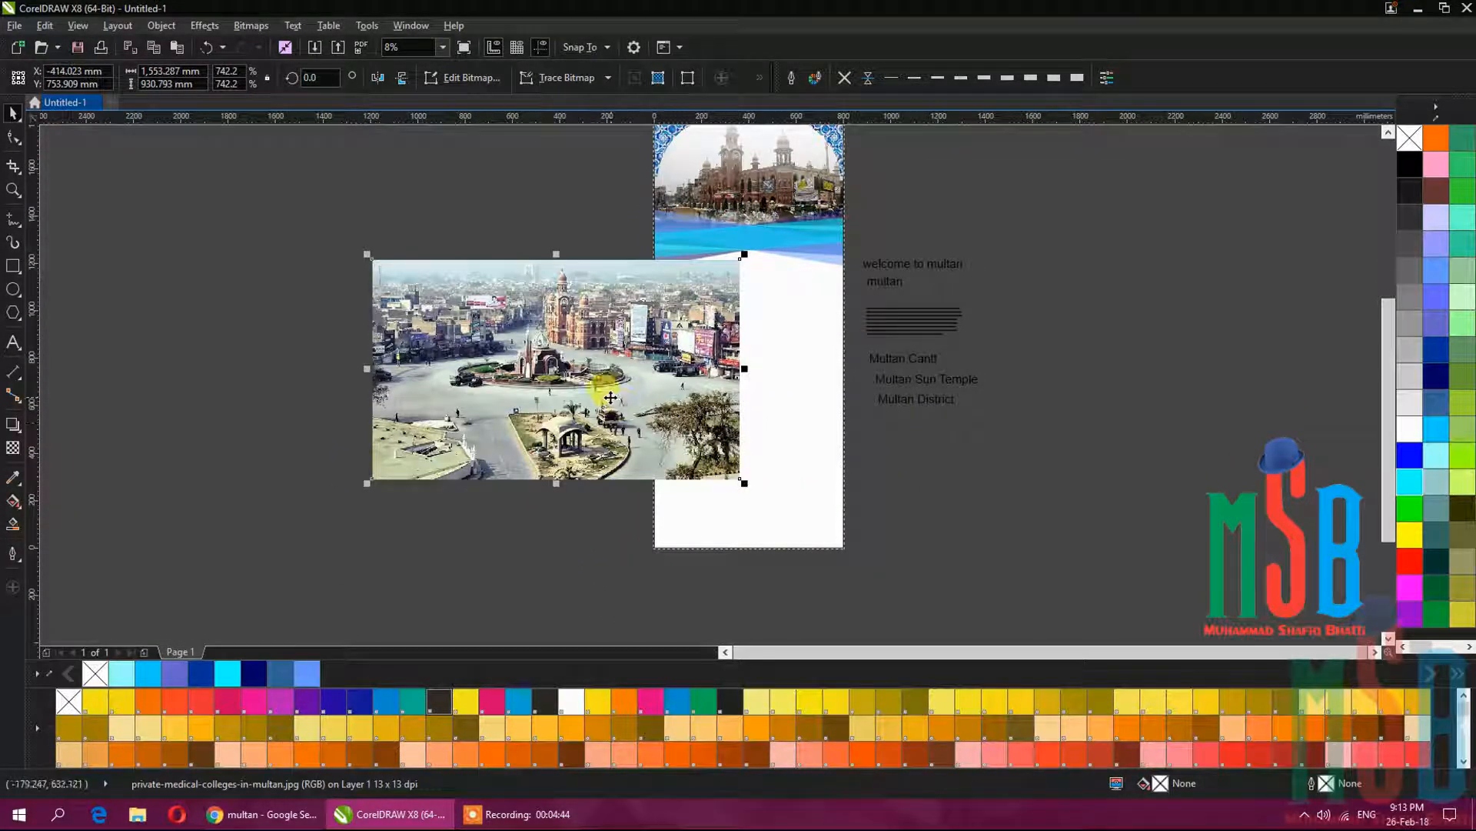
drag(610, 397, 432, 424)
PowerClip the roundabout photo inside the banner rectangle and position it just below and behind the blue strip ribbon.
right_click(435, 425)
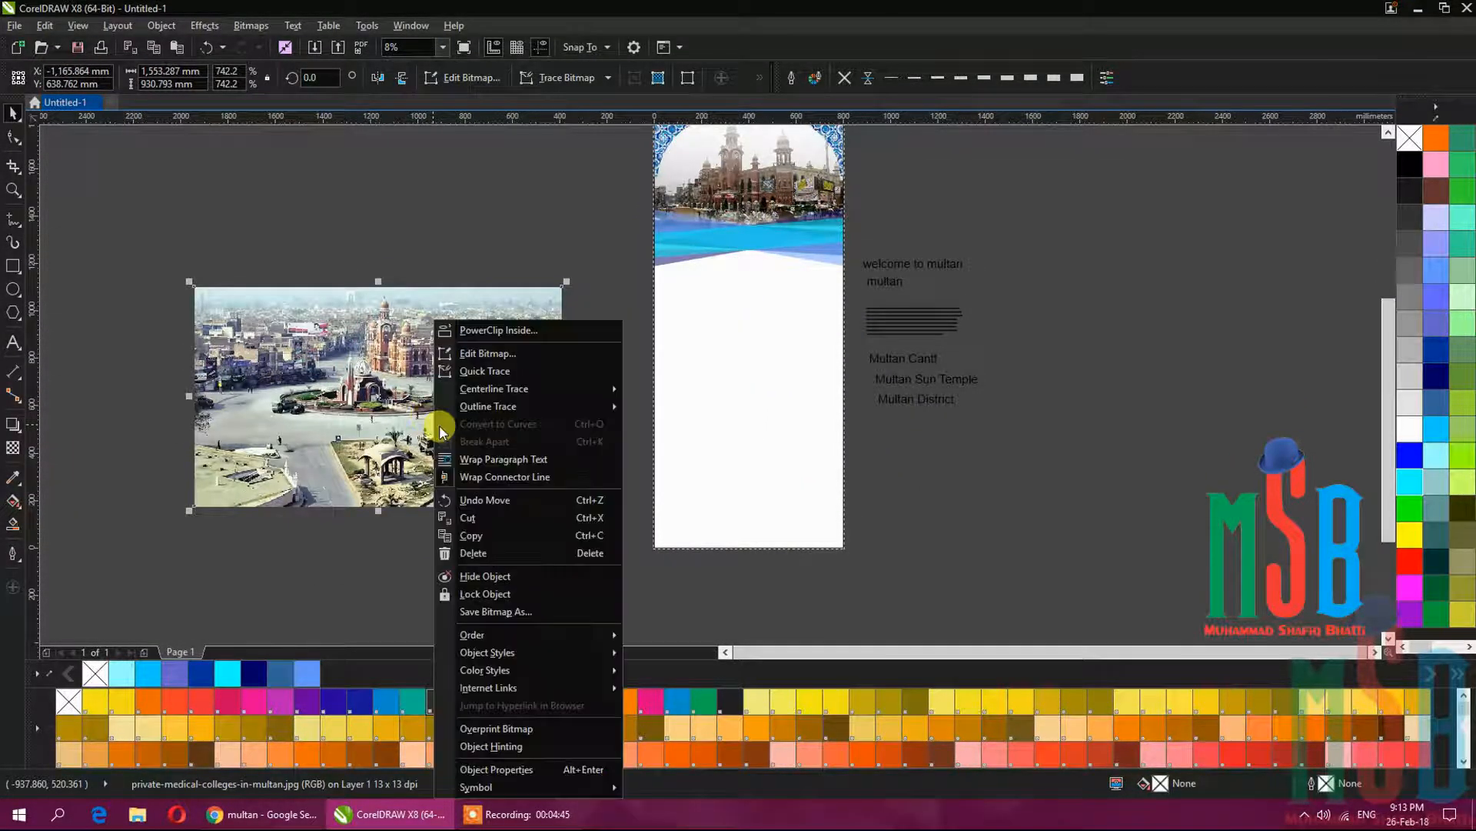
click(474, 336)
click(675, 352)
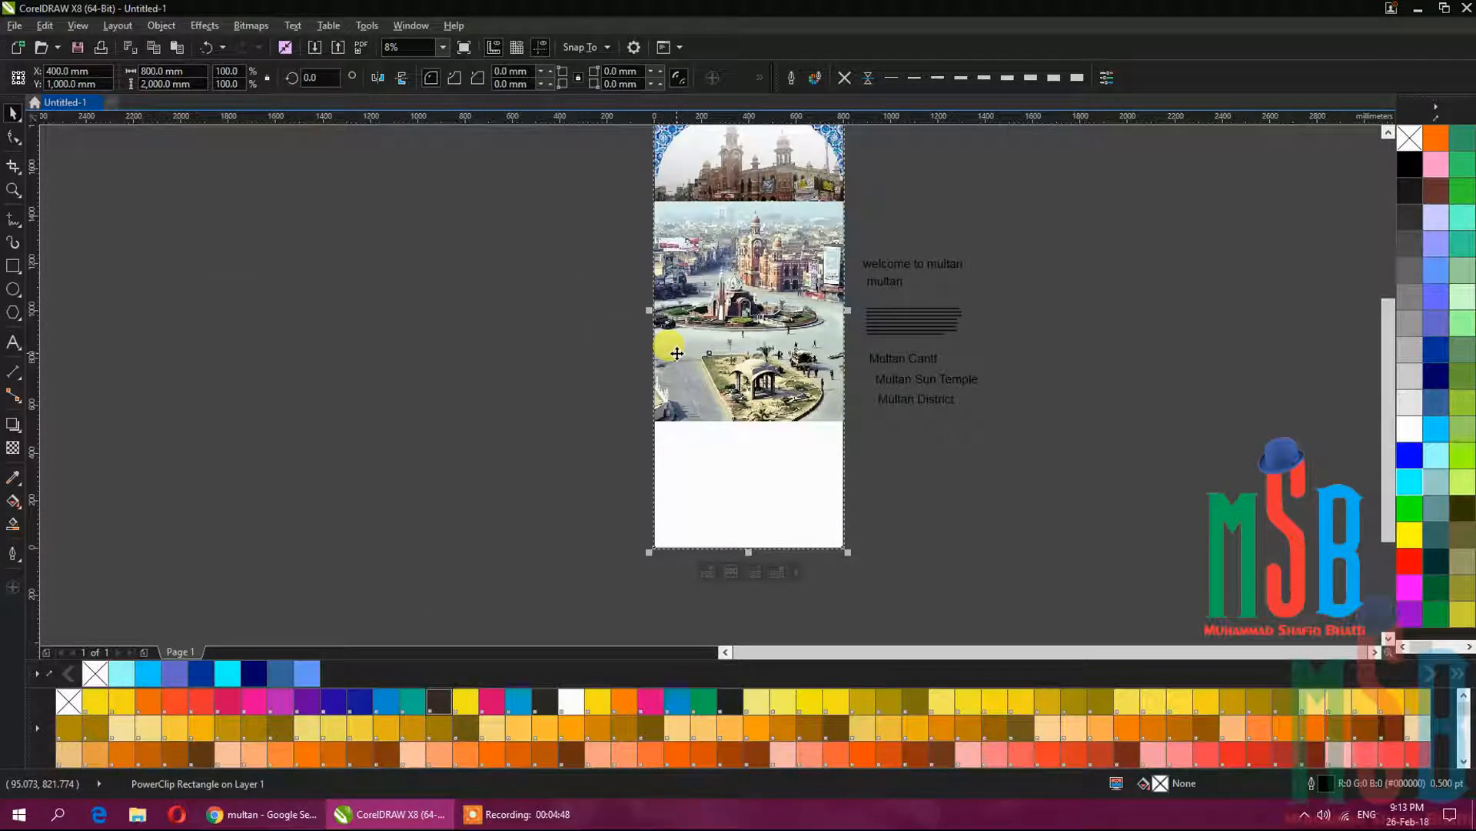
double_click(718, 352)
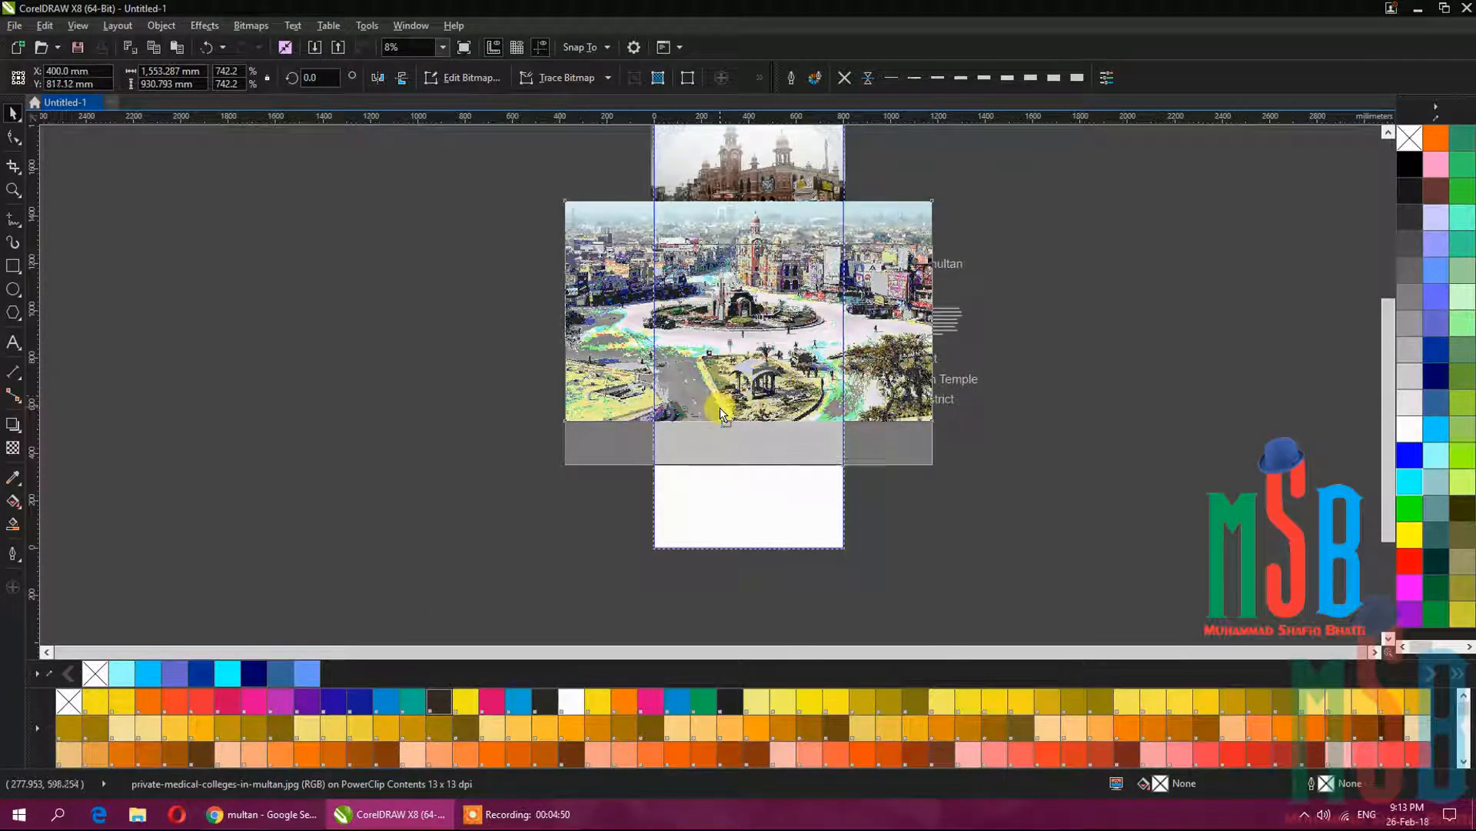
drag(721, 412, 725, 413)
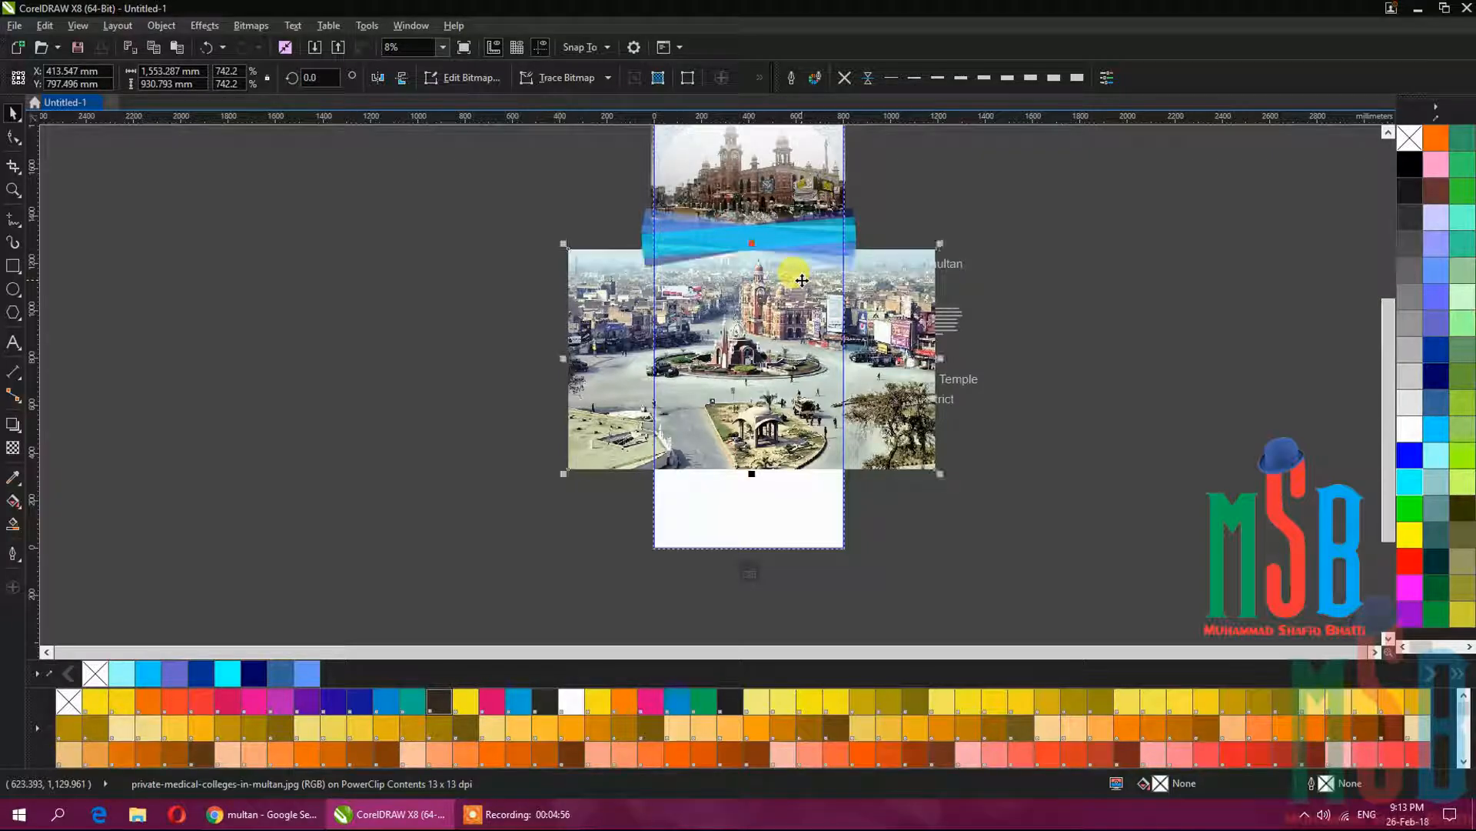
click(1031, 302)
scroll(767, 265, up, 2)
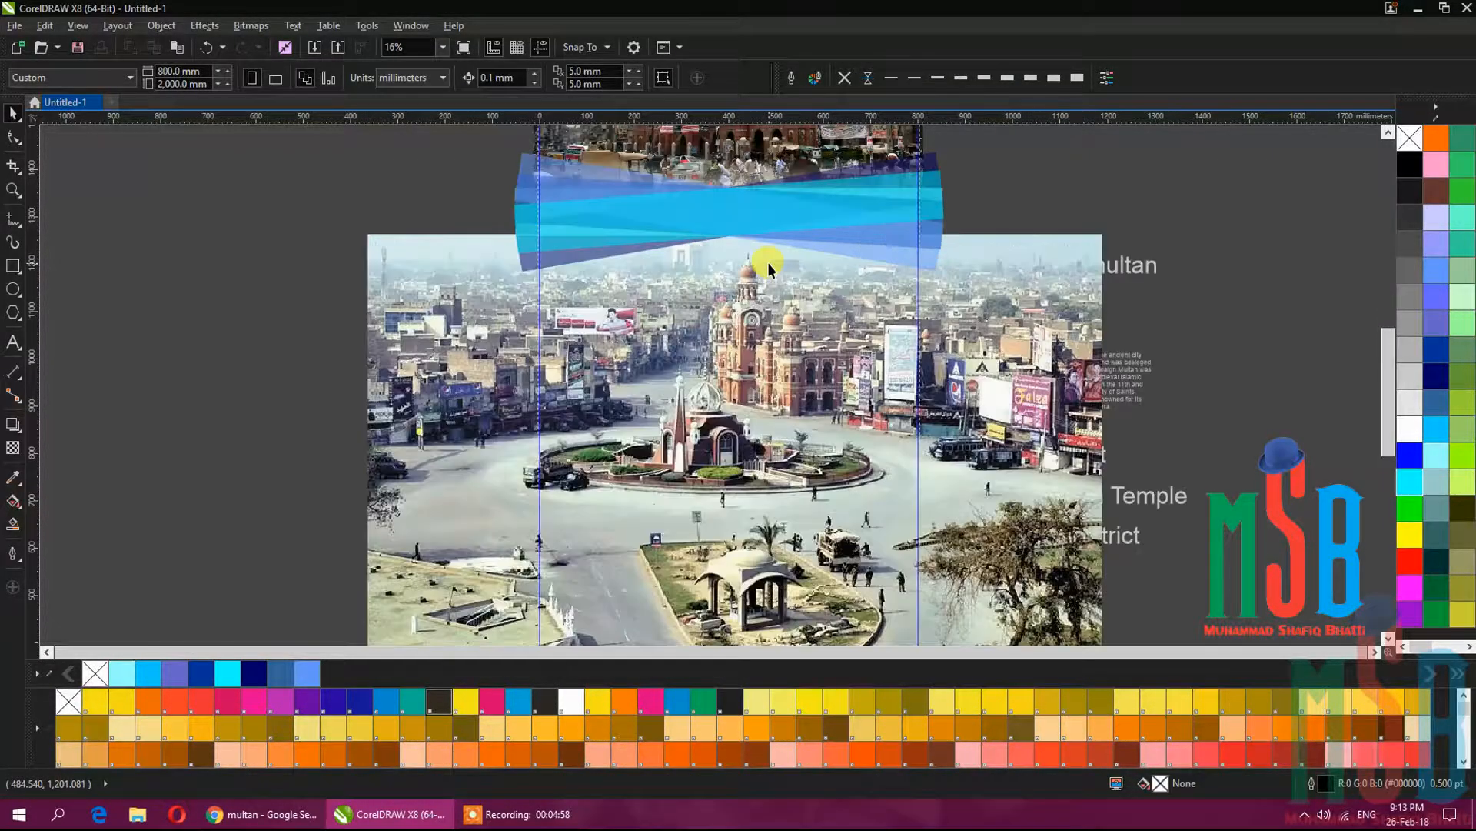
scroll(767, 262, down, 2)
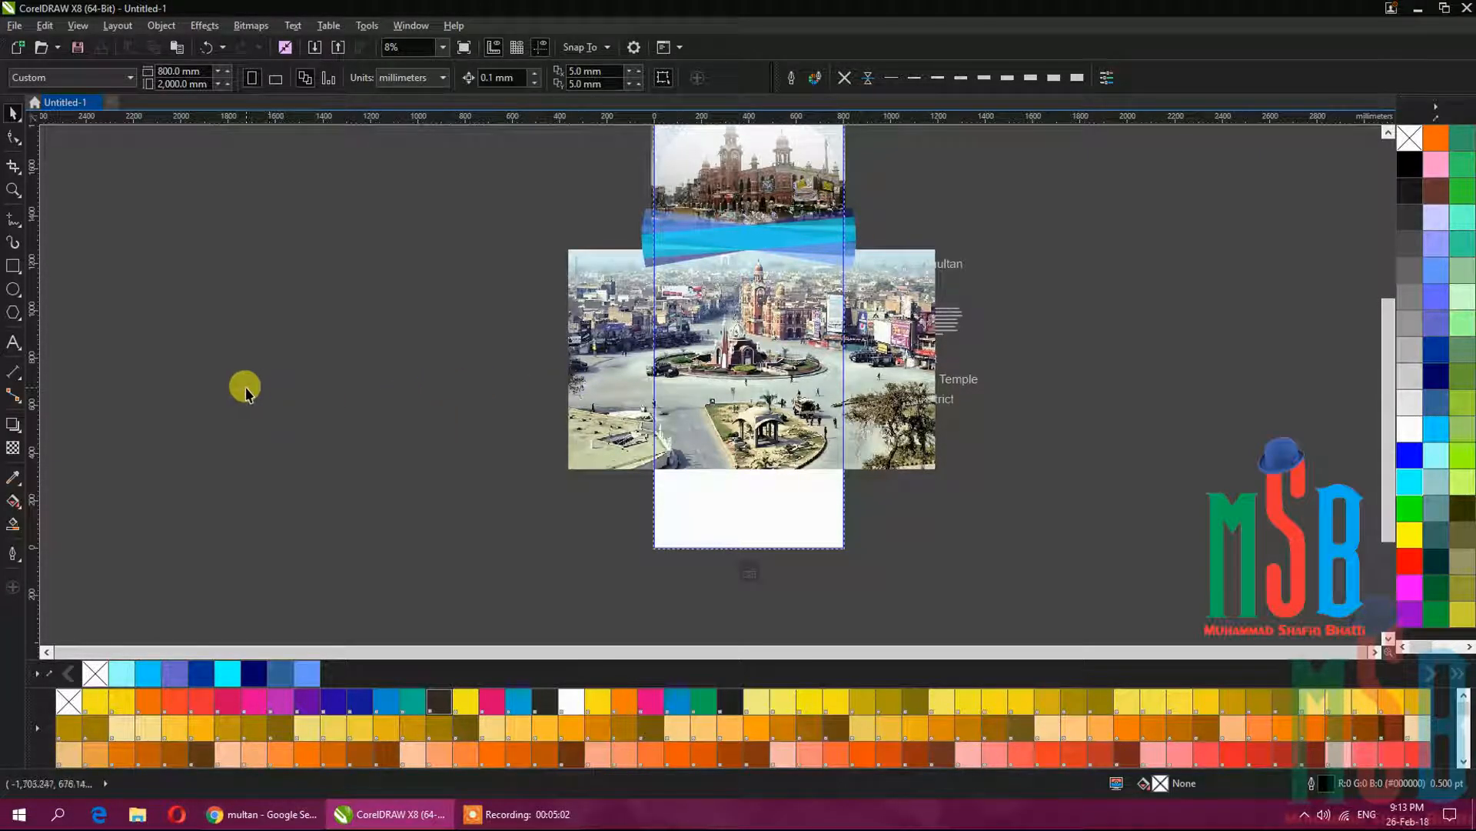
Apply uniform transparency to the roundabout photo and finish editing the PowerClip contents.
click(15, 451)
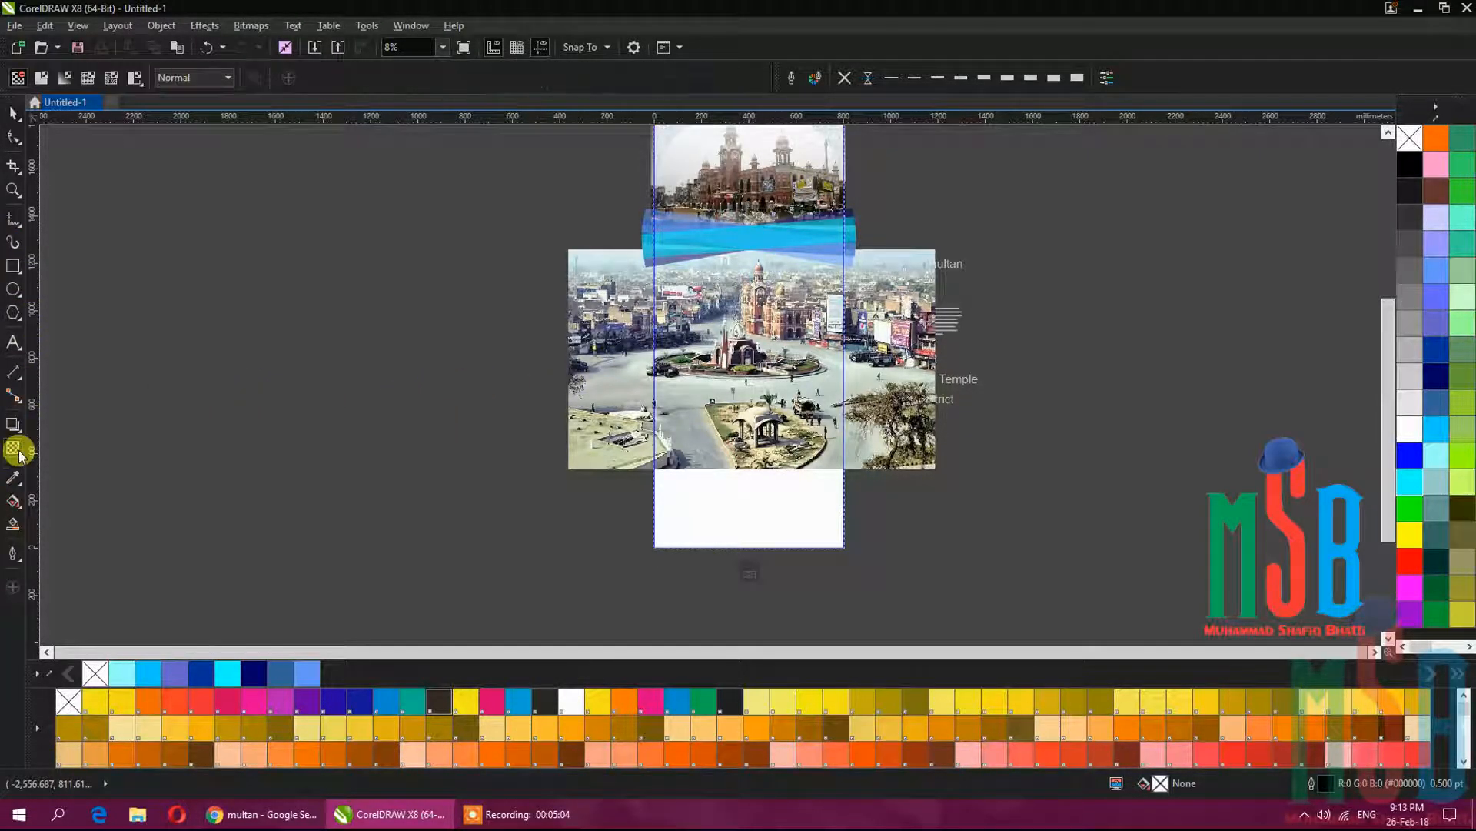
click(573, 355)
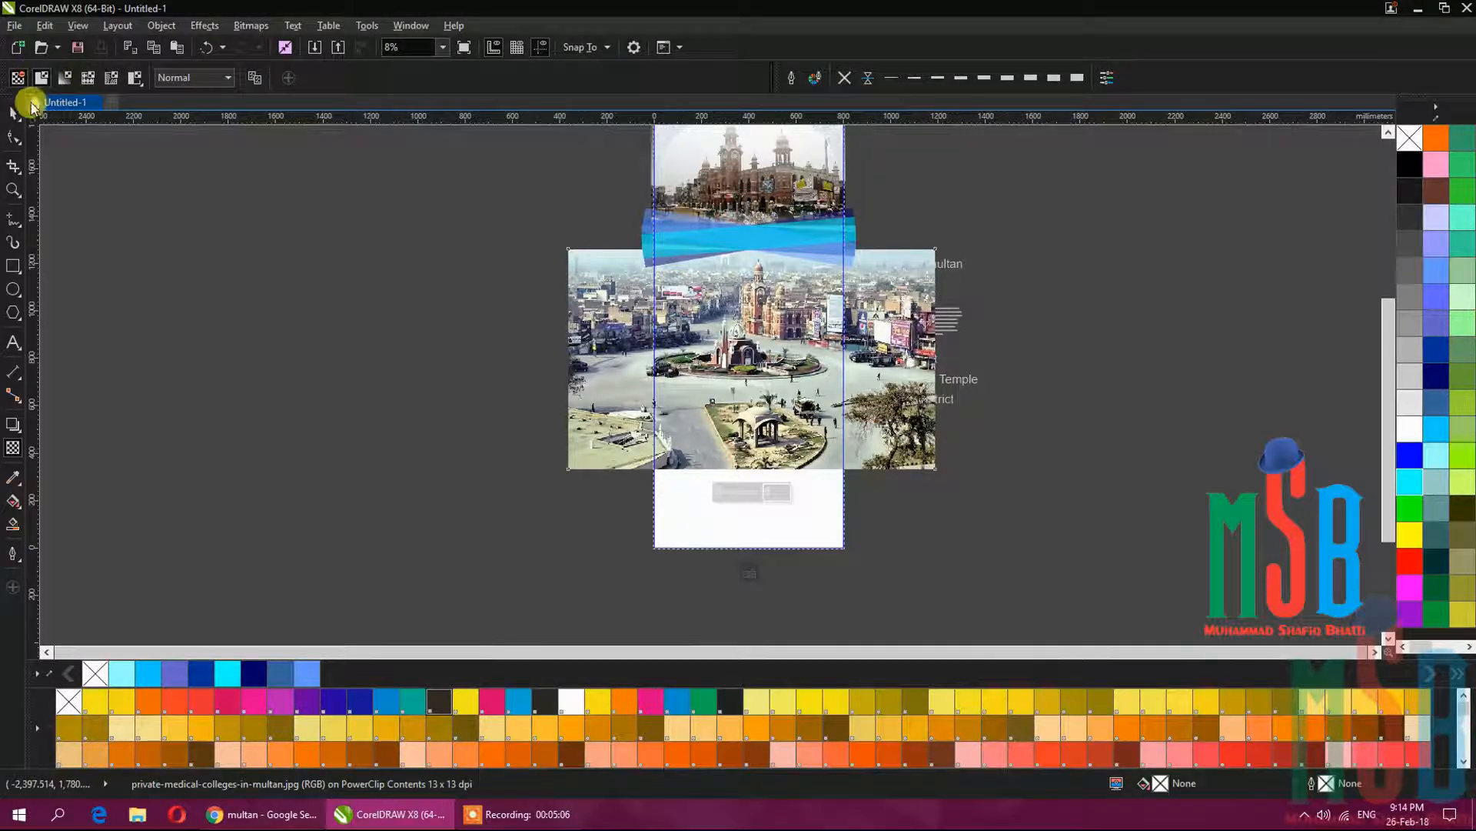
click(43, 78)
click(13, 113)
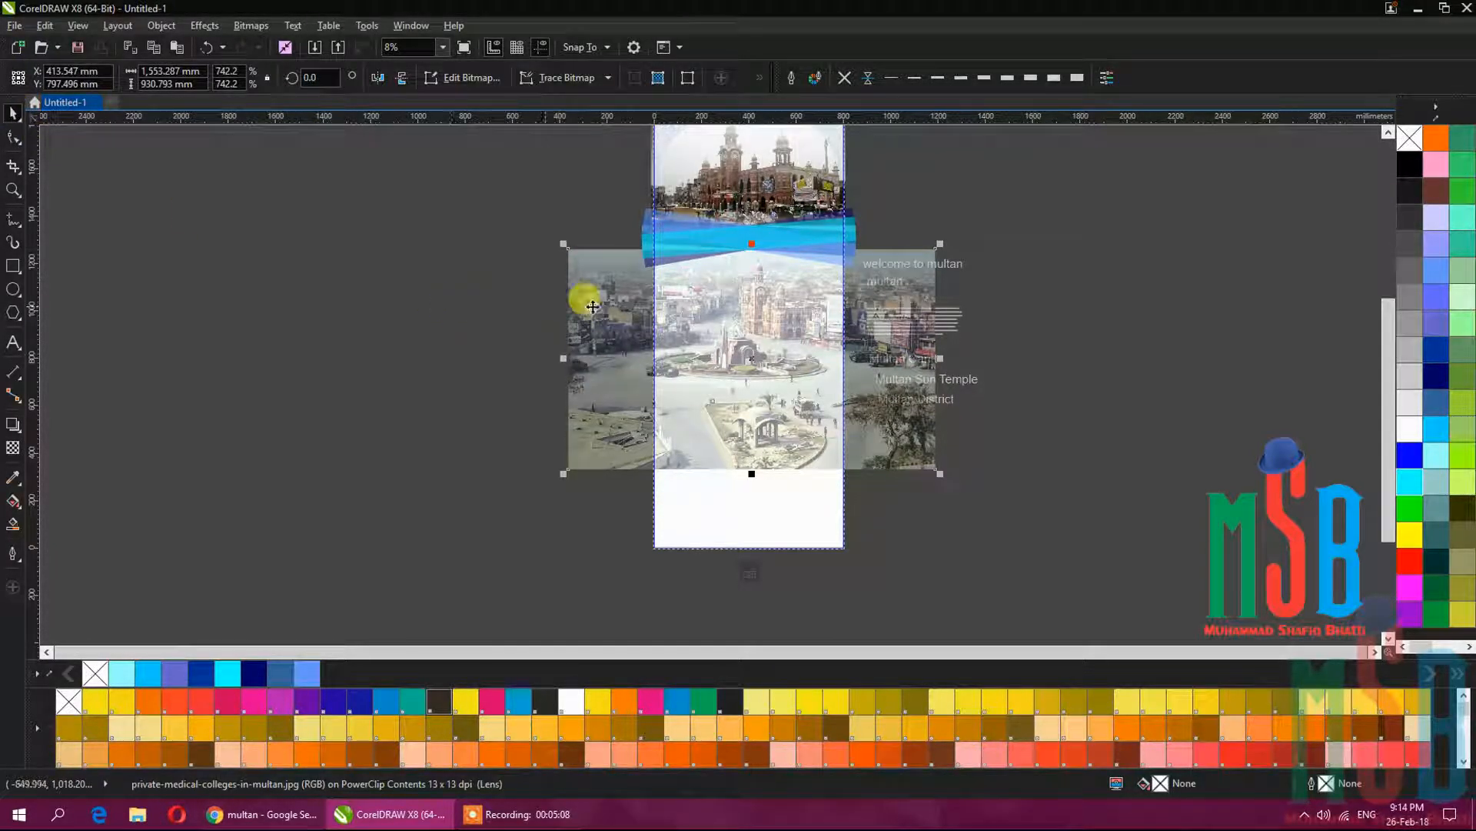
right_click(666, 303)
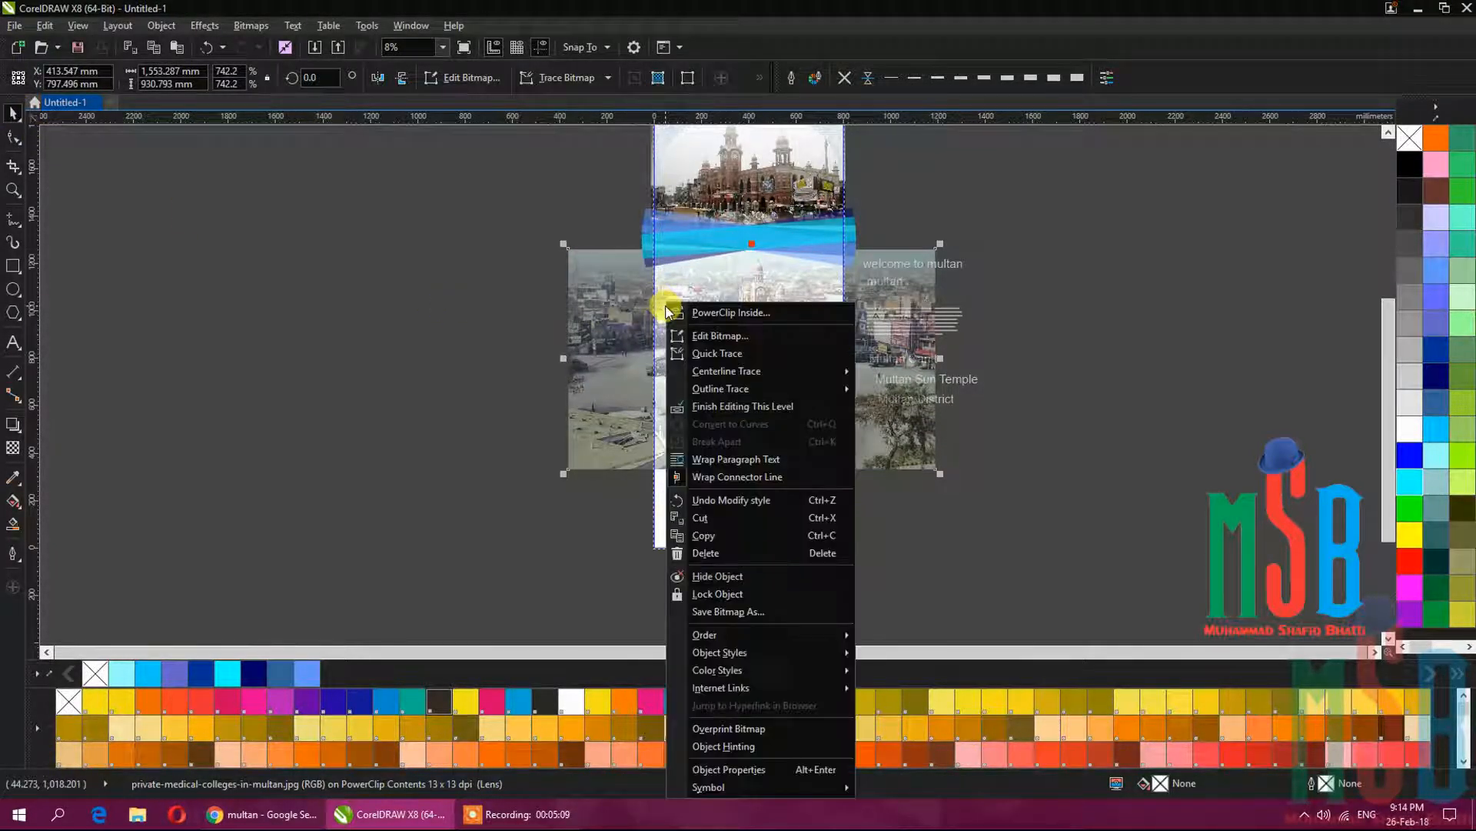
click(711, 406)
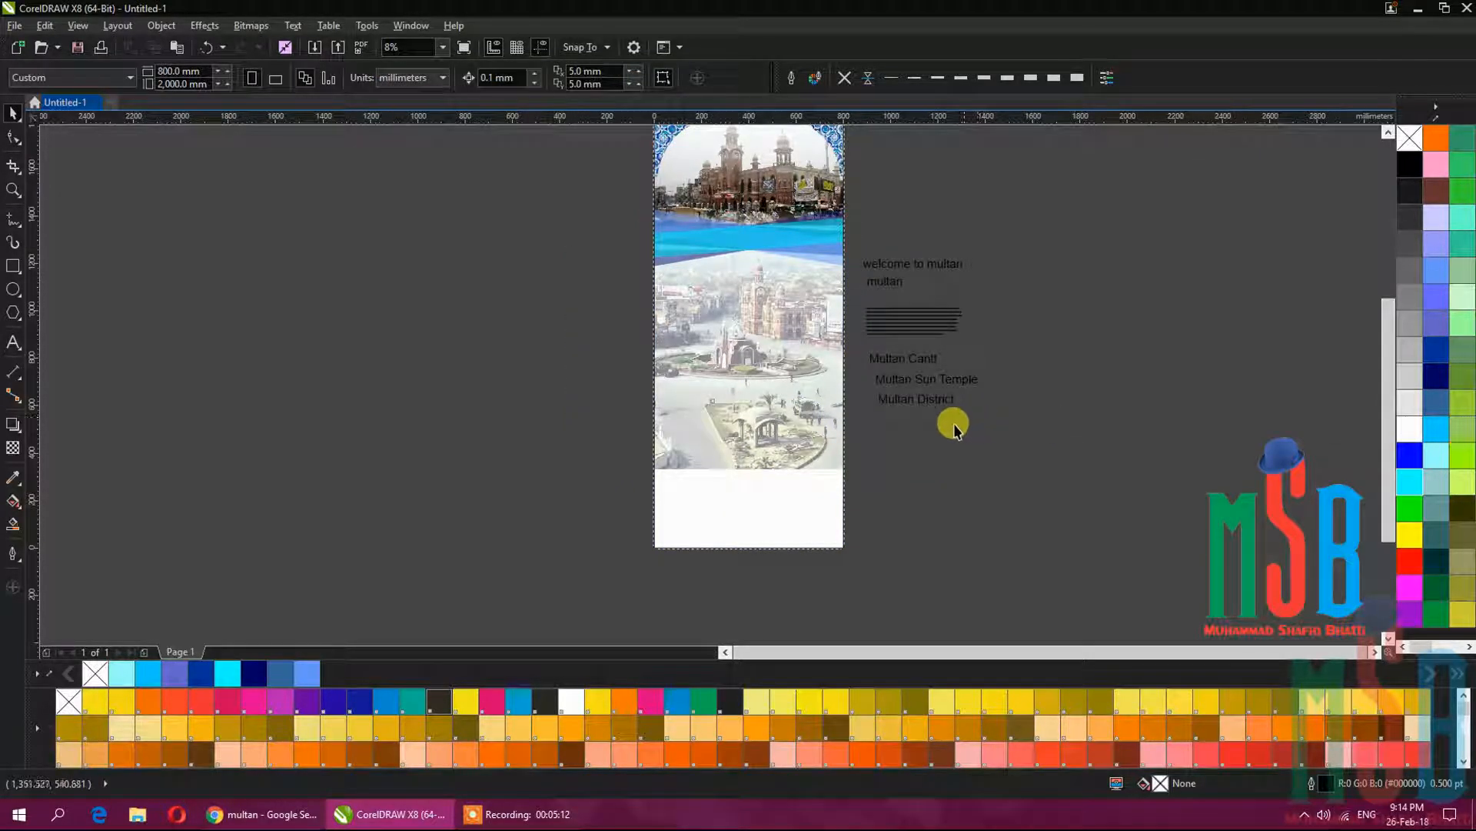
Draw a rectangle about 853 × 152 mm beside the banner's lower end and fill it with black.
click(14, 267)
drag(441, 498, 630, 535)
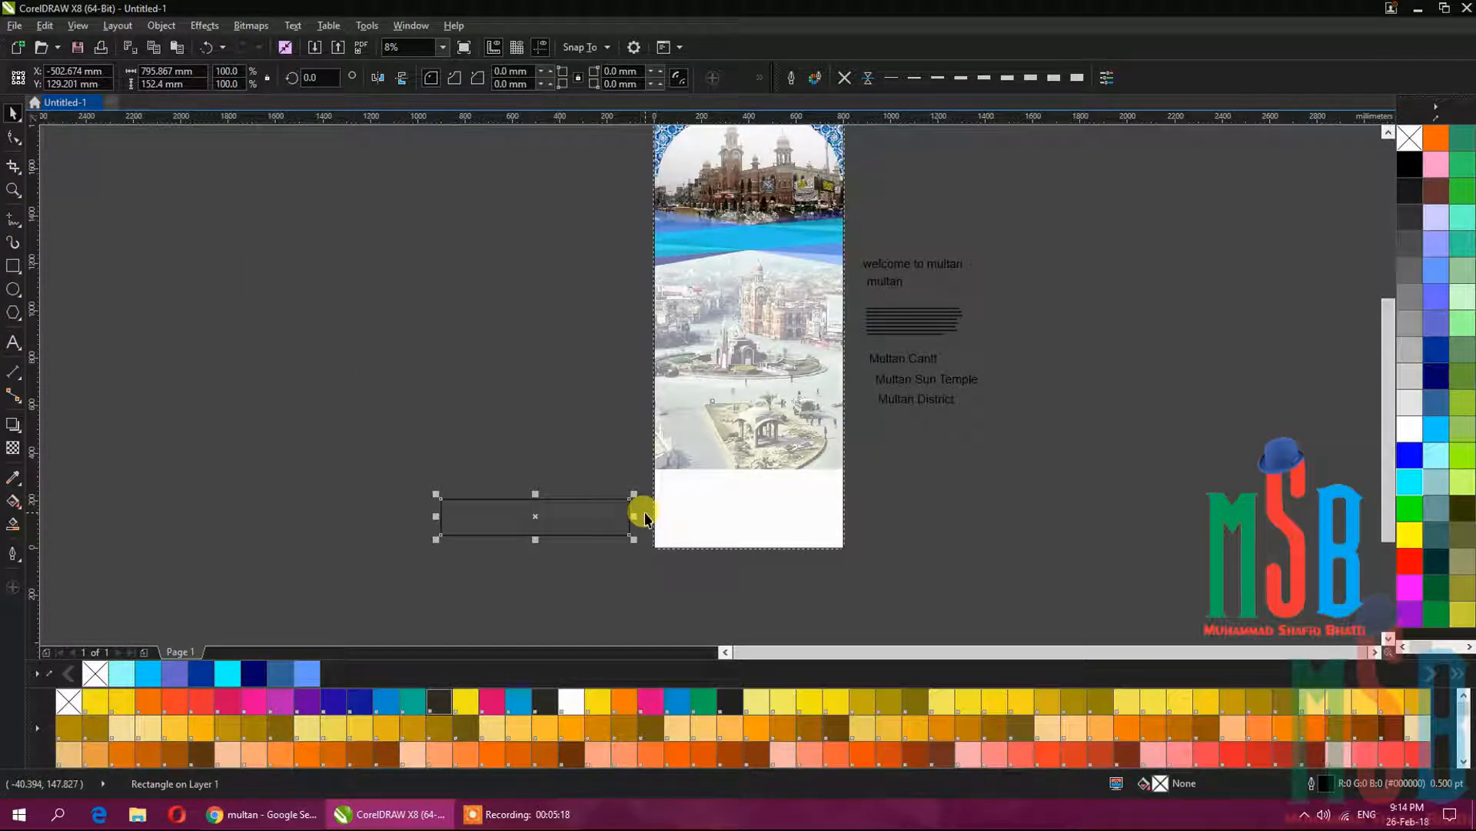
drag(630, 517, 645, 518)
scroll(544, 520, up, 4)
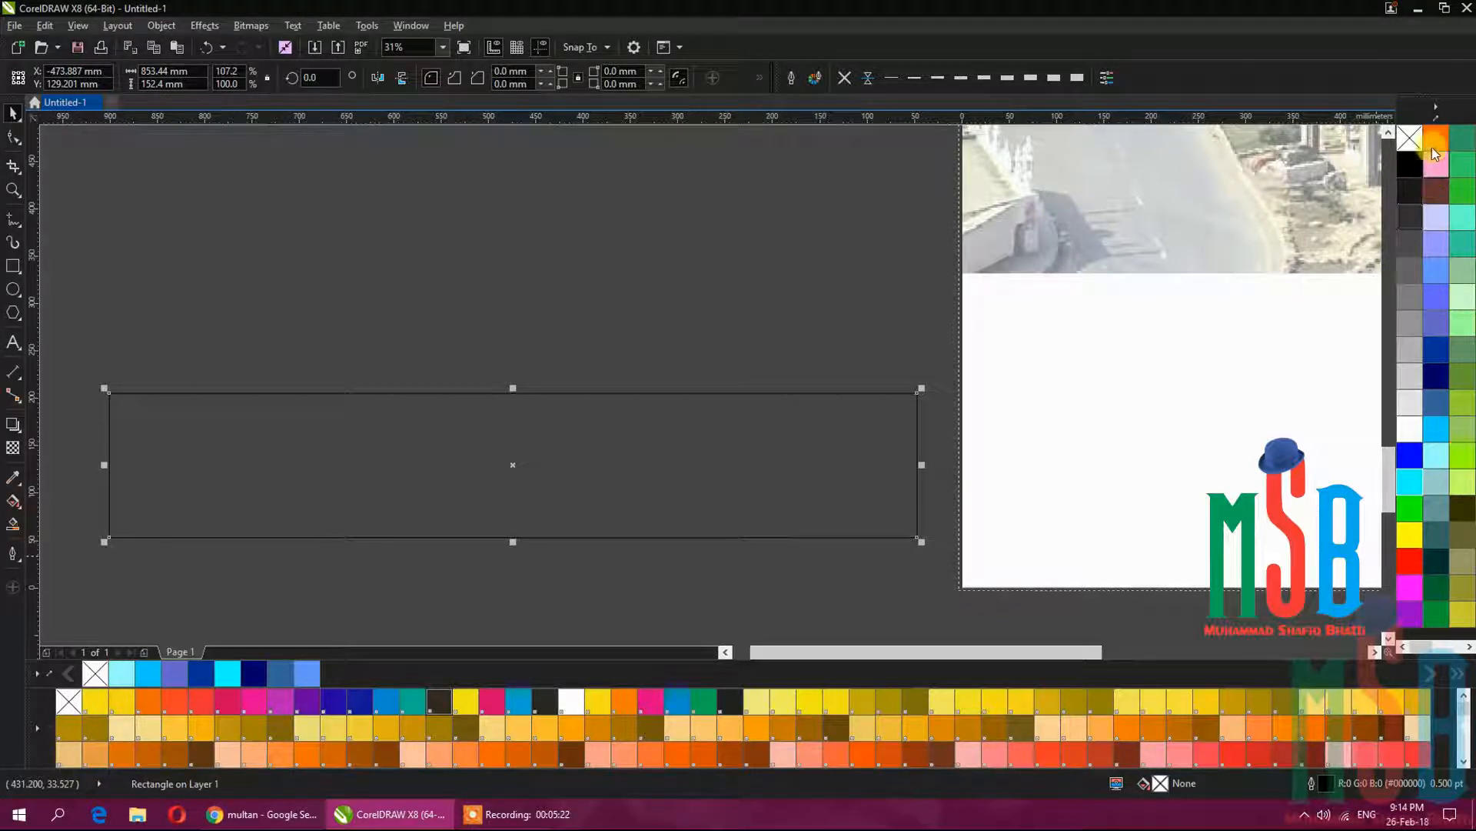
click(1389, 169)
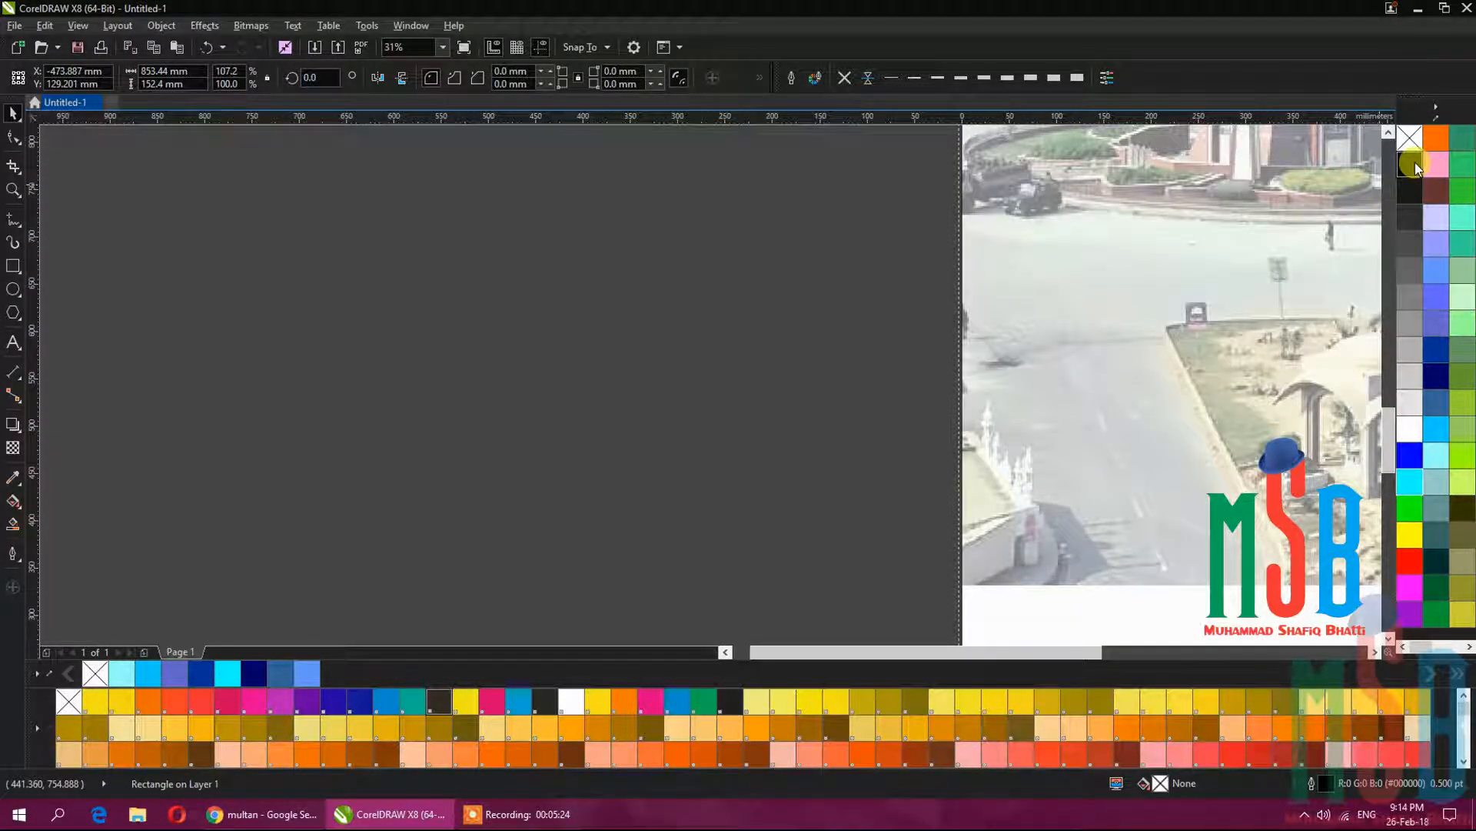
scroll(946, 422, down, 5)
scroll(731, 477, down, 1)
scroll(722, 495, up, 4)
click(557, 427)
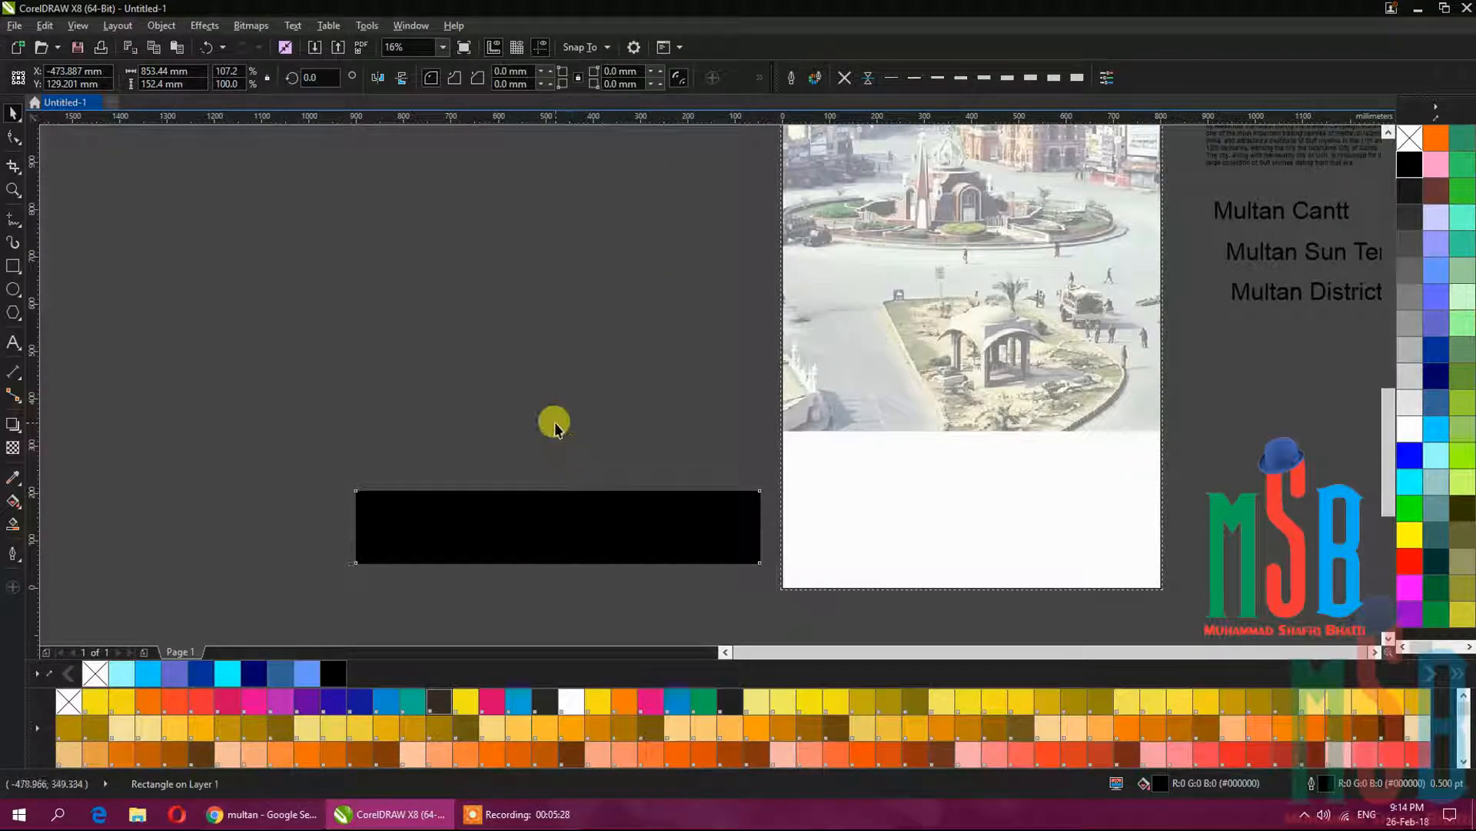
Add a red #FF0000 strip about 30 mm high along the black rectangle's upper edge, and a matching copy along its lower edge.
click(552, 536)
drag(558, 568, 572, 486)
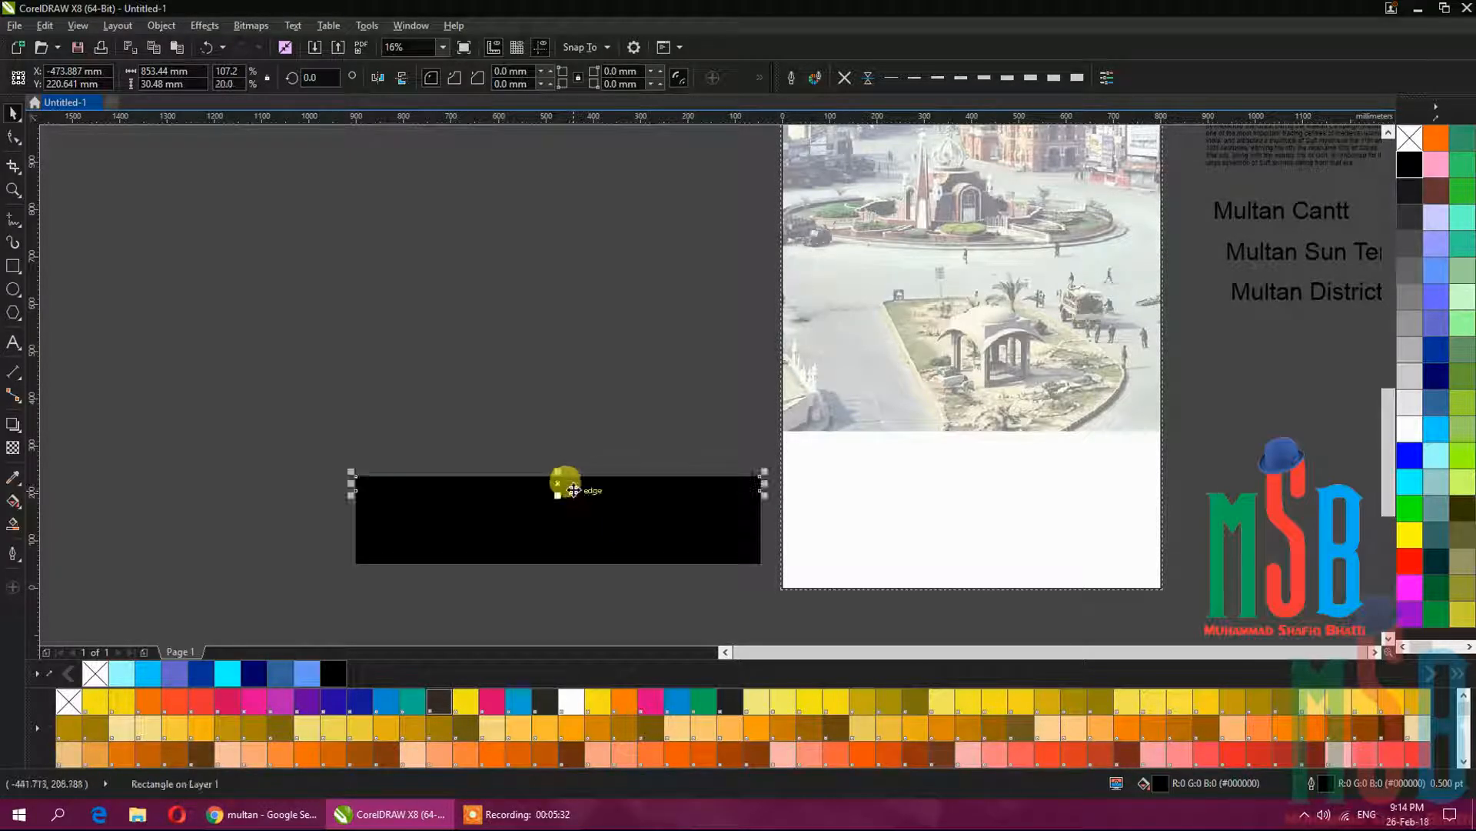
click(1409, 560)
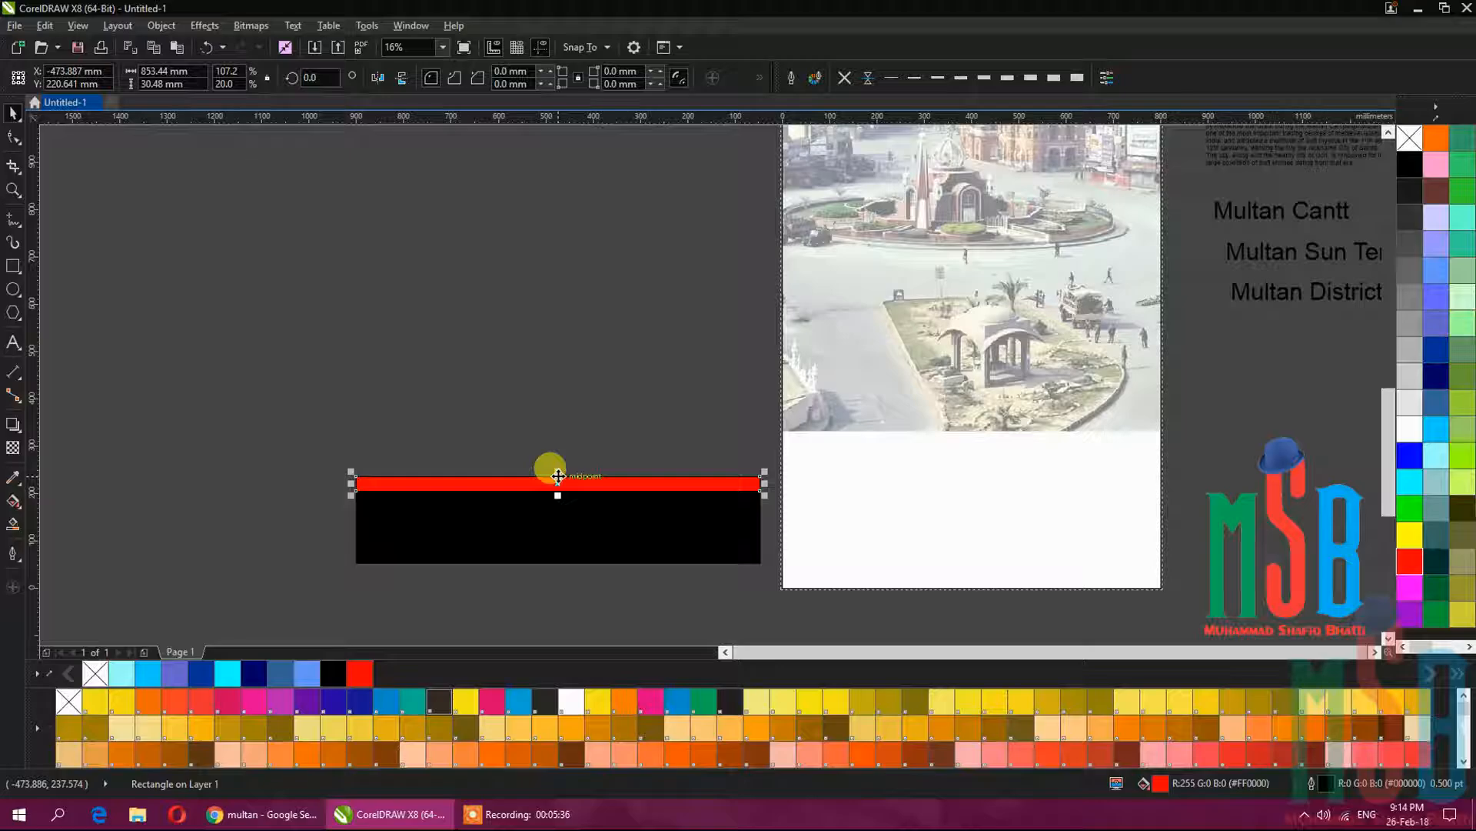
scroll(558, 476, up, 2)
drag(558, 476, 553, 530)
click(591, 542)
click(612, 596)
Remove the outlines from the black rectangle and both red strips, and group the three objects.
drag(318, 454, 996, 599)
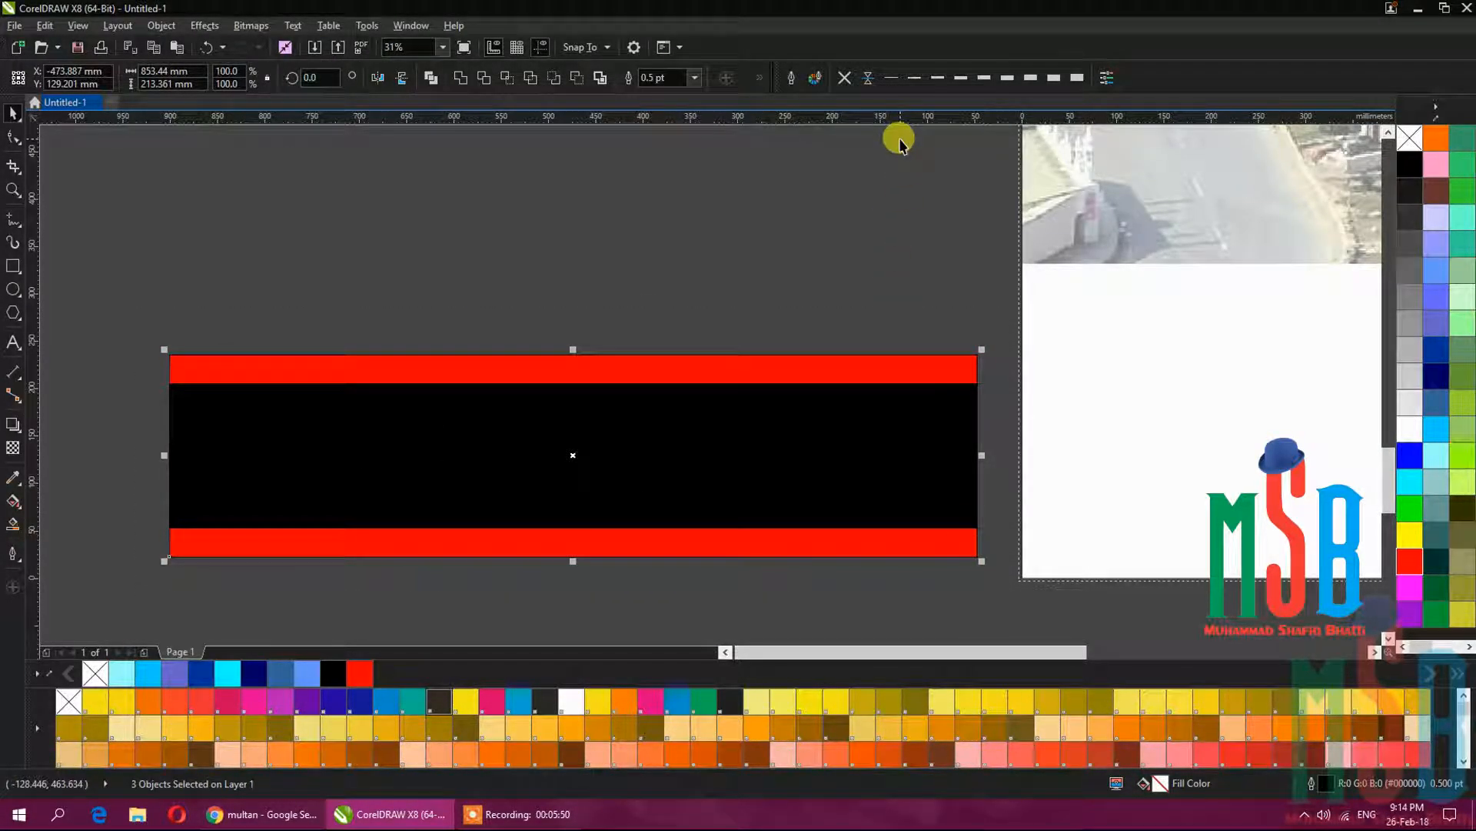
click(17, 560)
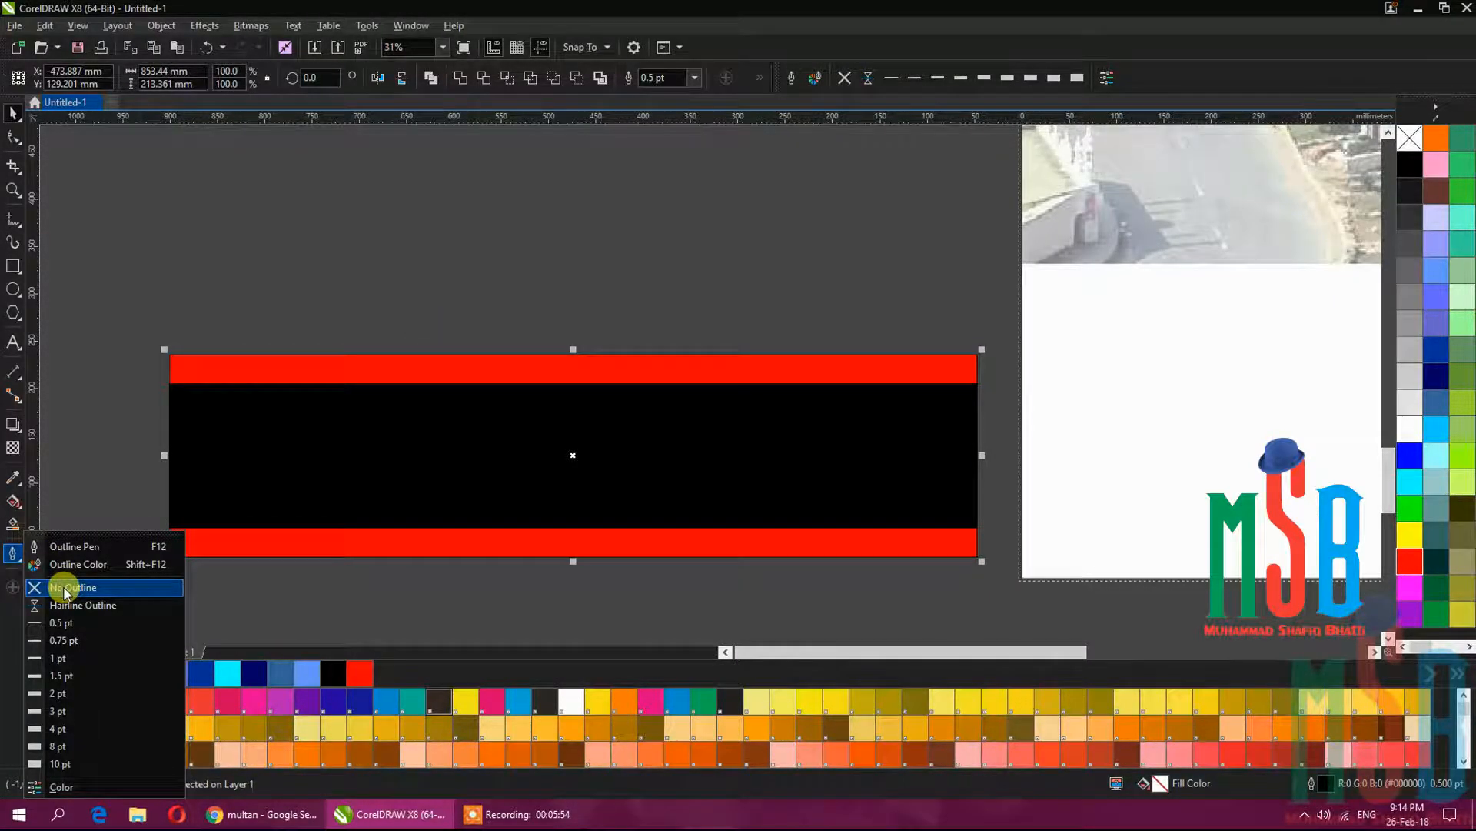
click(66, 589)
drag(130, 313, 987, 592)
right_click(917, 507)
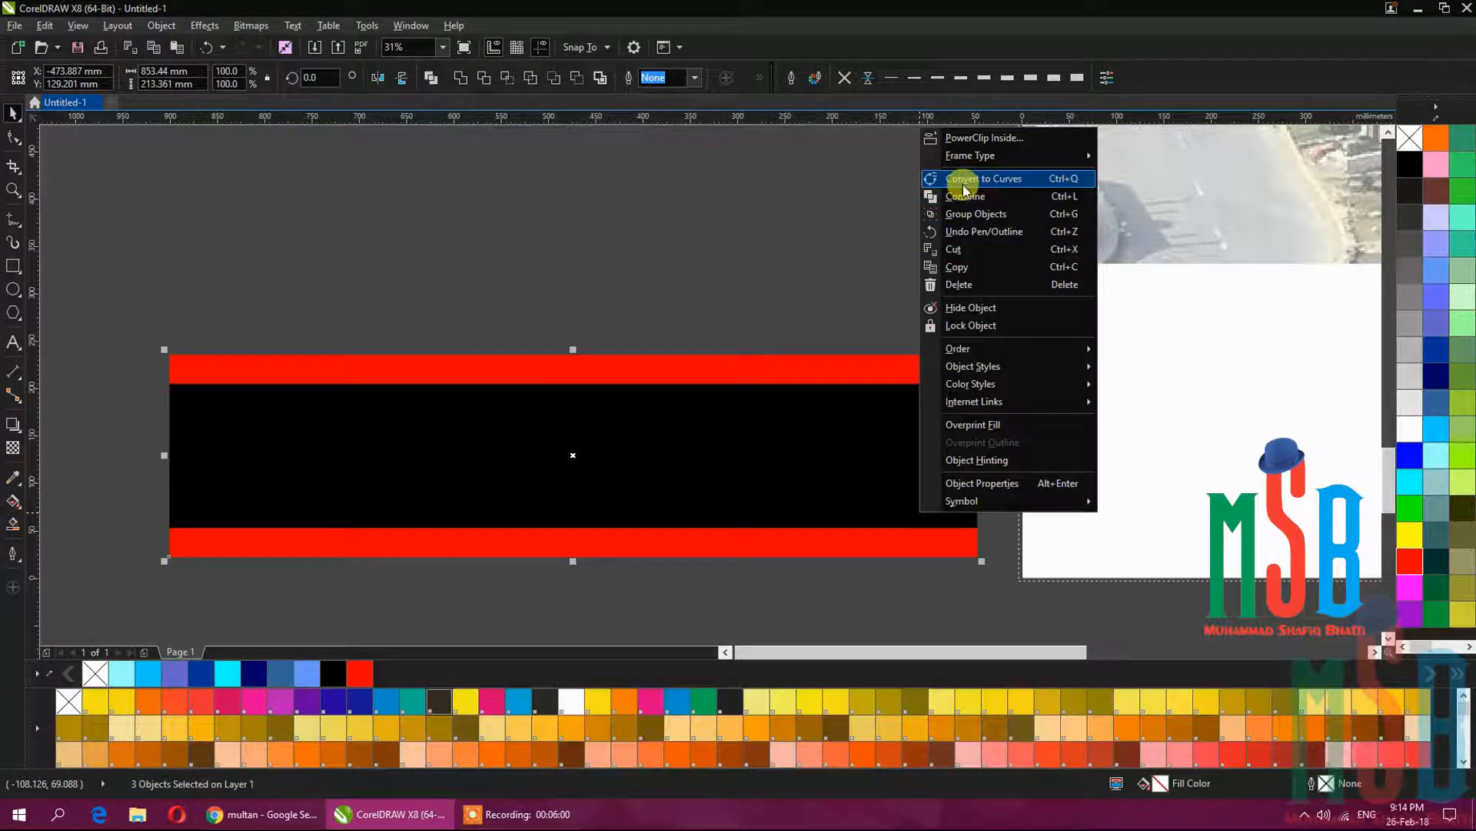
click(962, 219)
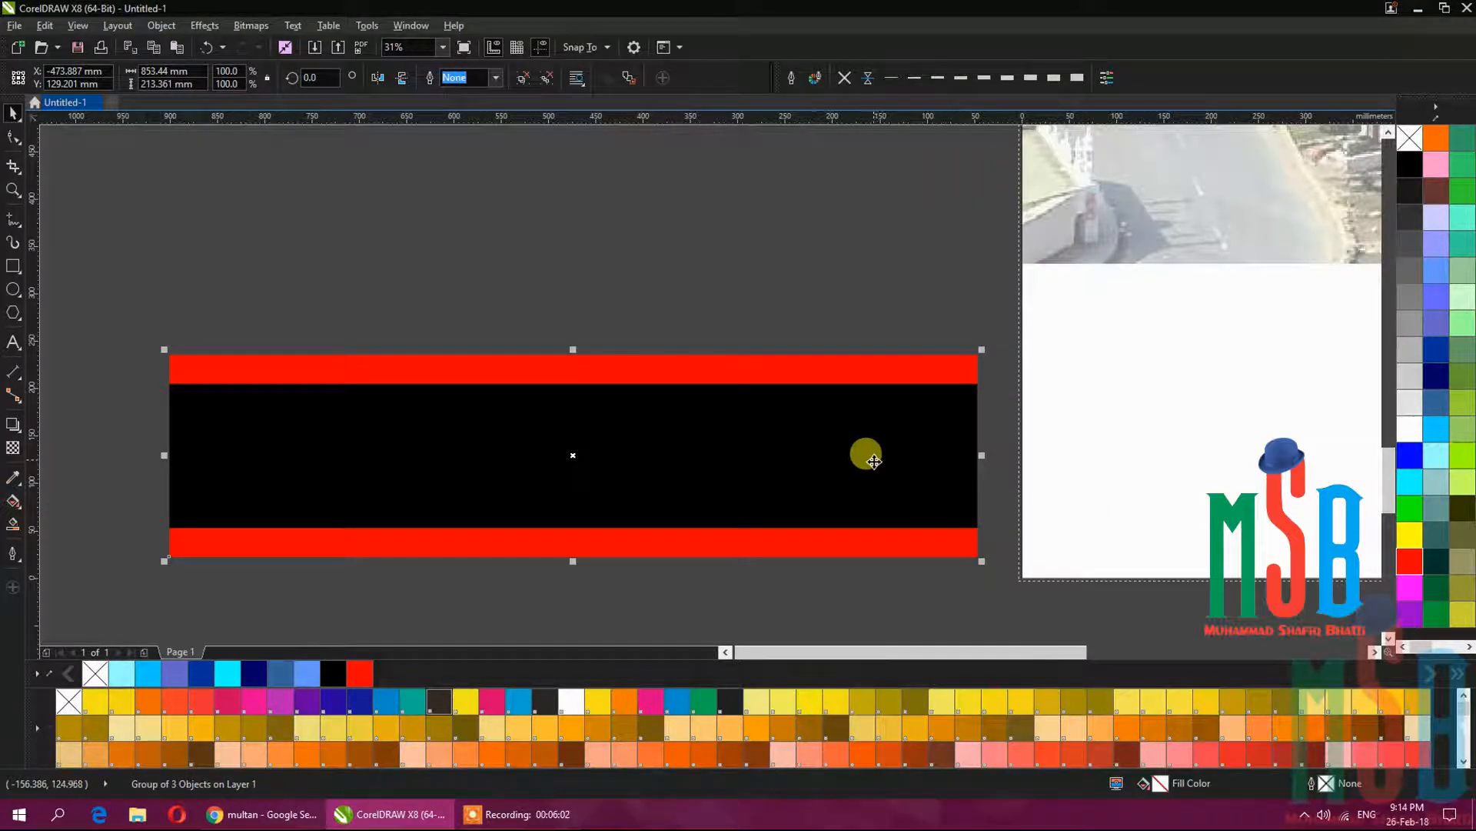
Move the red and black bar group over the banner's bottom end and PowerClip it inside the banner rectangle.
scroll(864, 452, down, 4)
right_click(873, 464)
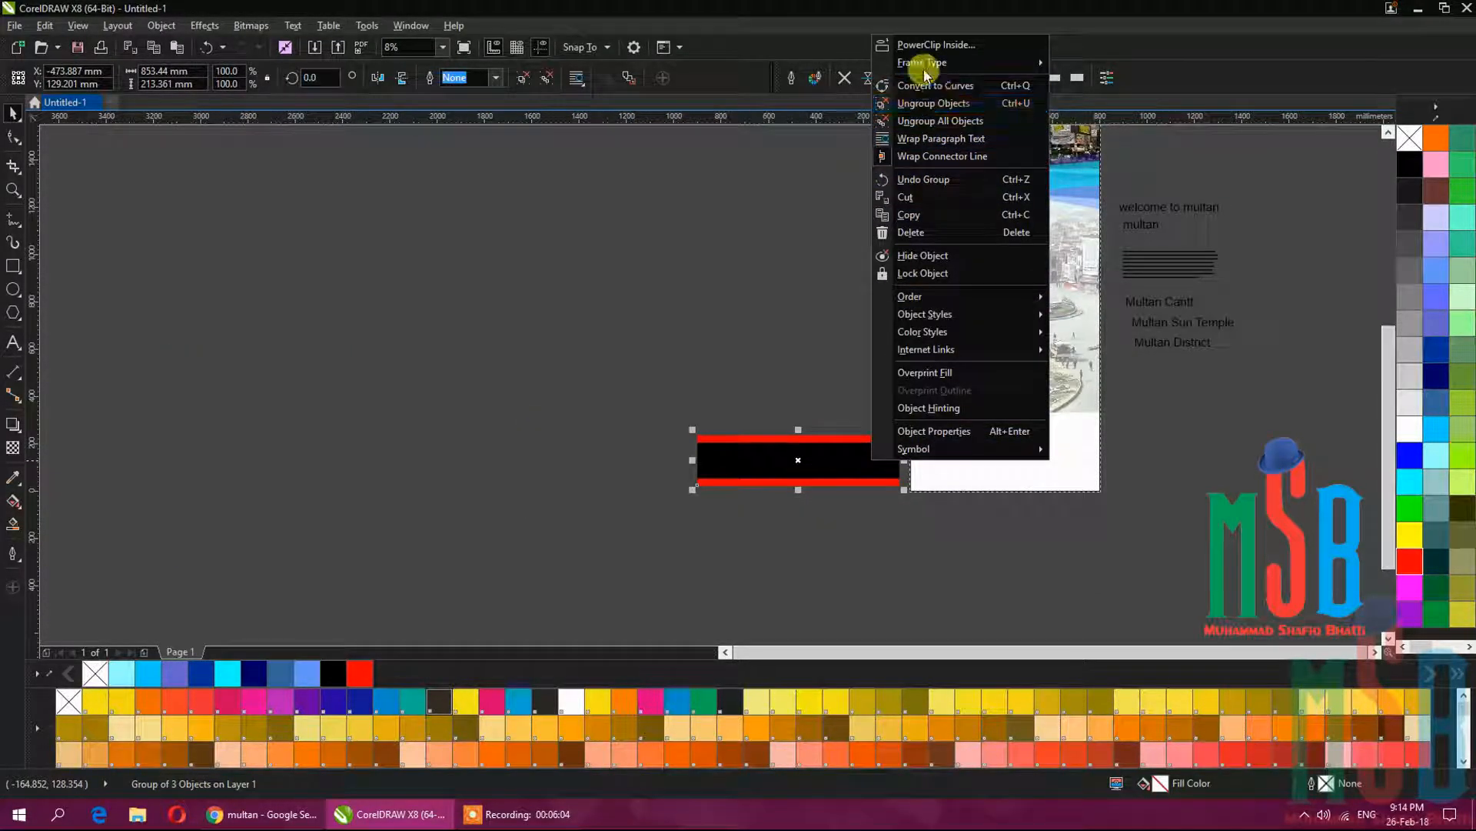
click(764, 445)
drag(765, 445, 929, 515)
scroll(1000, 465, up, 4)
right_click(958, 476)
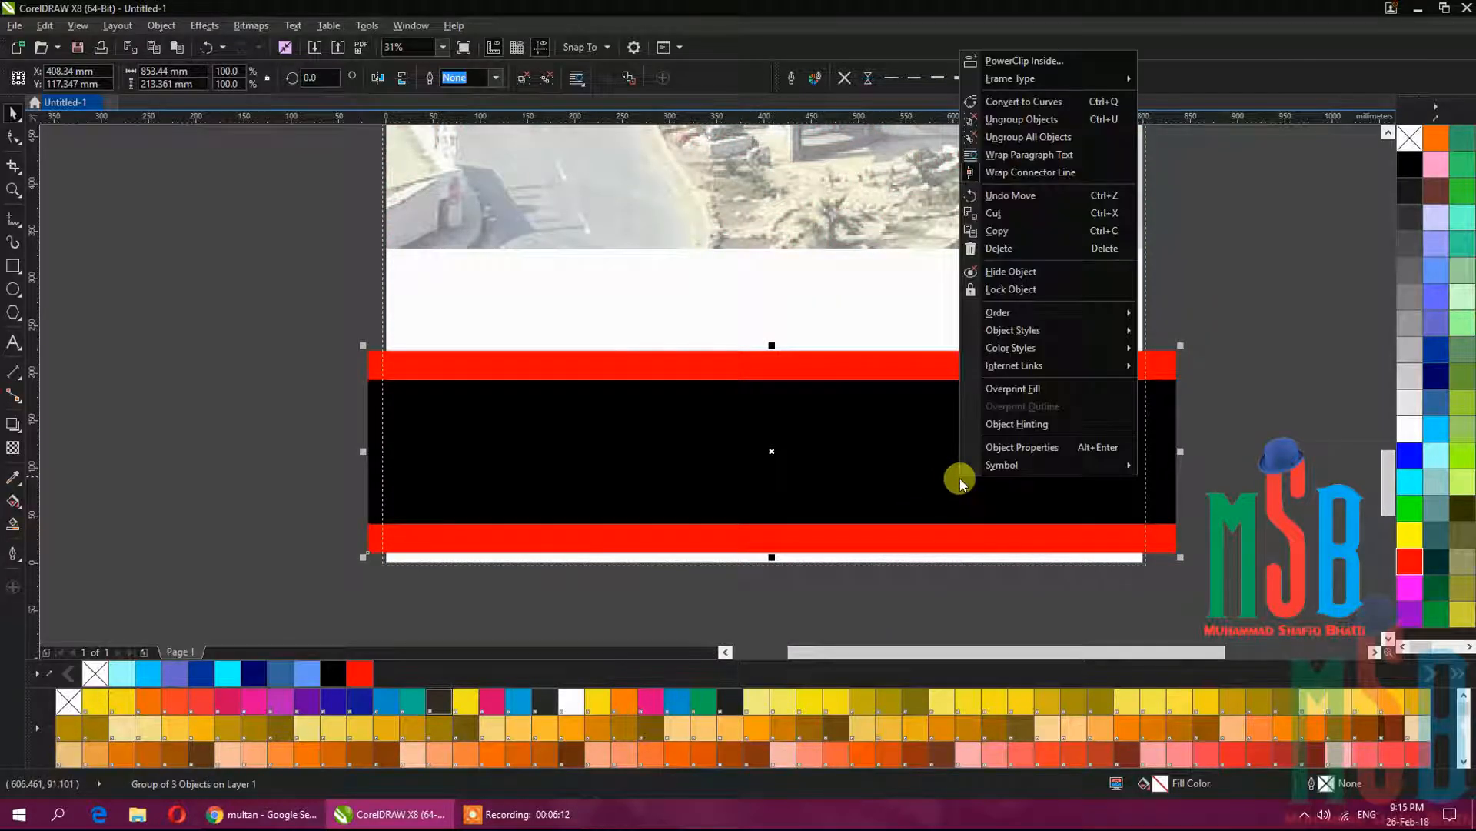
click(998, 63)
click(998, 297)
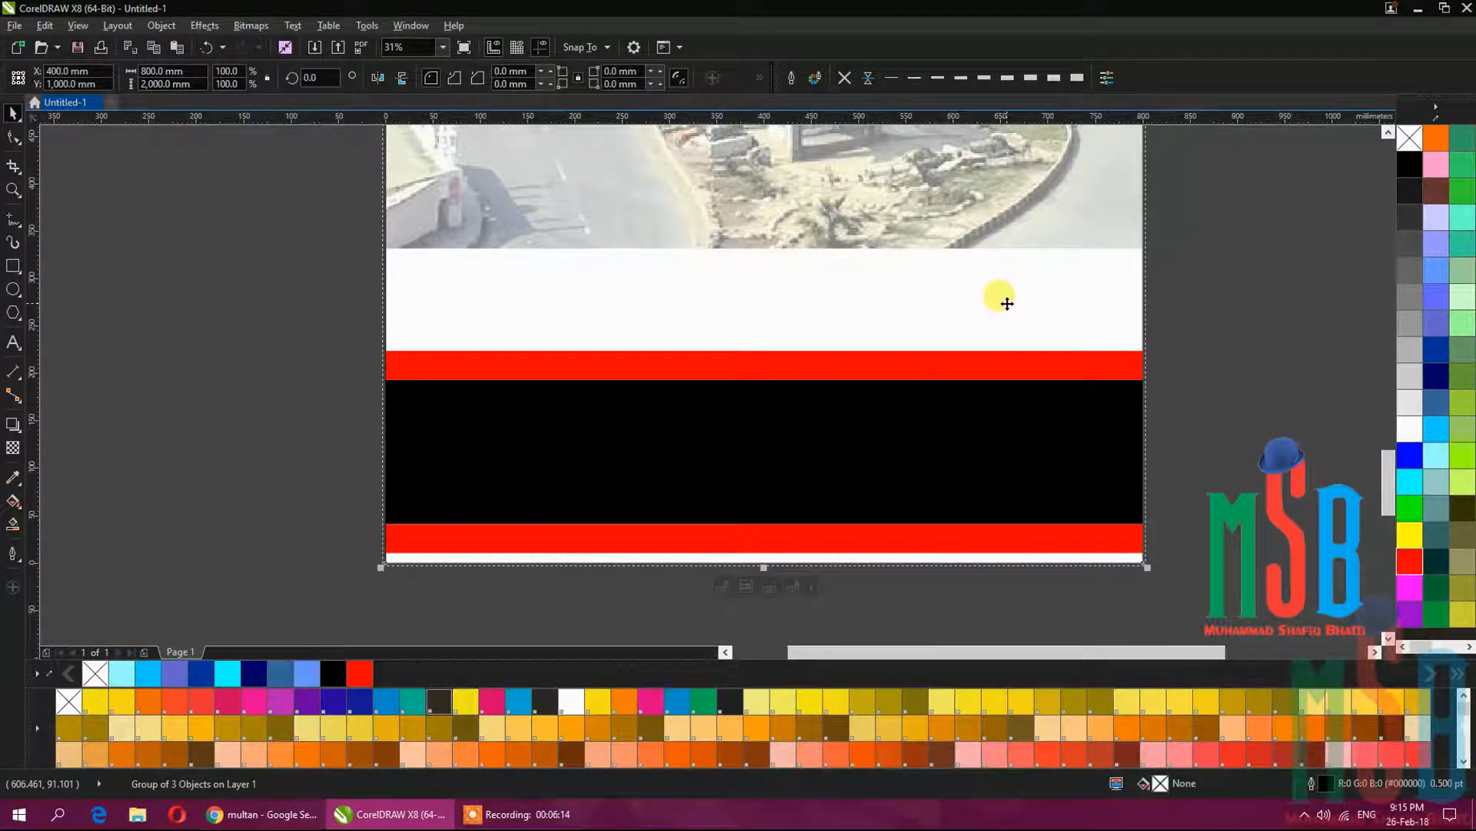
click(1005, 236)
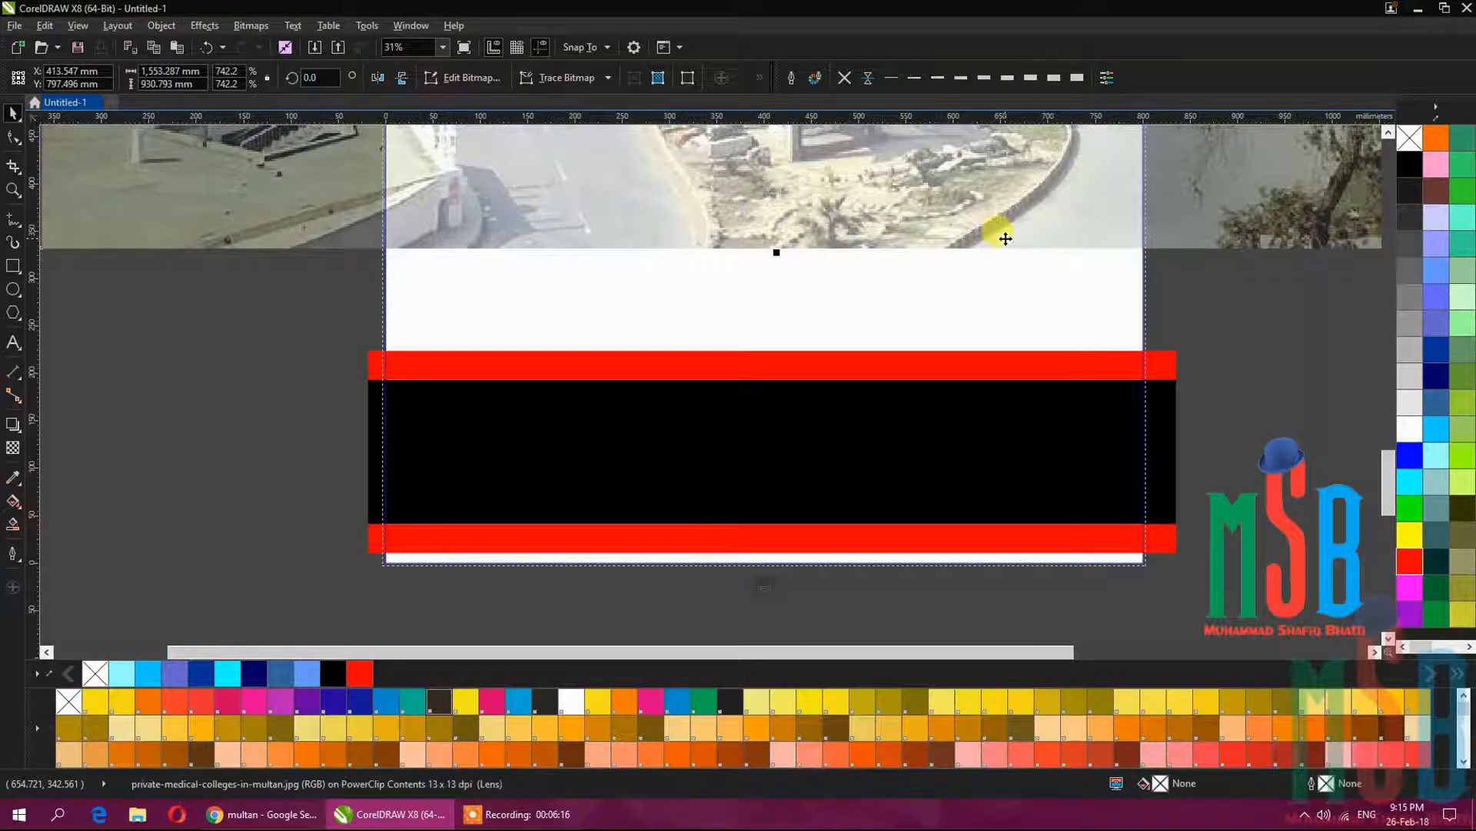
scroll(999, 289, down, 1)
drag(993, 296, 880, 416)
click(1039, 507)
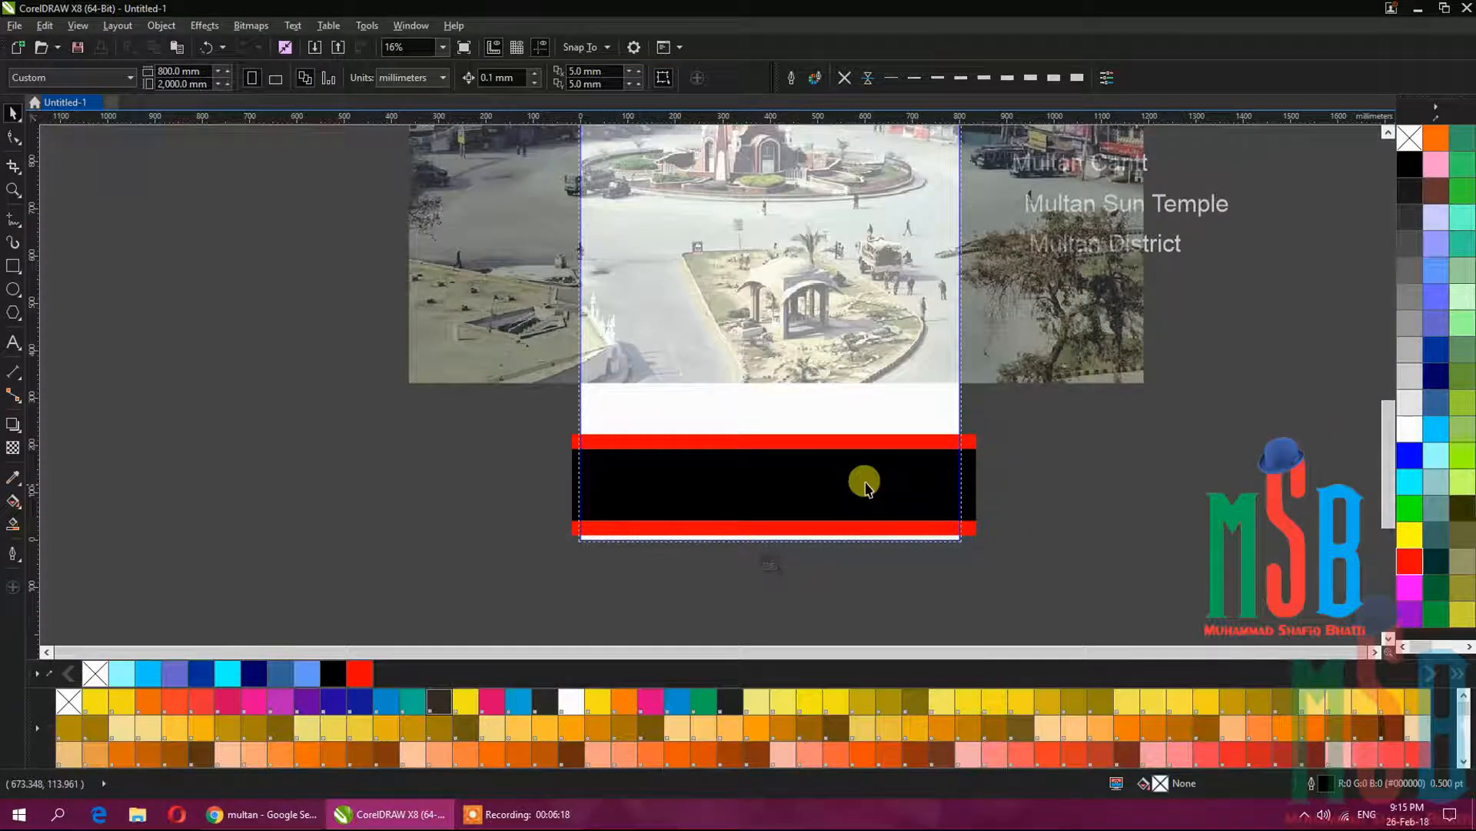
scroll(833, 464, up, 1)
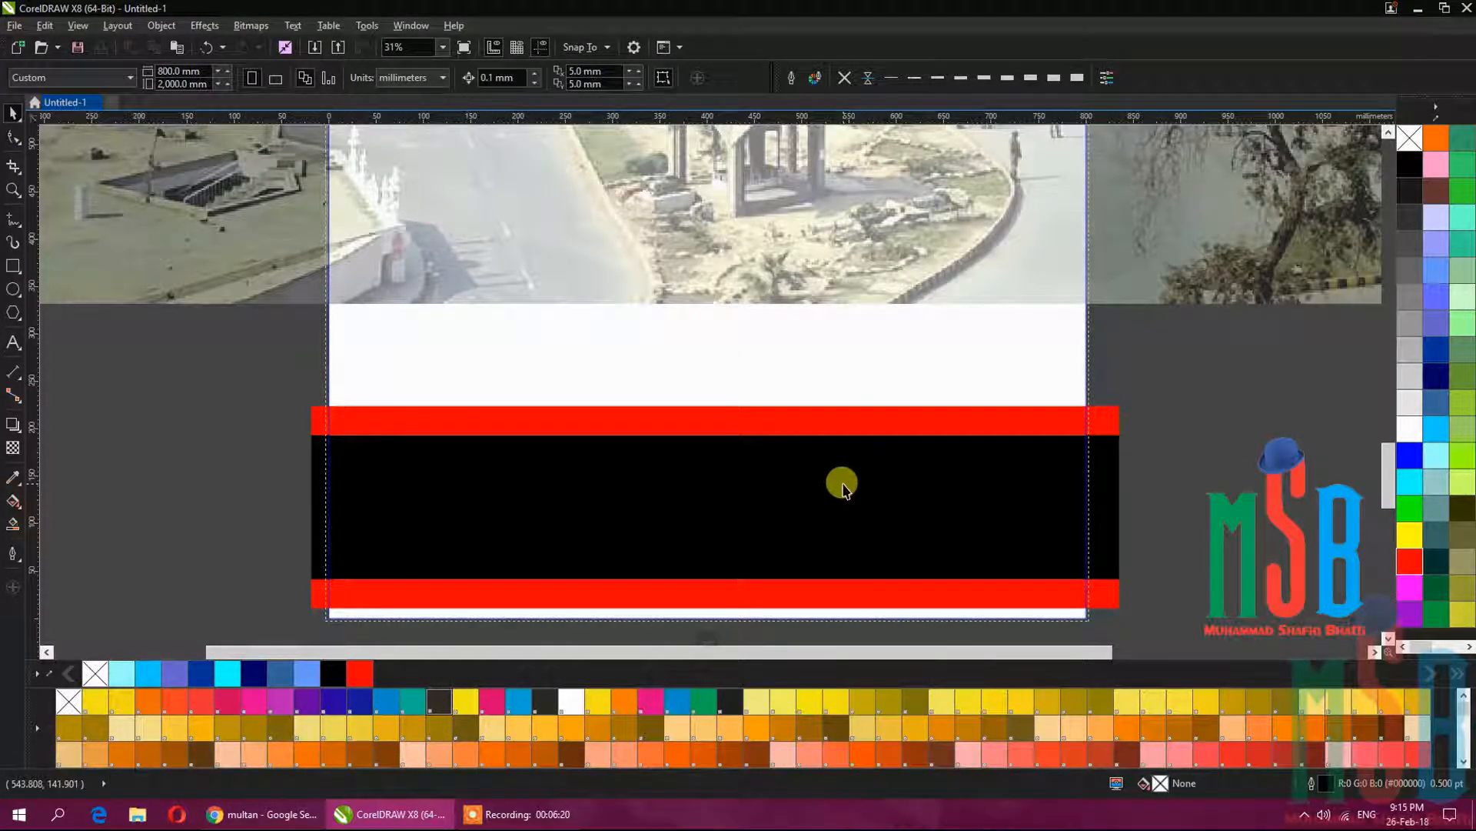
right_click(1030, 421)
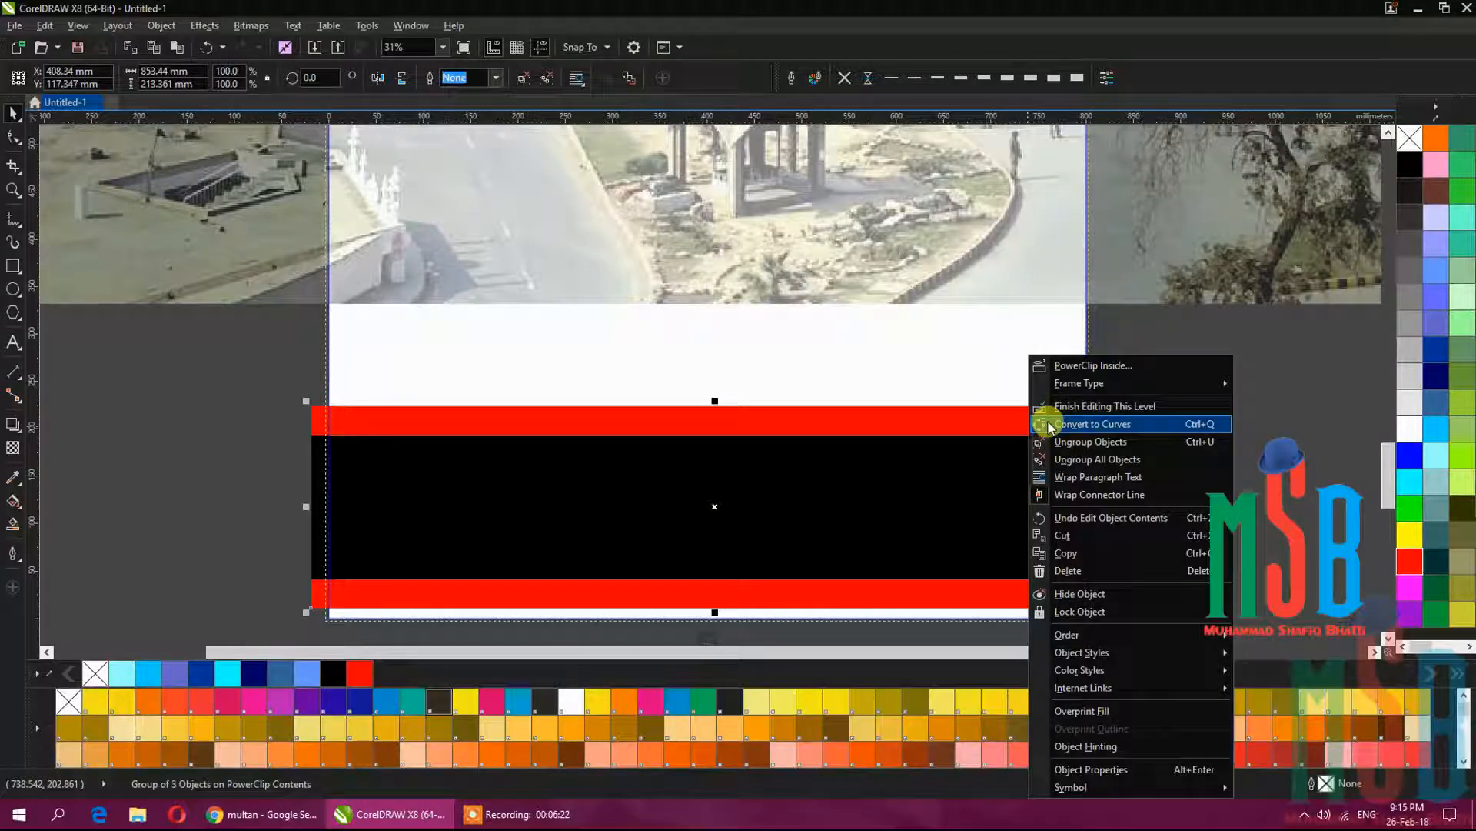
click(1117, 402)
click(1115, 431)
Change all six text objects beside the banner to UPPERCASE.
scroll(1115, 427, down, 5)
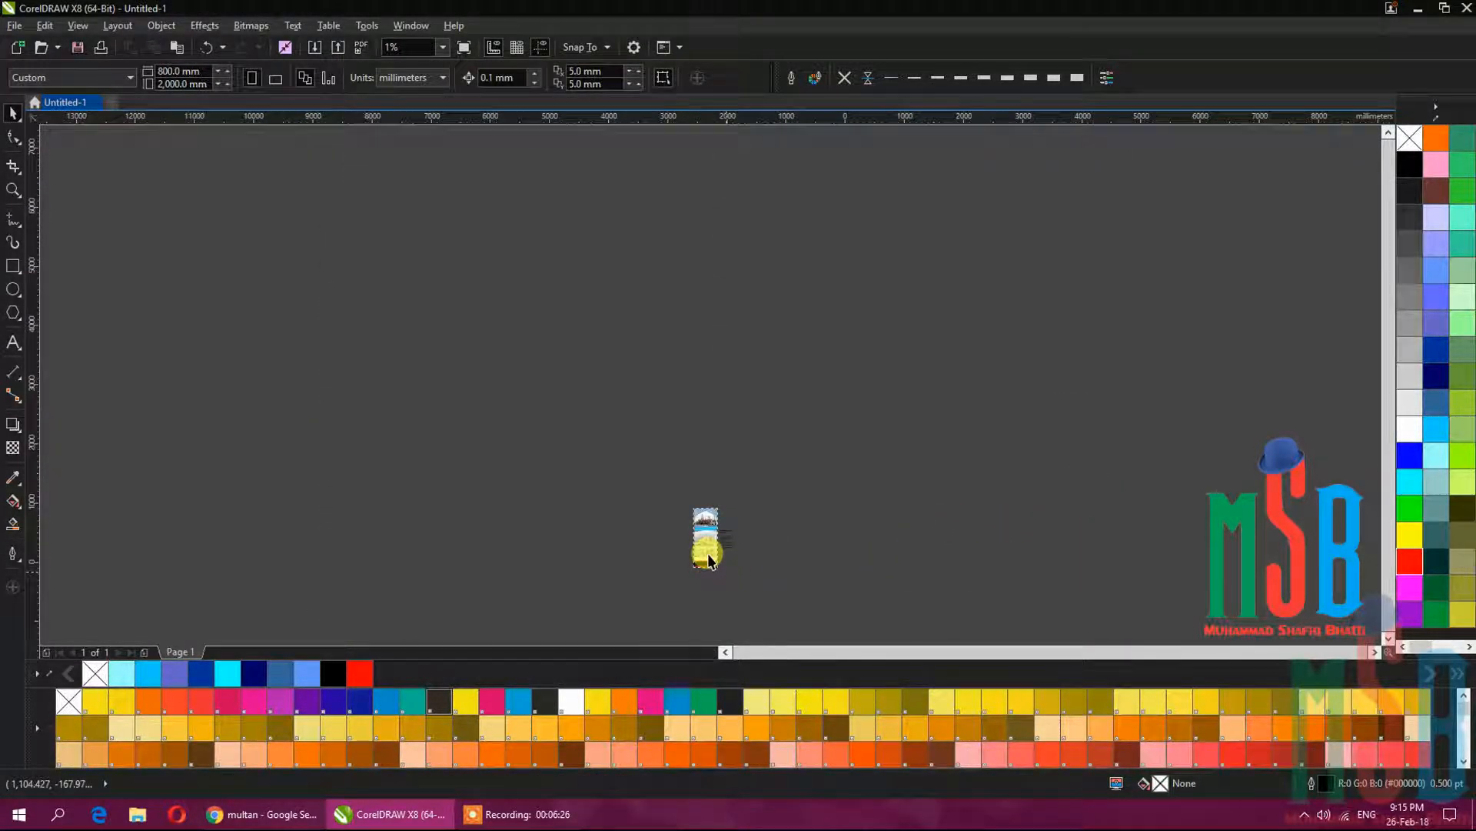
scroll(768, 527, up, 3)
drag(889, 504, 466, 502)
scroll(627, 489, up, 4)
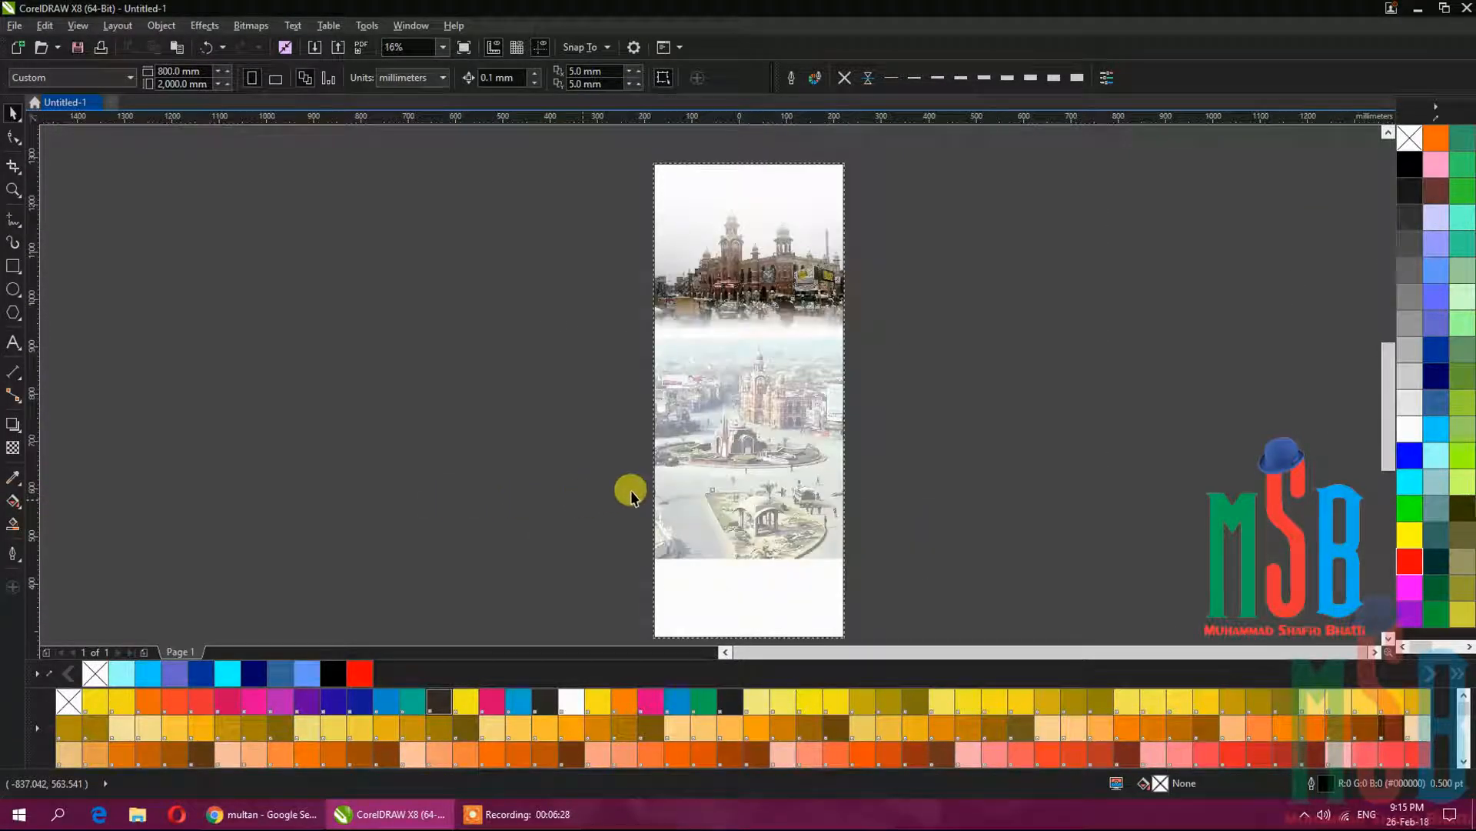
drag(798, 465, 428, 491)
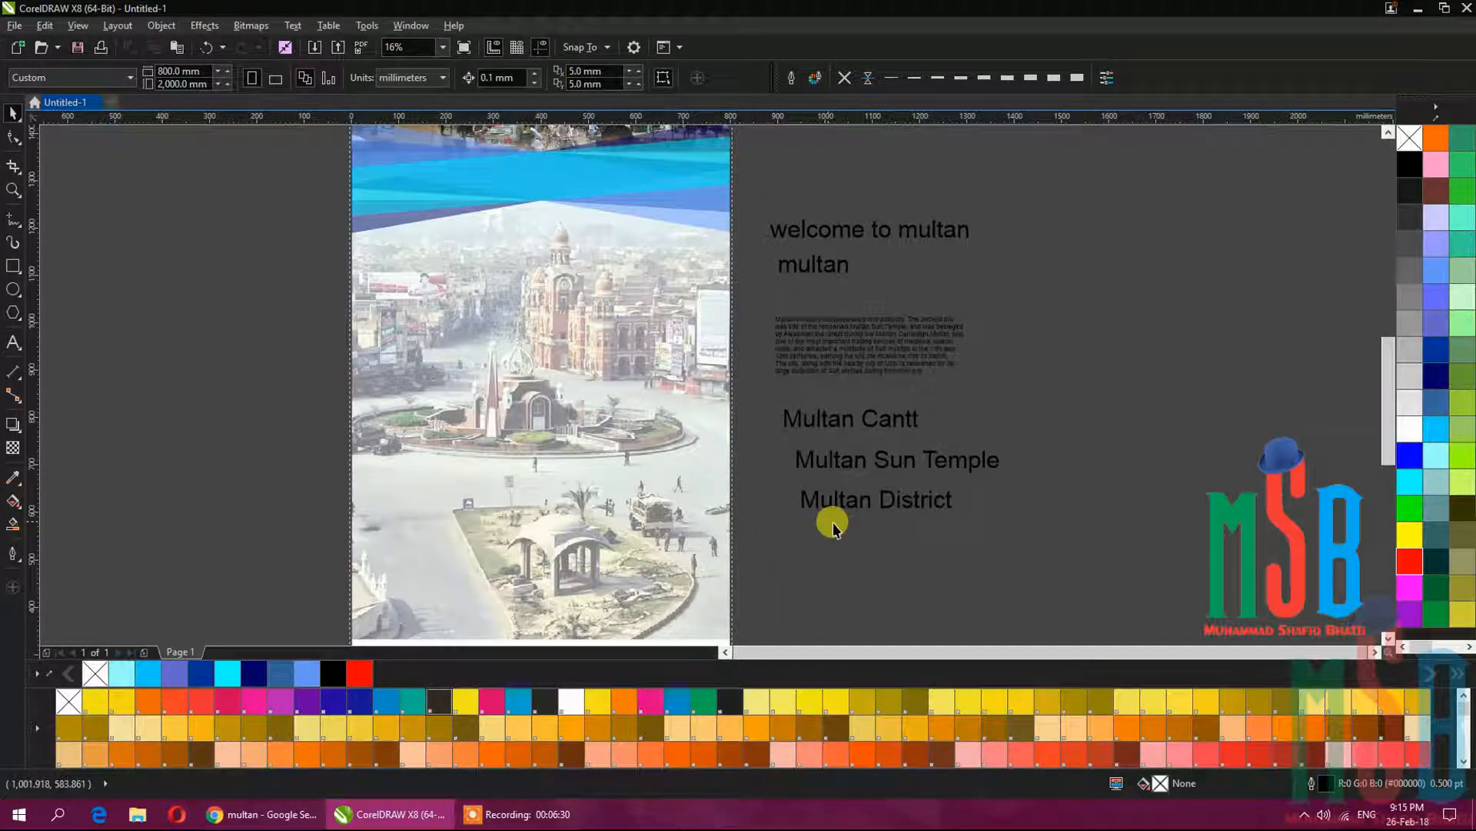
drag(659, 423, 670, 506)
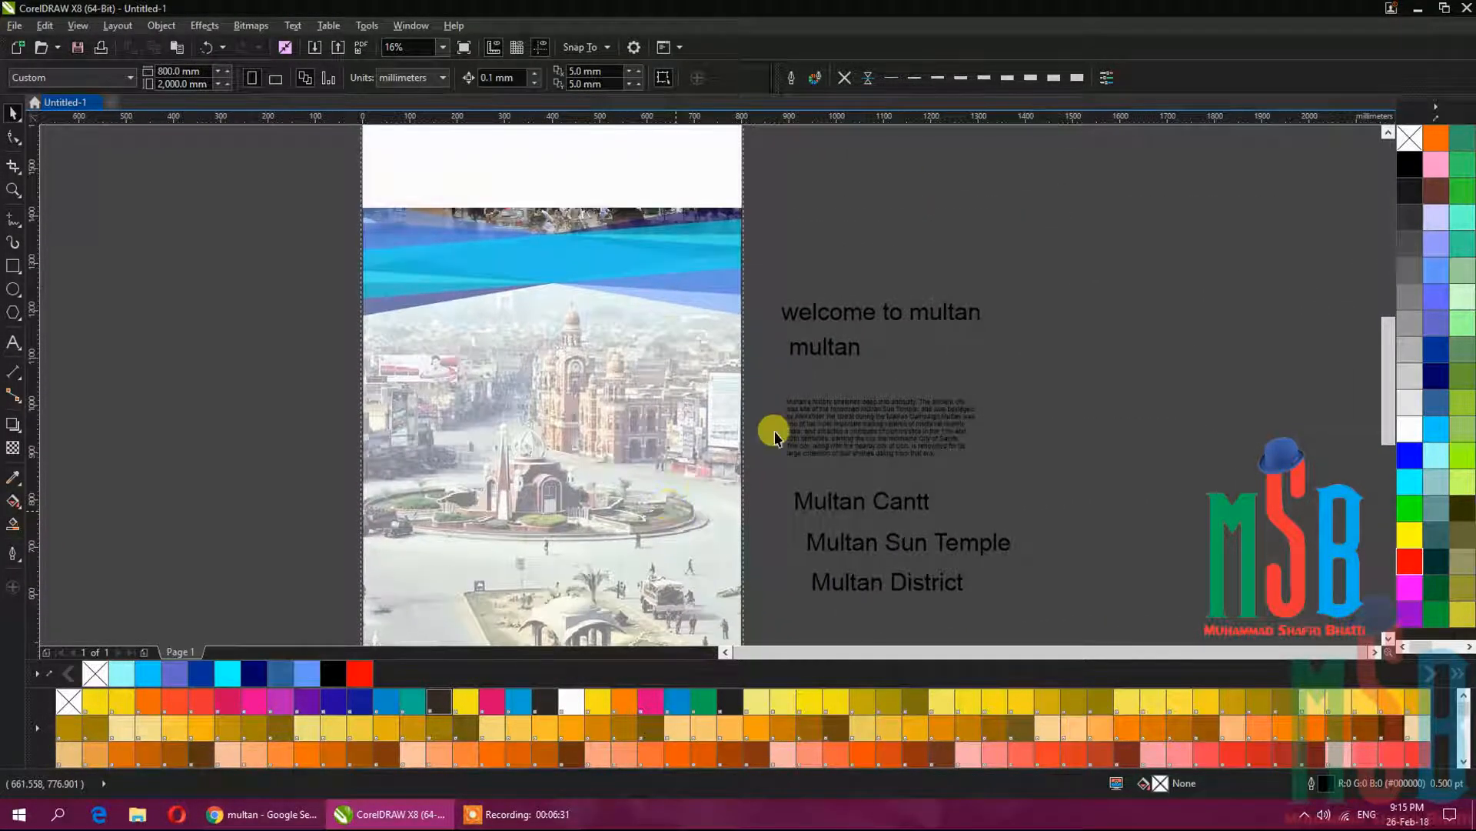
click(837, 350)
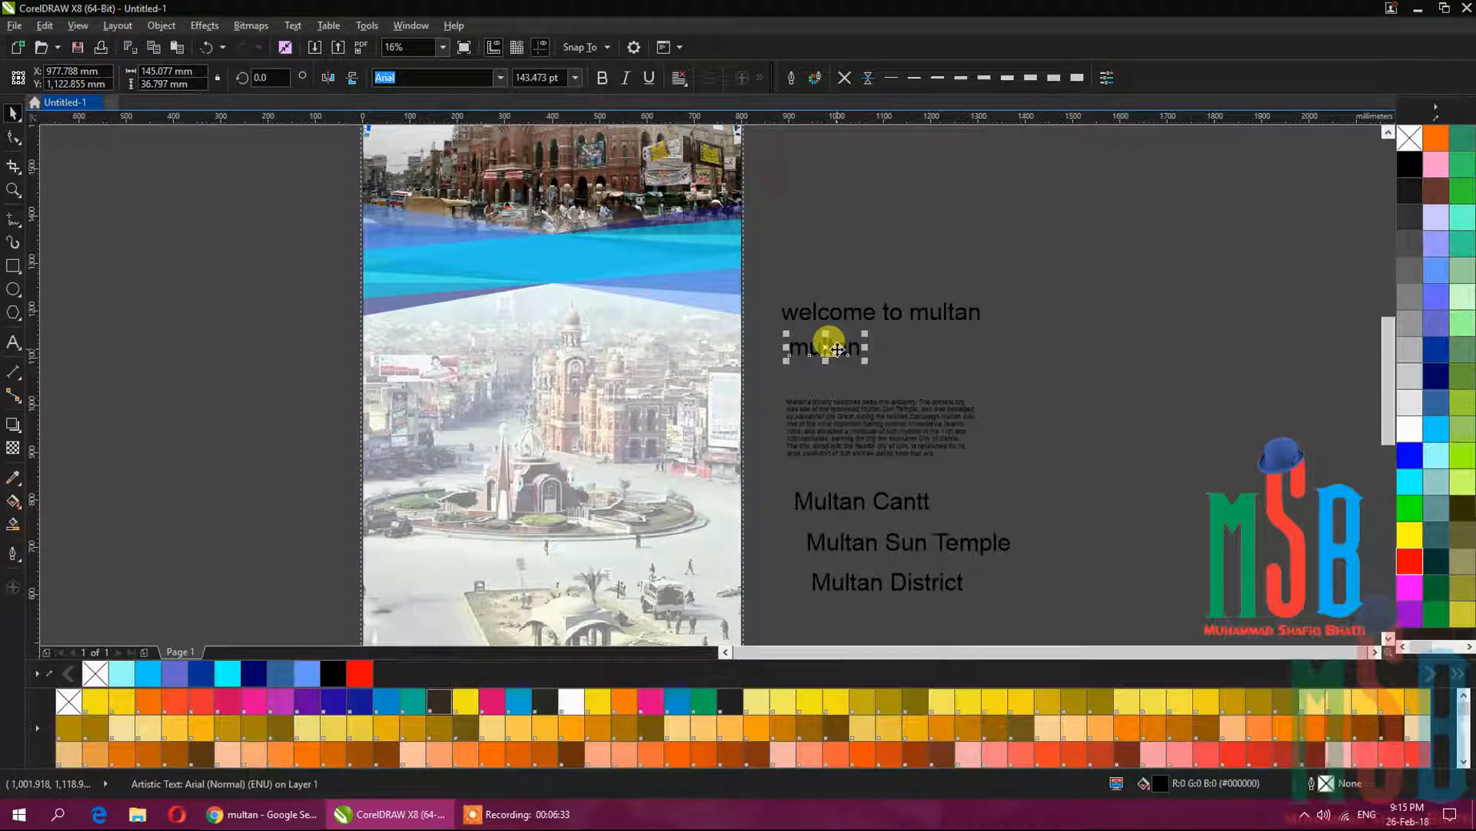
click(1034, 244)
drag(1071, 209, 764, 623)
click(293, 26)
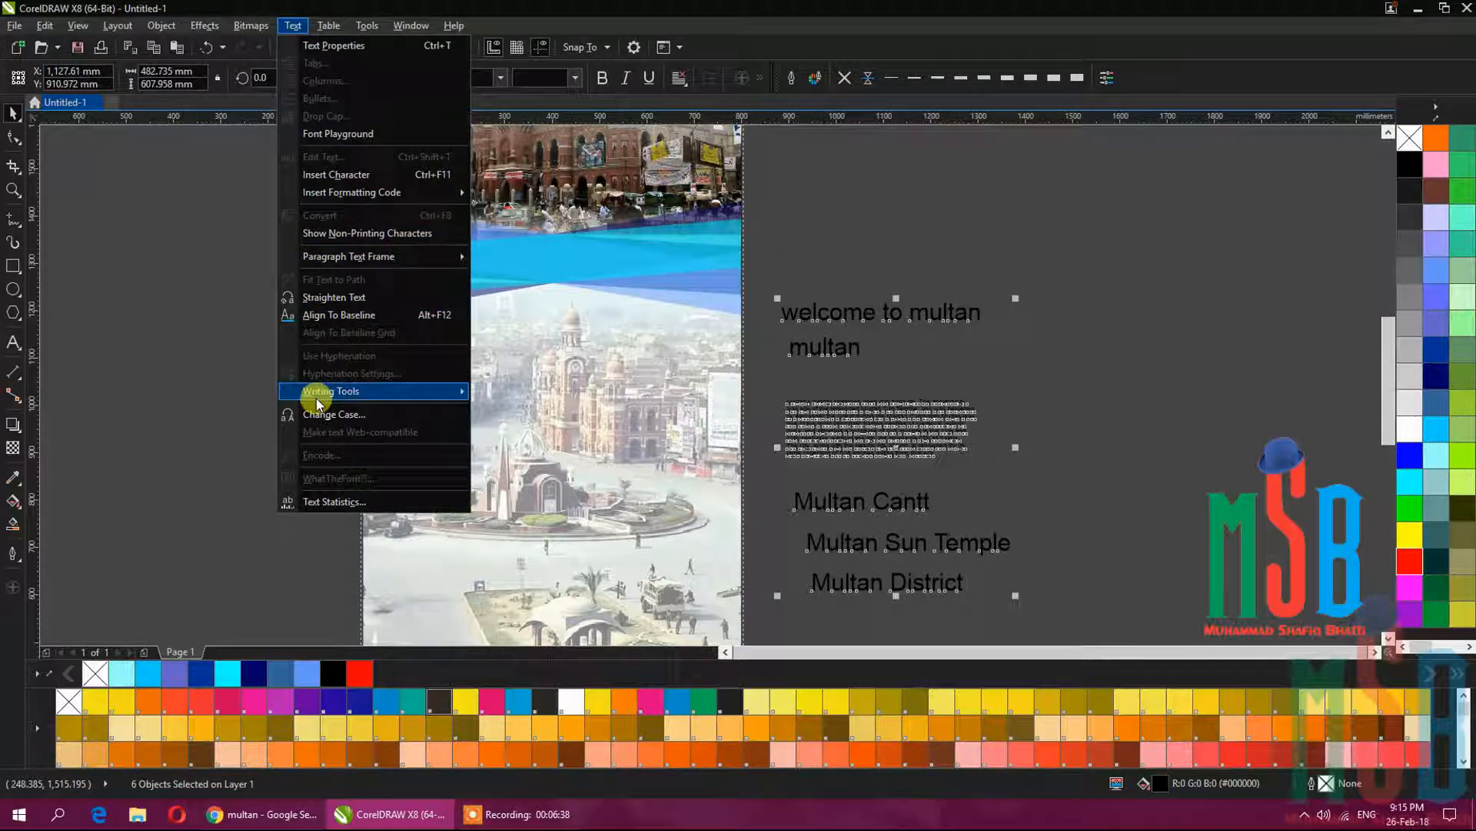
click(389, 414)
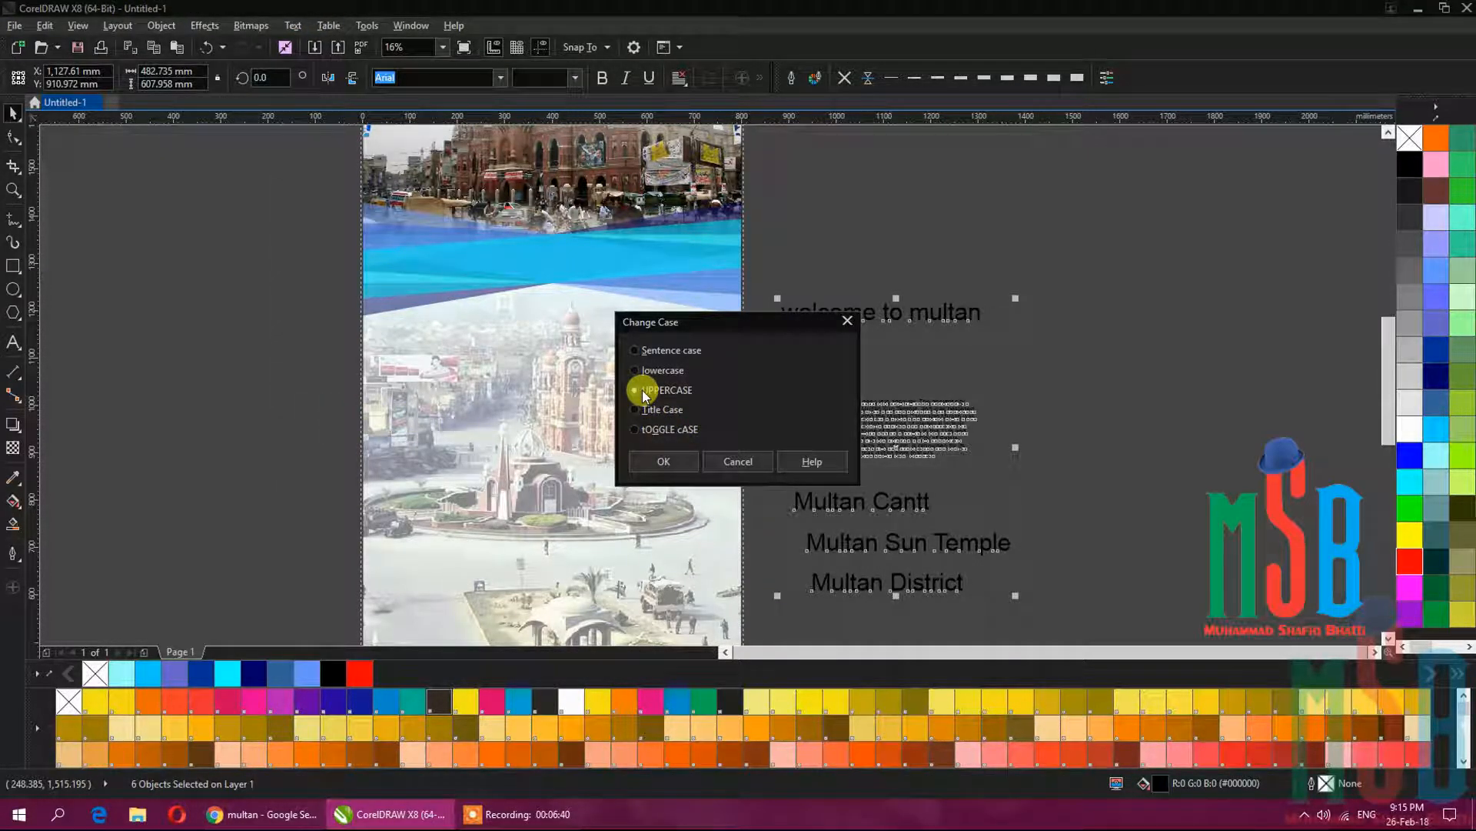
click(654, 460)
Centre the "WELCOME TO MULTAN" text on the page.
click(1088, 310)
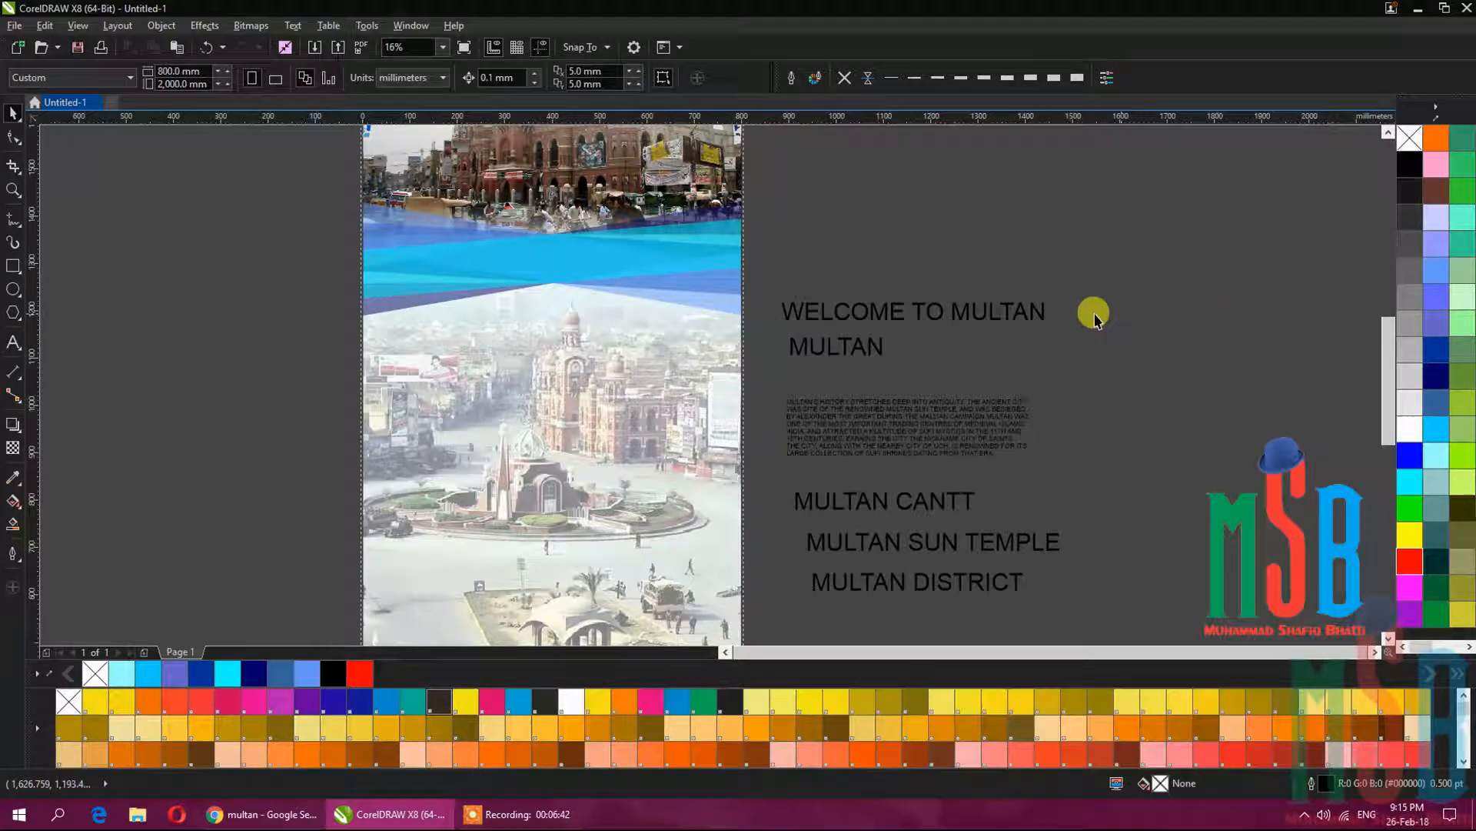
click(972, 311)
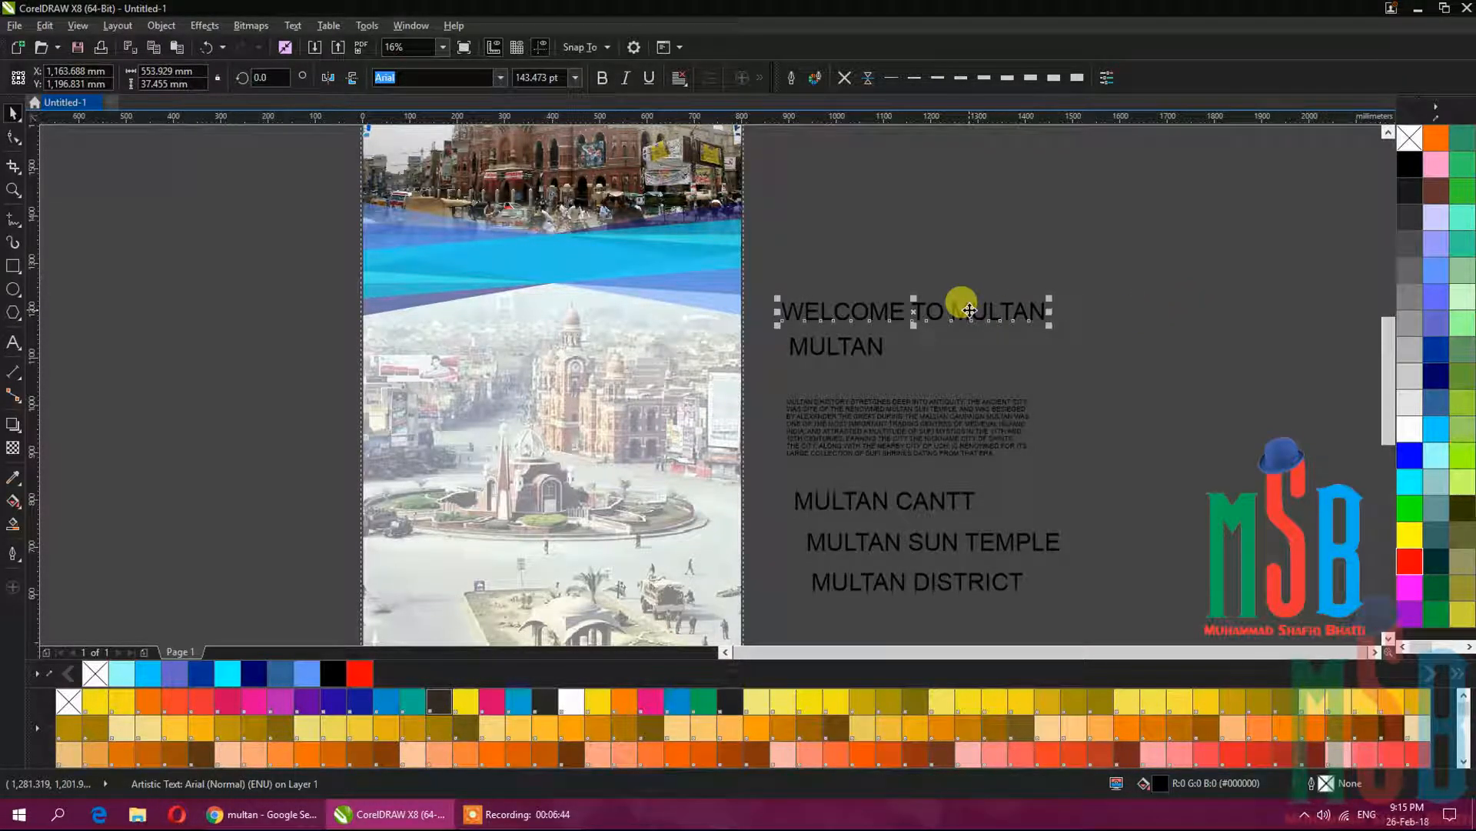
key(p)
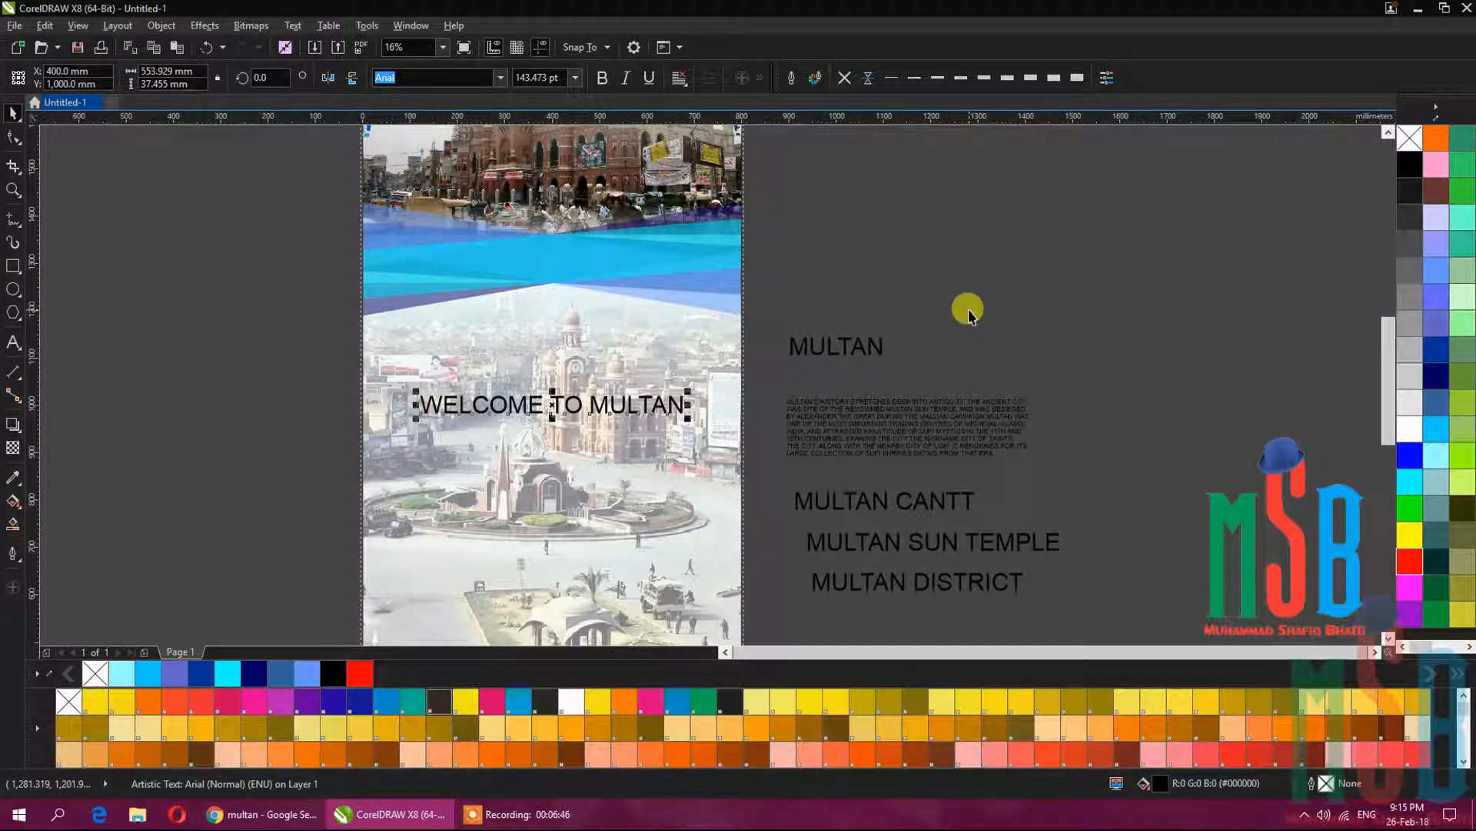
Edit the banner's PowerClip contents and move the pale city photo down by about 139 mm, clear of the blue ribbon.
click(609, 362)
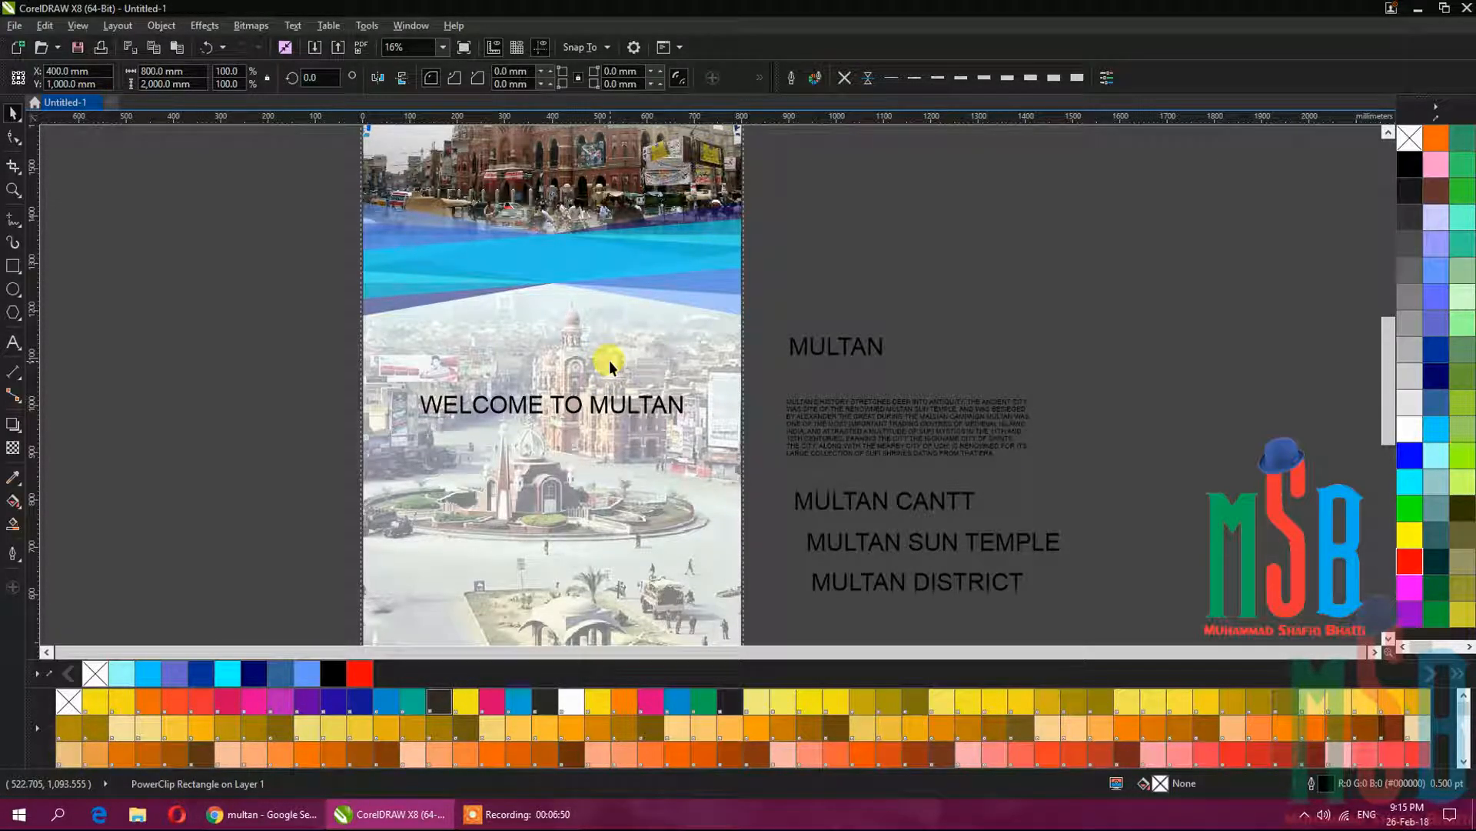
double_click(609, 360)
drag(623, 348, 619, 421)
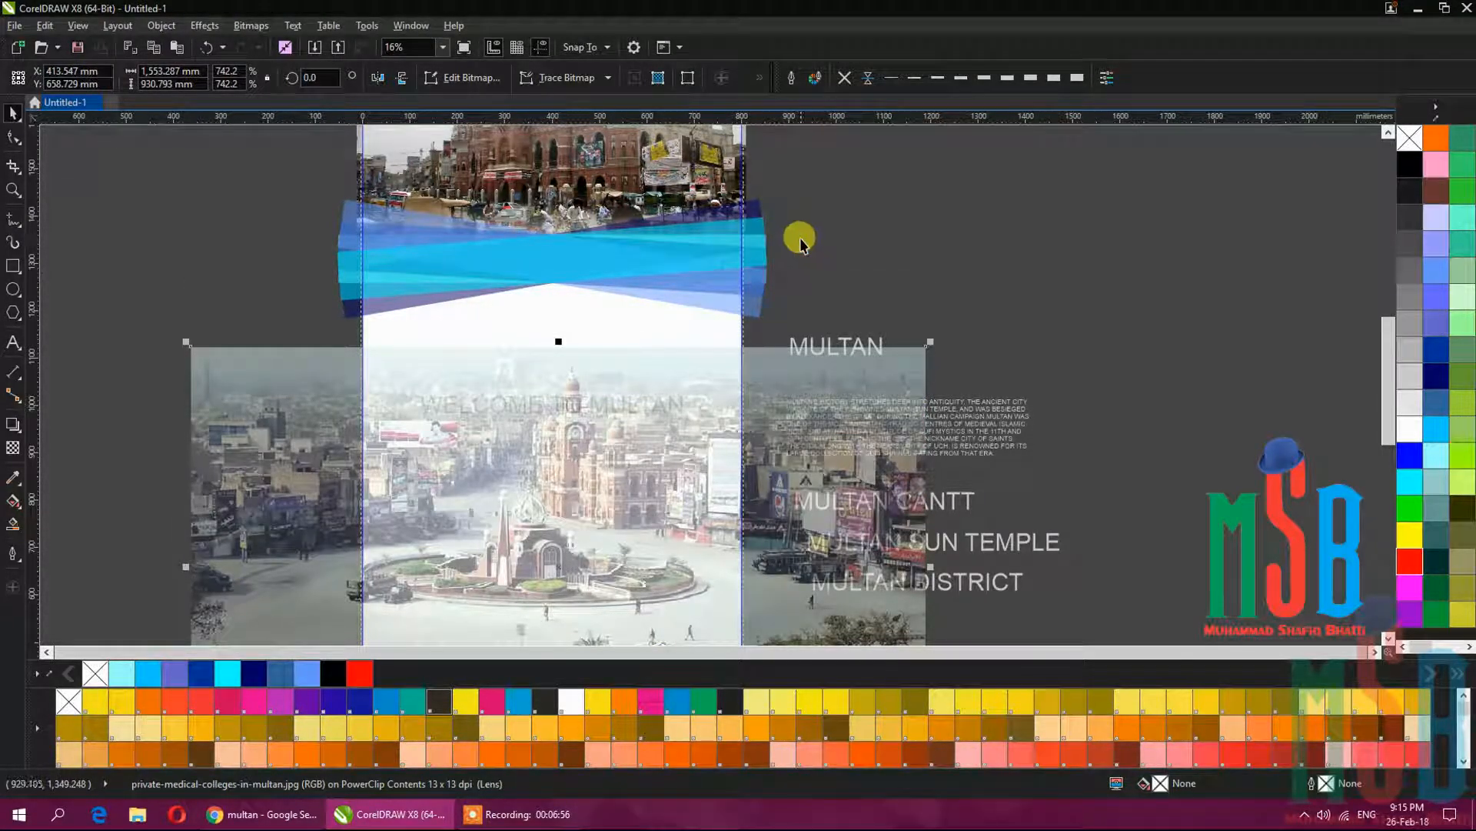
Convert the moved city photo to a 300 dpi RGB Color (24-bit) bitmap with anti-aliasing and a transparent background.
click(242, 25)
click(231, 43)
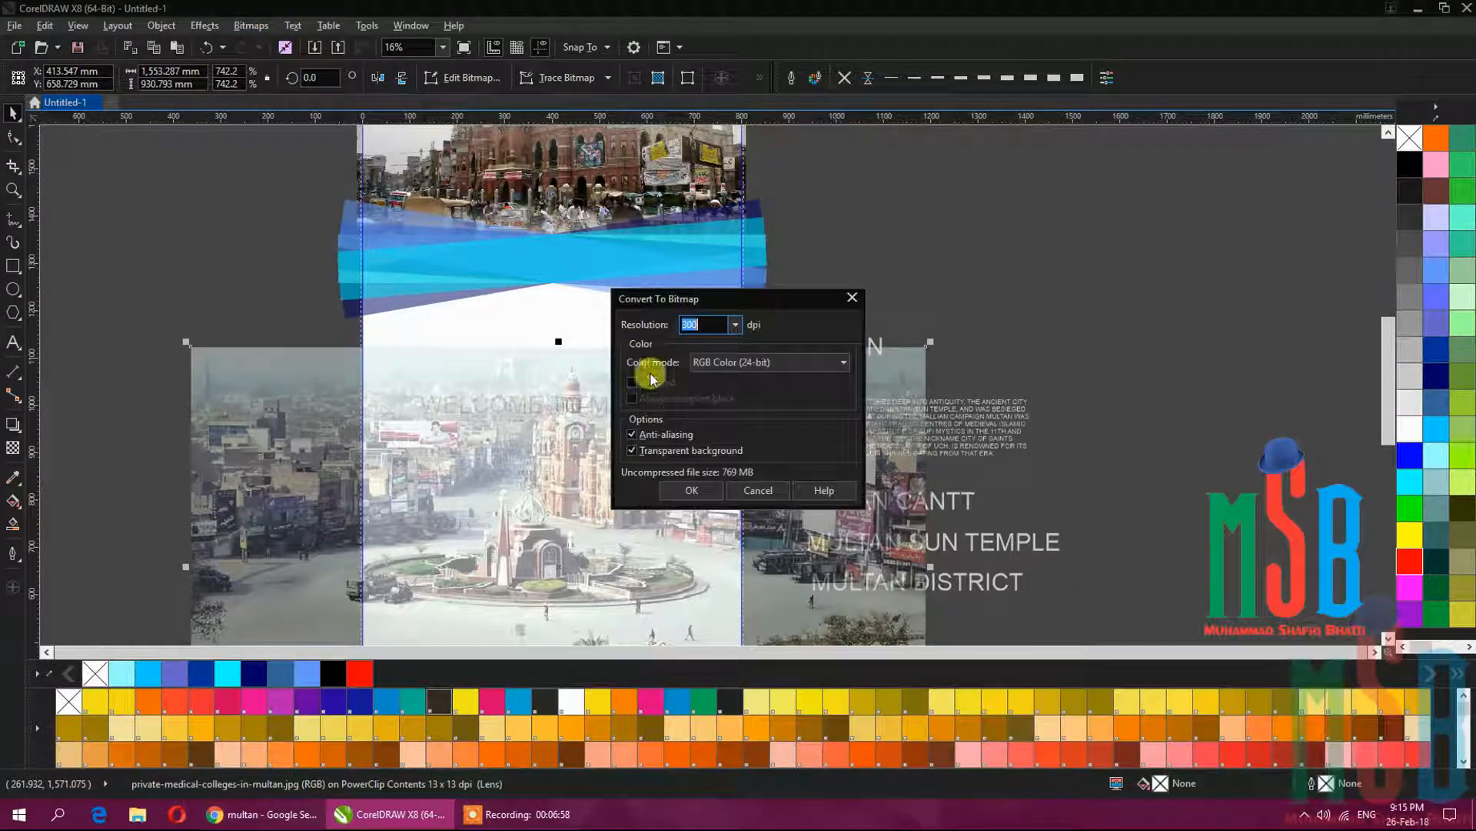
click(695, 483)
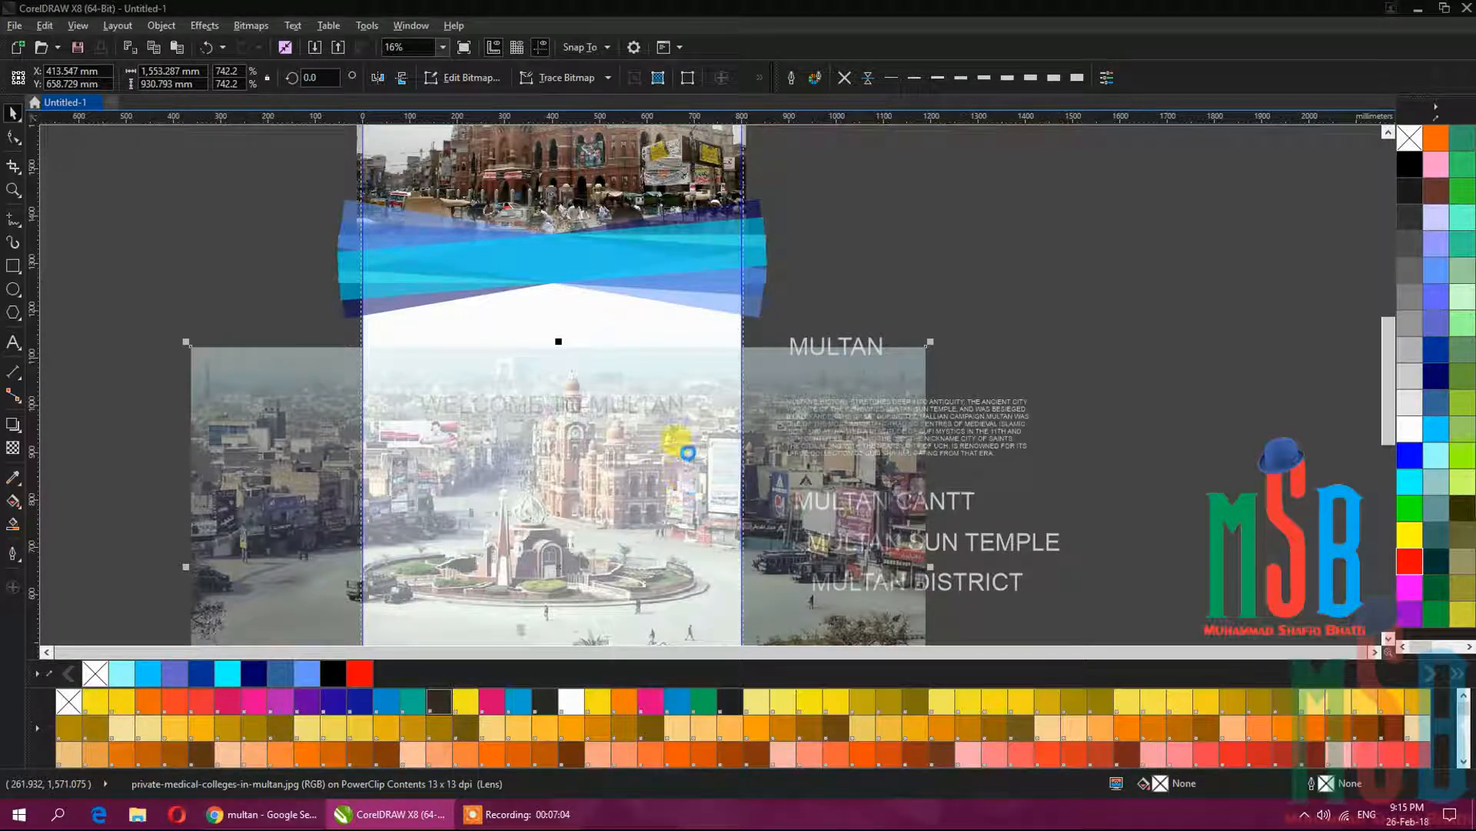
click(324, 367)
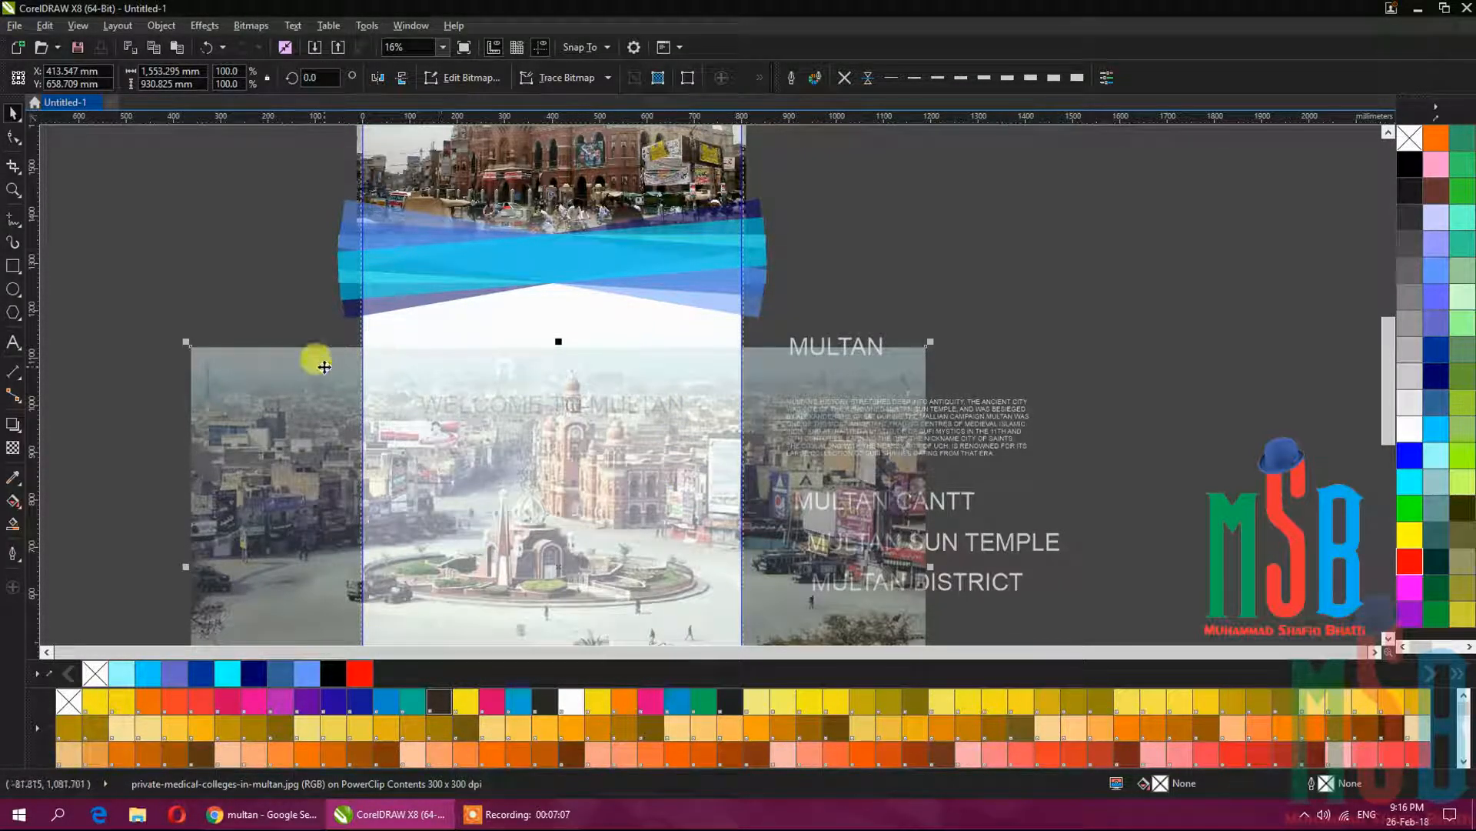
Fade out the city photo's upper edge with a vertical linear transparency reaching 100 at the edge.
click(15, 450)
drag(536, 425, 537, 358)
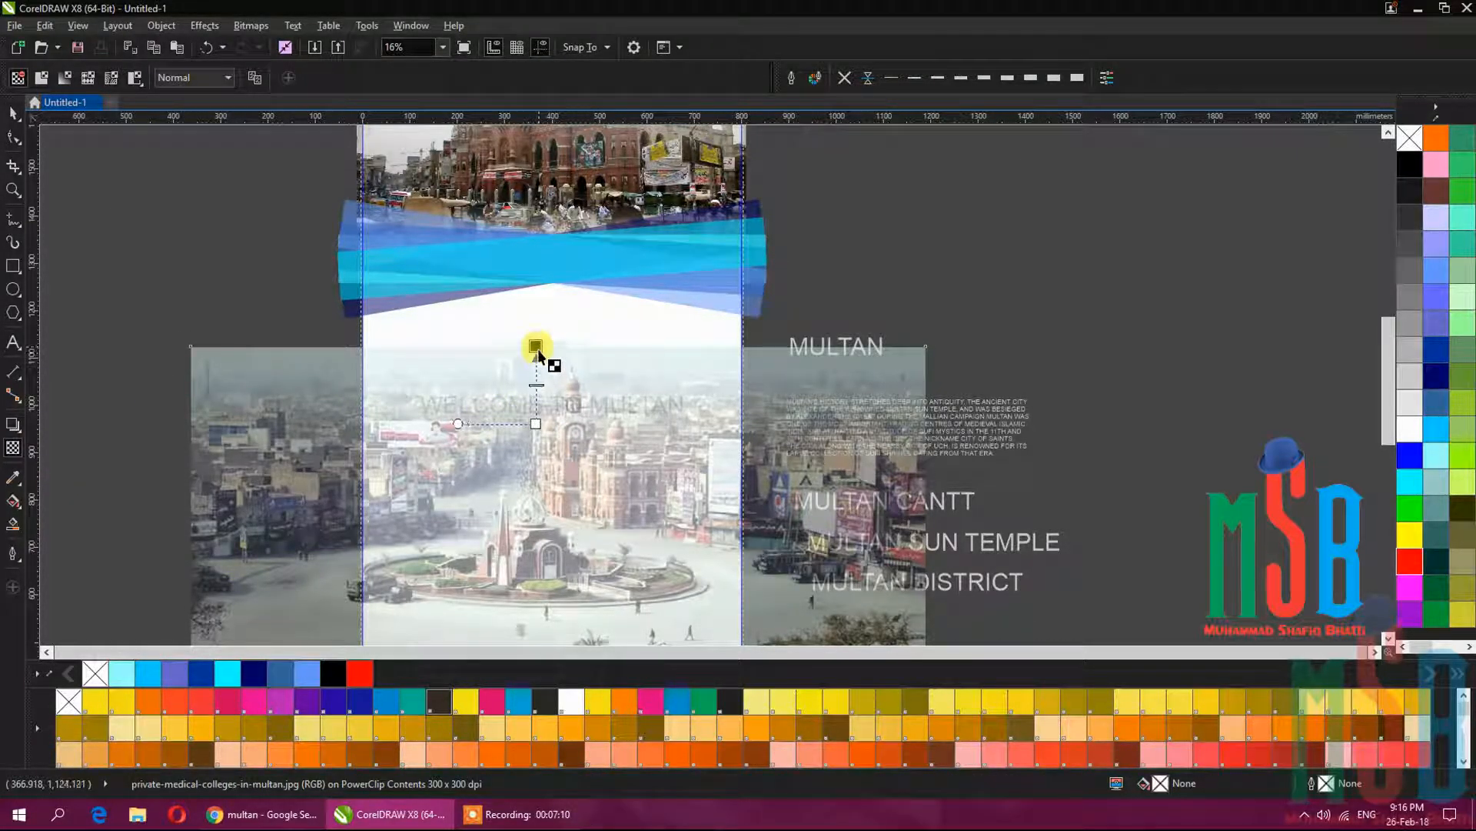
click(536, 347)
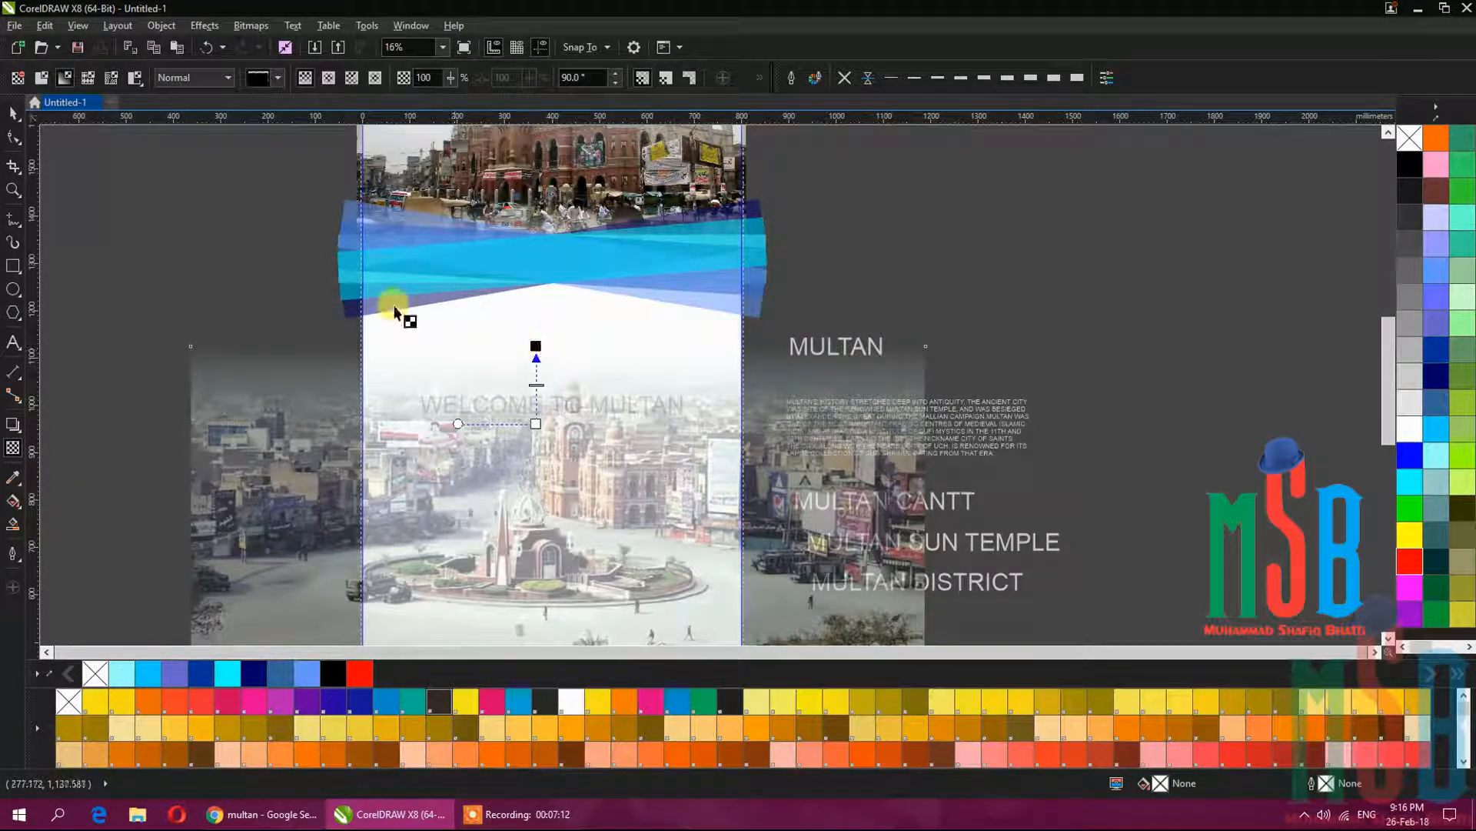
click(13, 113)
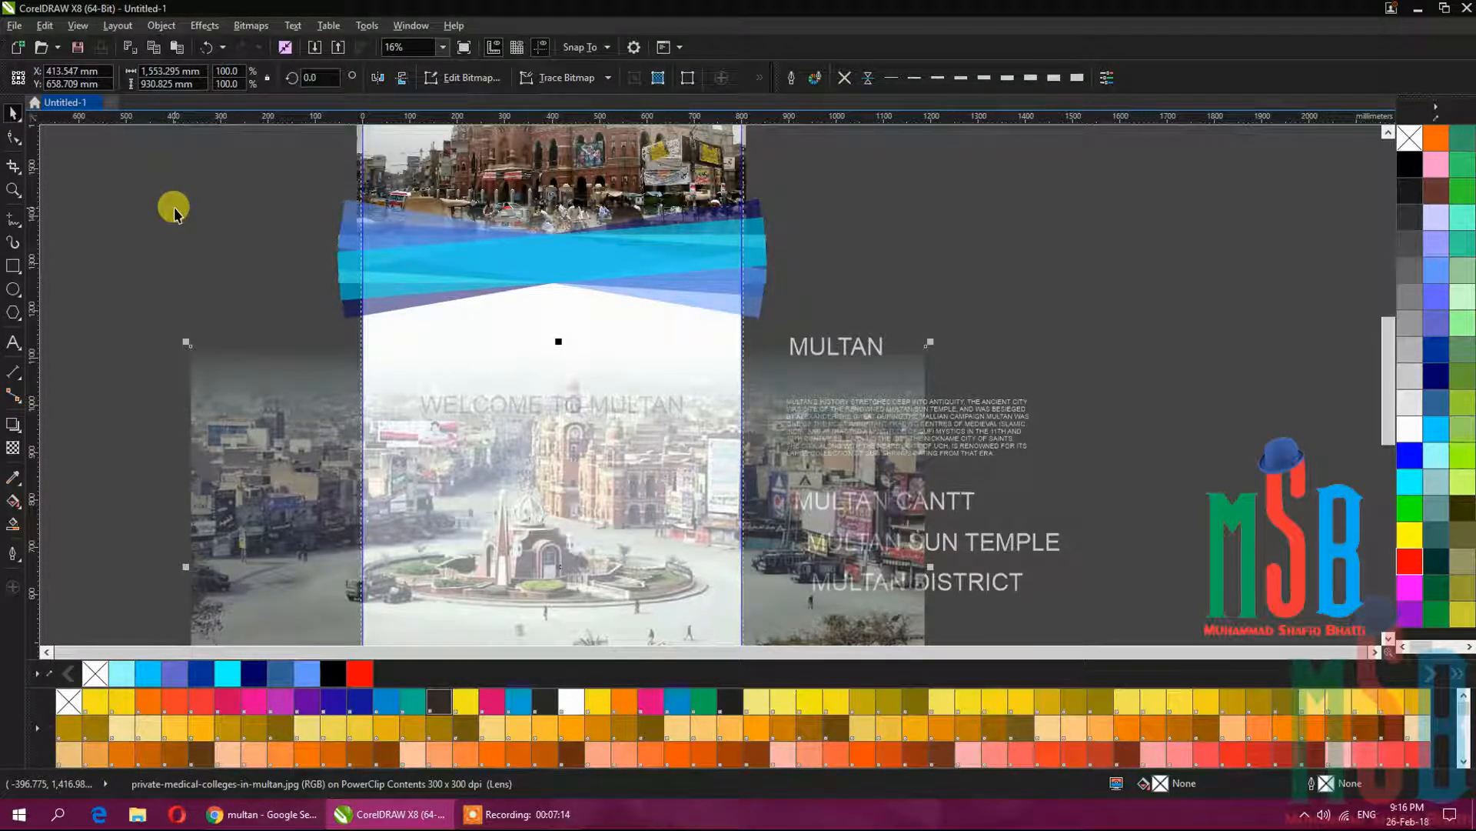
Finish editing the banner's PowerClip contents and deselect the banner.
right_click(421, 323)
click(605, 360)
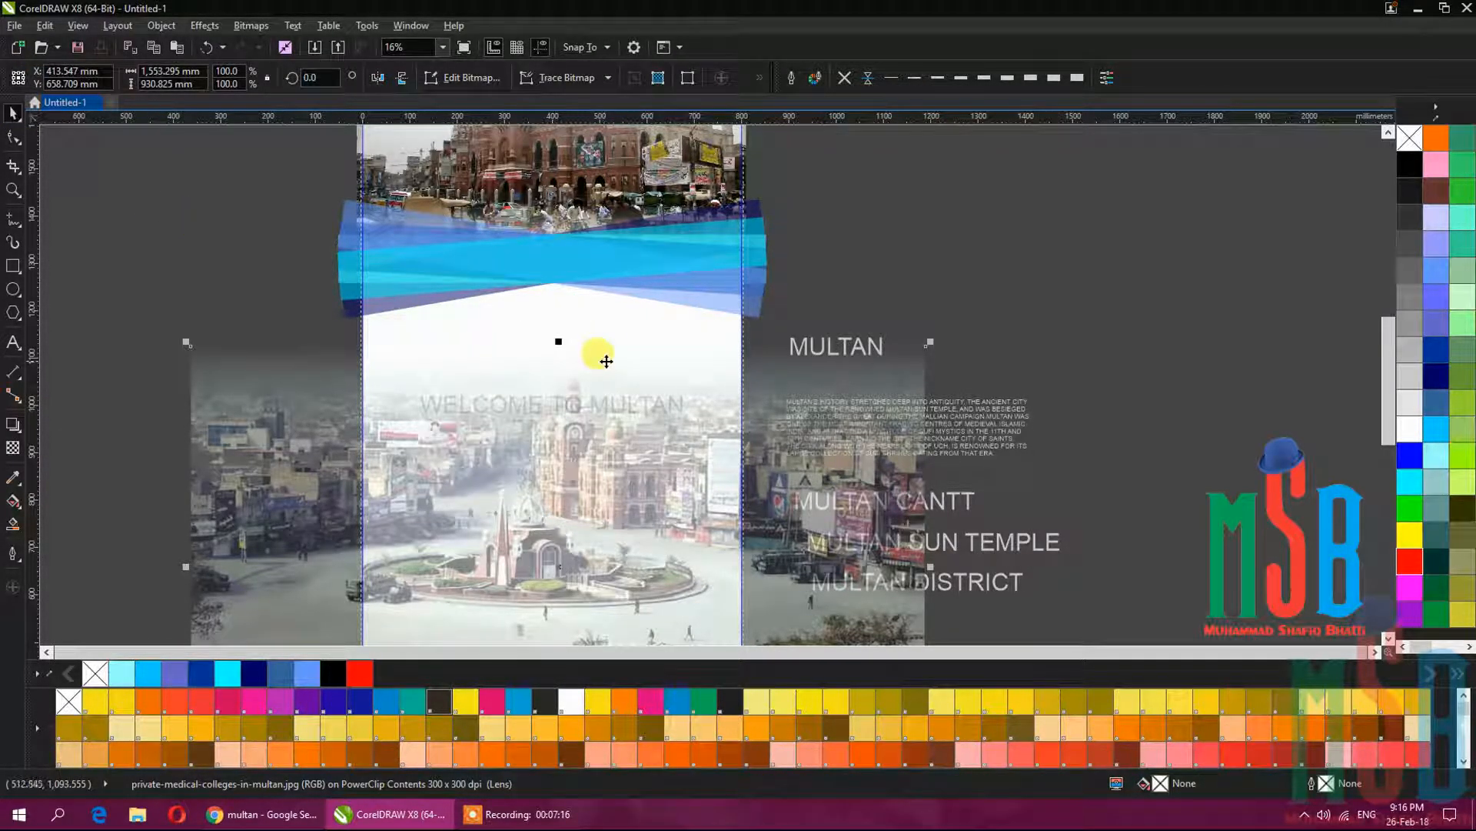
right_click(638, 355)
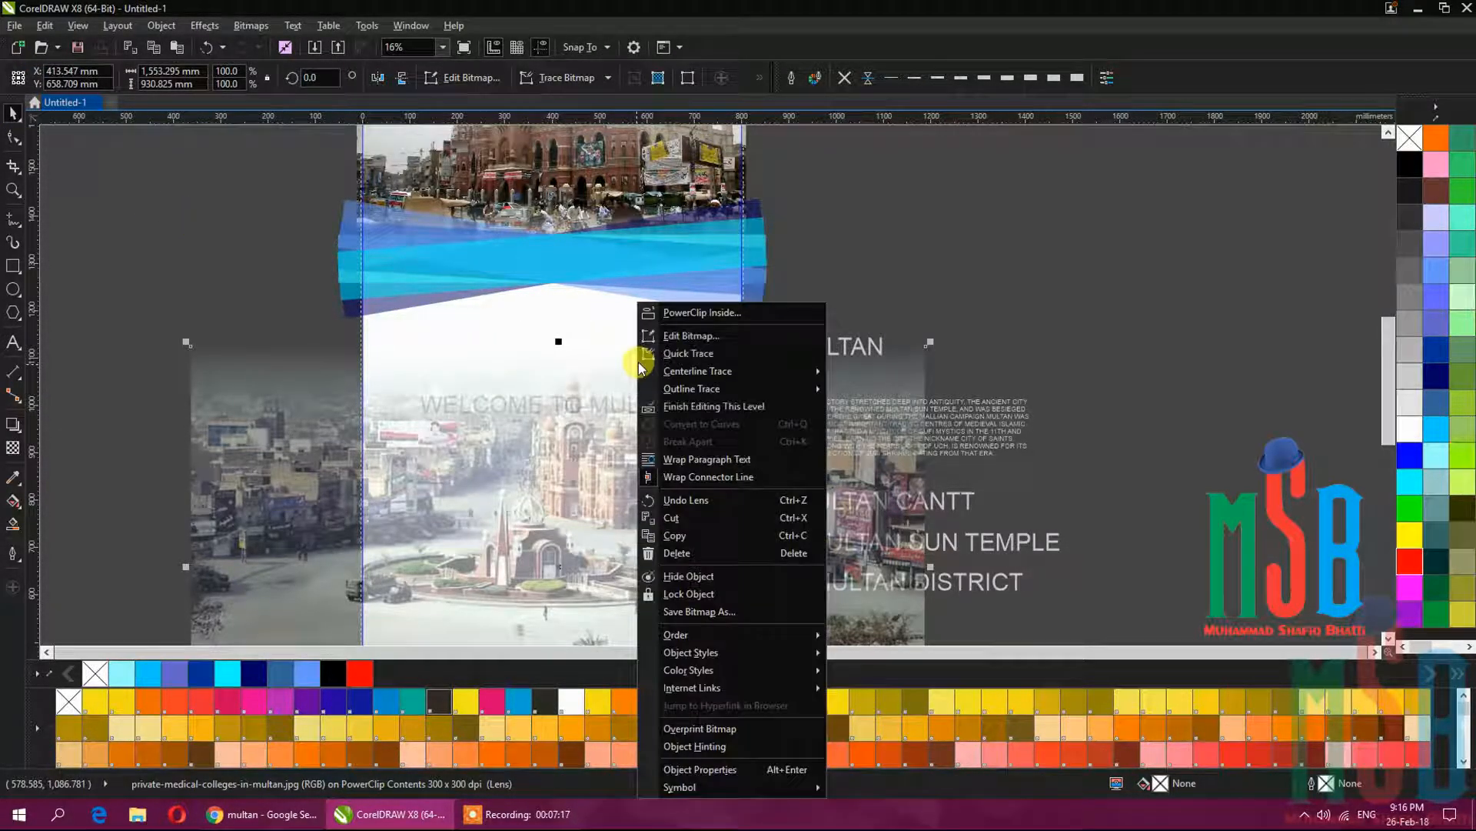
click(679, 406)
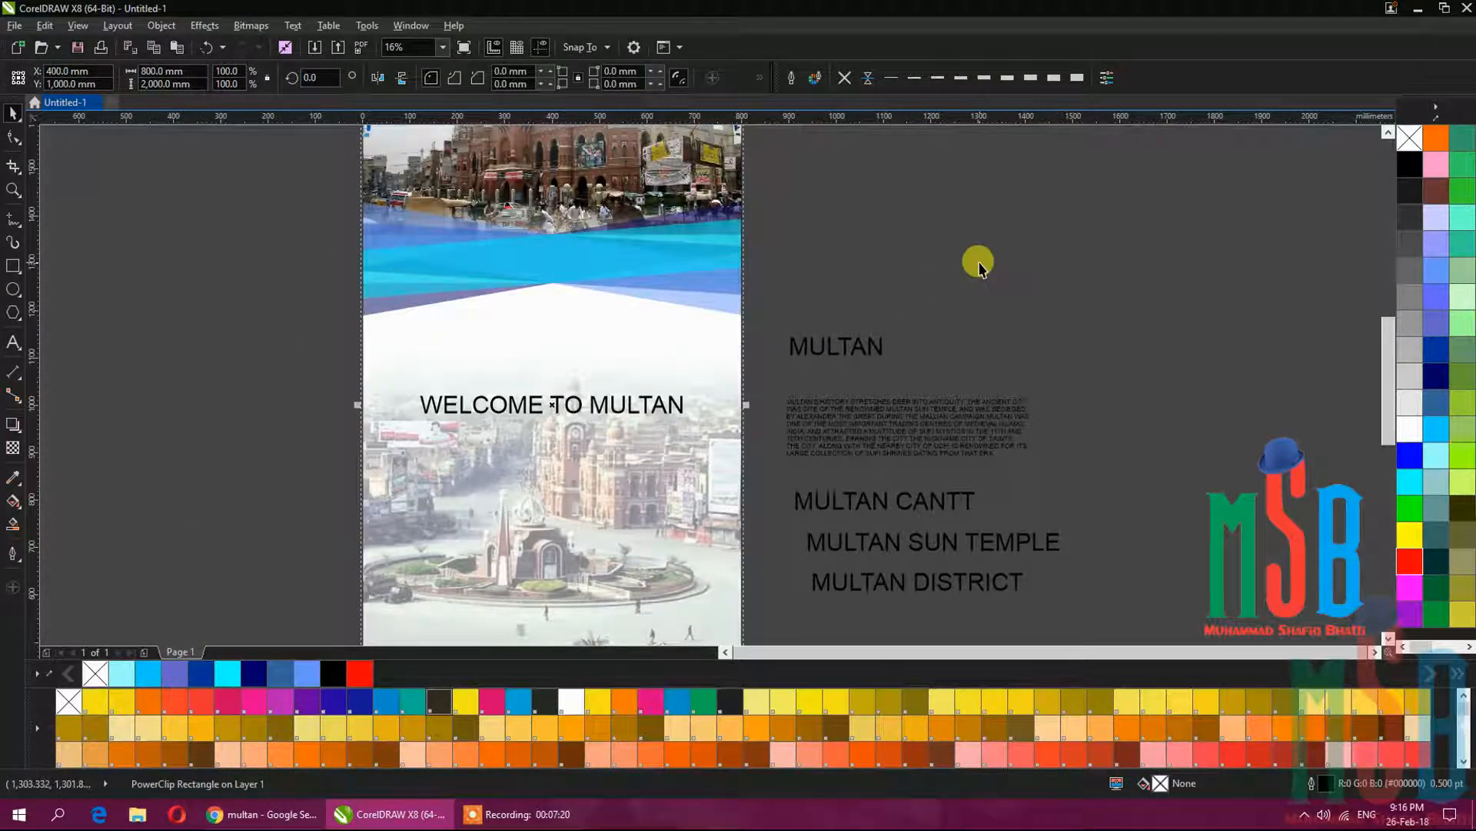
click(946, 266)
Enlarge the "WELCOME TO MULTAN" text about its centre so it spans most of the banner's width.
scroll(946, 265, down, 1)
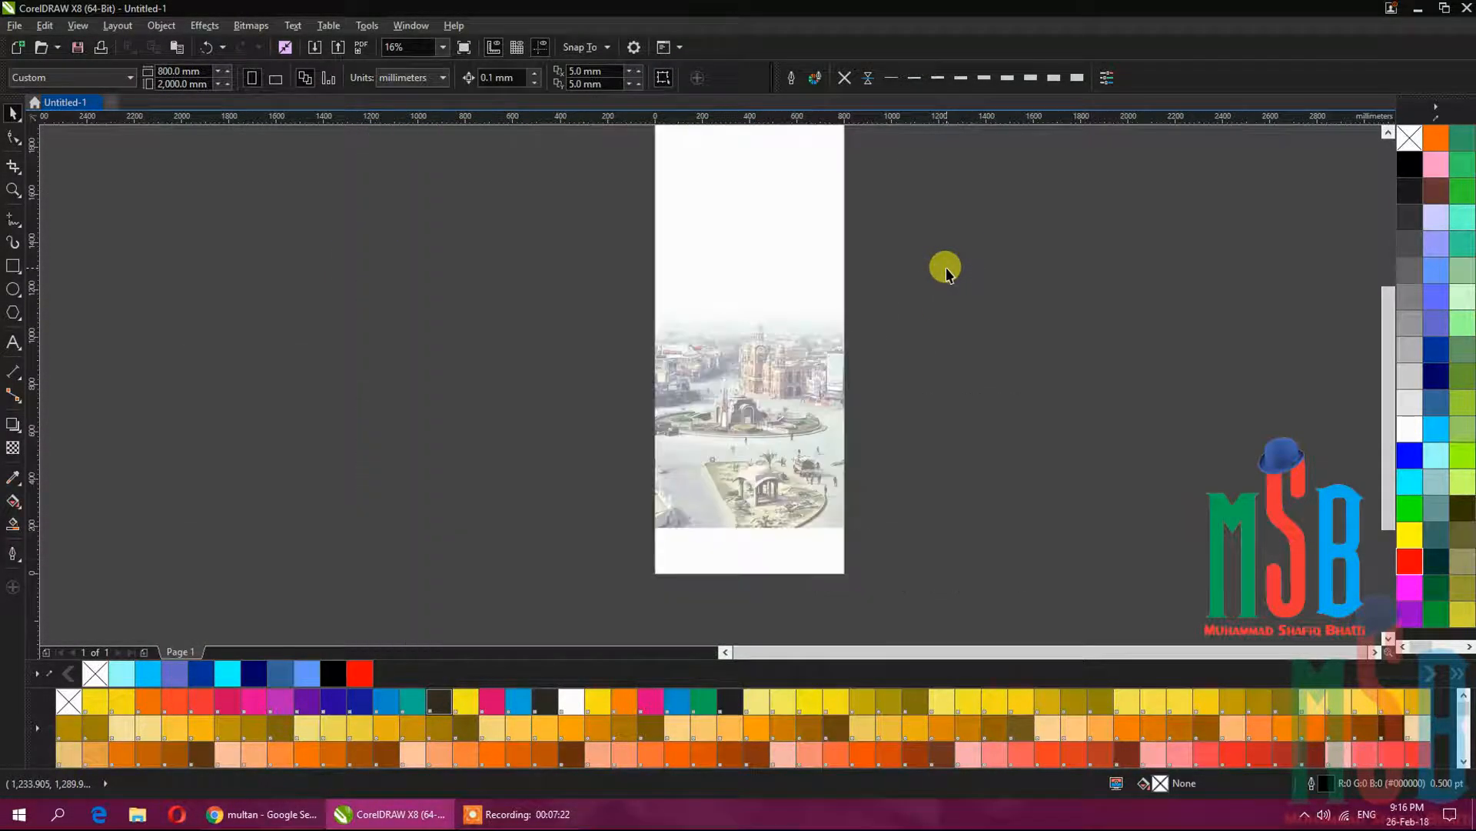
scroll(769, 311, down, 1)
drag(772, 309, 689, 349)
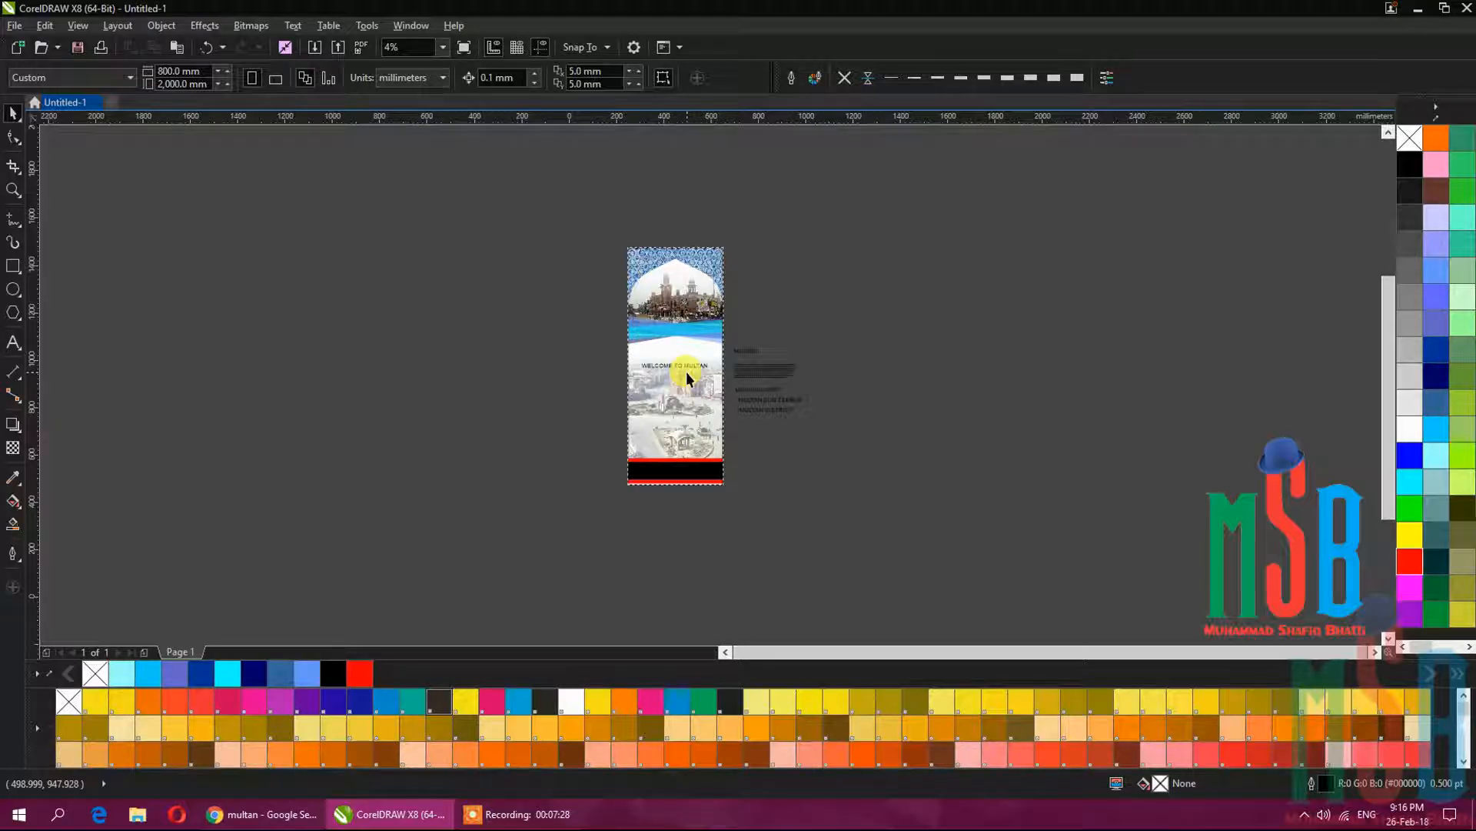
scroll(686, 372, up, 1)
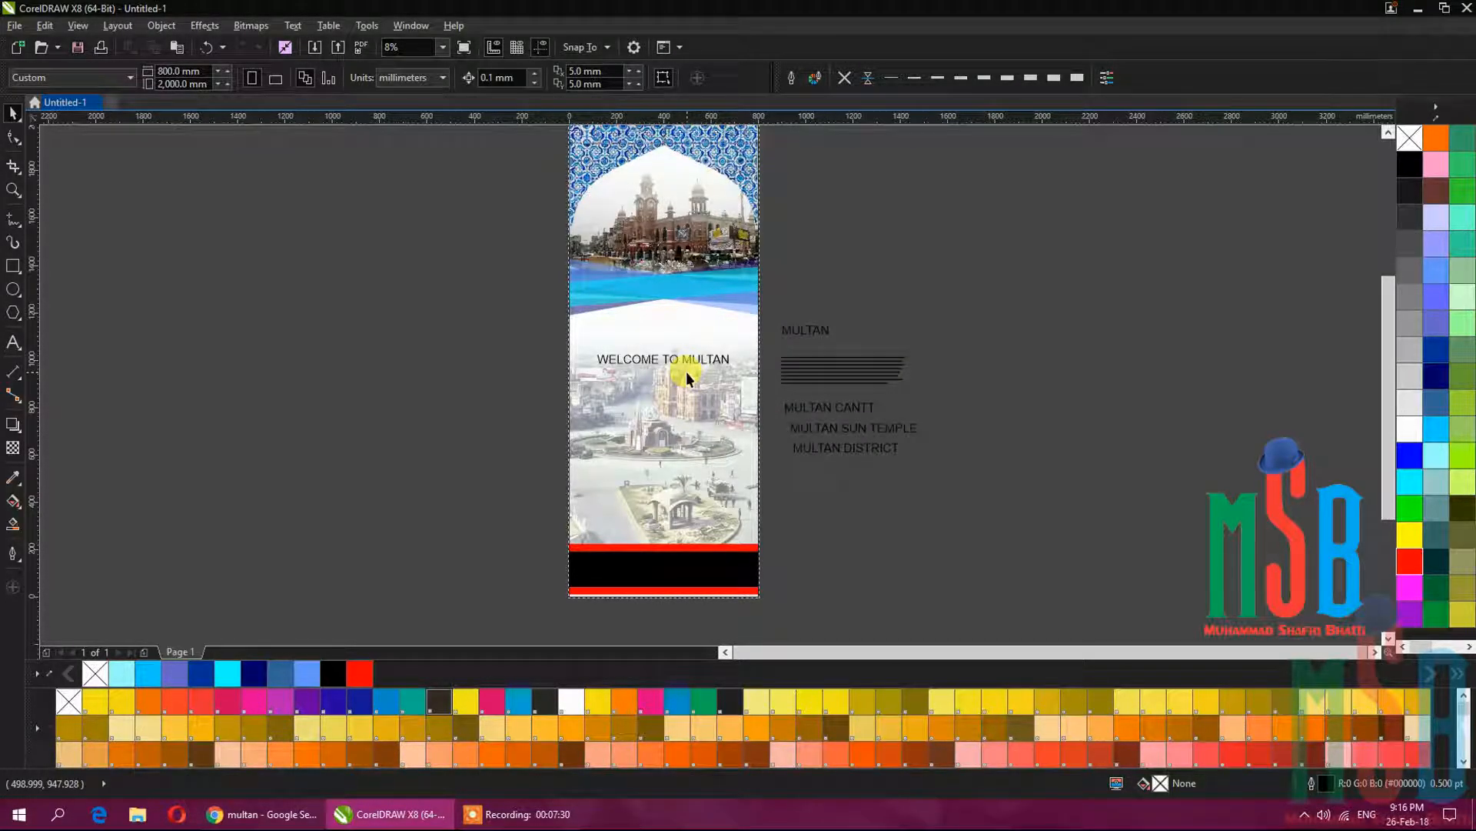
scroll(686, 371, up, 1)
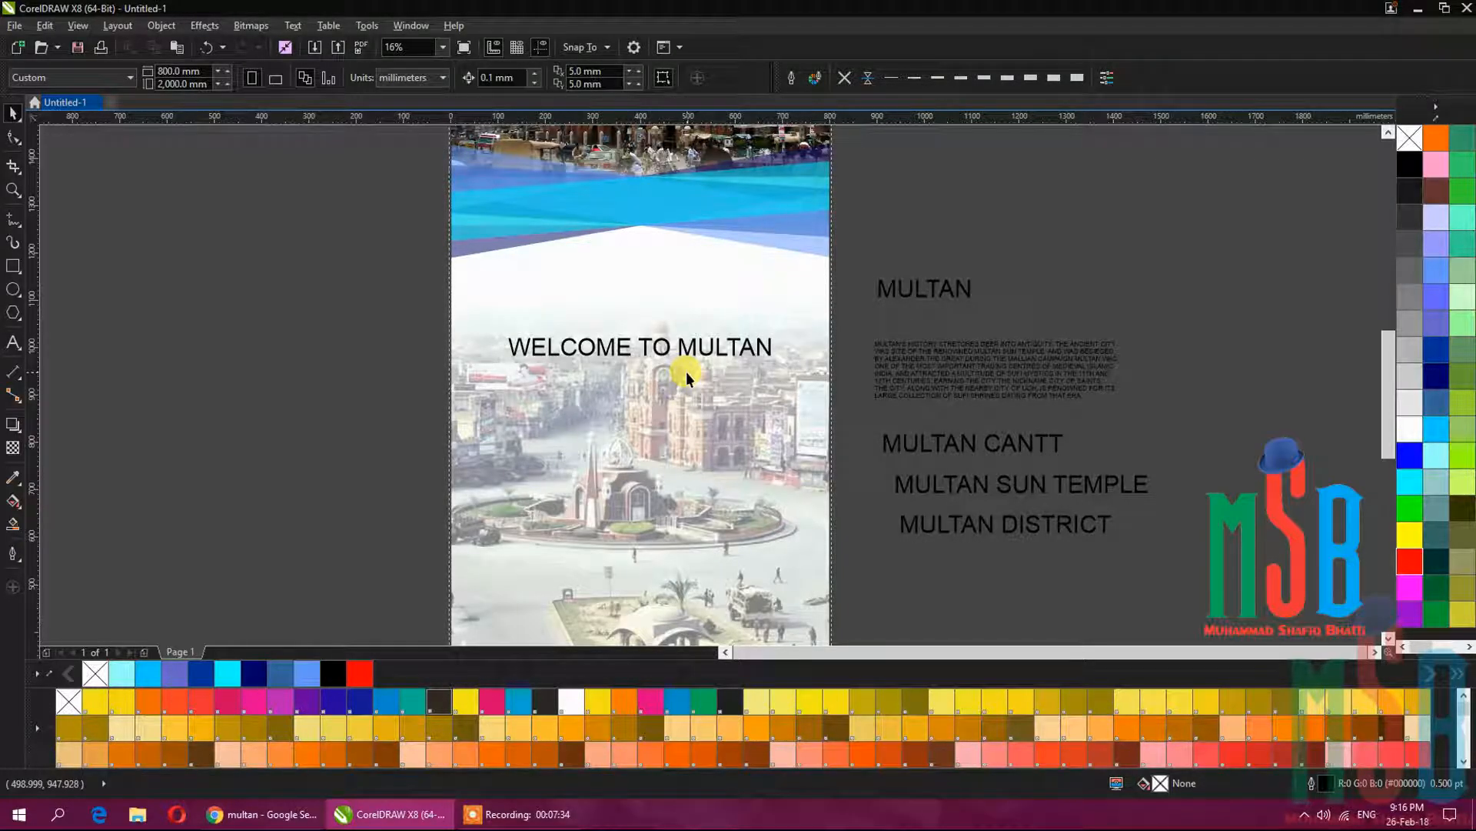
drag(637, 360, 543, 308)
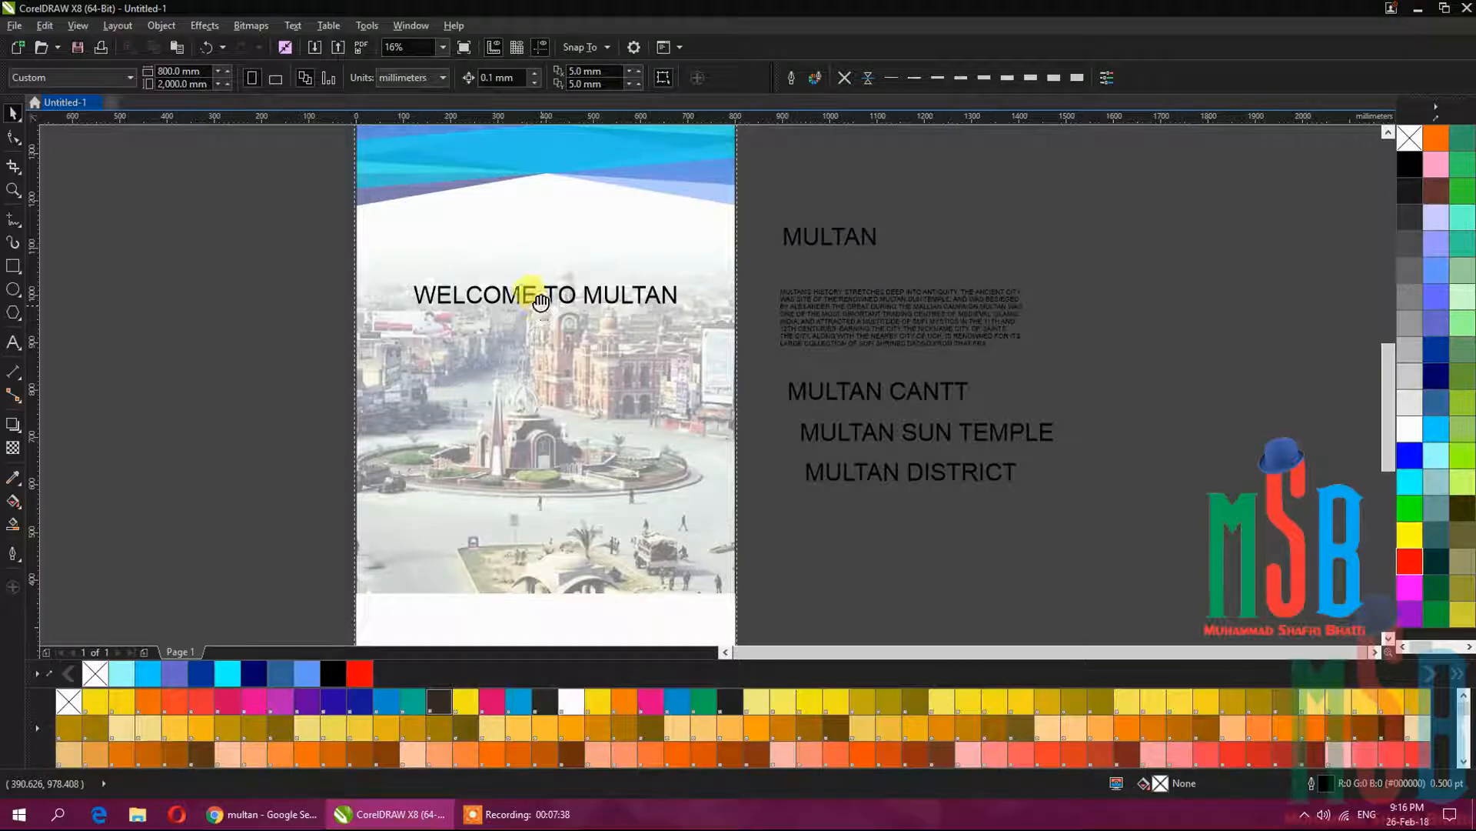
click(550, 293)
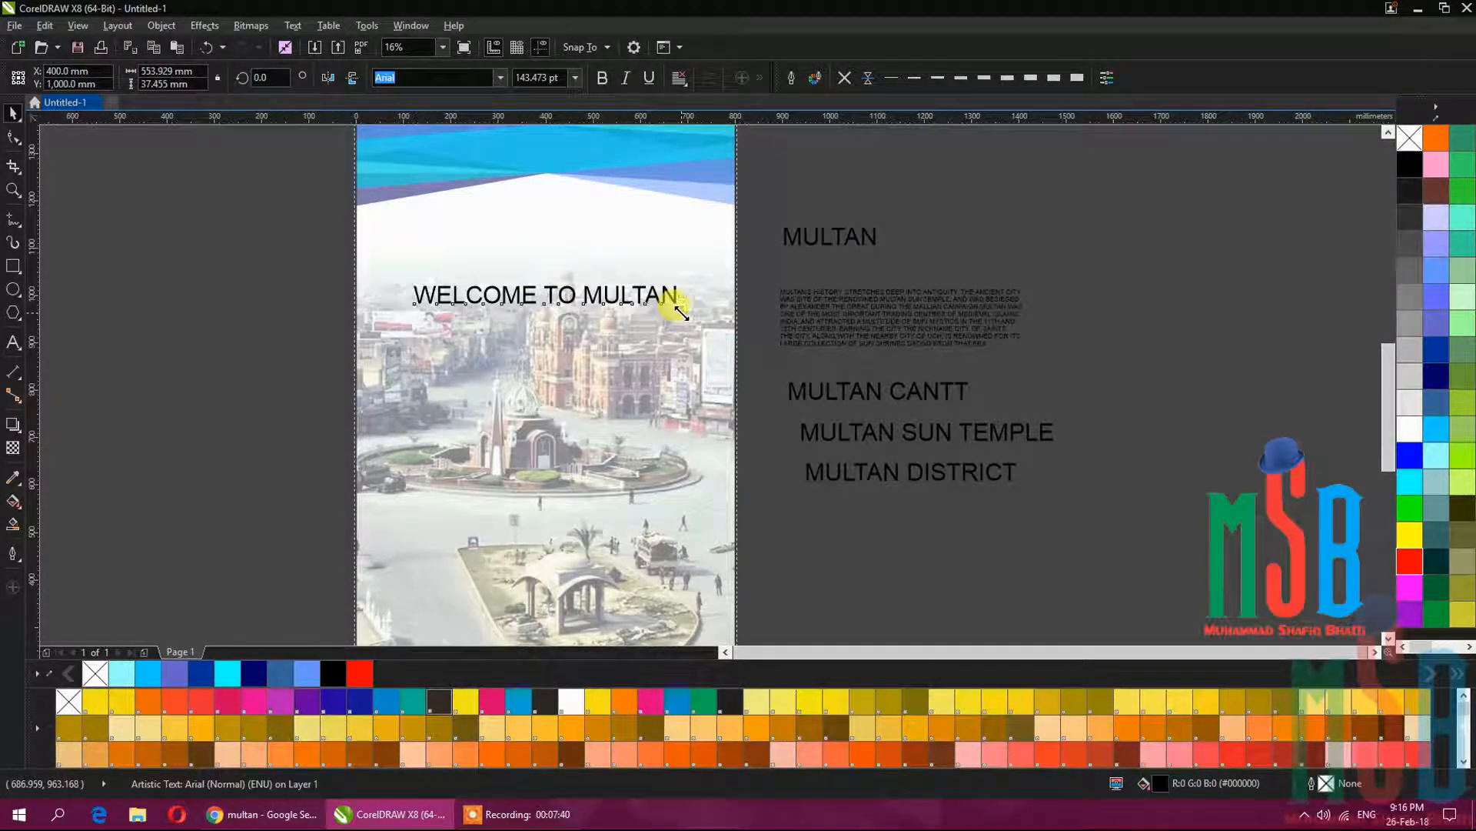
drag(705, 332, 730, 342)
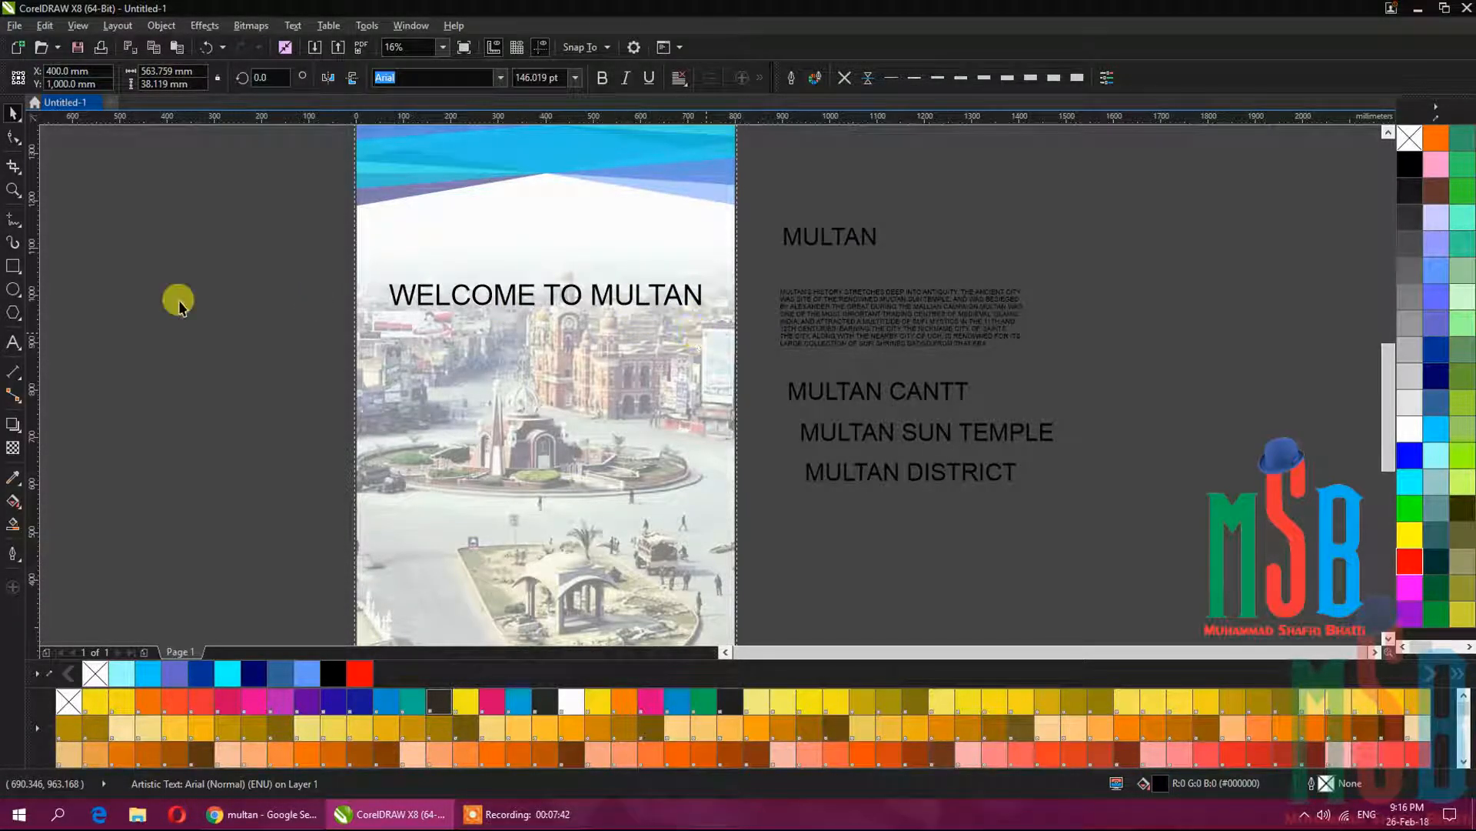
Draw a rectangle about 559 × 75 mm overlapping the banner's side near the "WELCOME TO MULTAN" text.
click(13, 266)
mouse_move(130, 302)
mouse_down()
mouse_move(318, 338)
mouse_move(395, 336)
mouse_up()
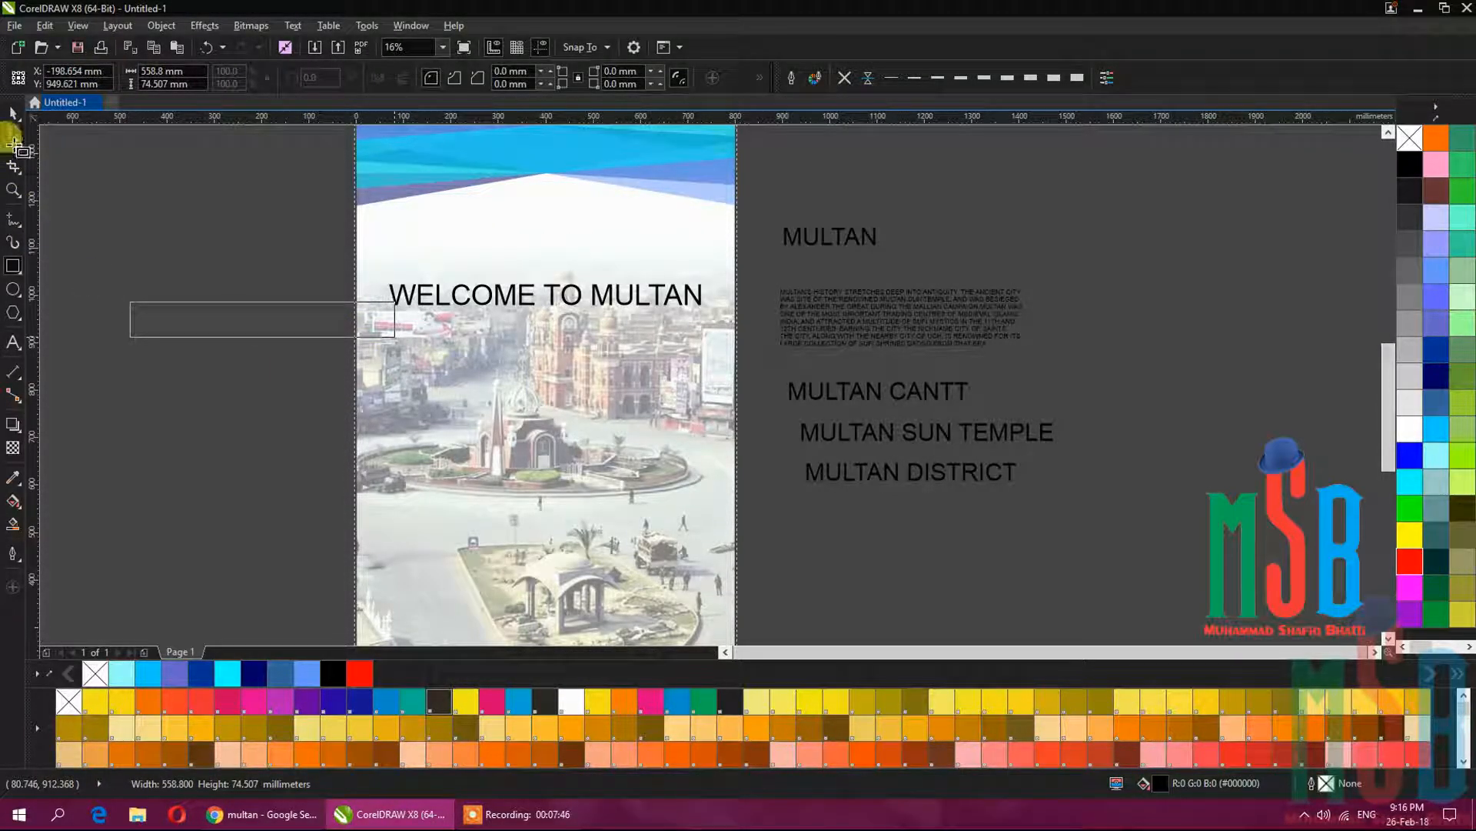
click(12, 114)
Centre the new rectangle over the "WELCOME TO MULTAN" text and widen it on both sides to about 686 mm.
drag(269, 320, 552, 294)
drag(657, 290, 711, 295)
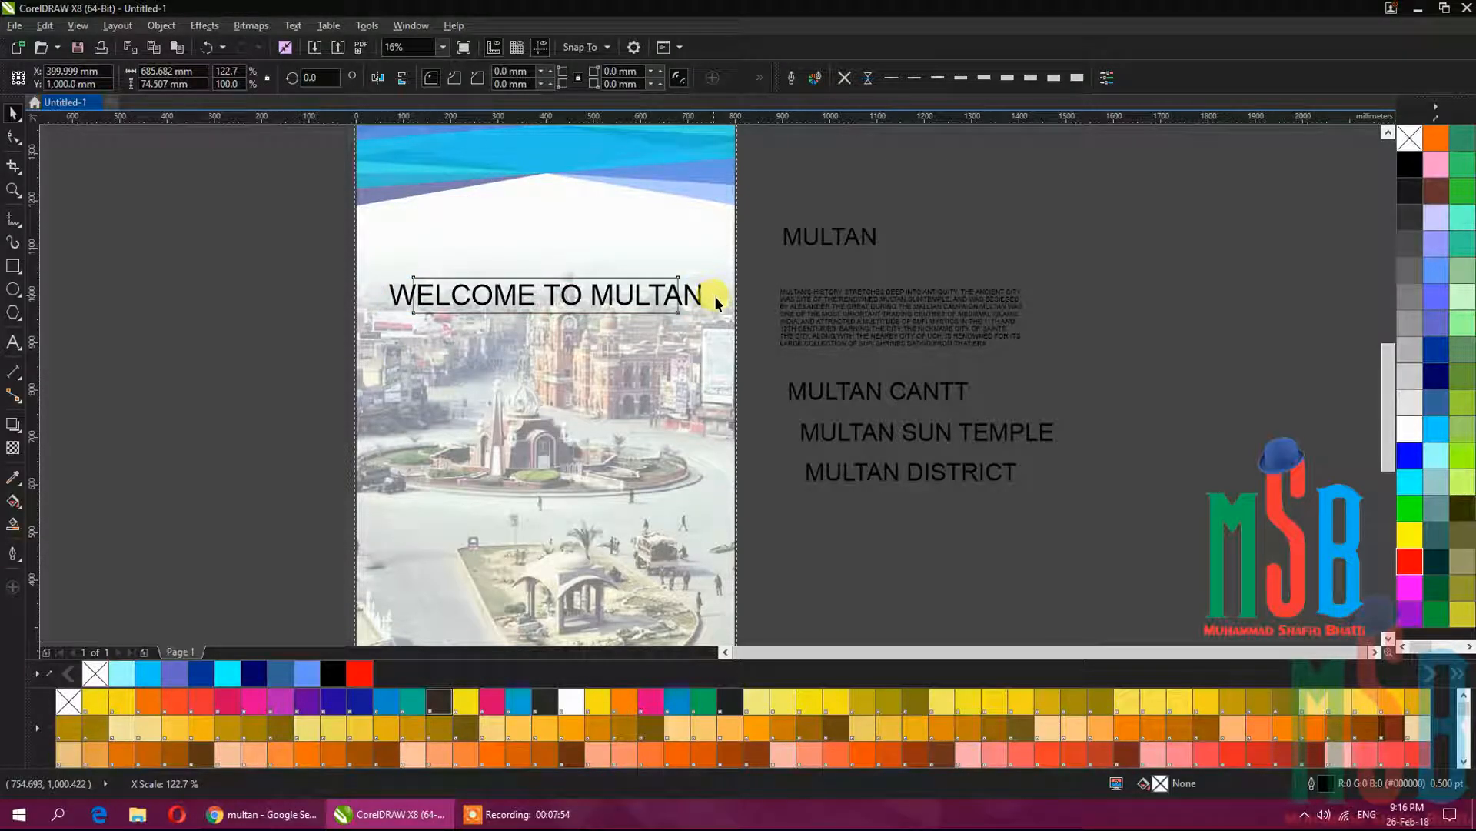
drag(763, 305, 763, 304)
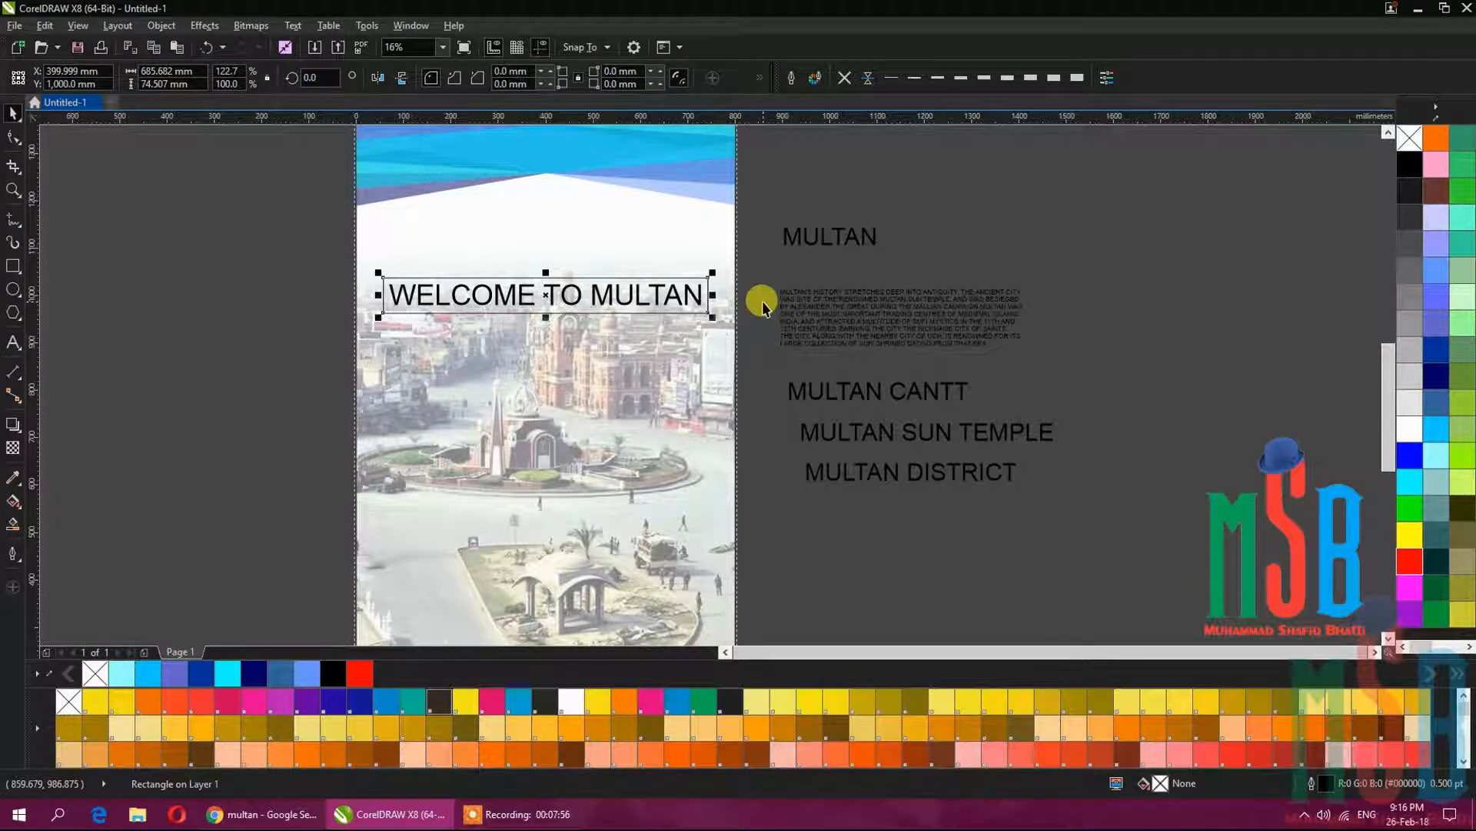
Fill the rectangle over the "WELCOME TO MULTAN" text with yellow and remove its outline.
click(1410, 557)
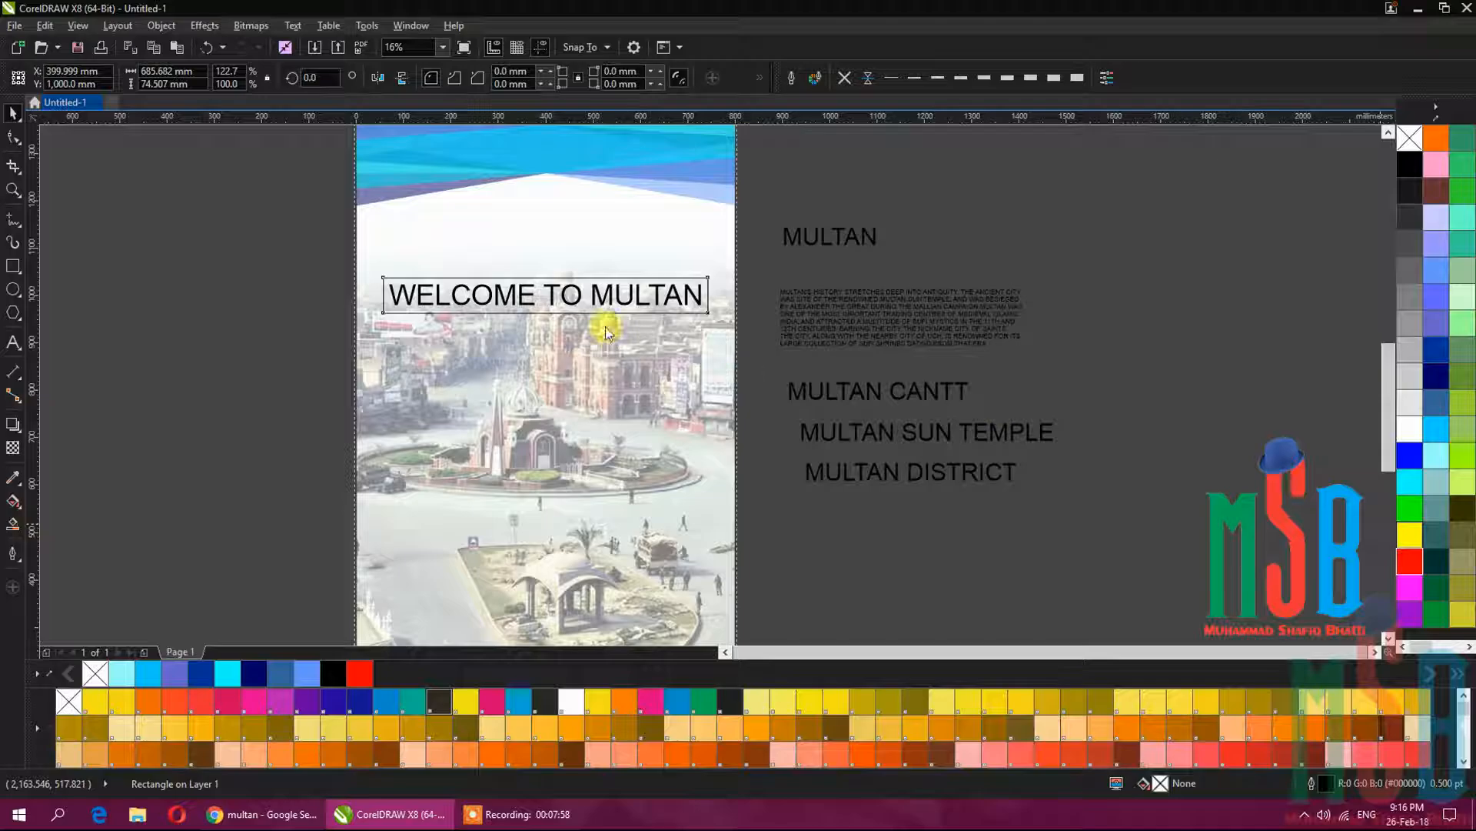
right_click(602, 302)
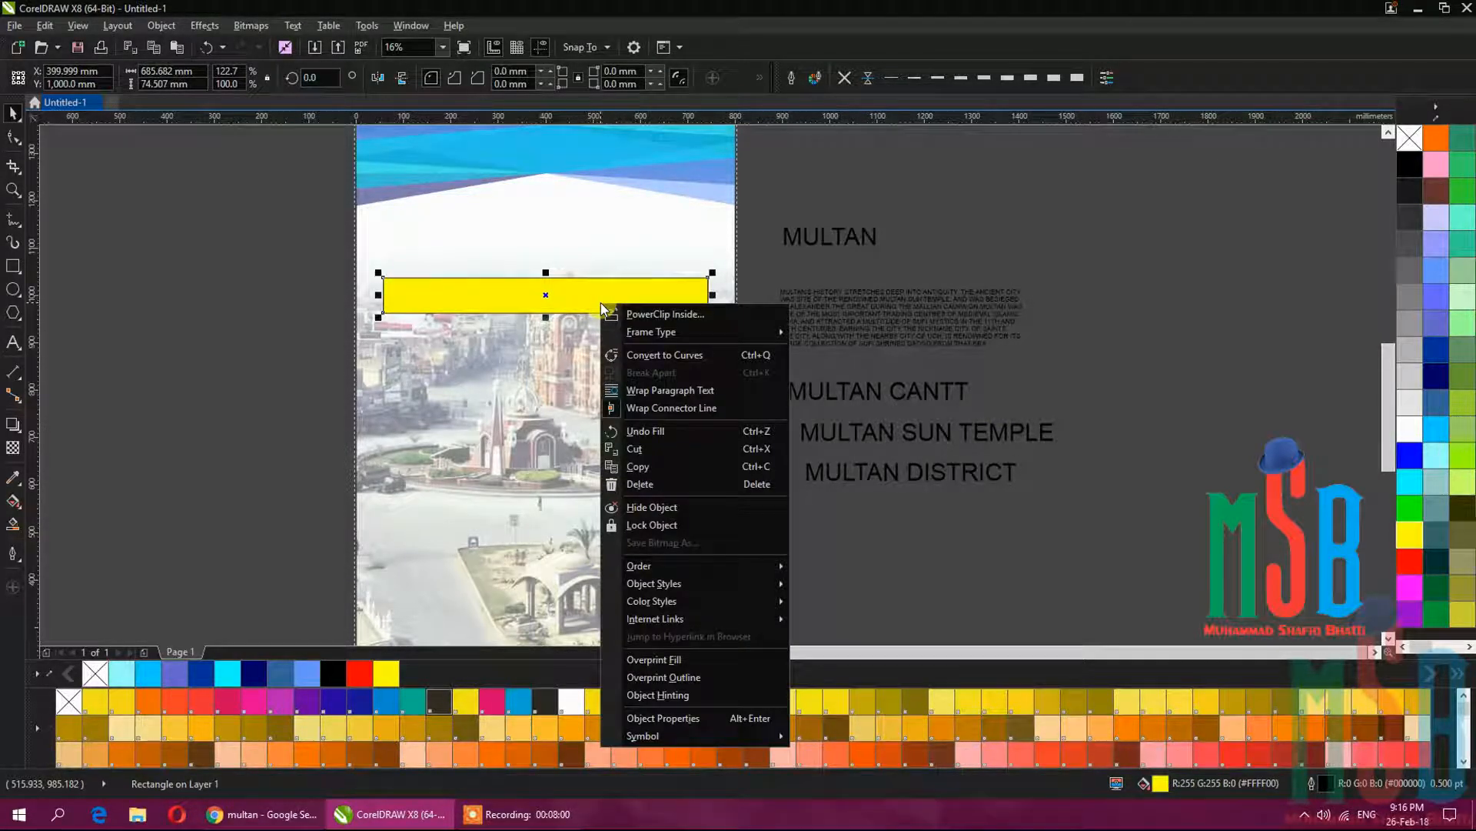
click(844, 78)
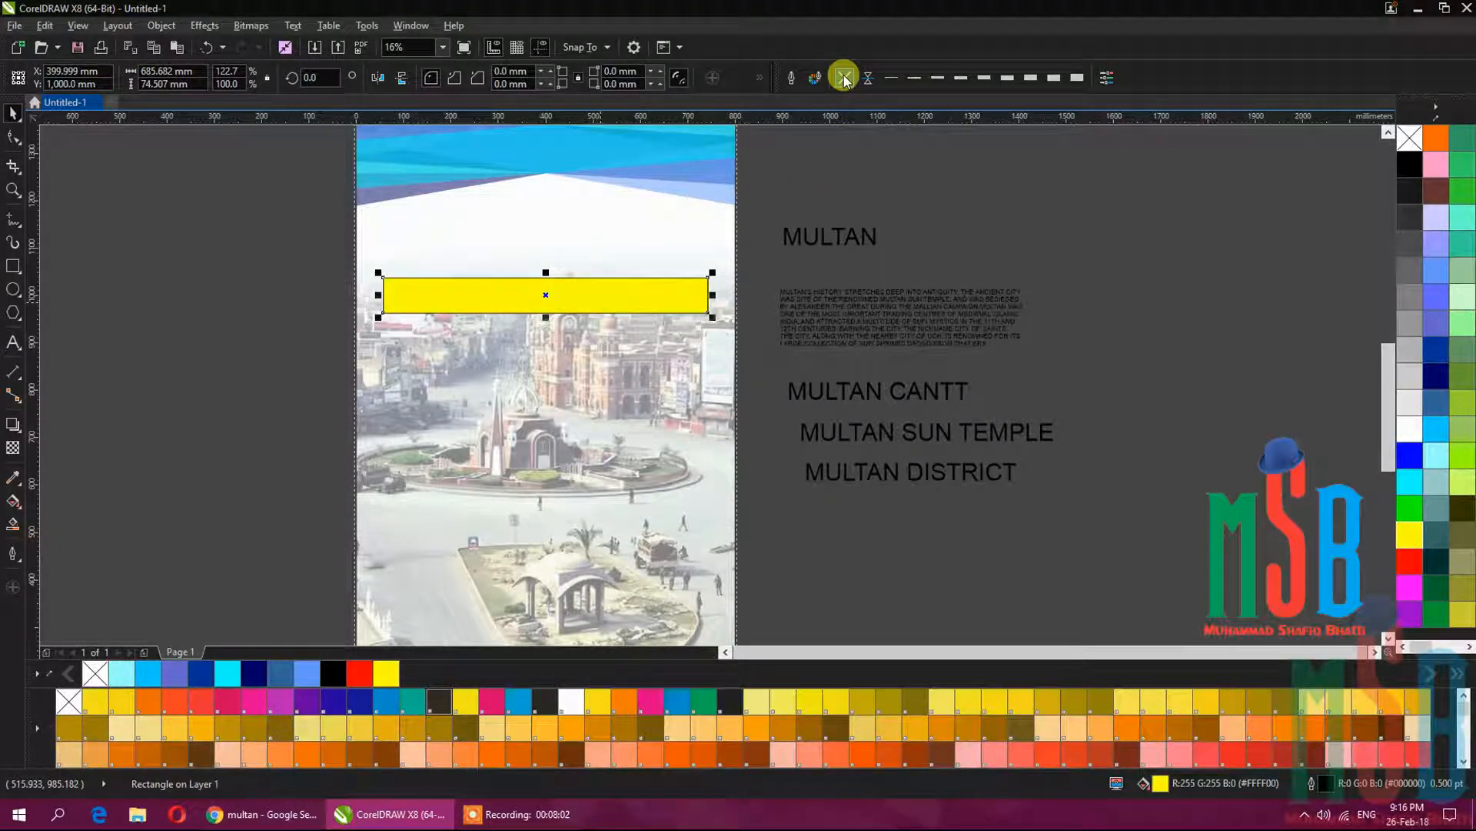
click(802, 209)
Arrange the yellow rectangle behind the "WELCOME TO MULTAN" text at its original place on the banner.
click(646, 291)
right_click(633, 296)
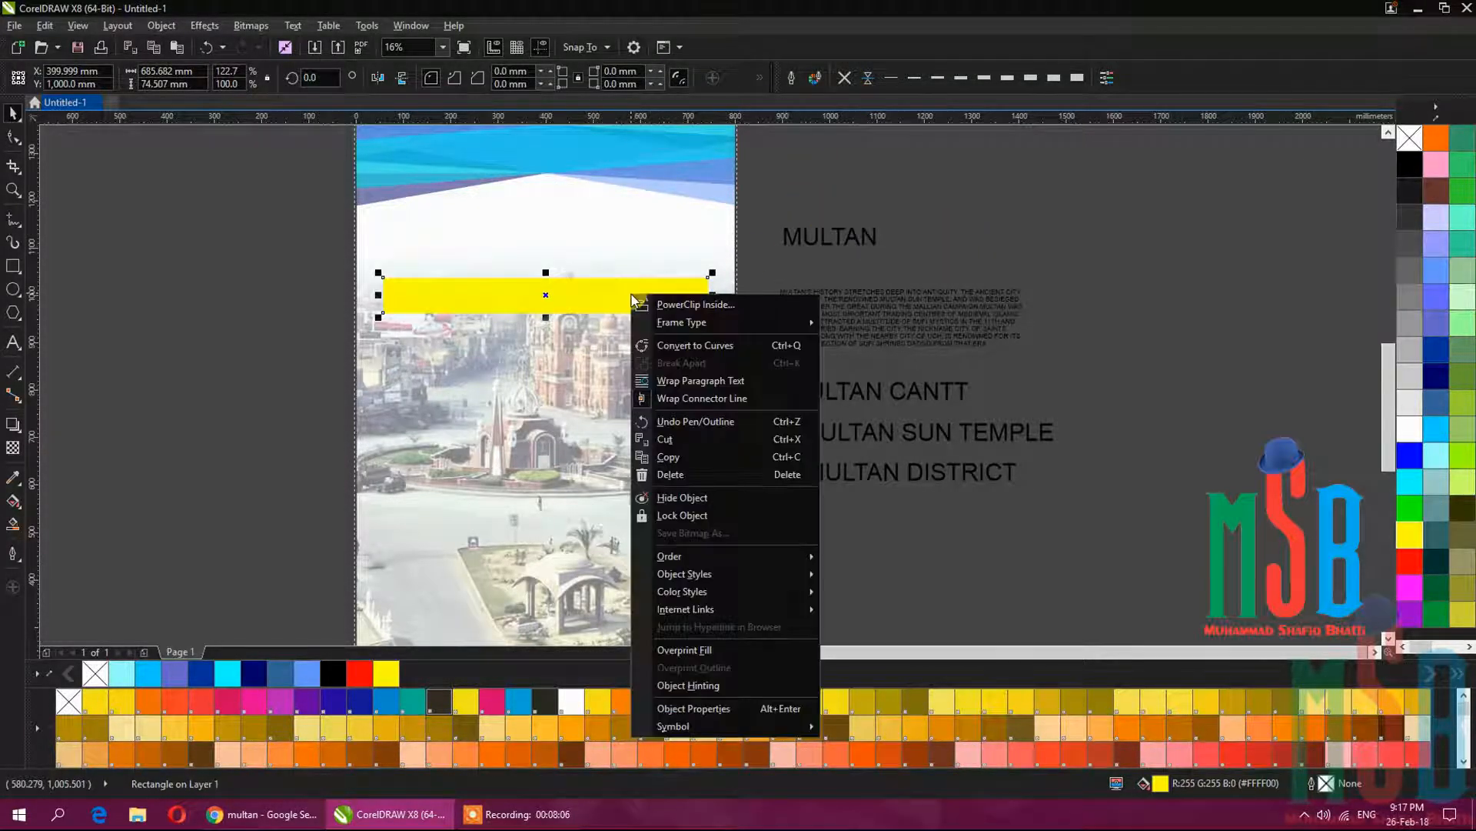
click(1035, 189)
drag(645, 295, 1286, 209)
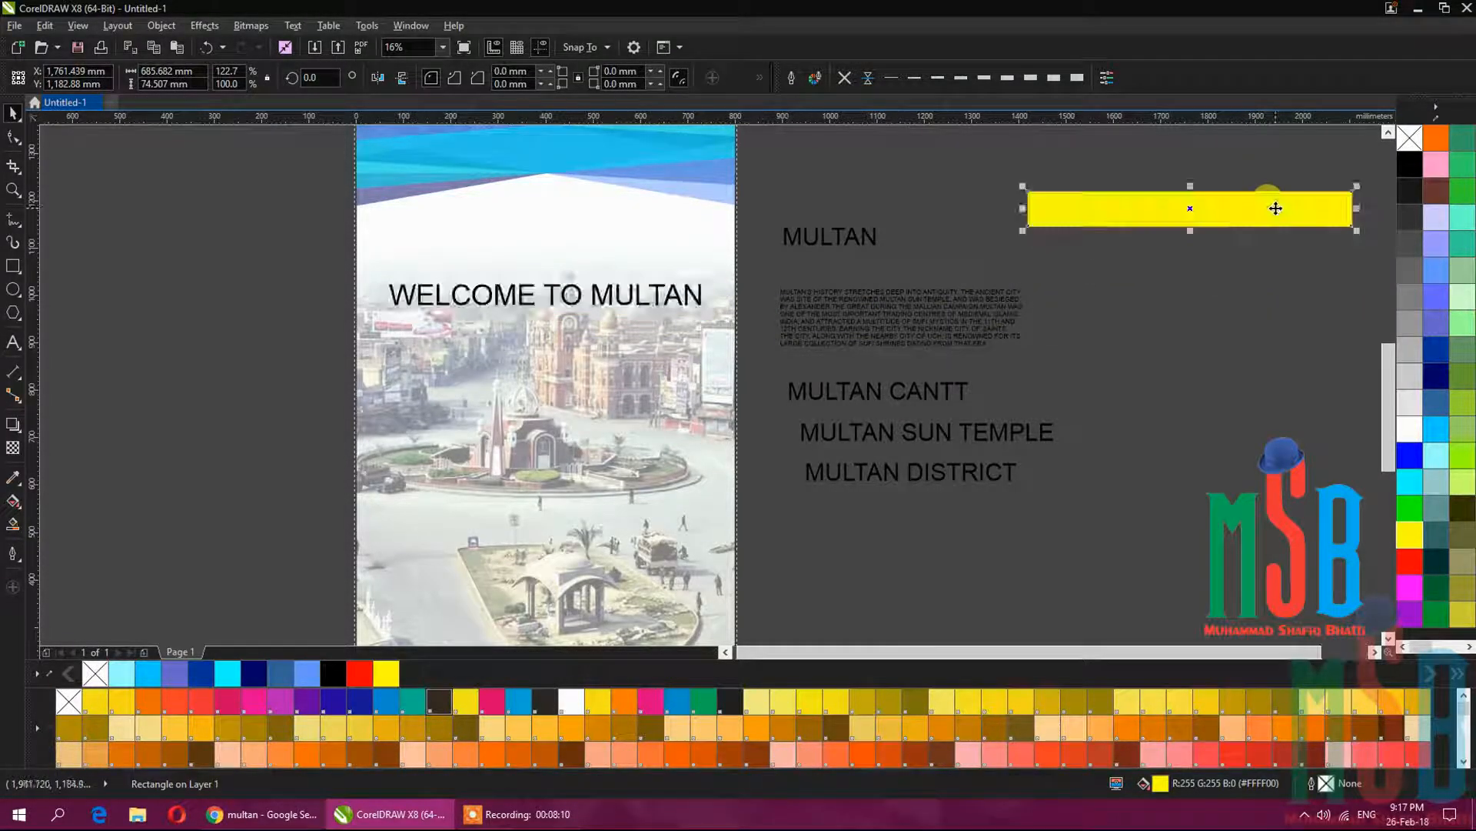
right_click(1275, 208)
click(1120, 180)
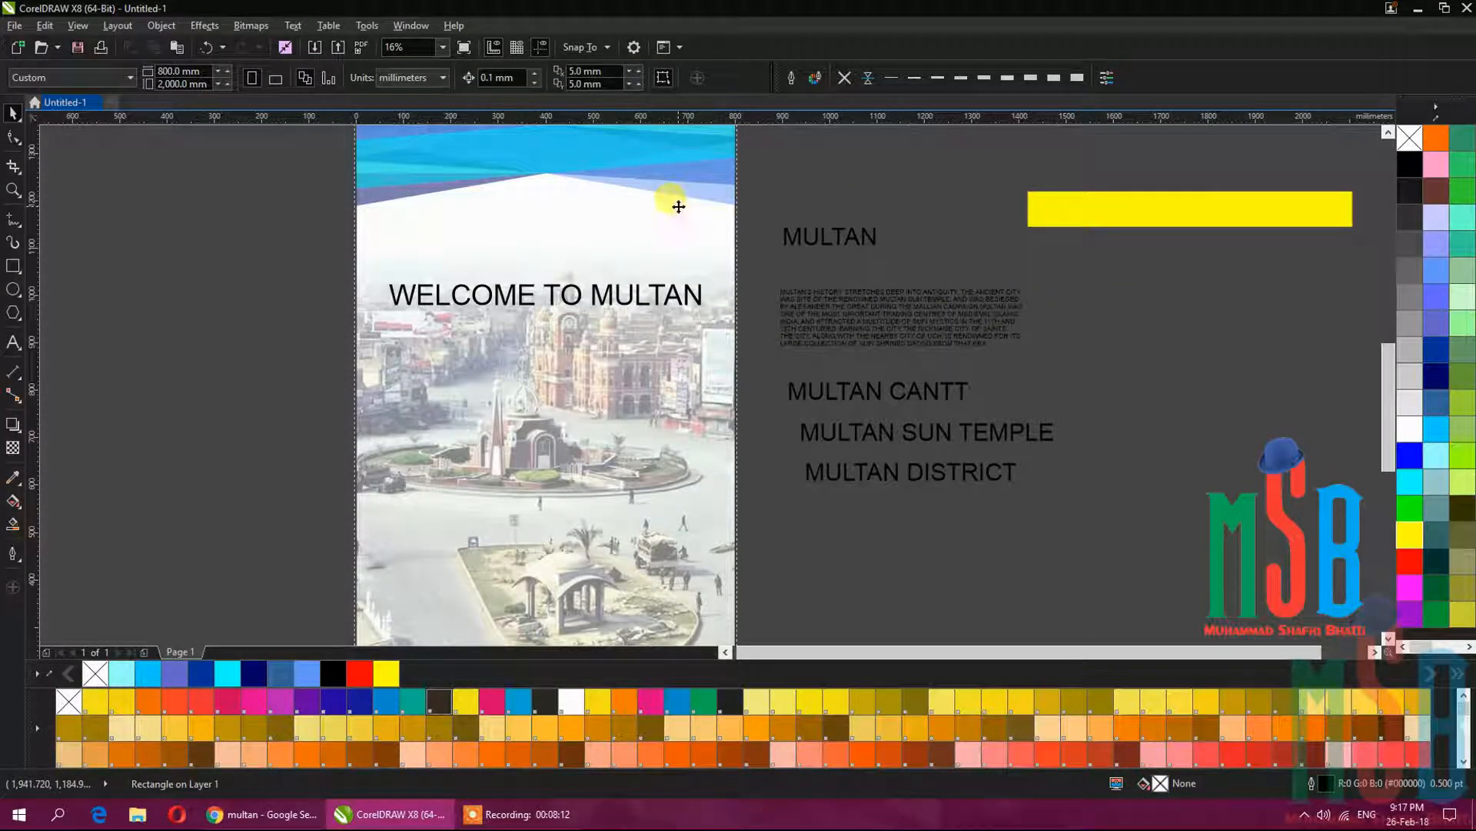
key(ctrl+z)
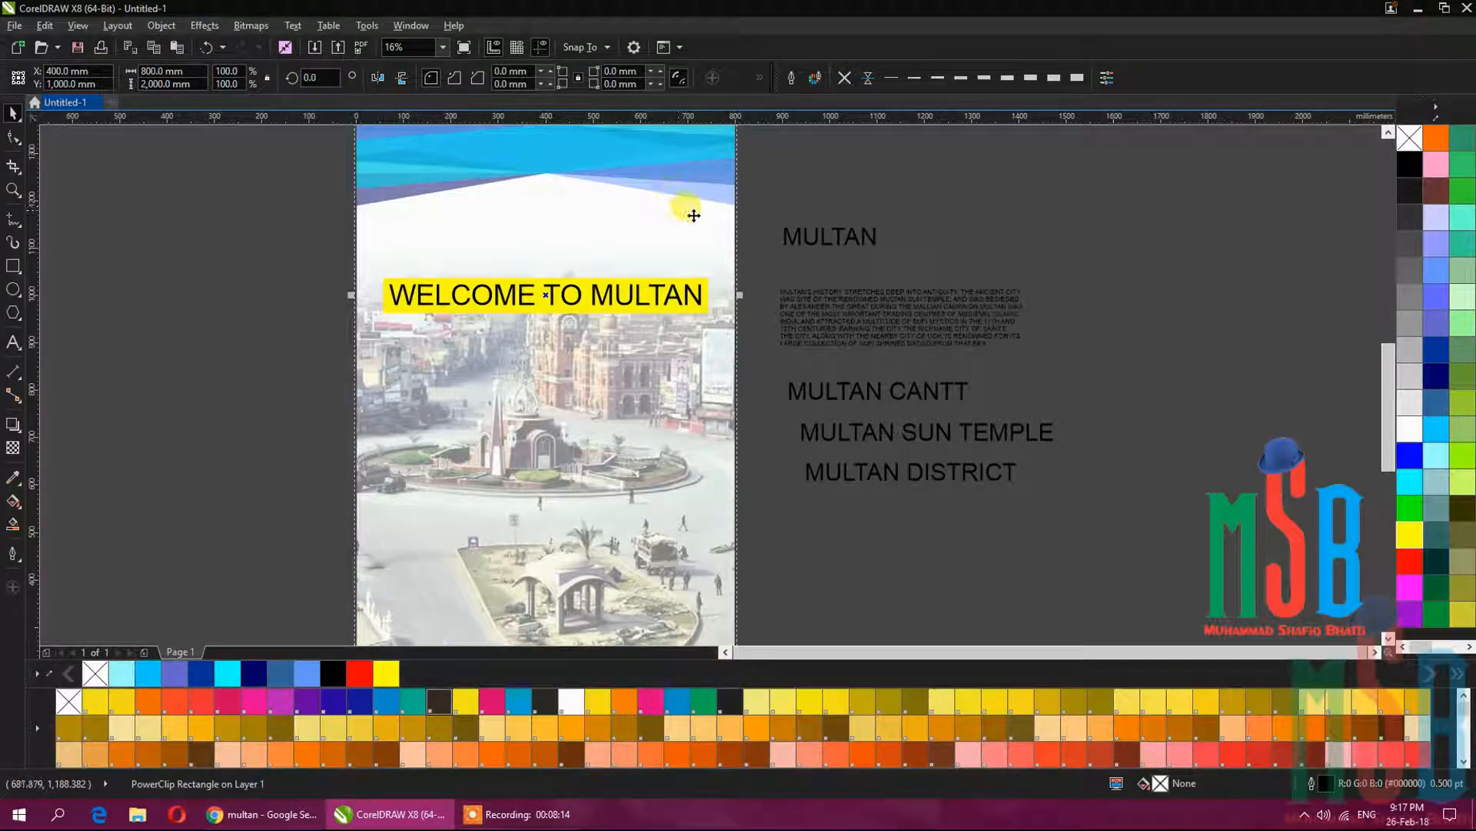
click(949, 230)
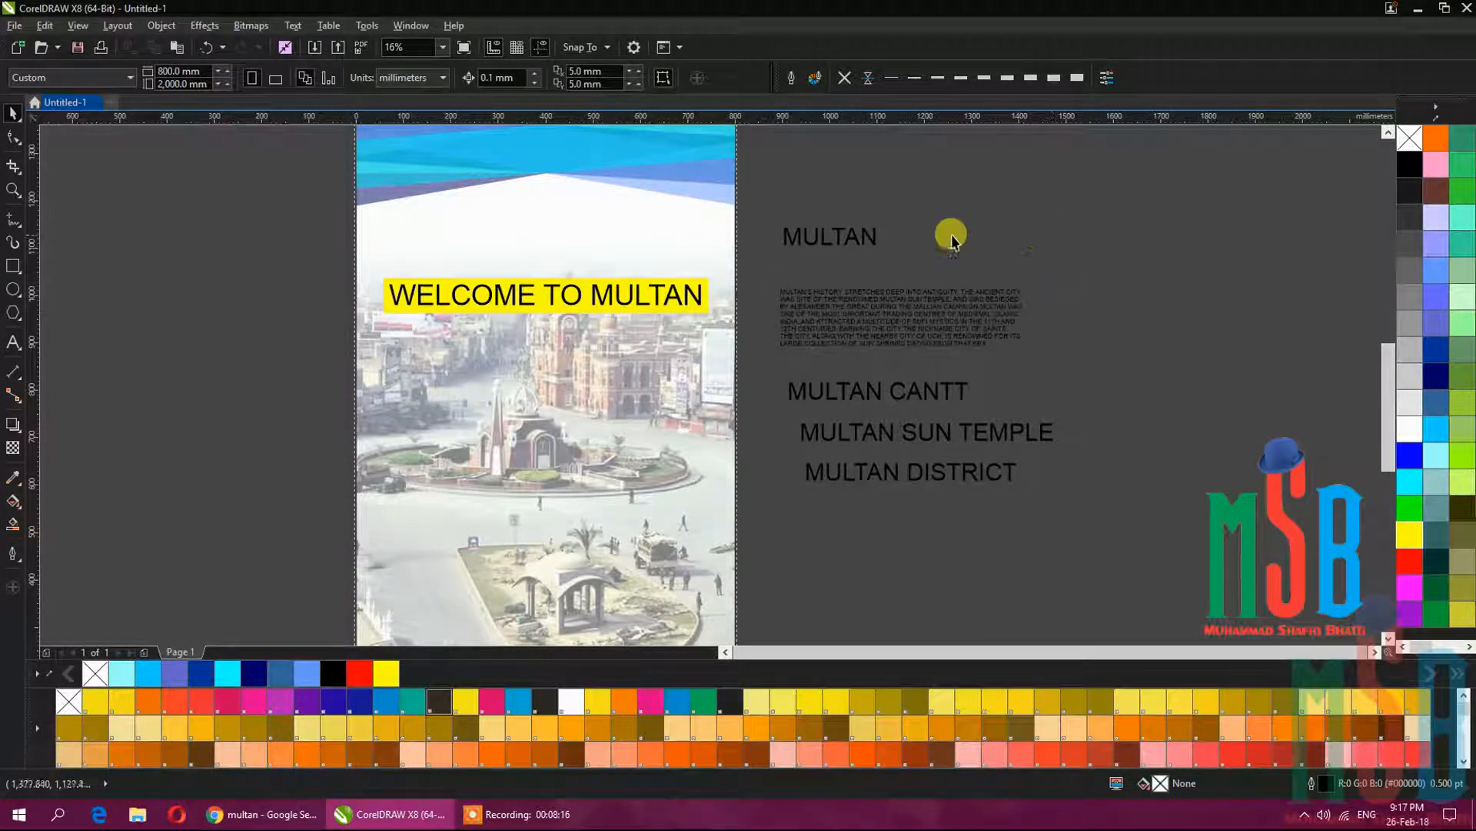
Make the word "MULTAN" bold in the "WELCOME TO MULTAN" text.
click(584, 296)
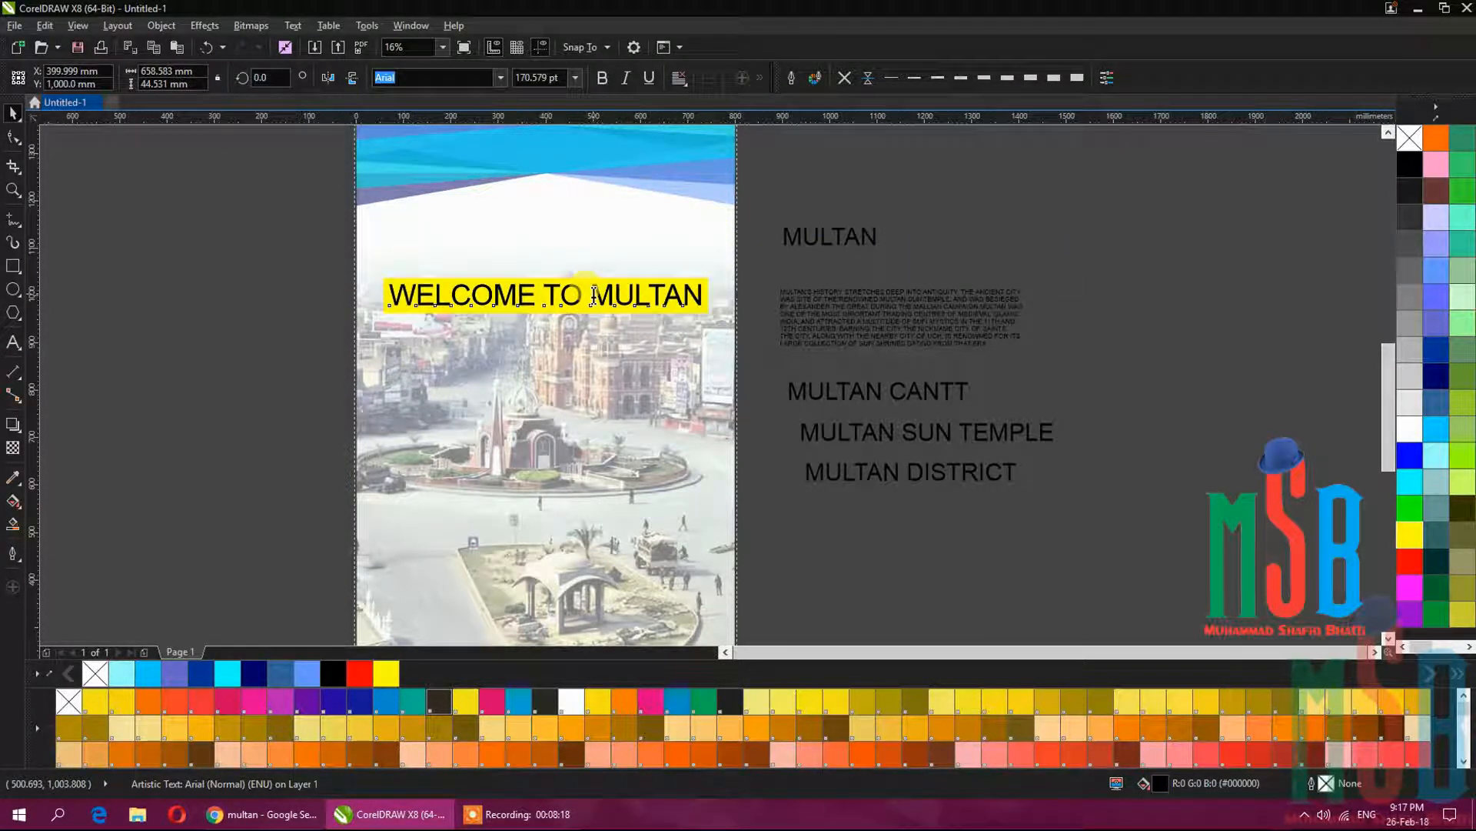
double_click(594, 295)
drag(592, 295, 706, 297)
click(602, 78)
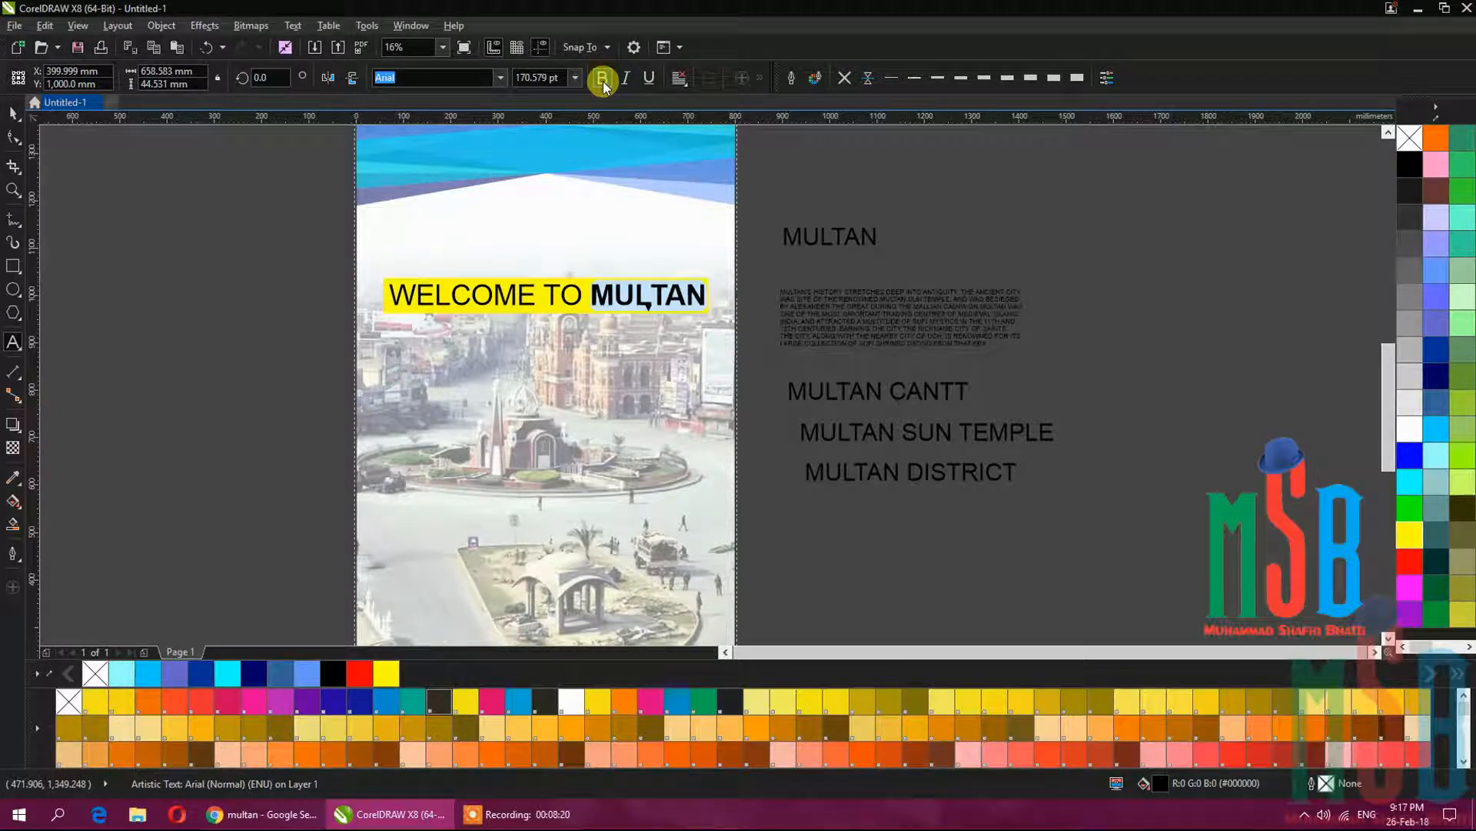
click(13, 113)
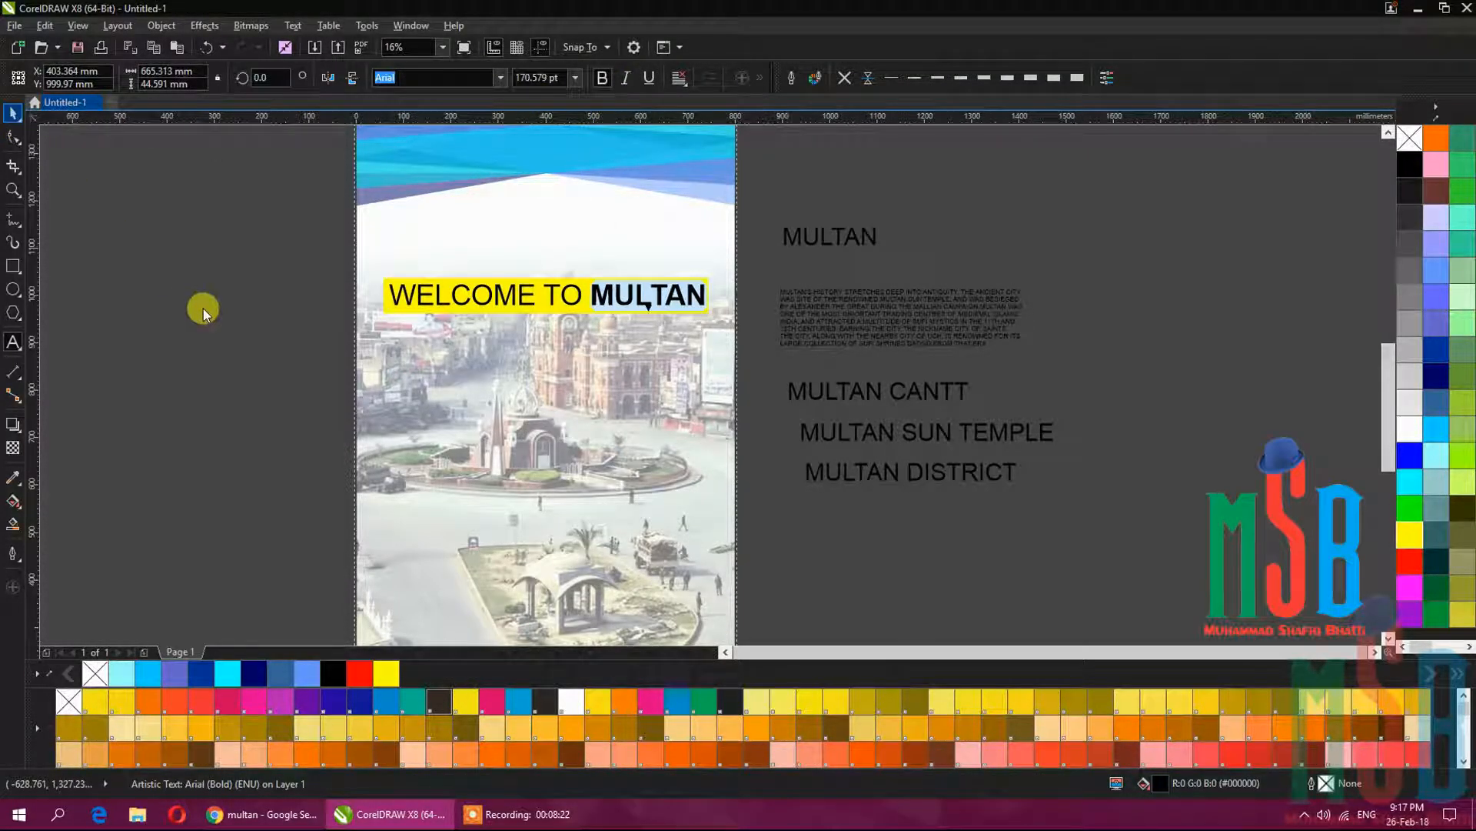
Centre the "WELCOME TO MULTAN" text on the page and deselect it.
key(ctrl+space)
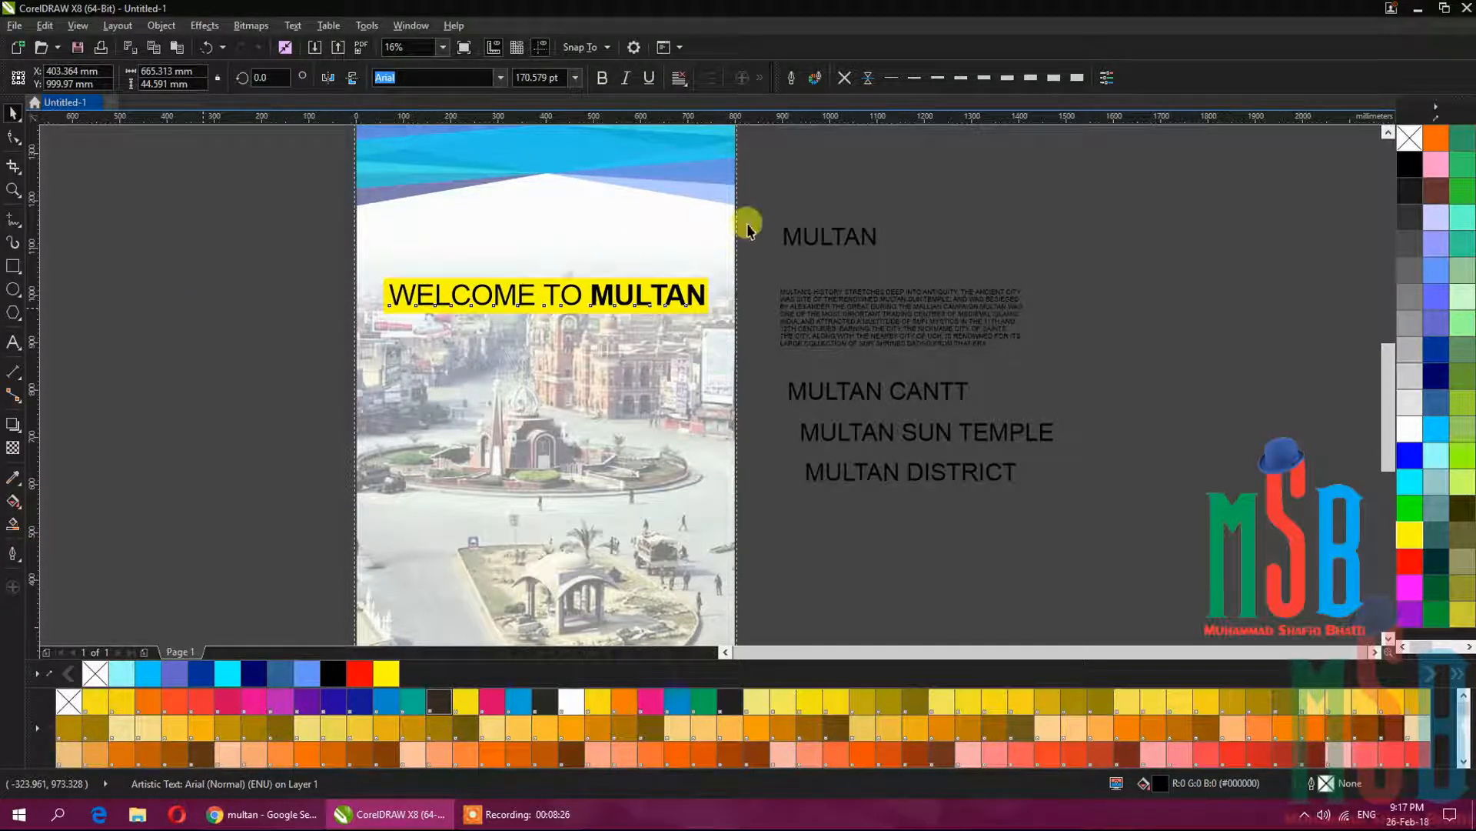
key(p)
click(823, 205)
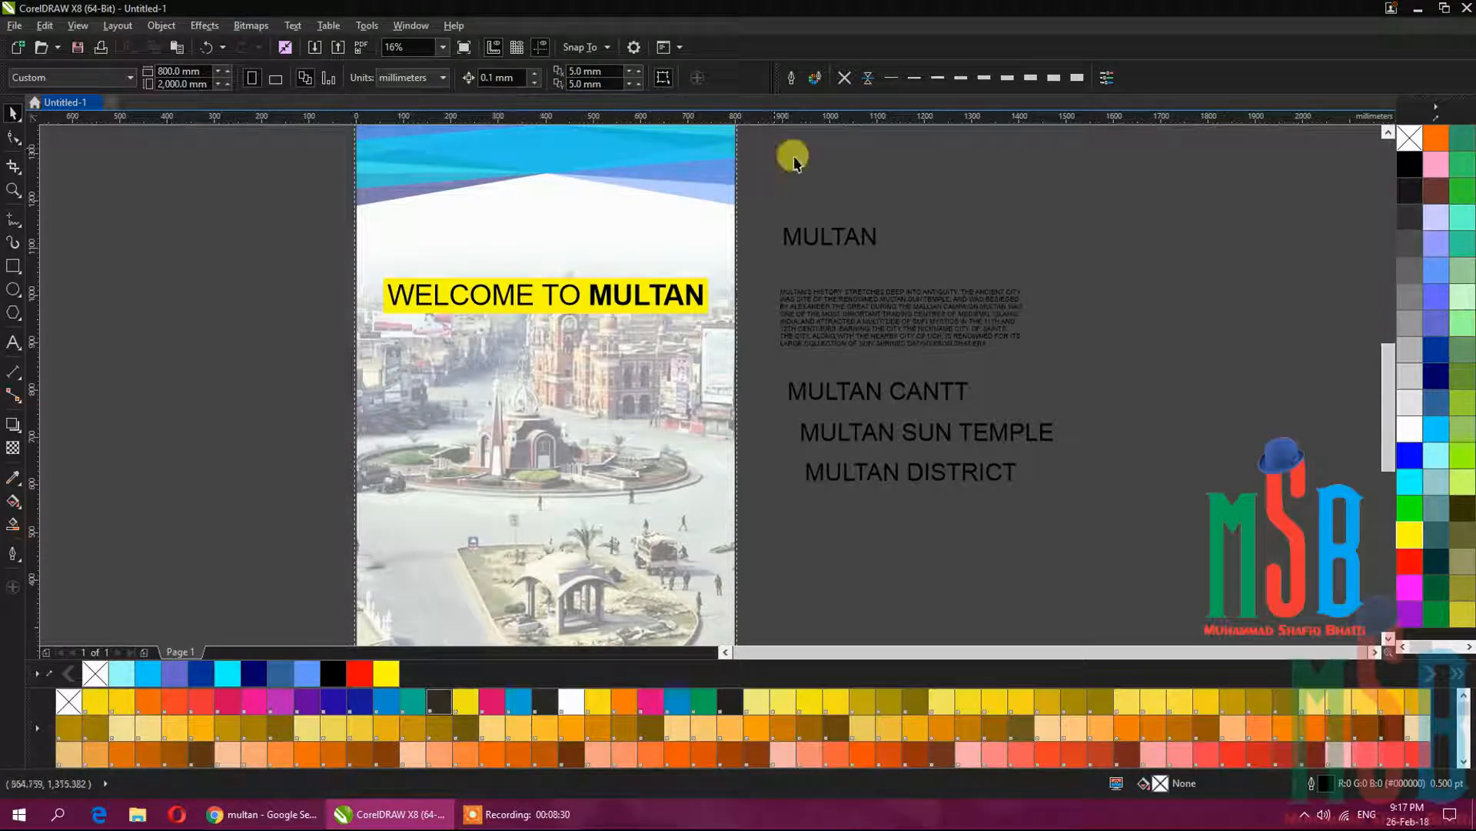
Preview fonts on the separate "MULTAN" text beside the banner and try Cester Shire.
click(825, 237)
click(444, 75)
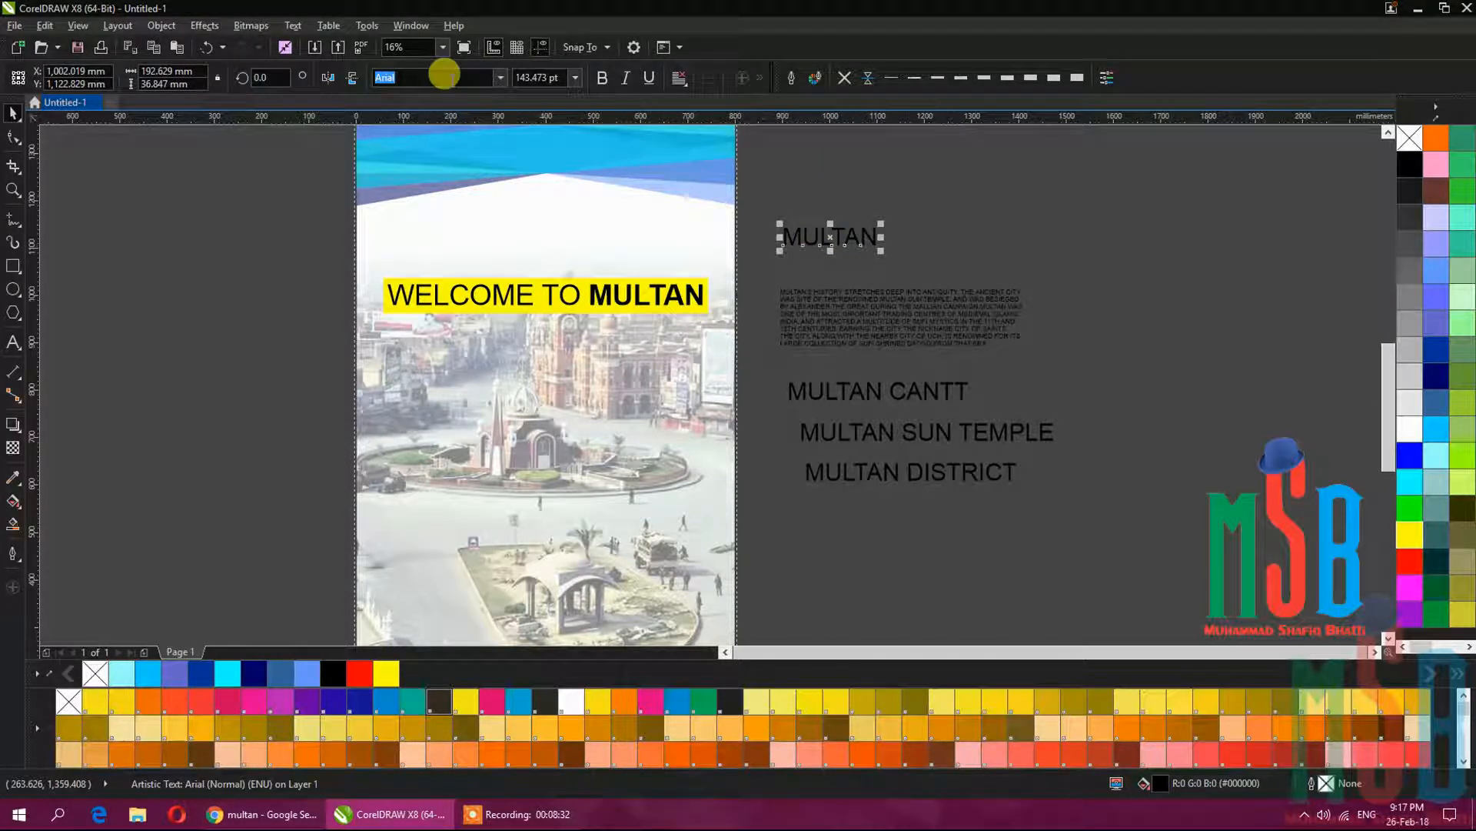
click(500, 80)
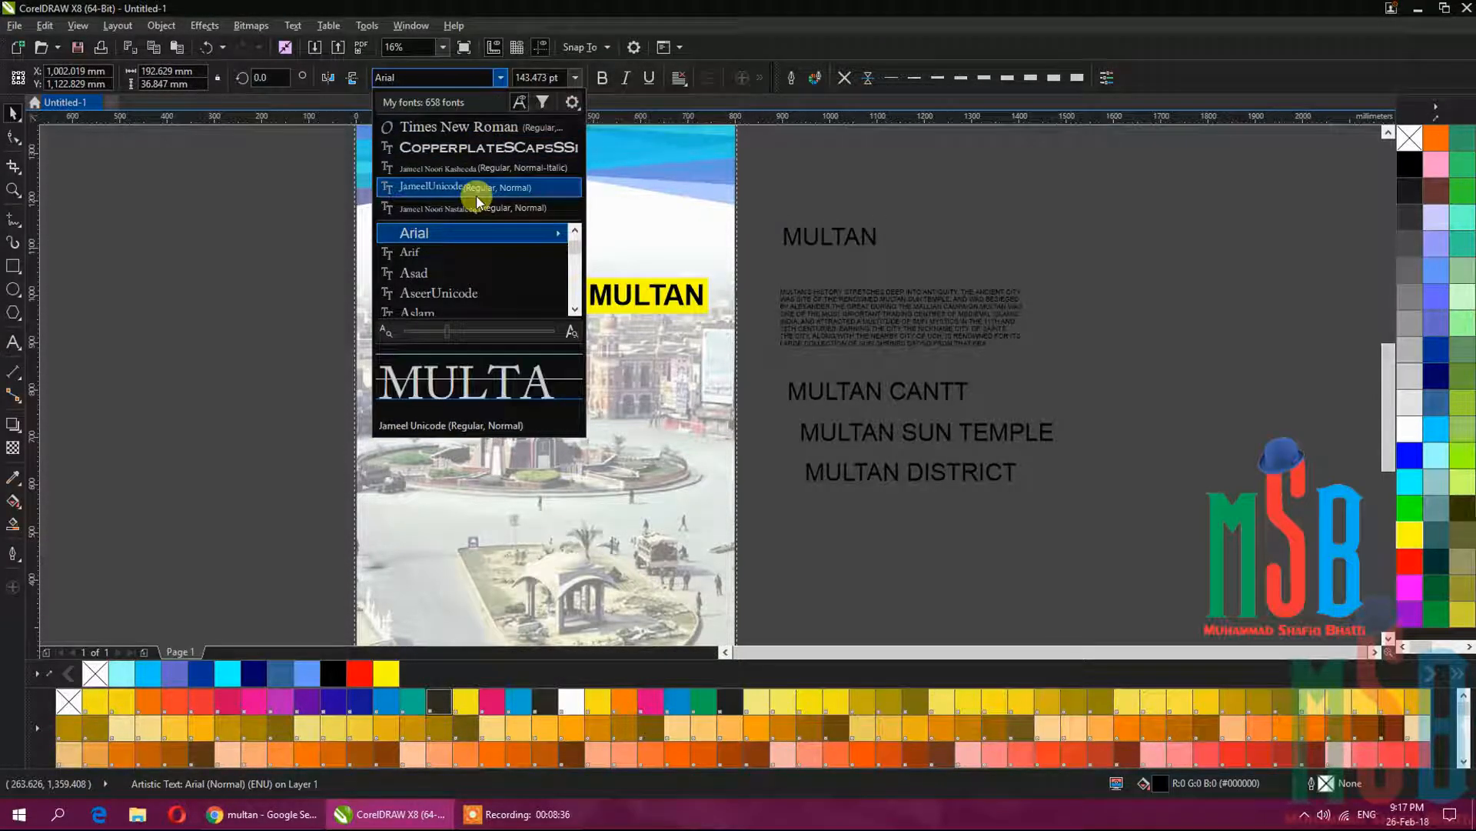
scroll(537, 266, down, 3)
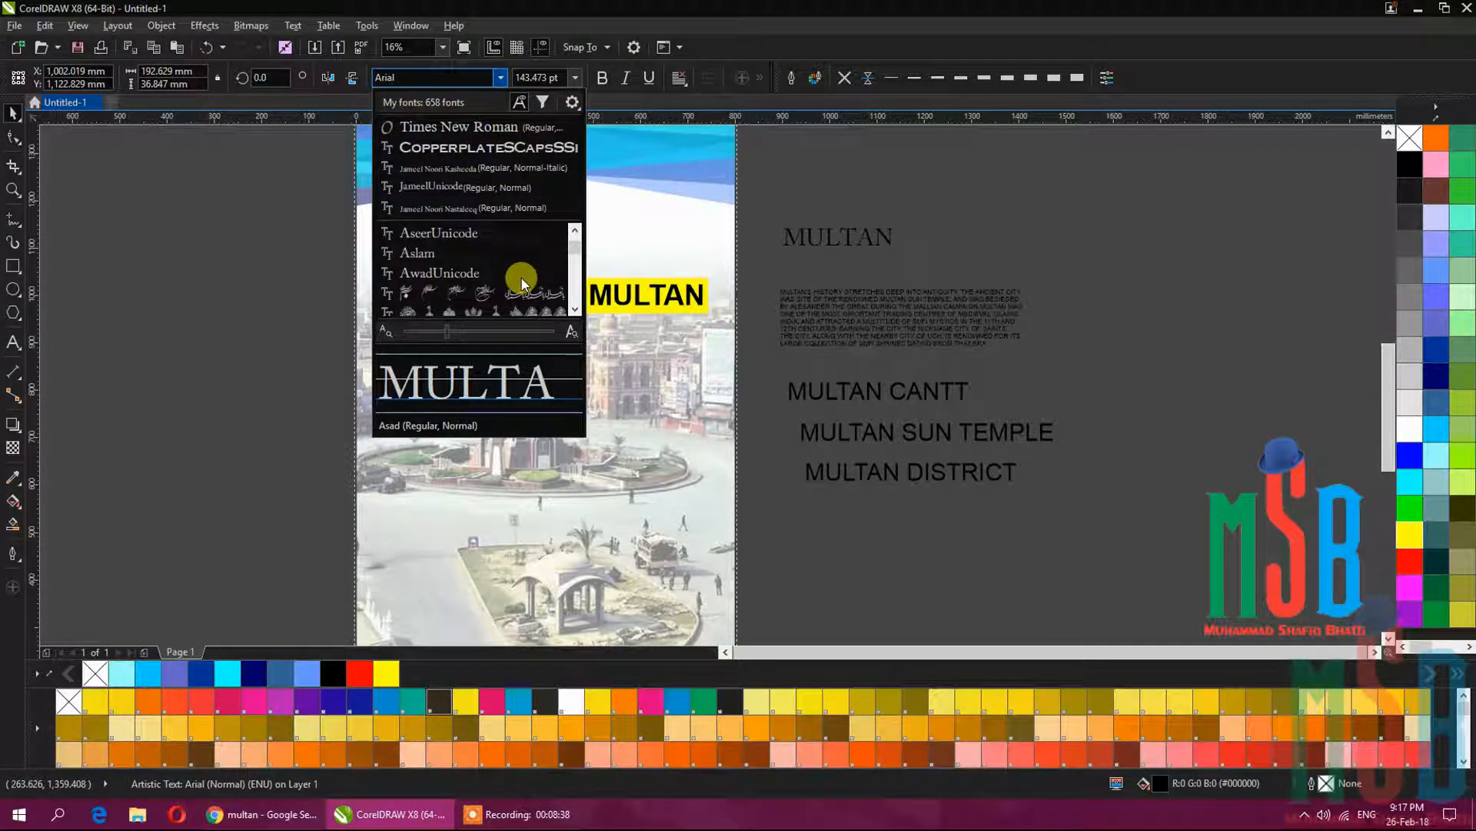
scroll(523, 279, down, 5)
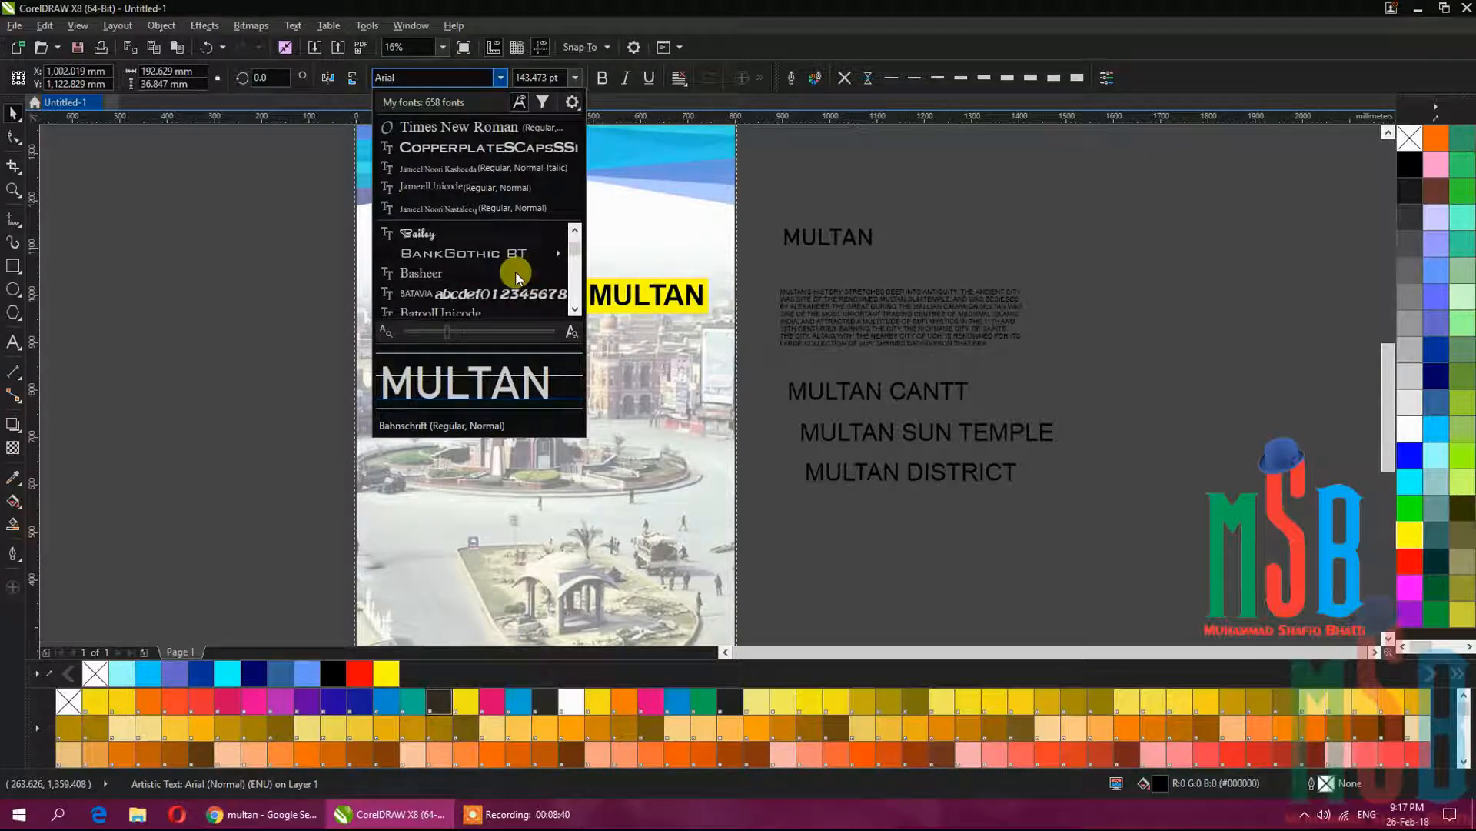
scroll(484, 256, down, 1)
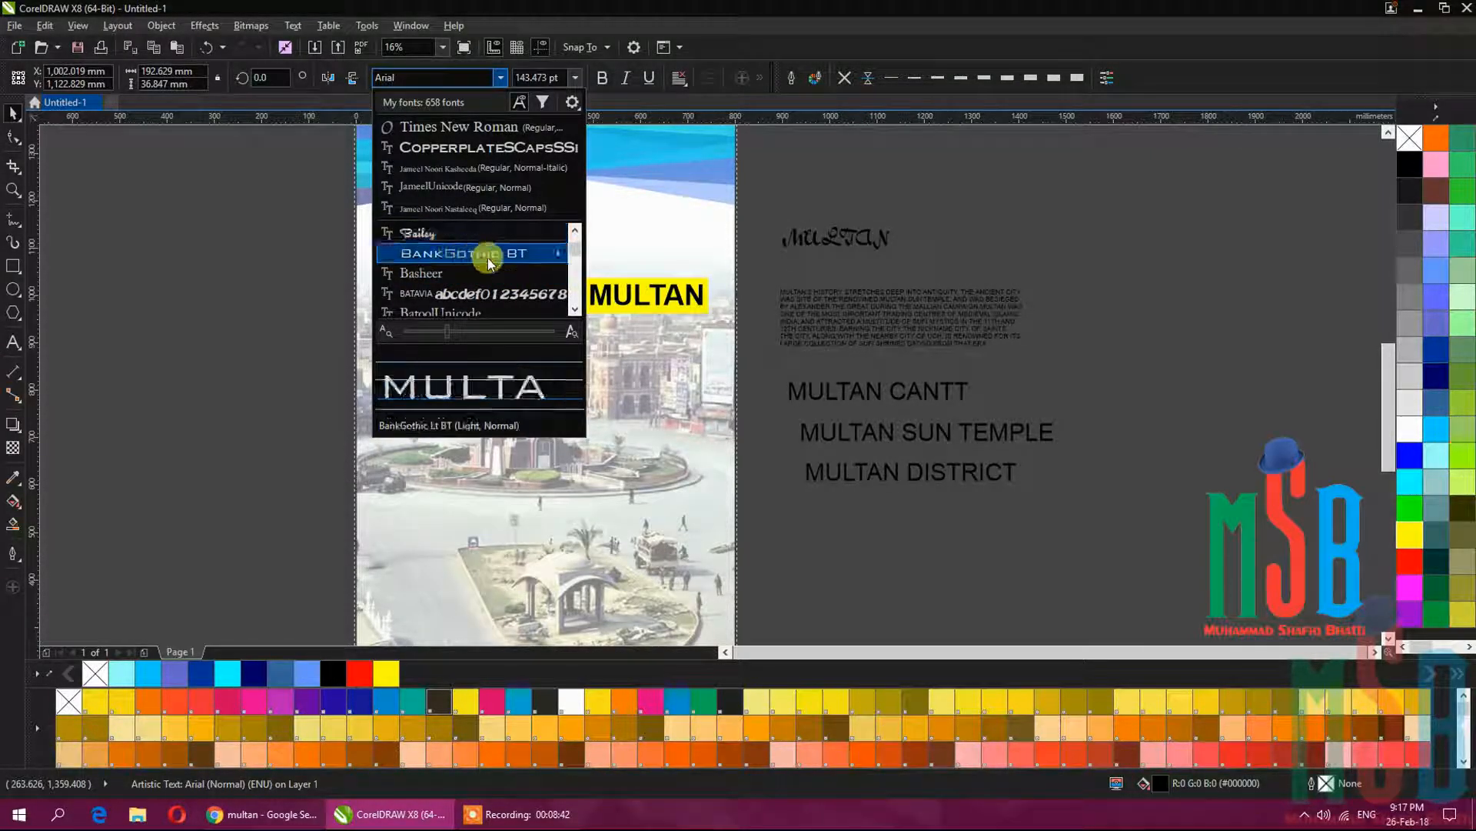
scroll(489, 258, down, 3)
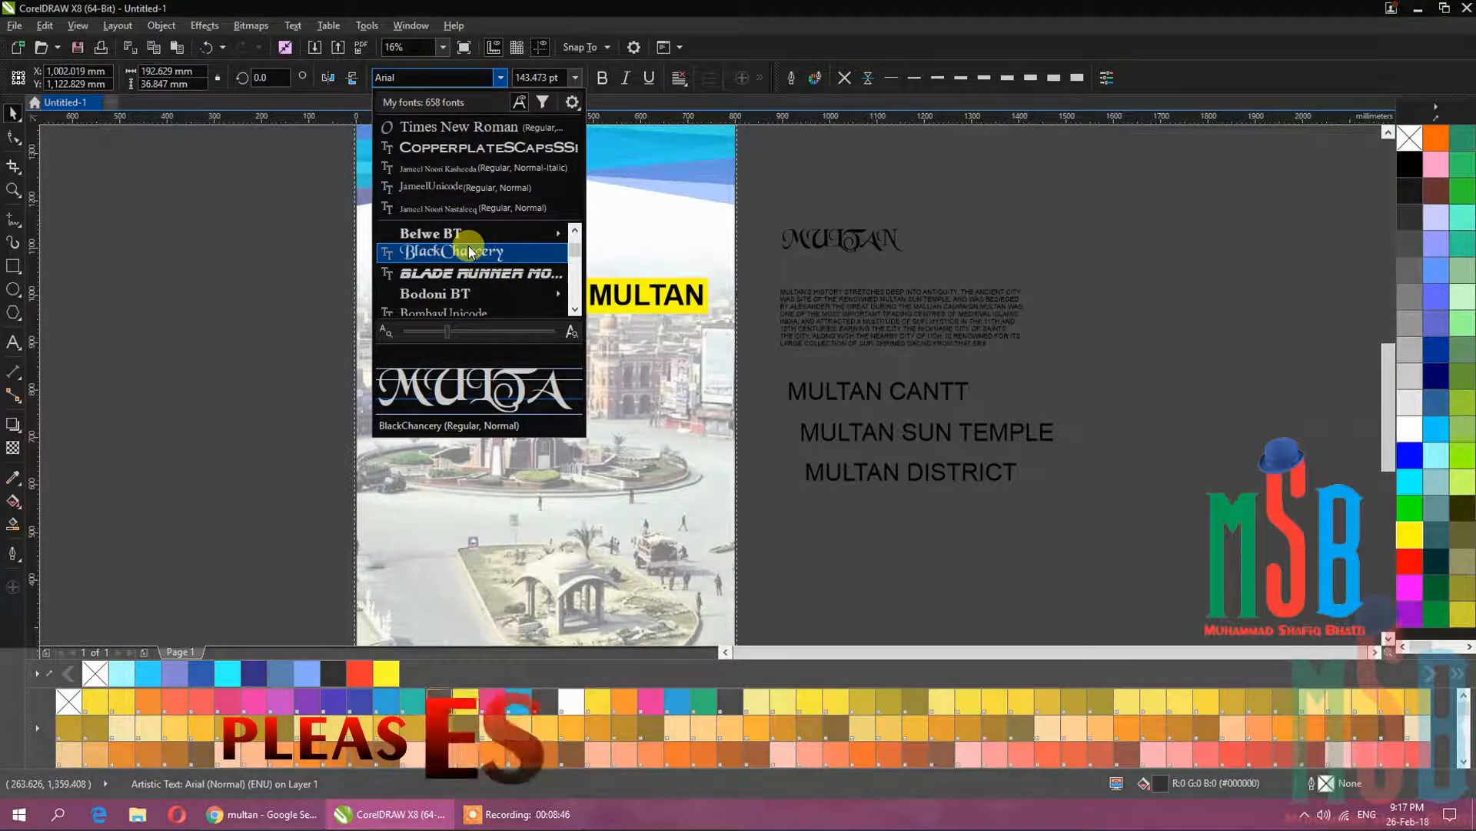
scroll(469, 247, down, 1)
scroll(469, 250, down, 2)
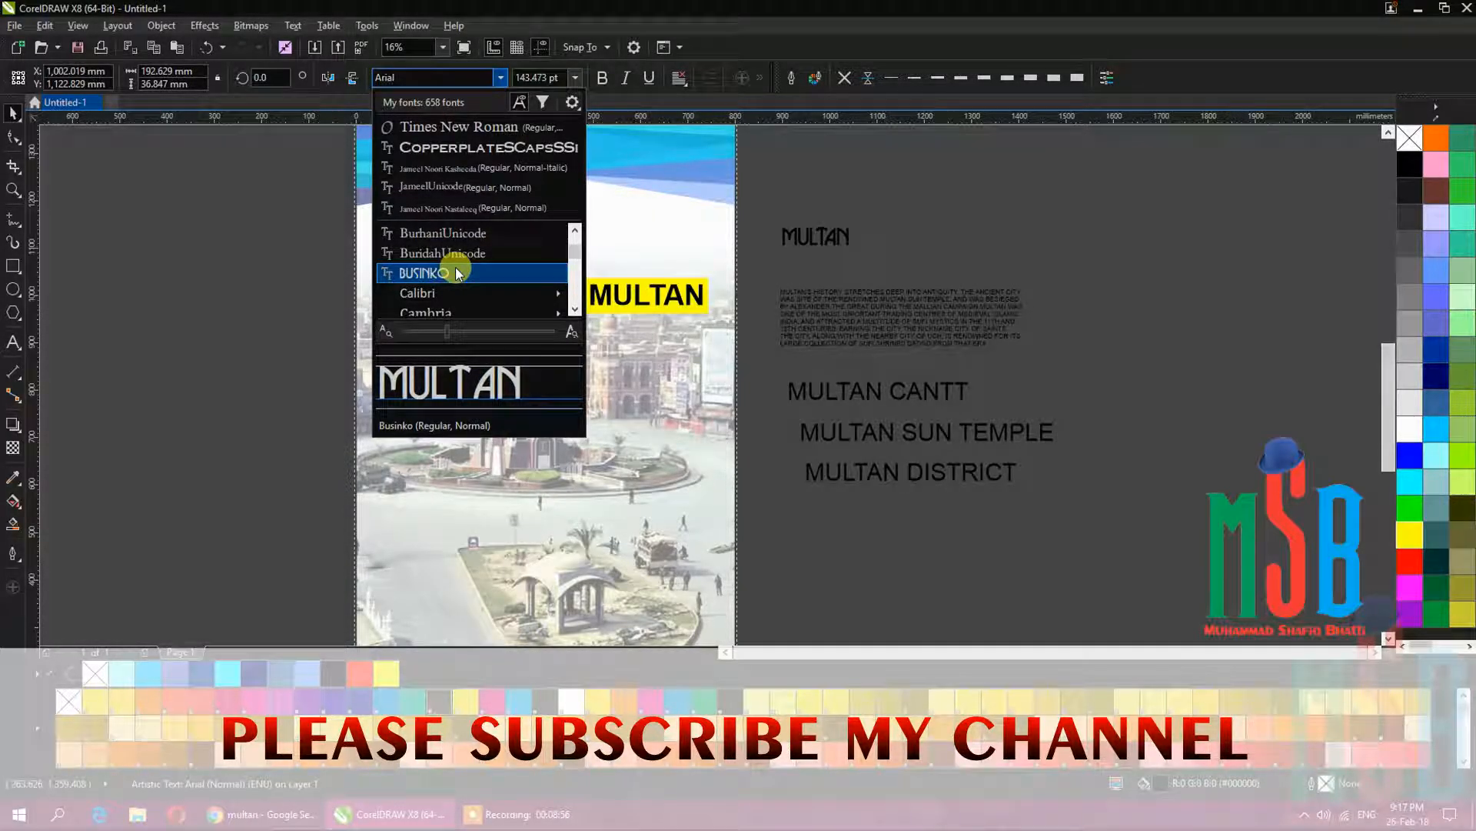
scroll(455, 262, down, 1)
scroll(453, 257, down, 1)
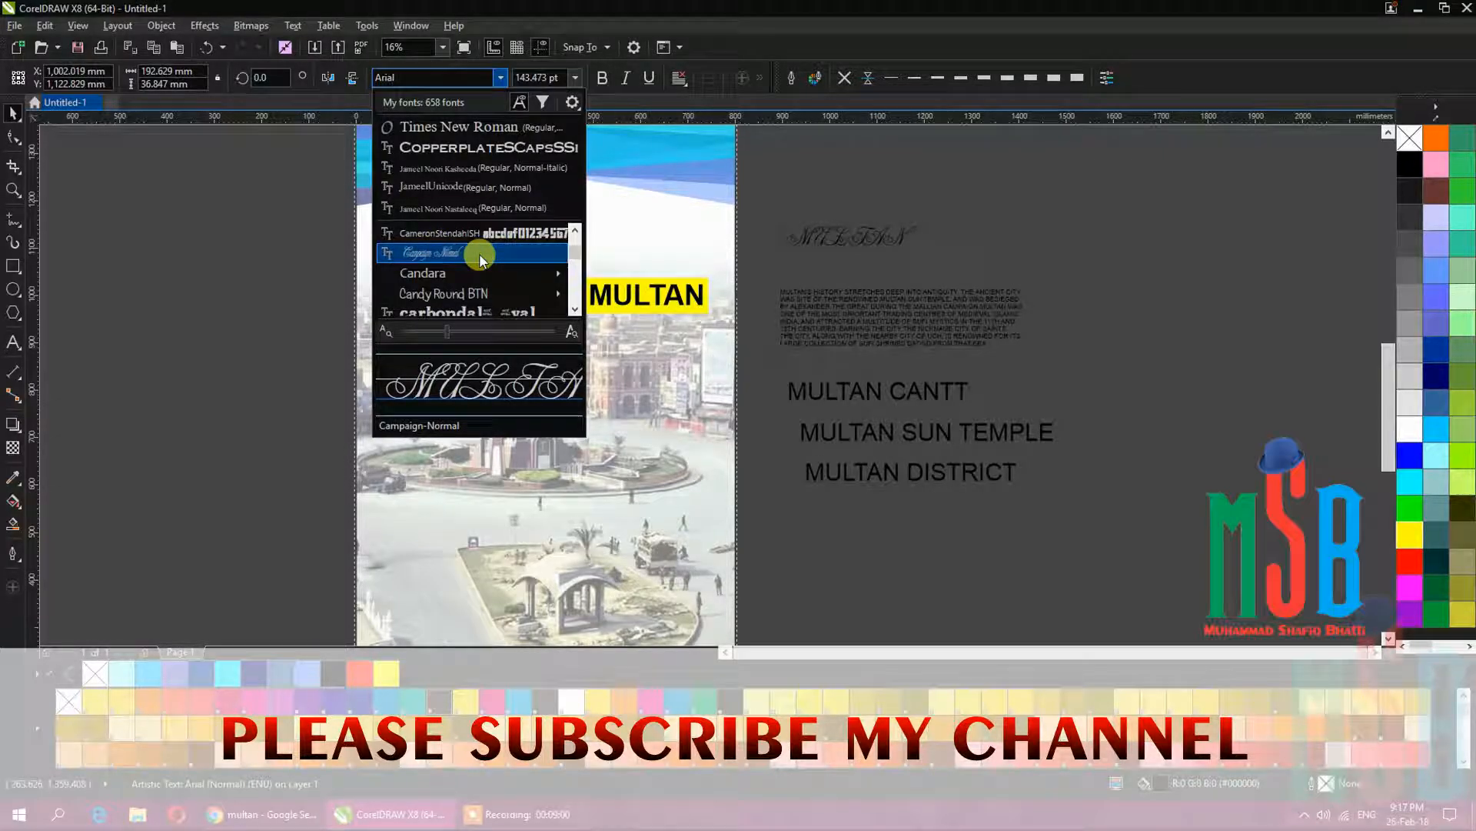
scroll(454, 250, down, 1)
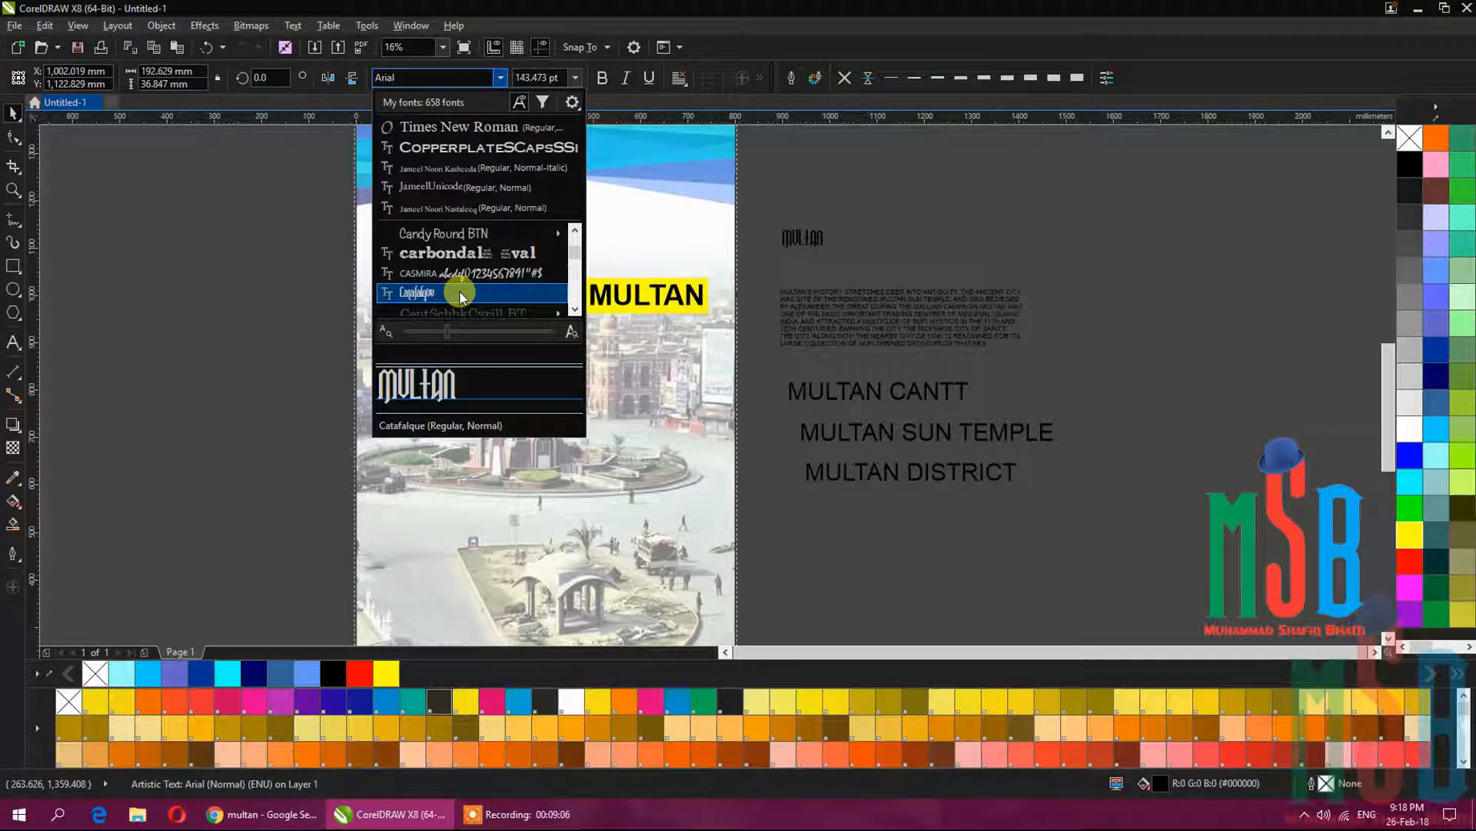
scroll(461, 284, down, 3)
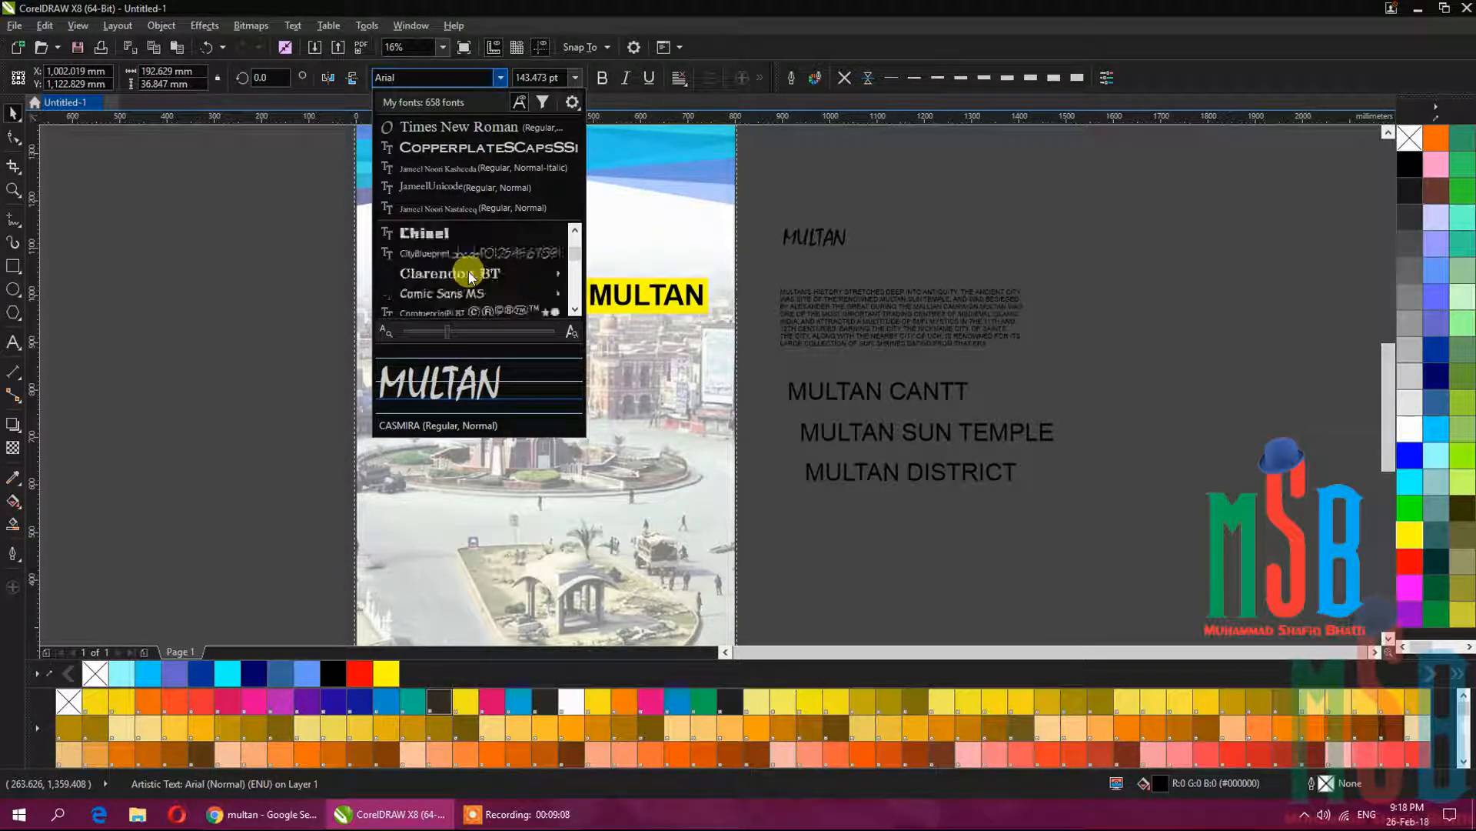
scroll(470, 276, up, 3)
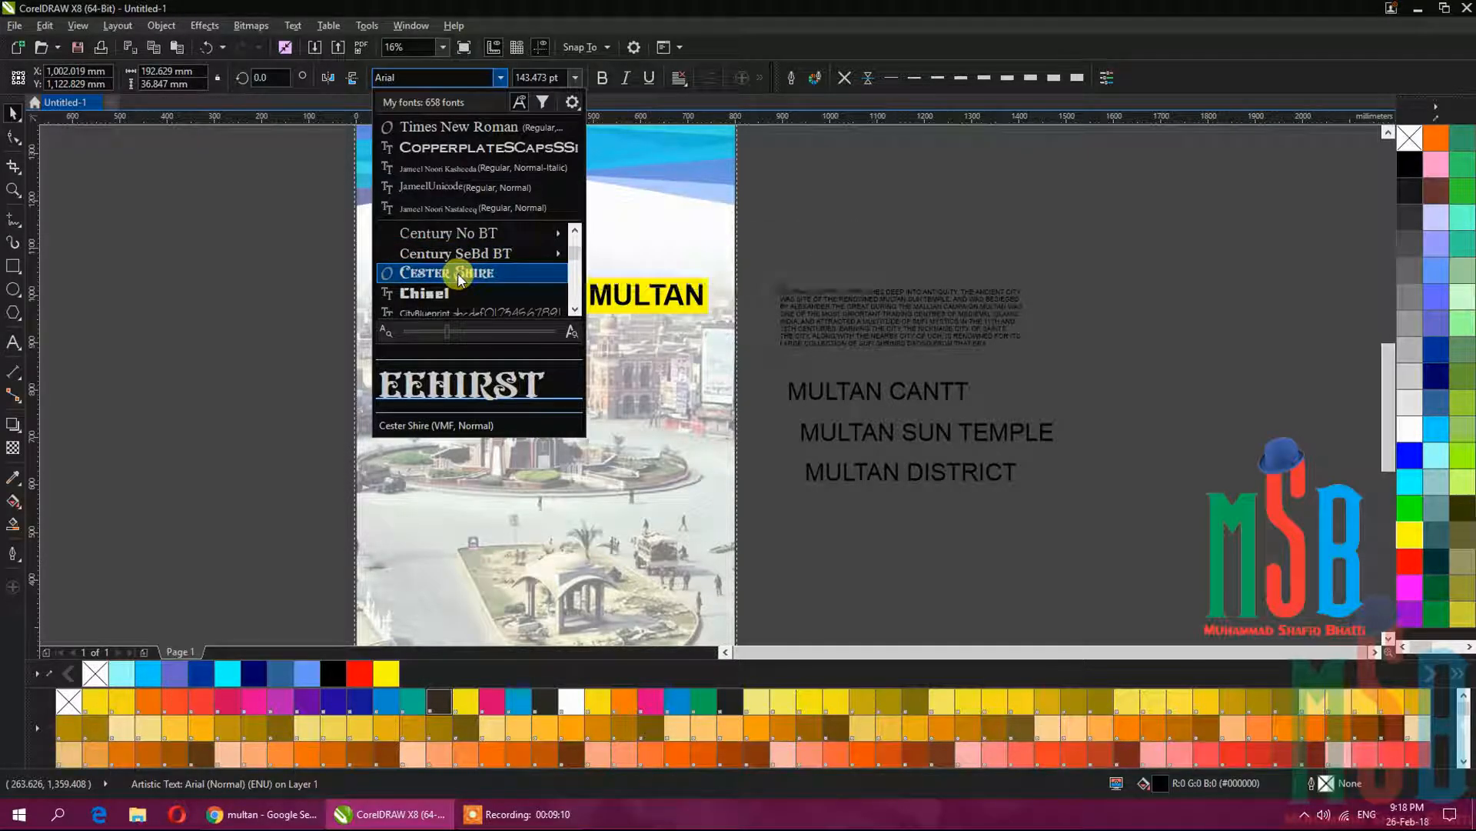
click(460, 275)
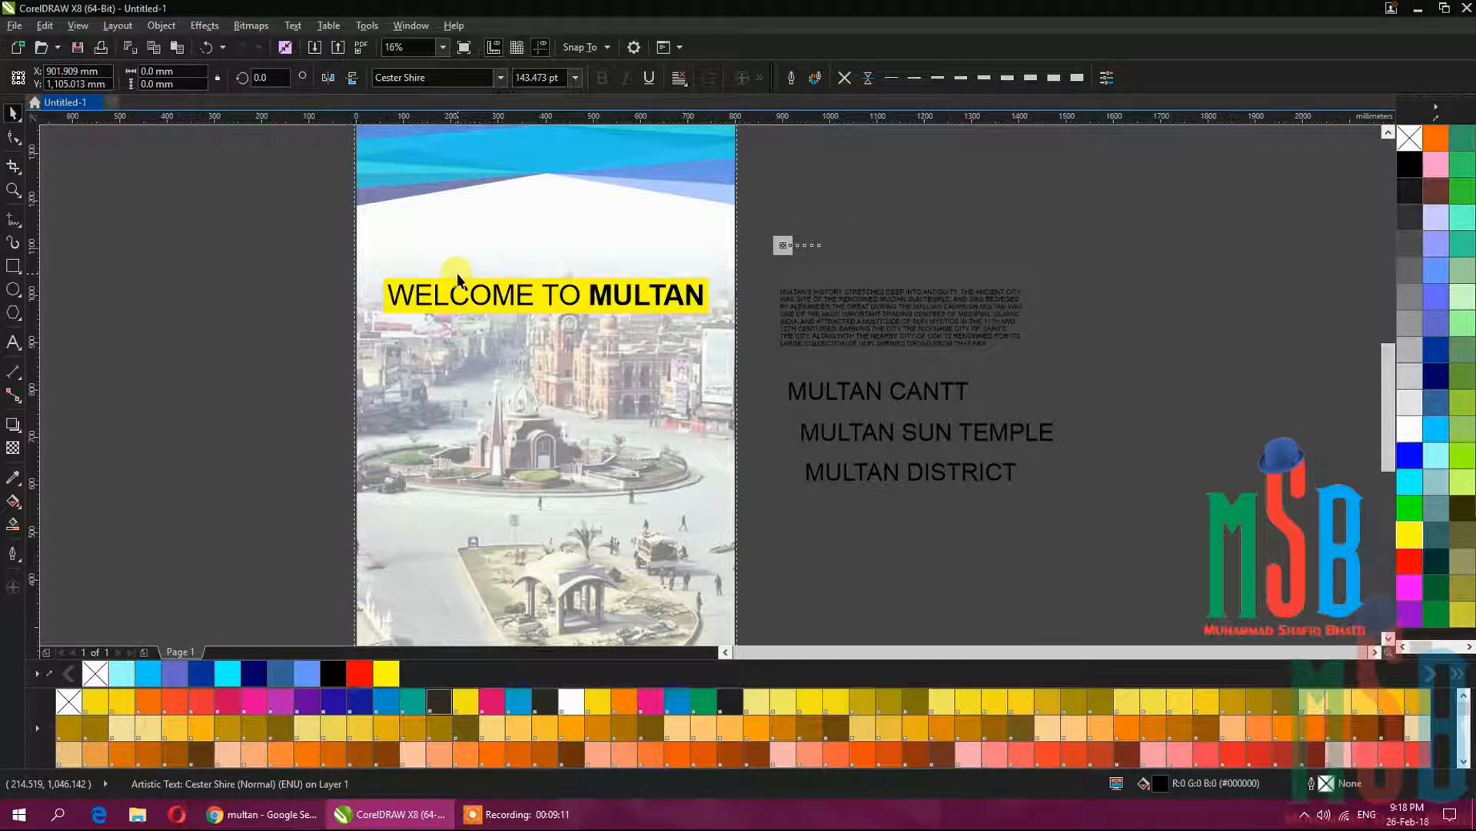
Try the CommercialScript BT font on the separate "MULTAN" text.
click(501, 80)
mouse_move(467, 297)
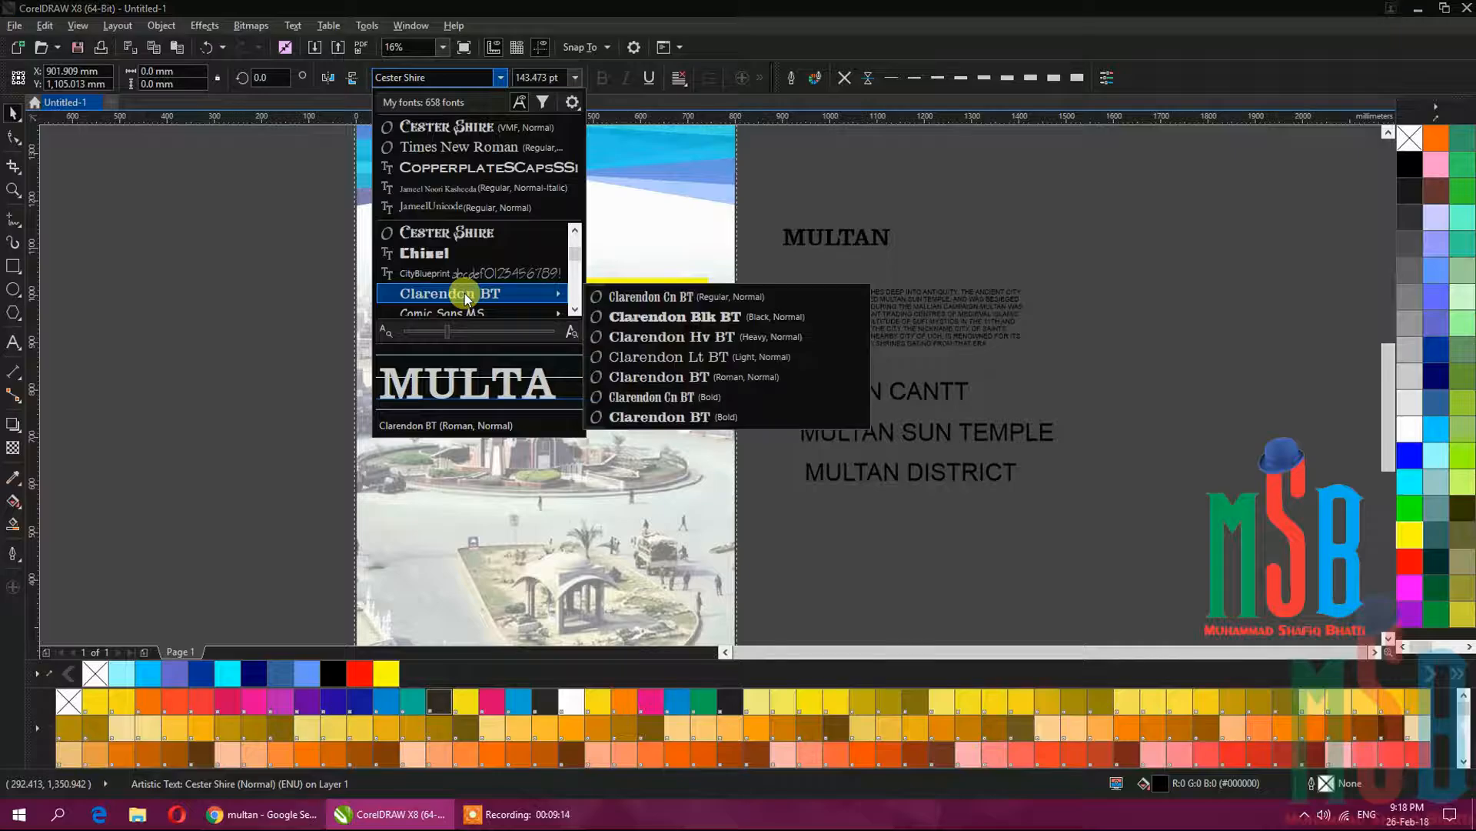
scroll(469, 289, down, 4)
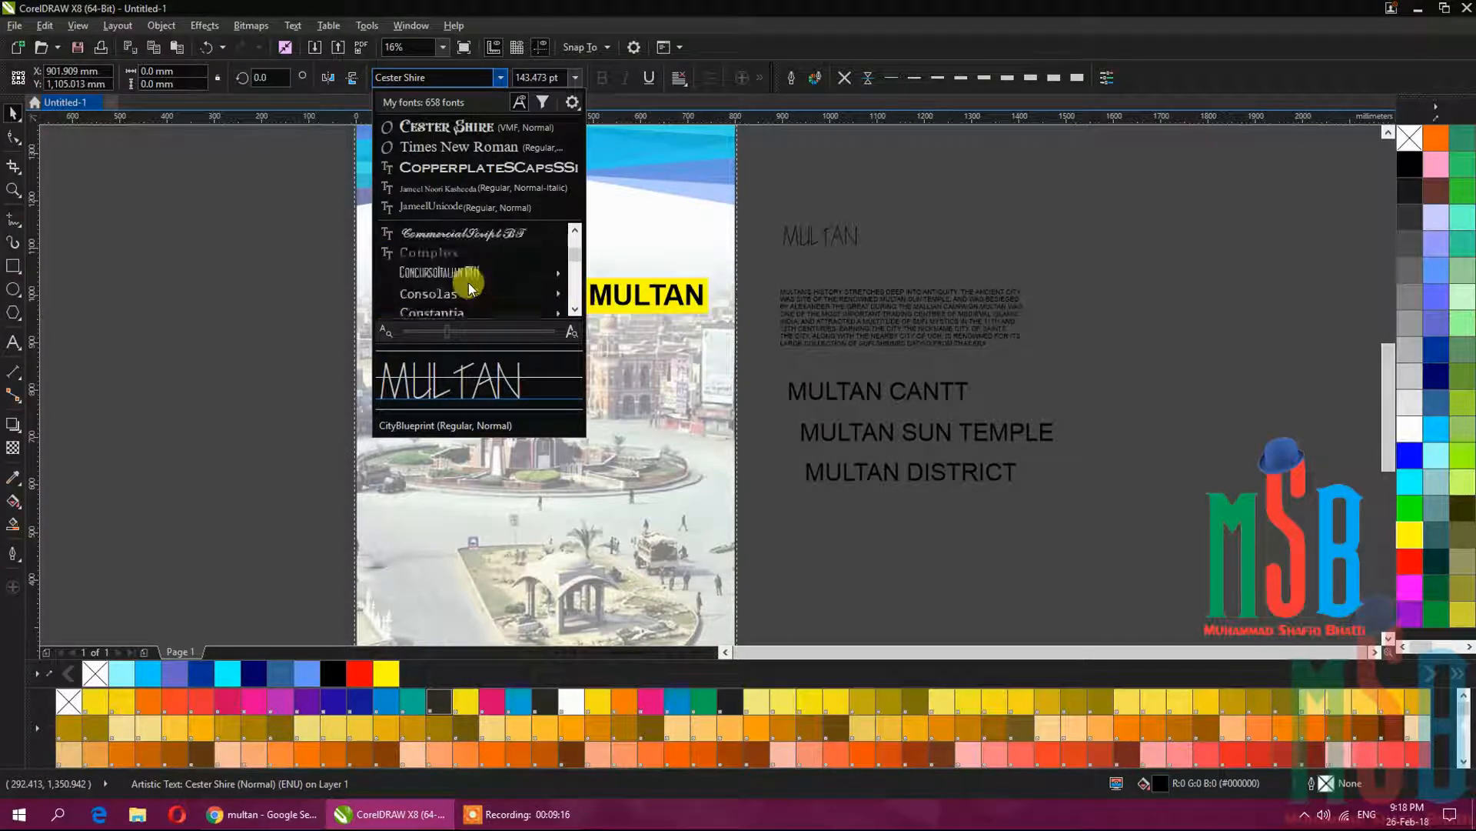
click(452, 237)
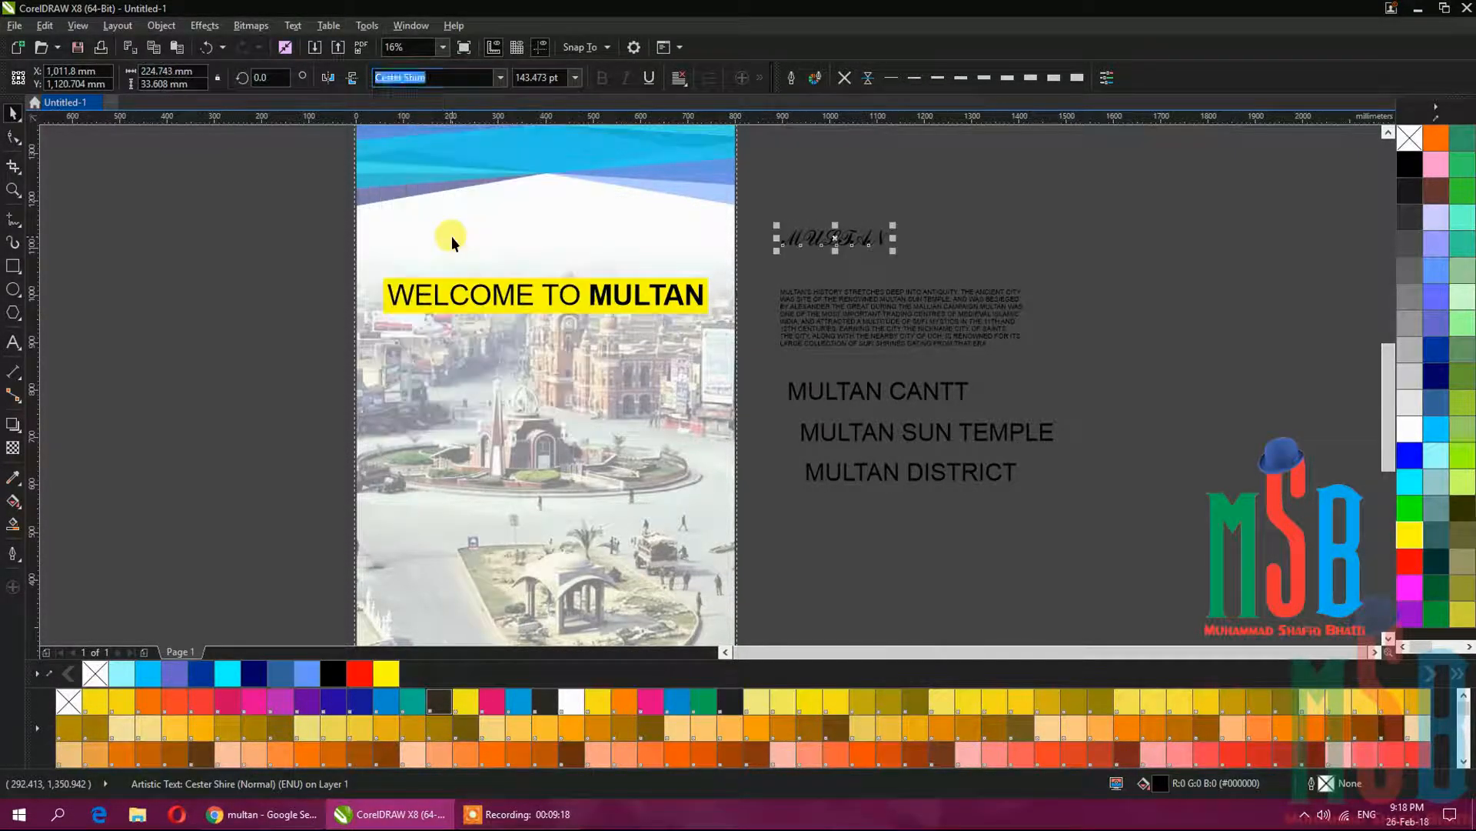
Set the font of the separate "MULTAN" text to CopperplateSCapsSSi.
drag(525, 174, 504, 370)
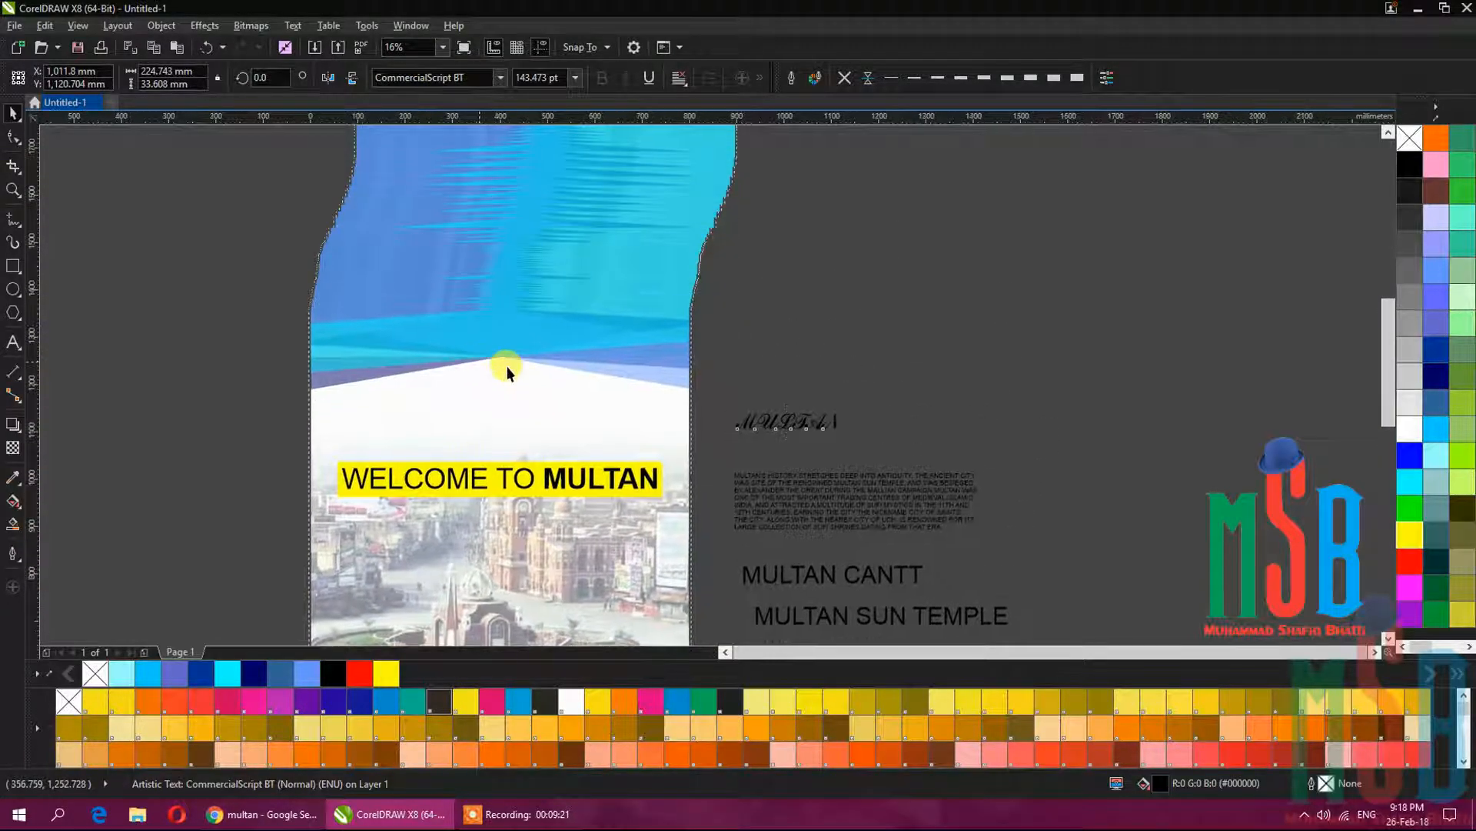
click(500, 79)
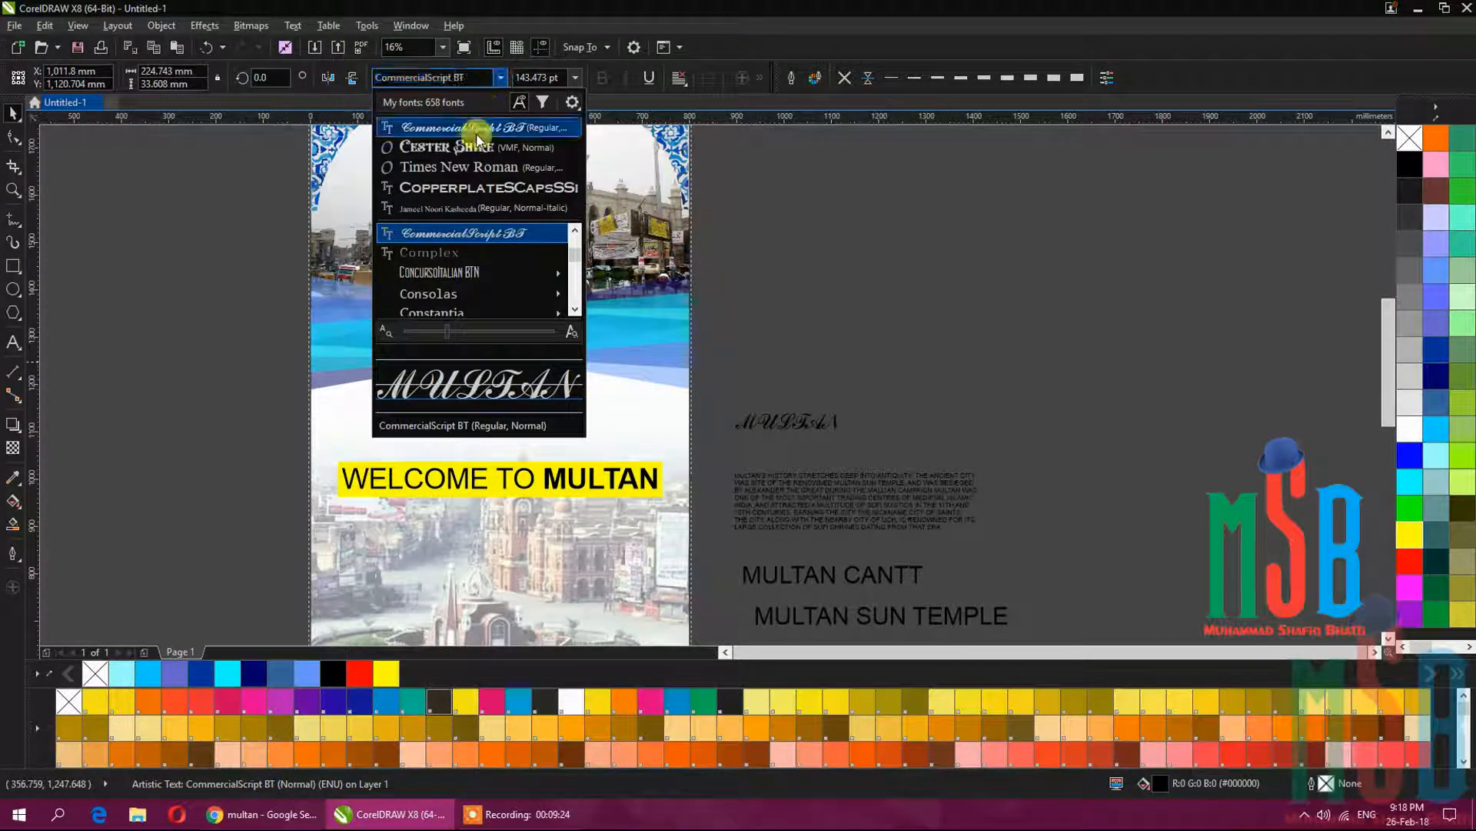
click(472, 187)
Enlarge the "MULTAN" text to about 528 × 97 mm and place it on the banner's blue ribbon.
drag(855, 412, 992, 294)
drag(867, 400, 511, 342)
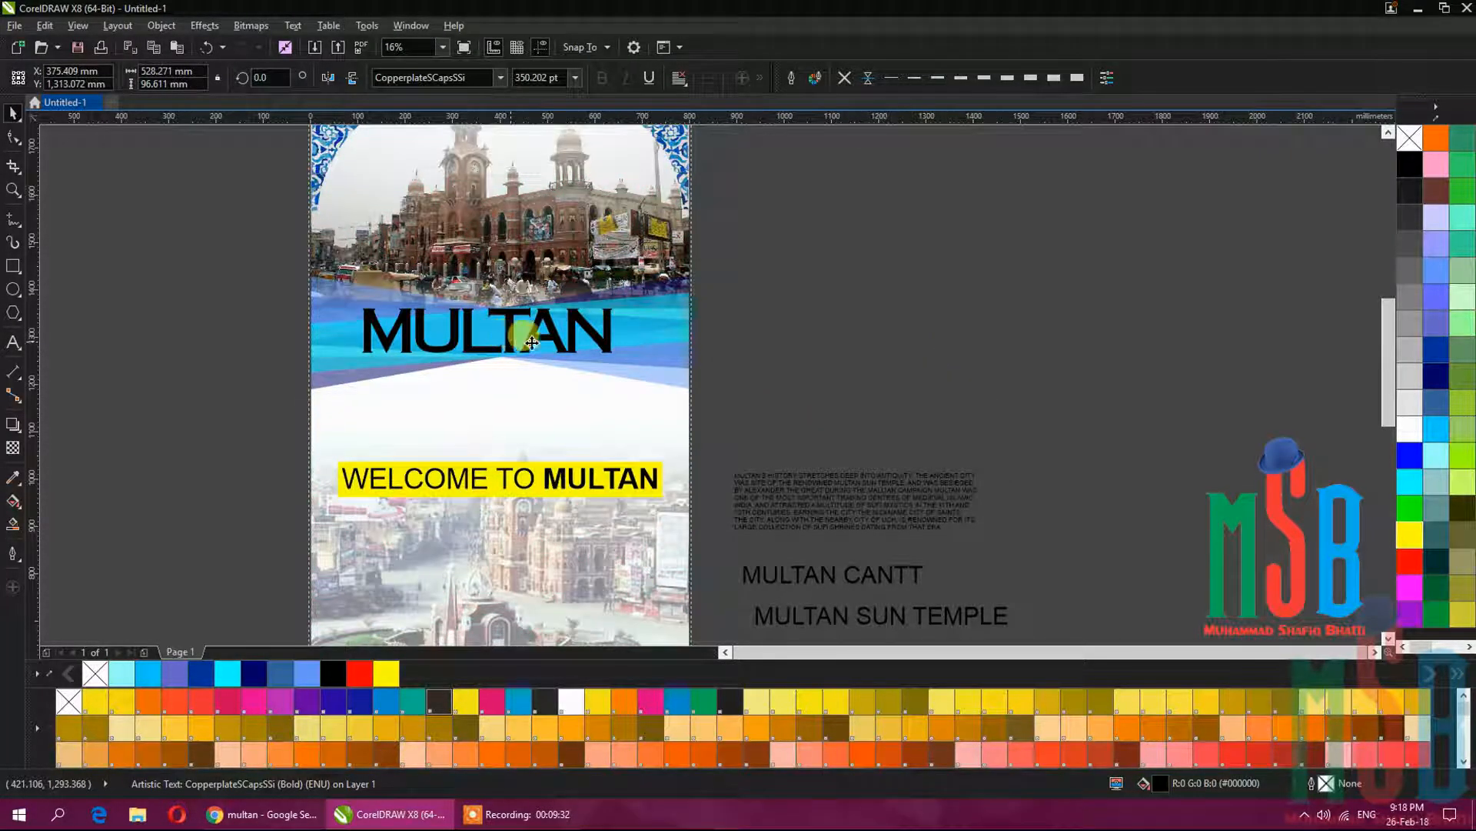
click(804, 349)
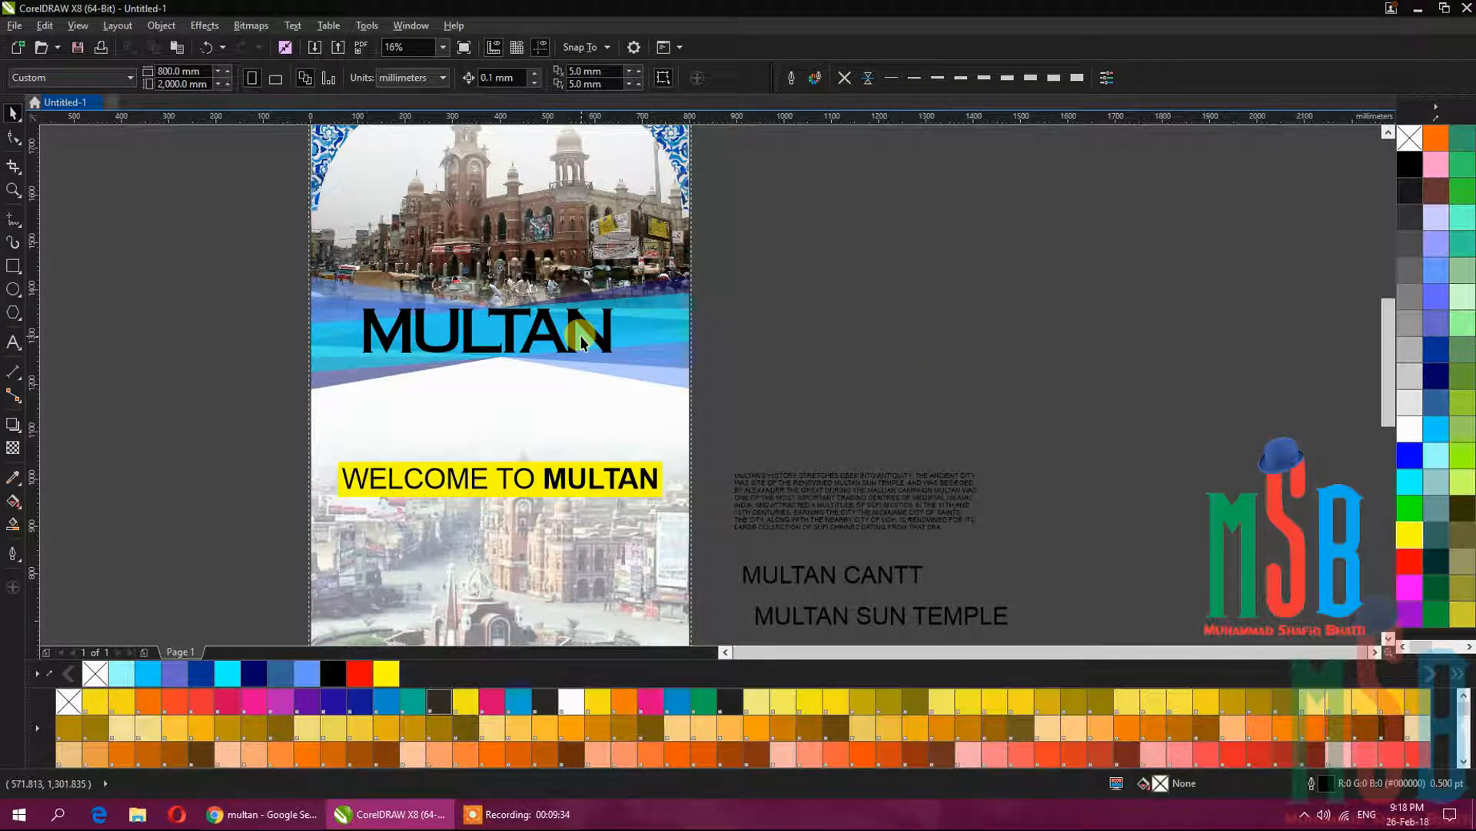
Centre the large "MULTAN" heading horizontally on the banner.
click(582, 334)
shift+click(667, 354)
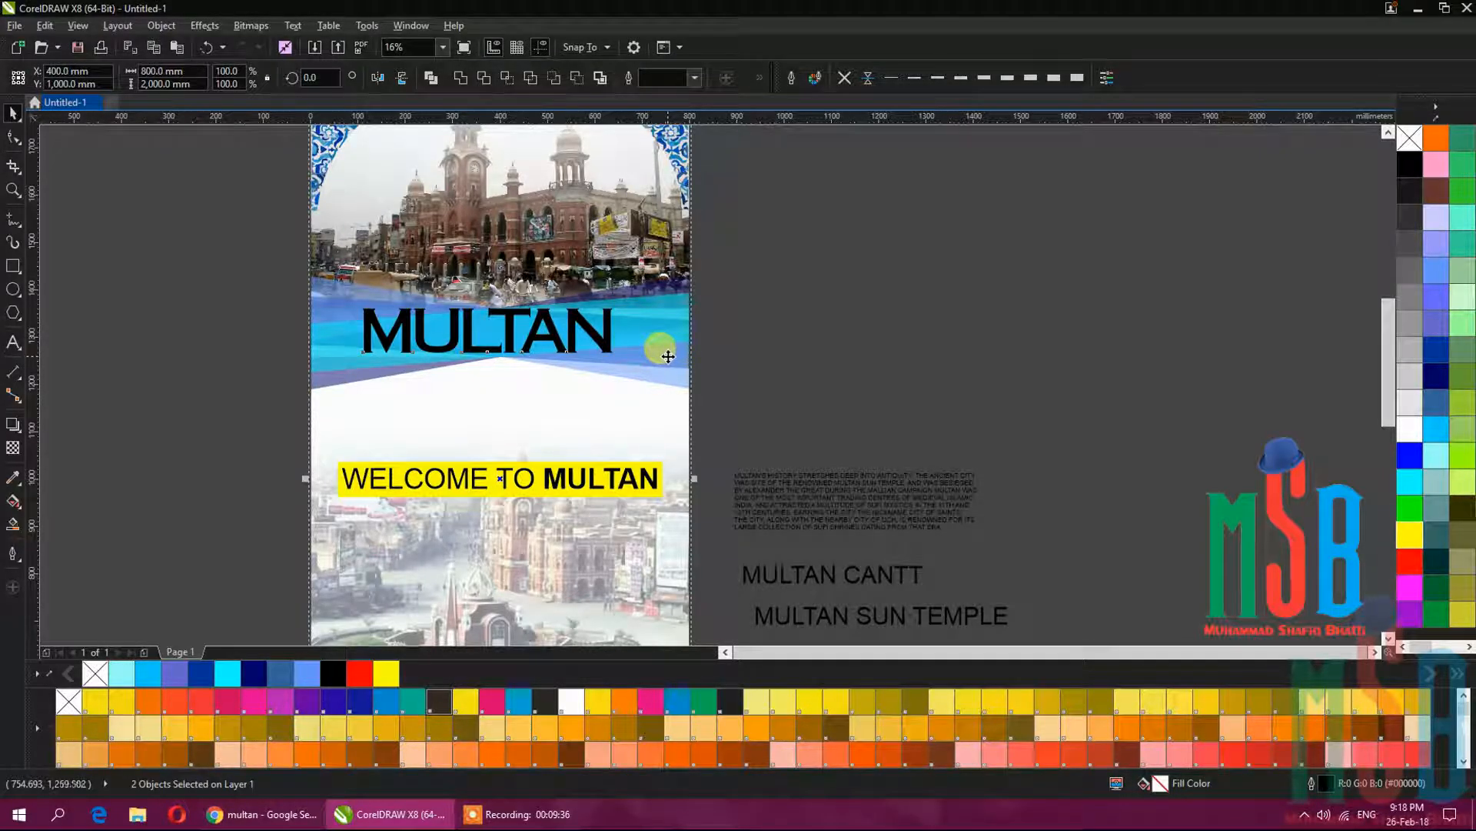
key(e)
click(795, 334)
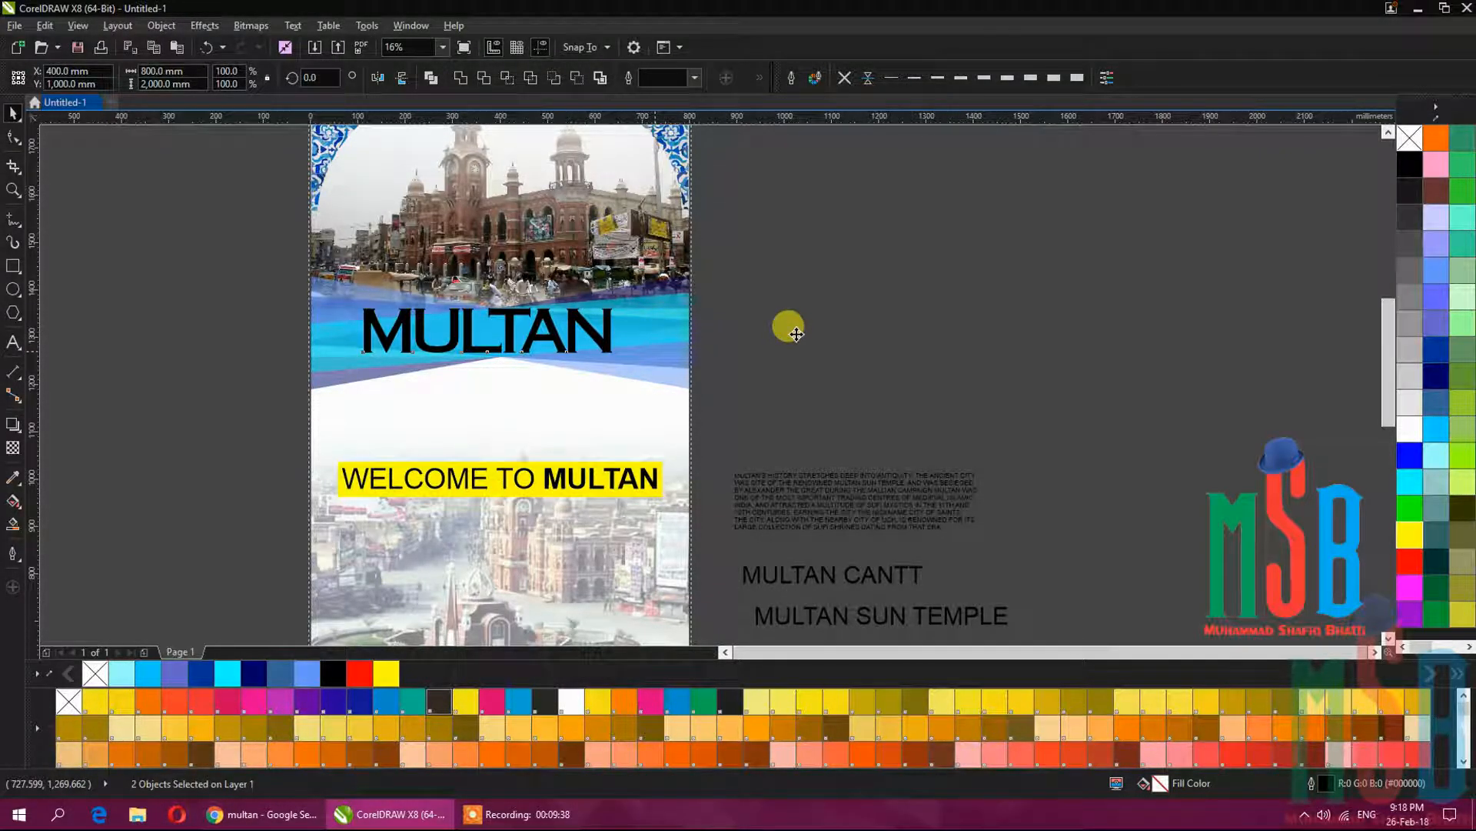
click(609, 326)
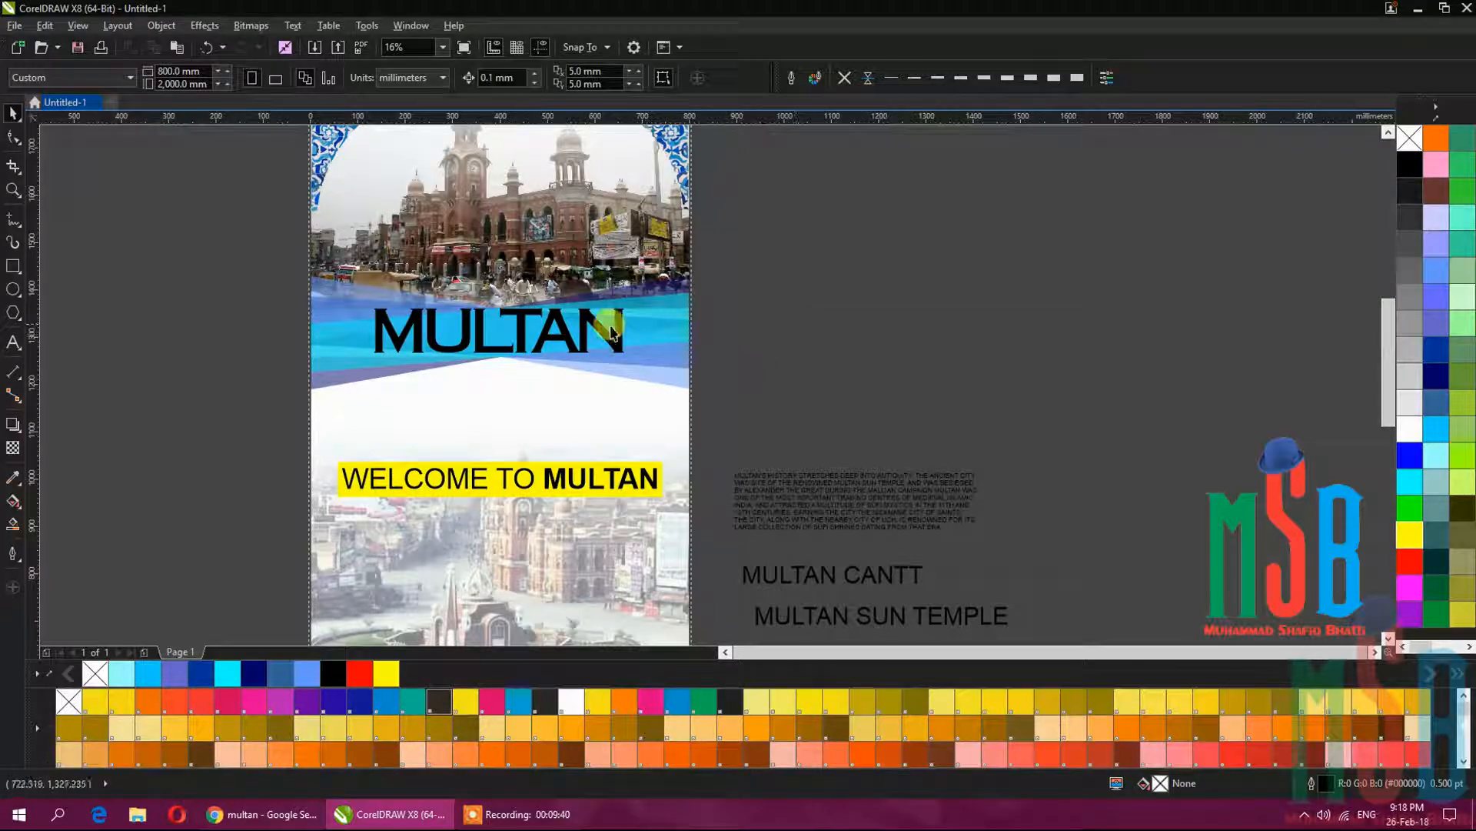
Draw a rectangle about 152 × 44 mm beside the banner and duplicate it into a row of three touching rectangles.
click(544, 348)
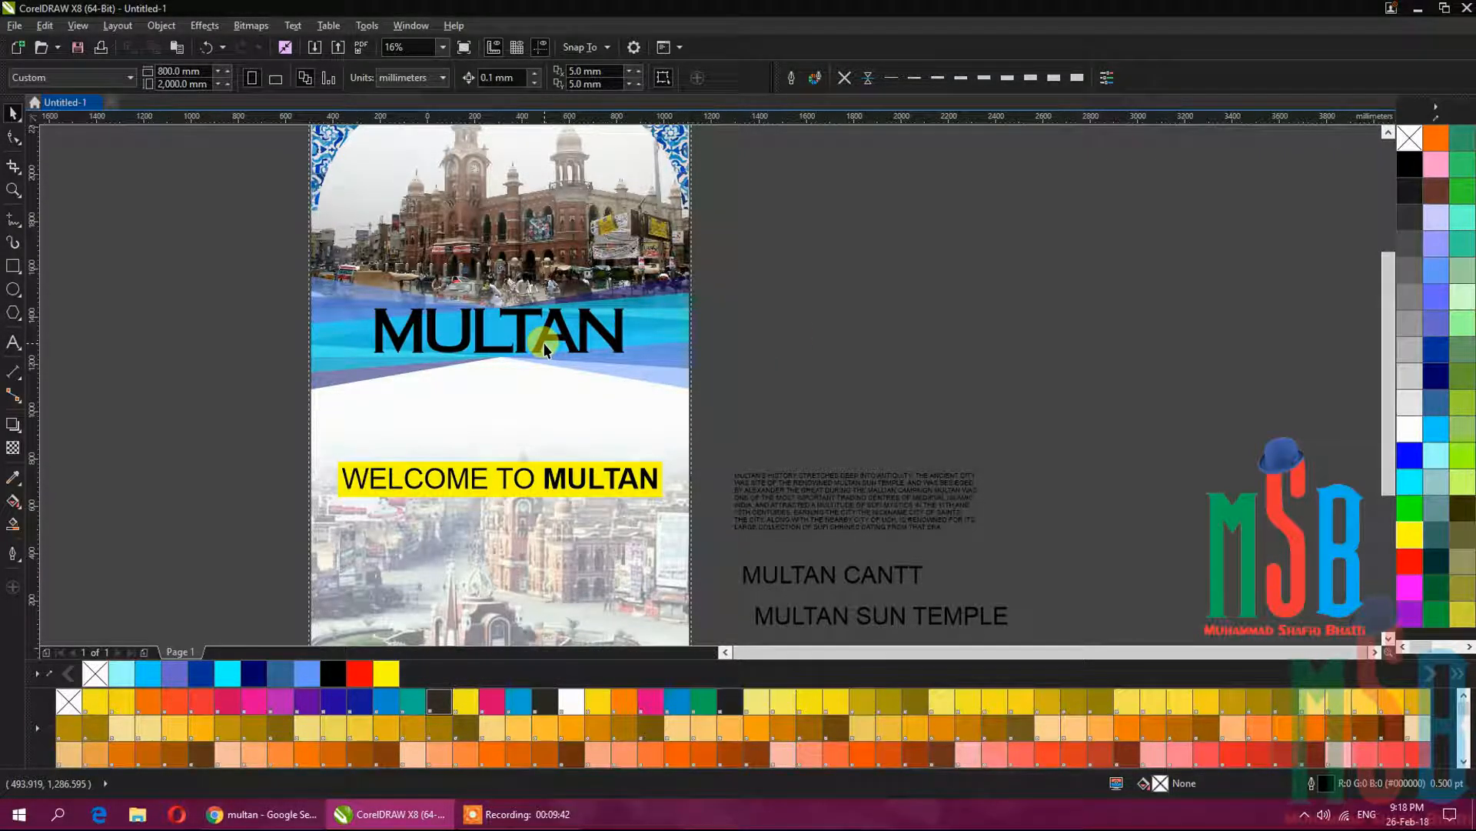
right_click(544, 348)
drag(547, 345, 541, 289)
click(13, 265)
drag(279, 337, 316, 347)
click(13, 114)
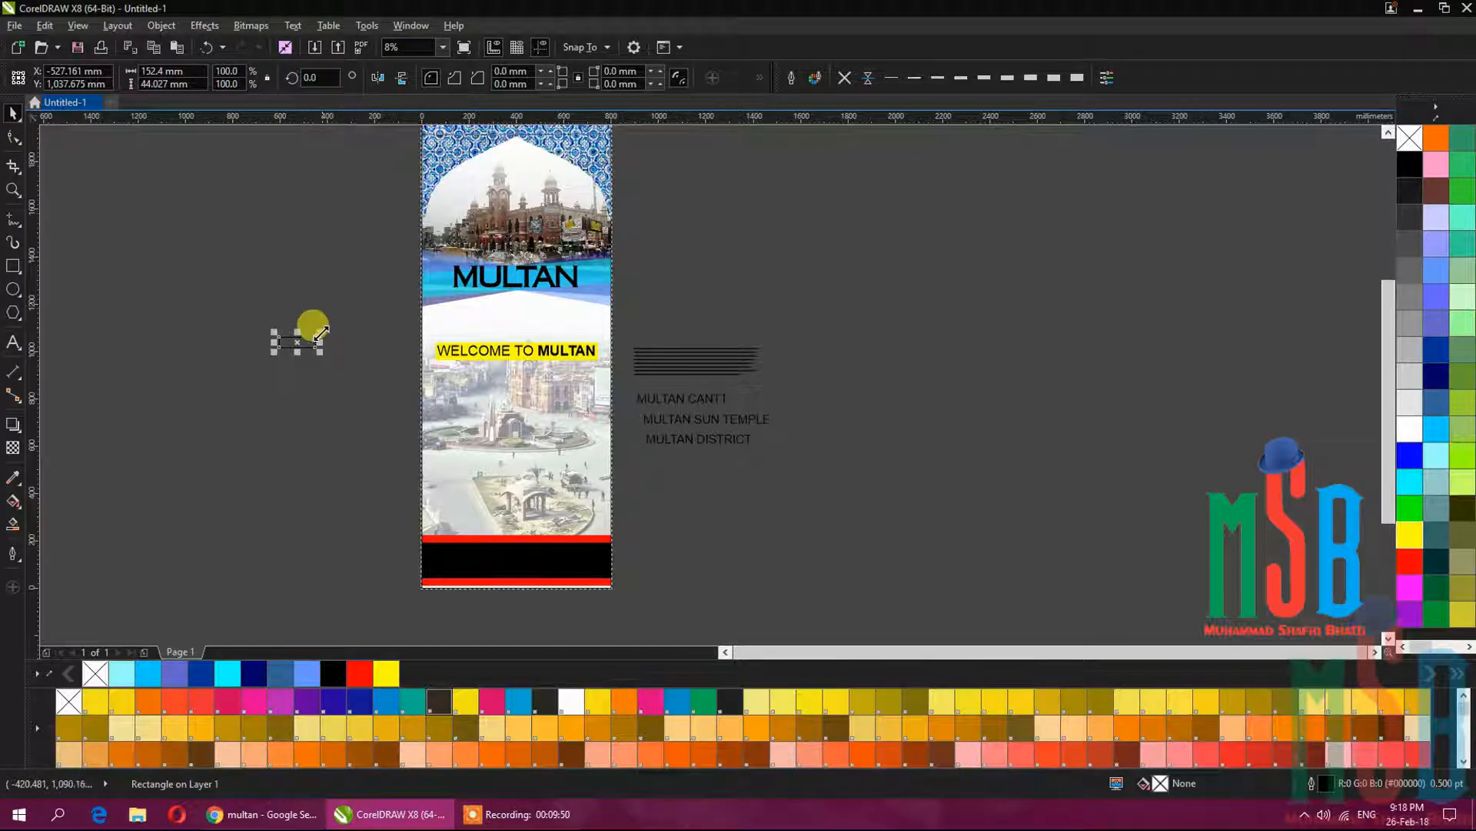
scroll(290, 350, up, 3)
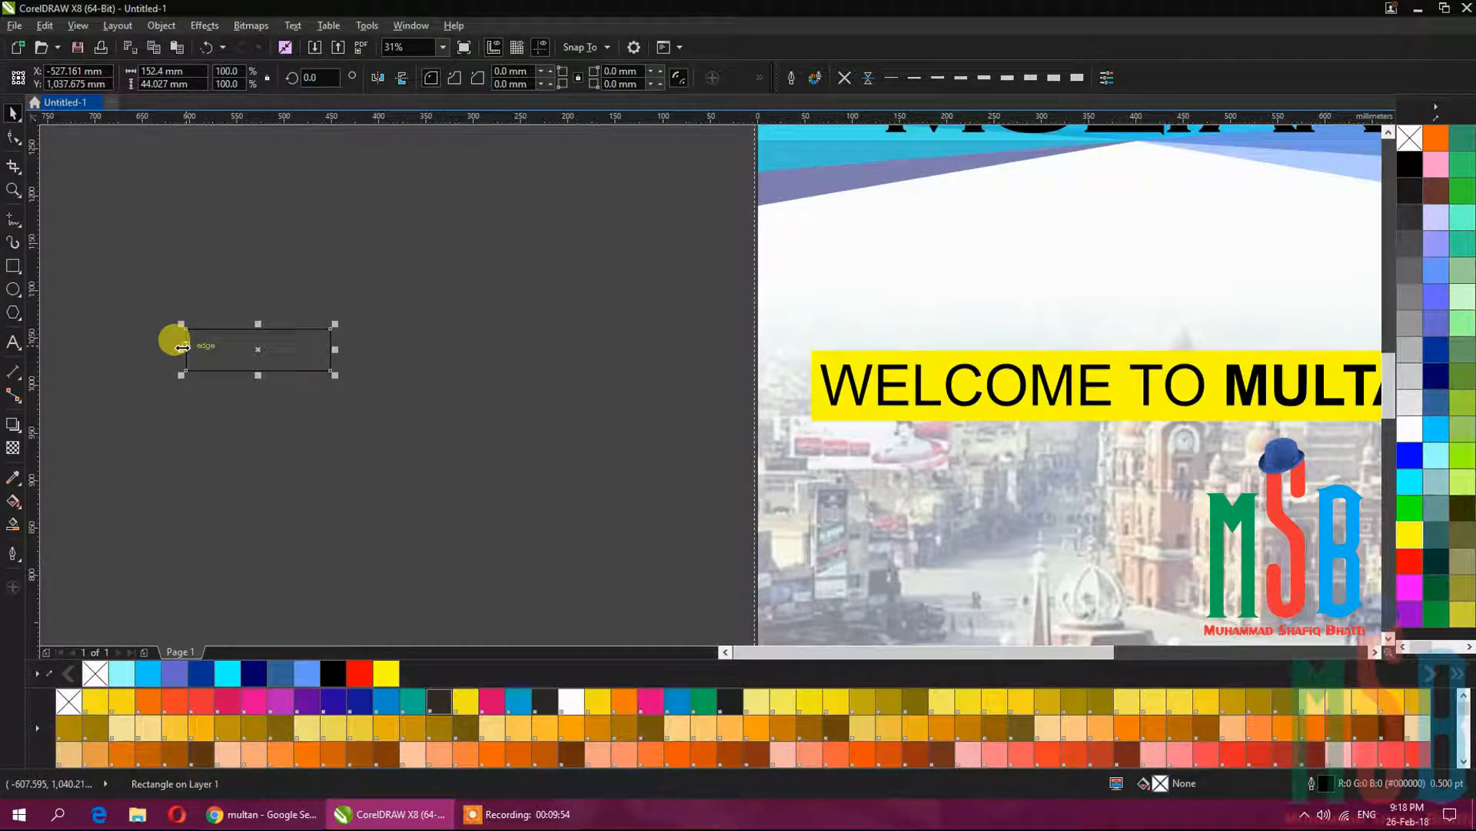
drag(183, 346, 506, 350)
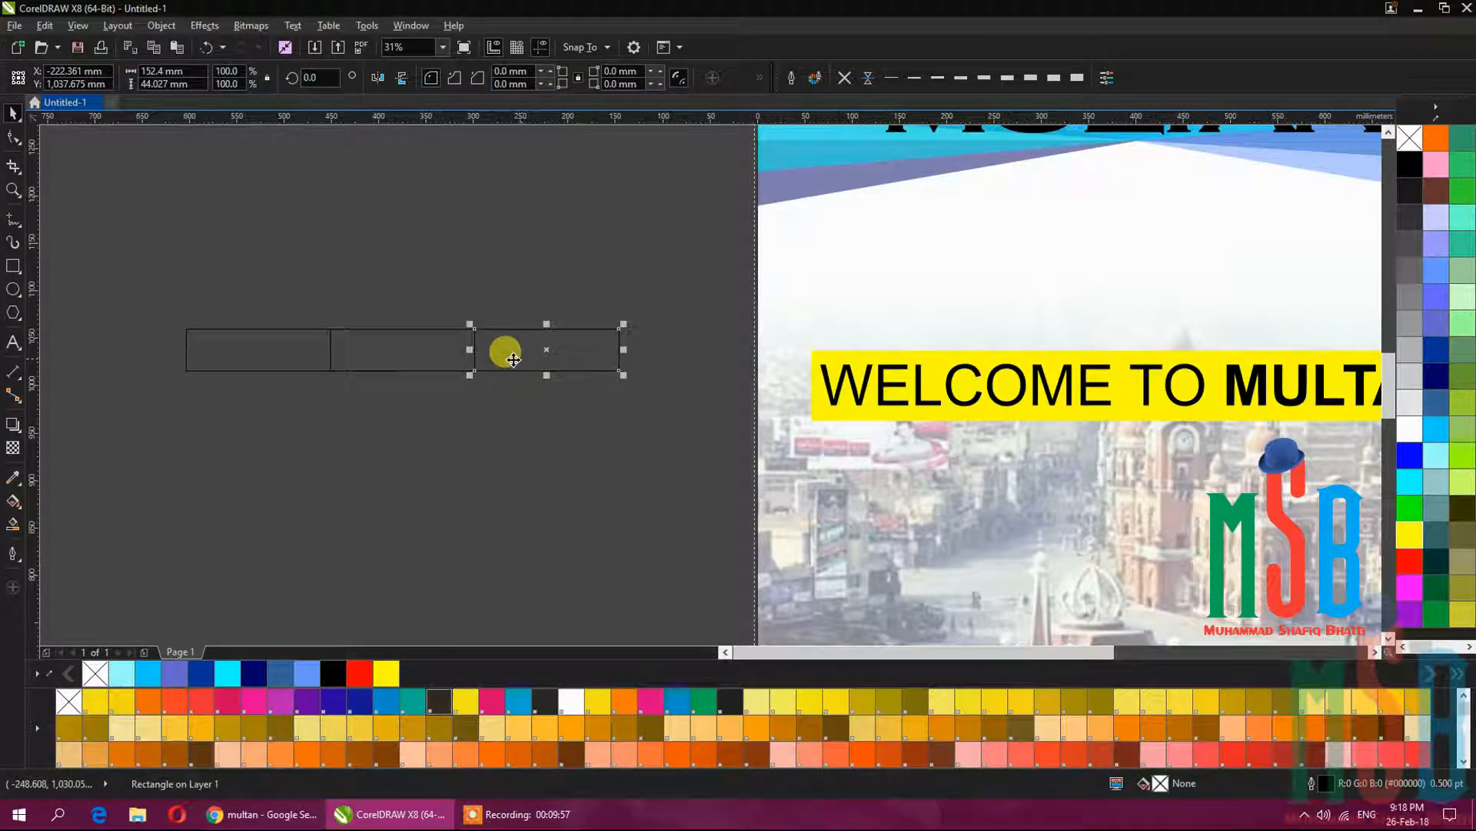
Round the corners of all three rectangles fully, to a radius of about 22 mm, so they become pill shapes.
click(13, 137)
click(202, 339)
drag(190, 330, 619, 332)
click(403, 339)
click(499, 346)
click(13, 113)
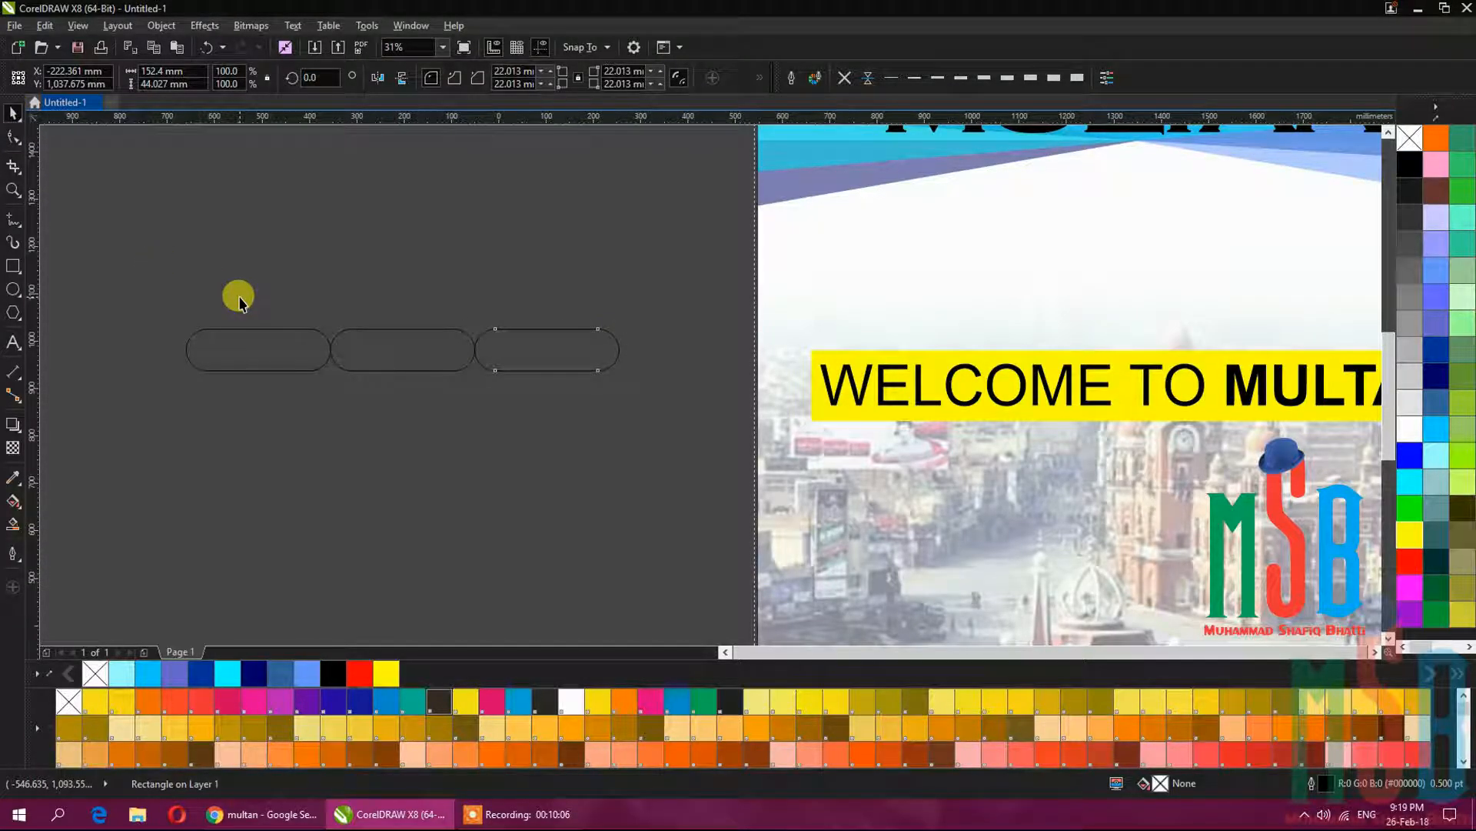
Place the row of three rounded rectangles on the banner between the "MULTAN" heading and the yellow-backed welcome text.
scroll(239, 296, down, 1)
drag(239, 297, 246, 342)
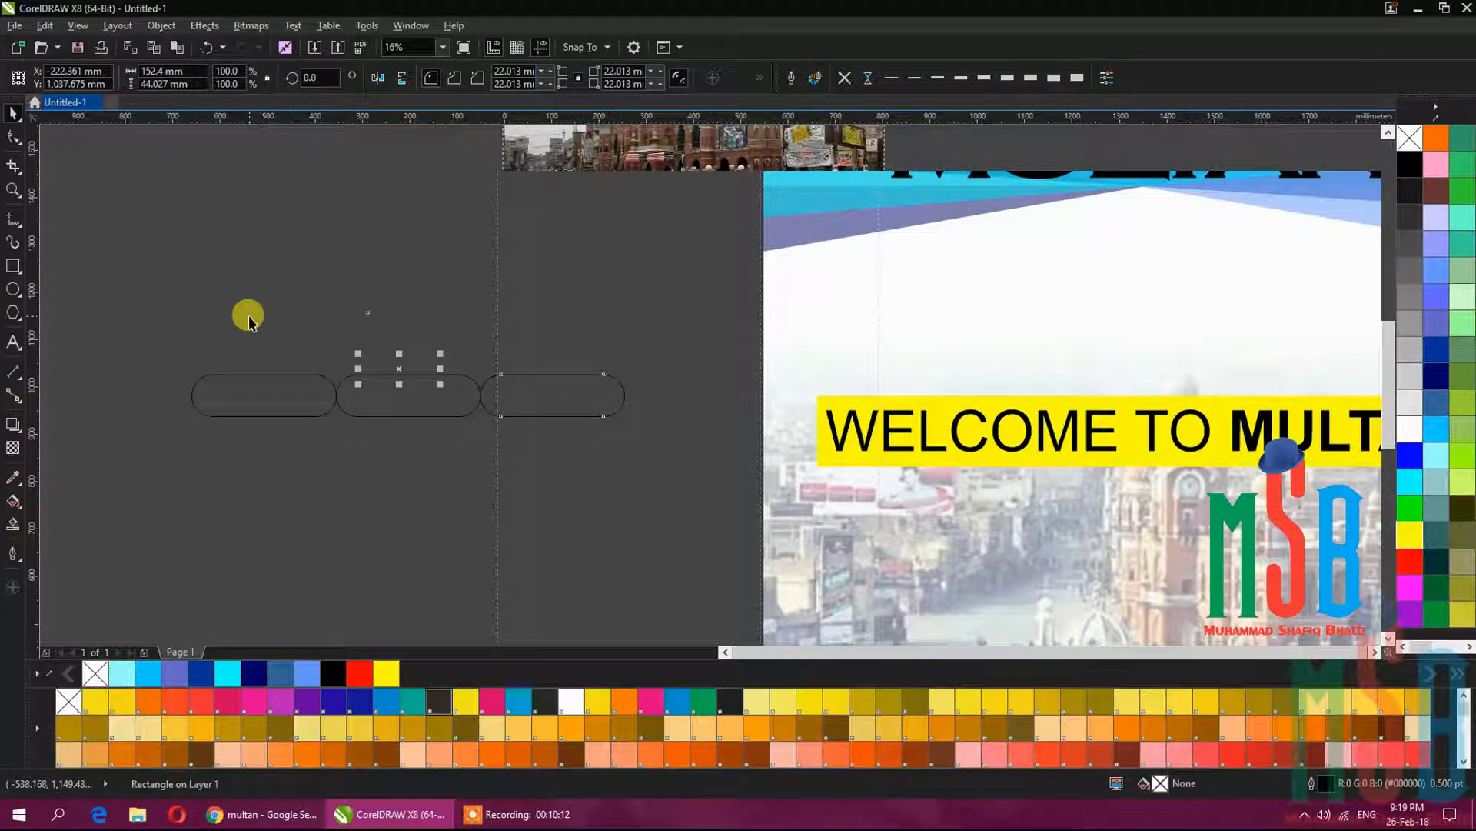
click(248, 315)
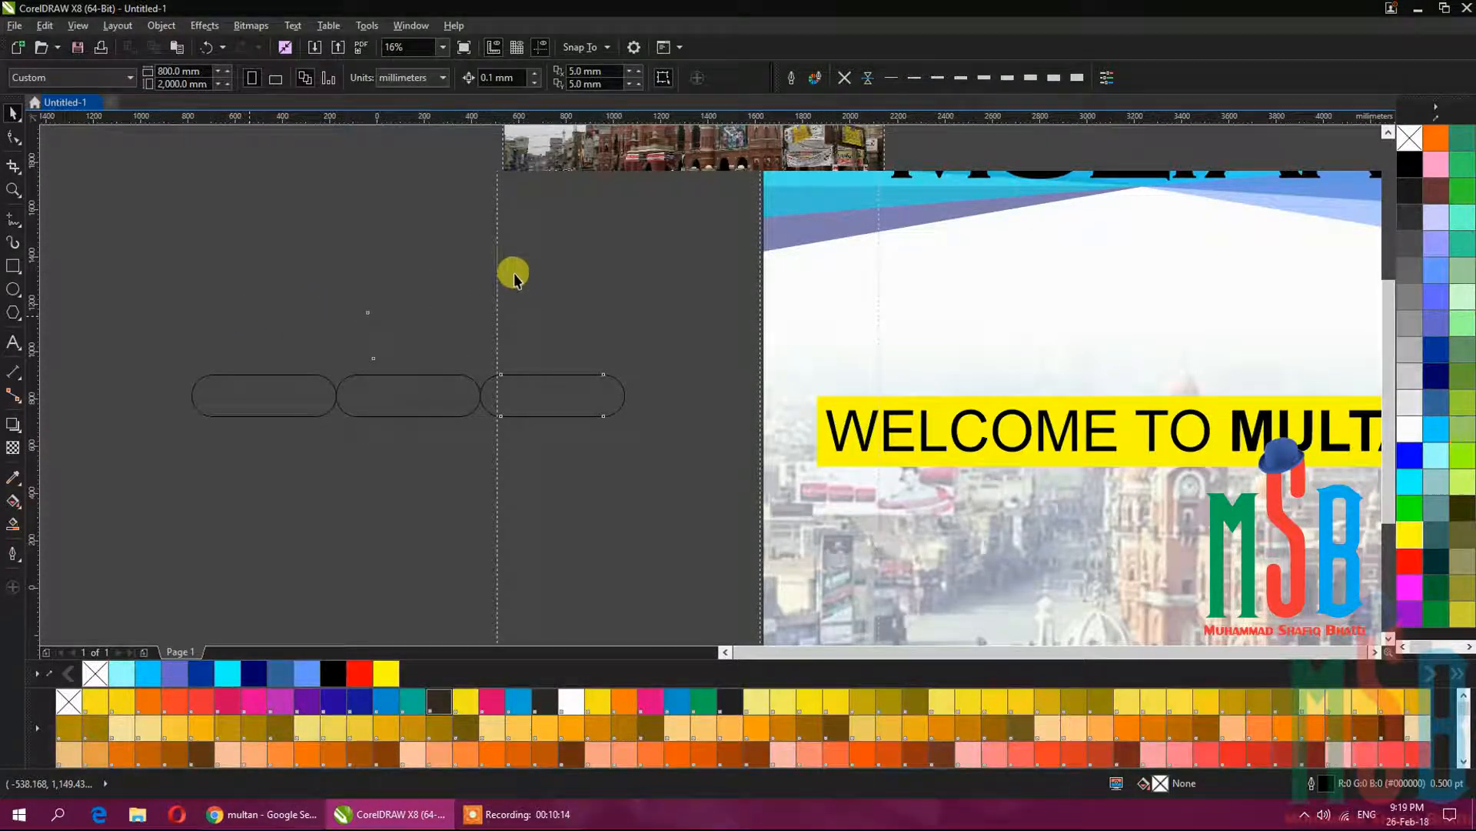
scroll(514, 276, down, 2)
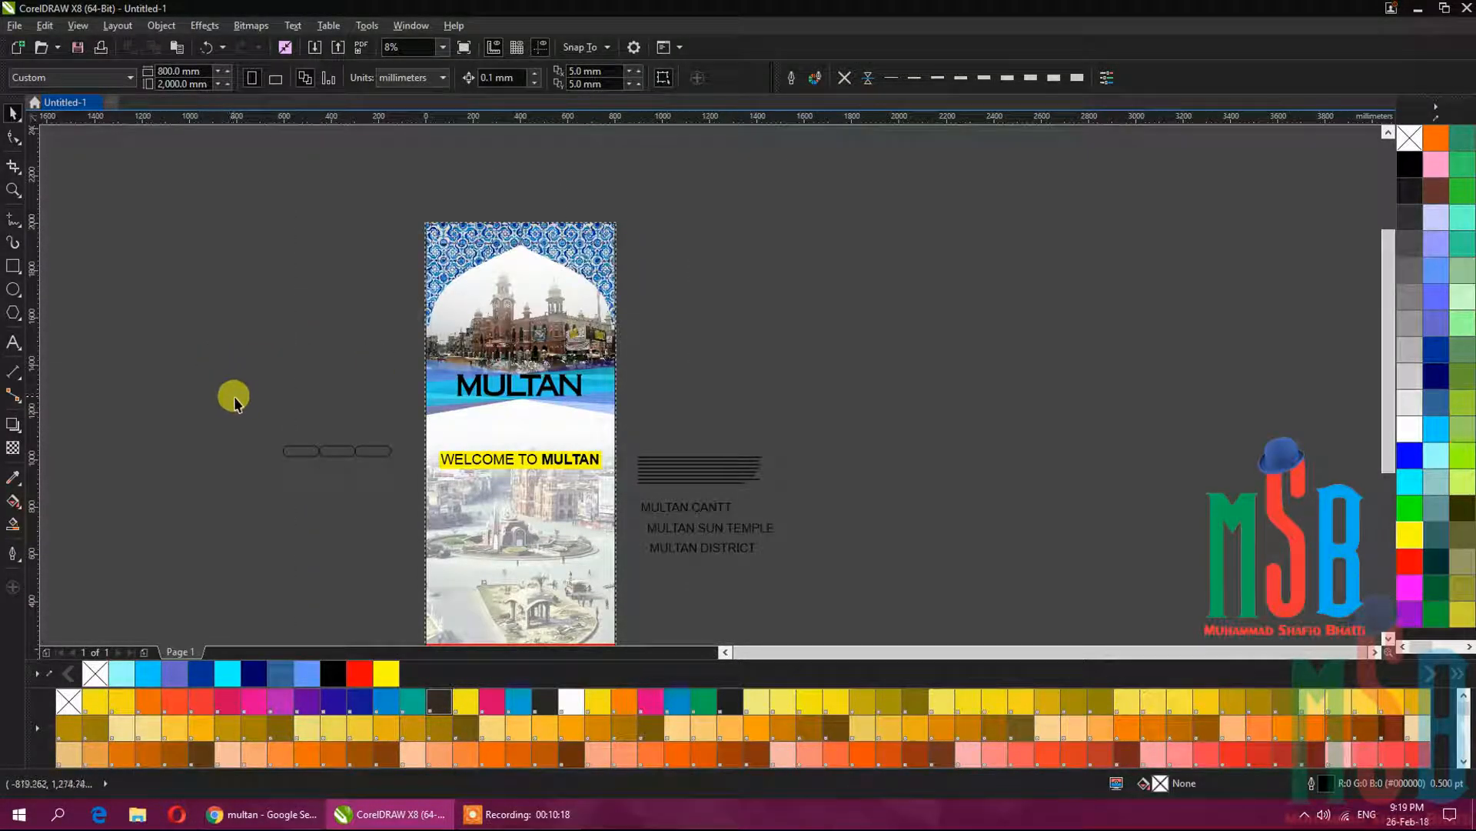
drag(381, 466, 521, 431)
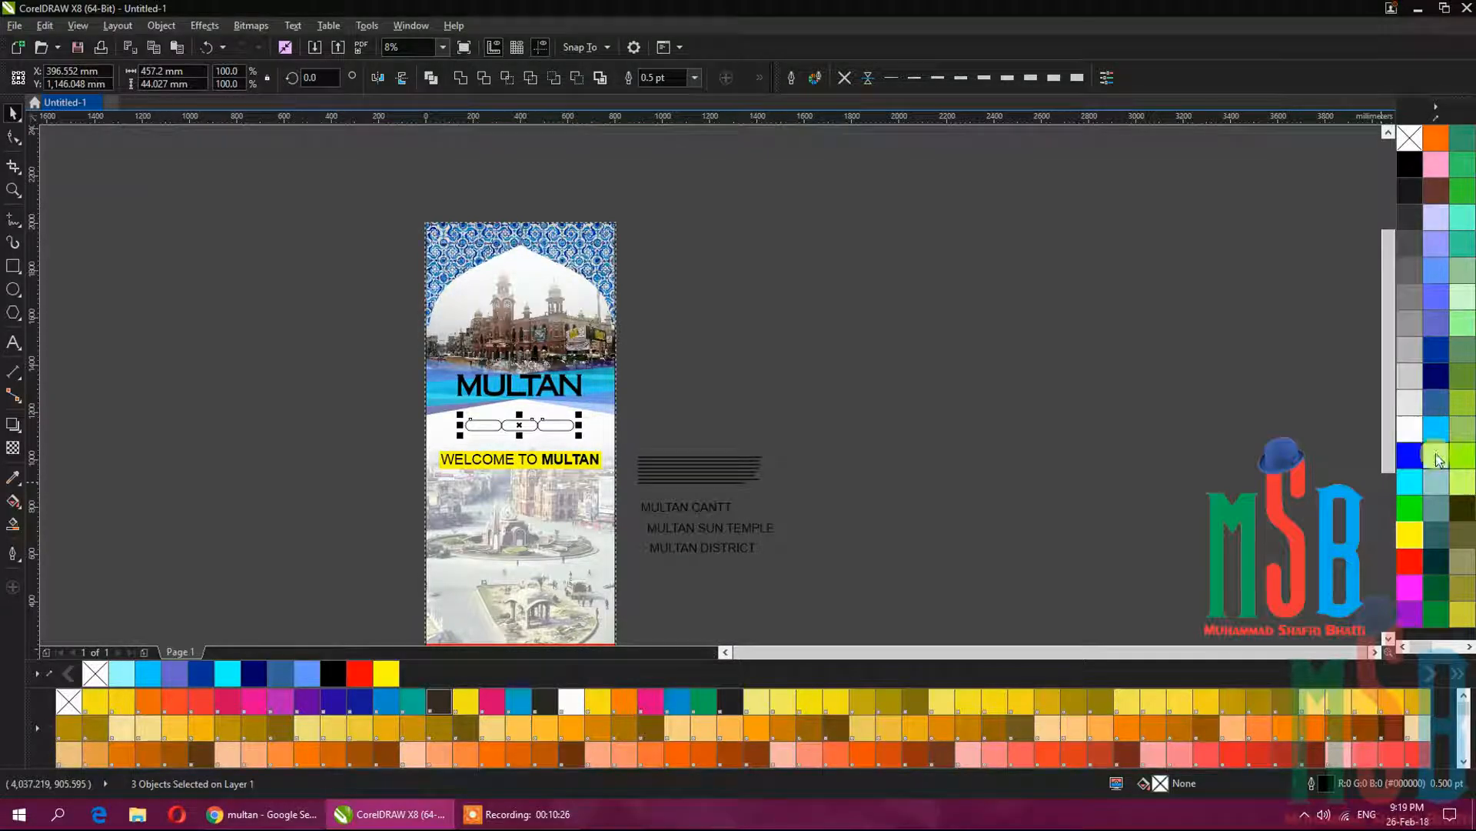
Fill the three rounded rectangles with #336699 without an outline, and recolour the middle one Deep Navy Blue (#000066).
click(1438, 394)
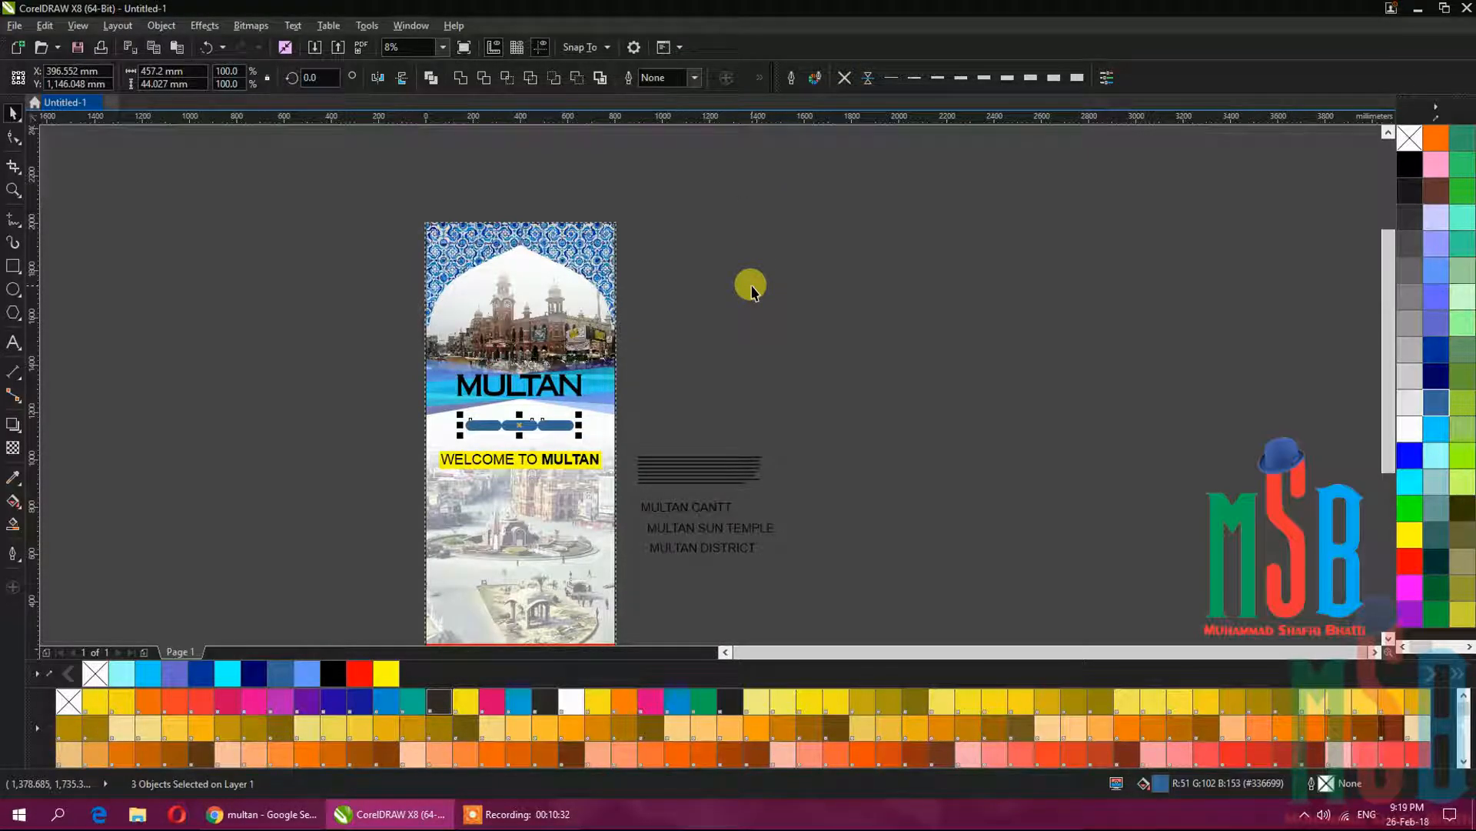
click(751, 290)
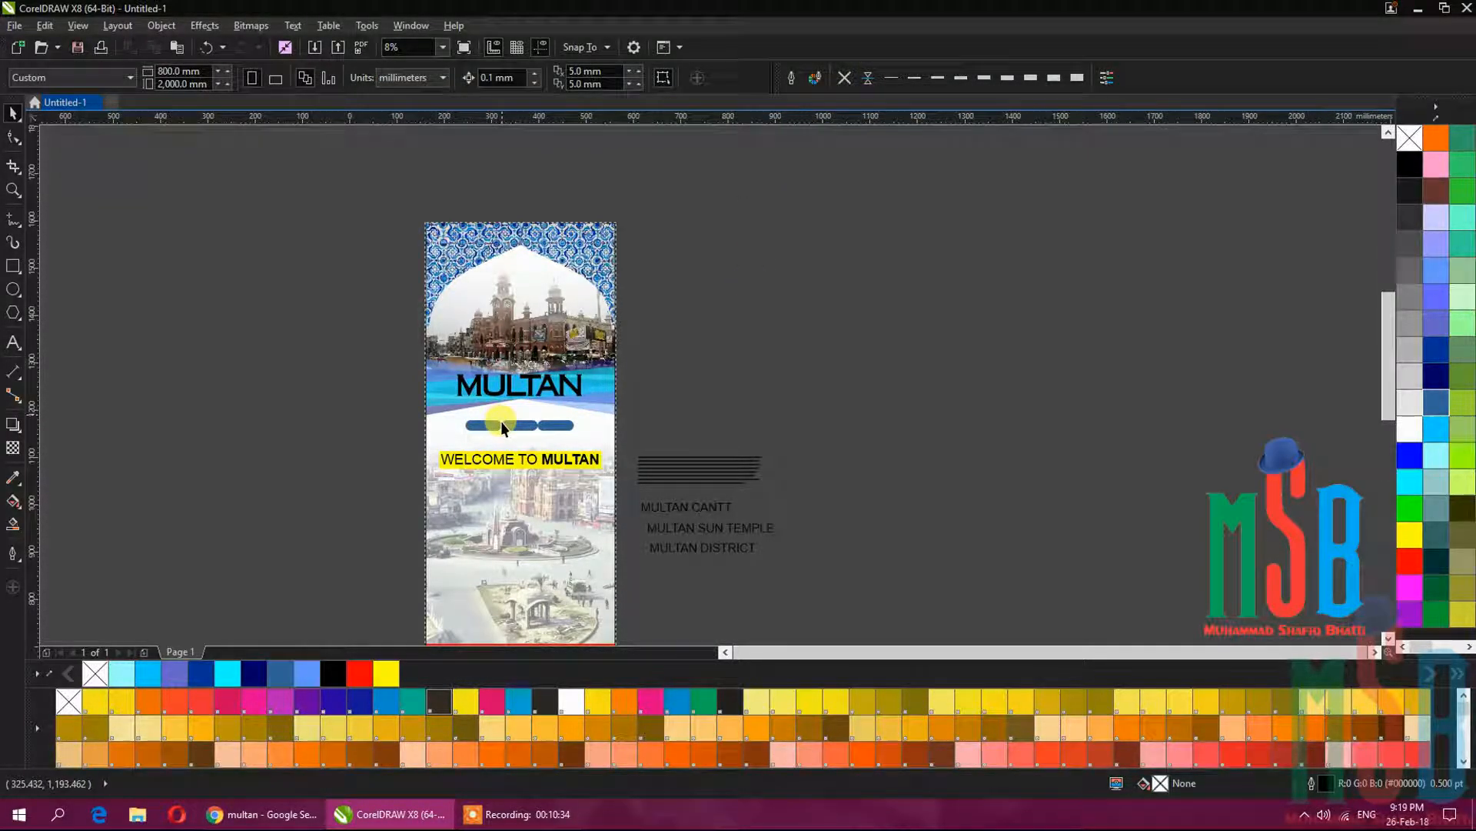
scroll(501, 421, up, 1)
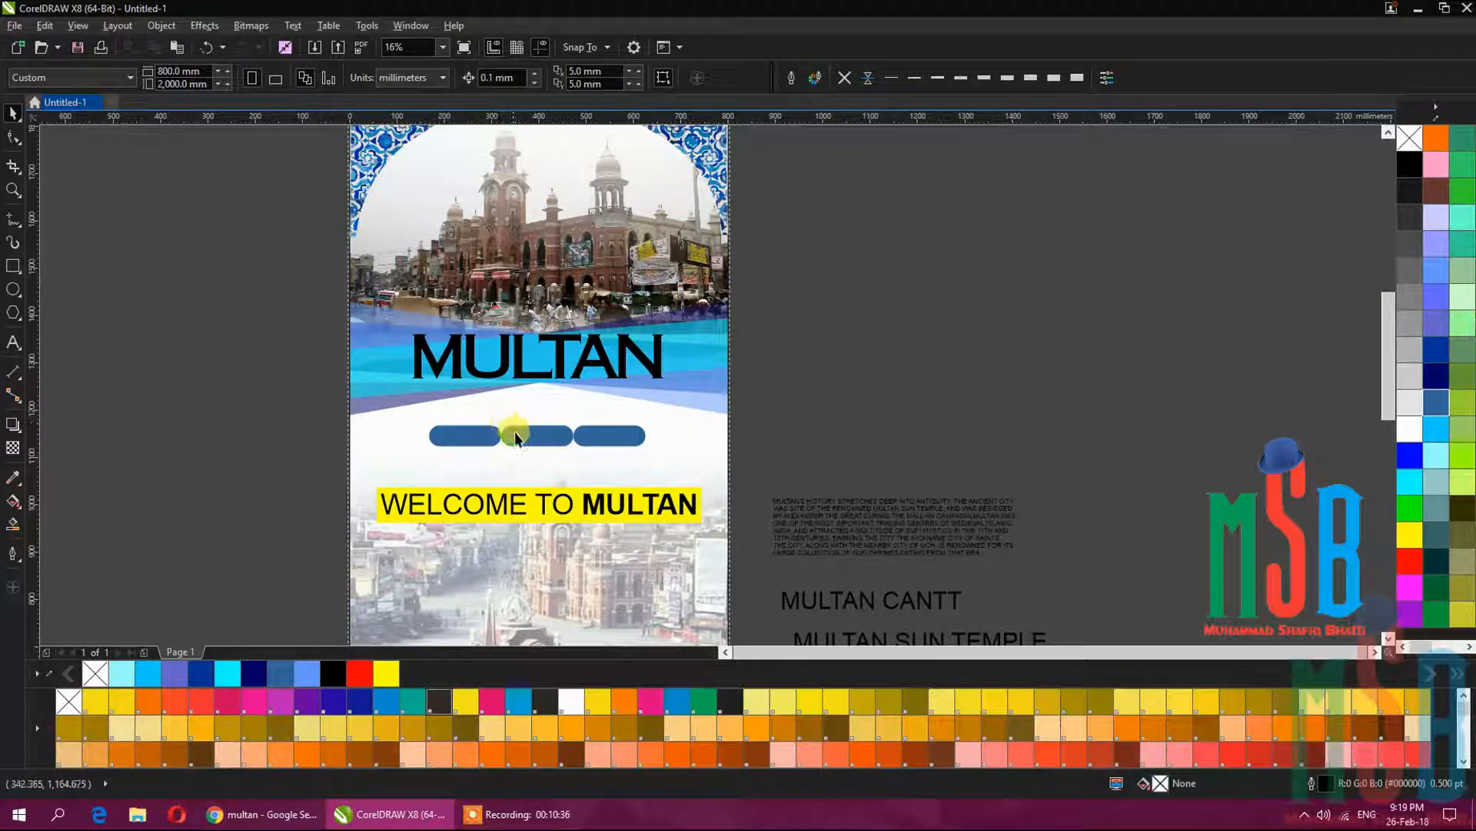
click(517, 435)
click(1438, 374)
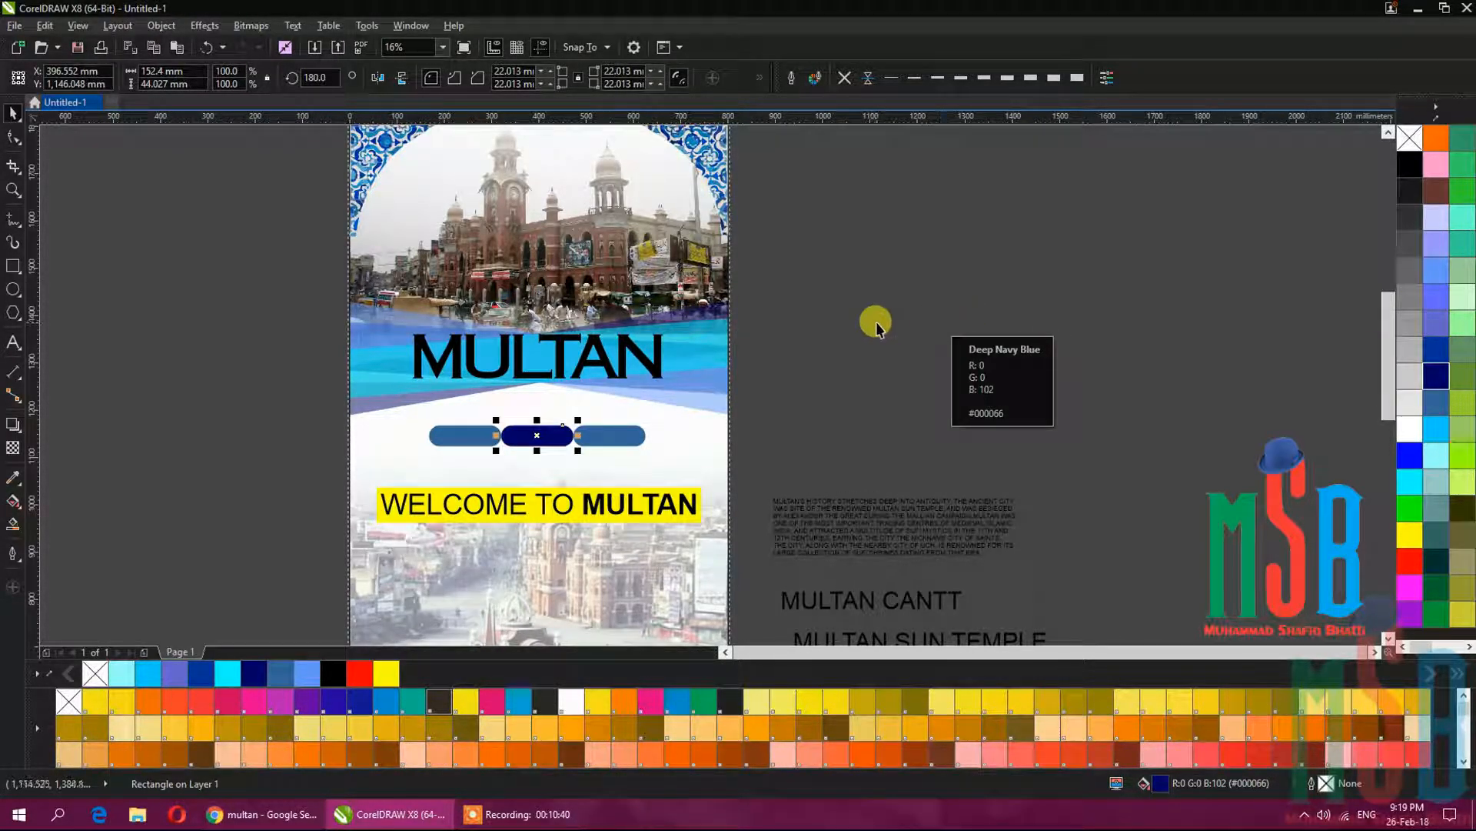
click(828, 334)
Try a cyan (#00FFFF) fill on the two outer rounded rectangles.
click(632, 419)
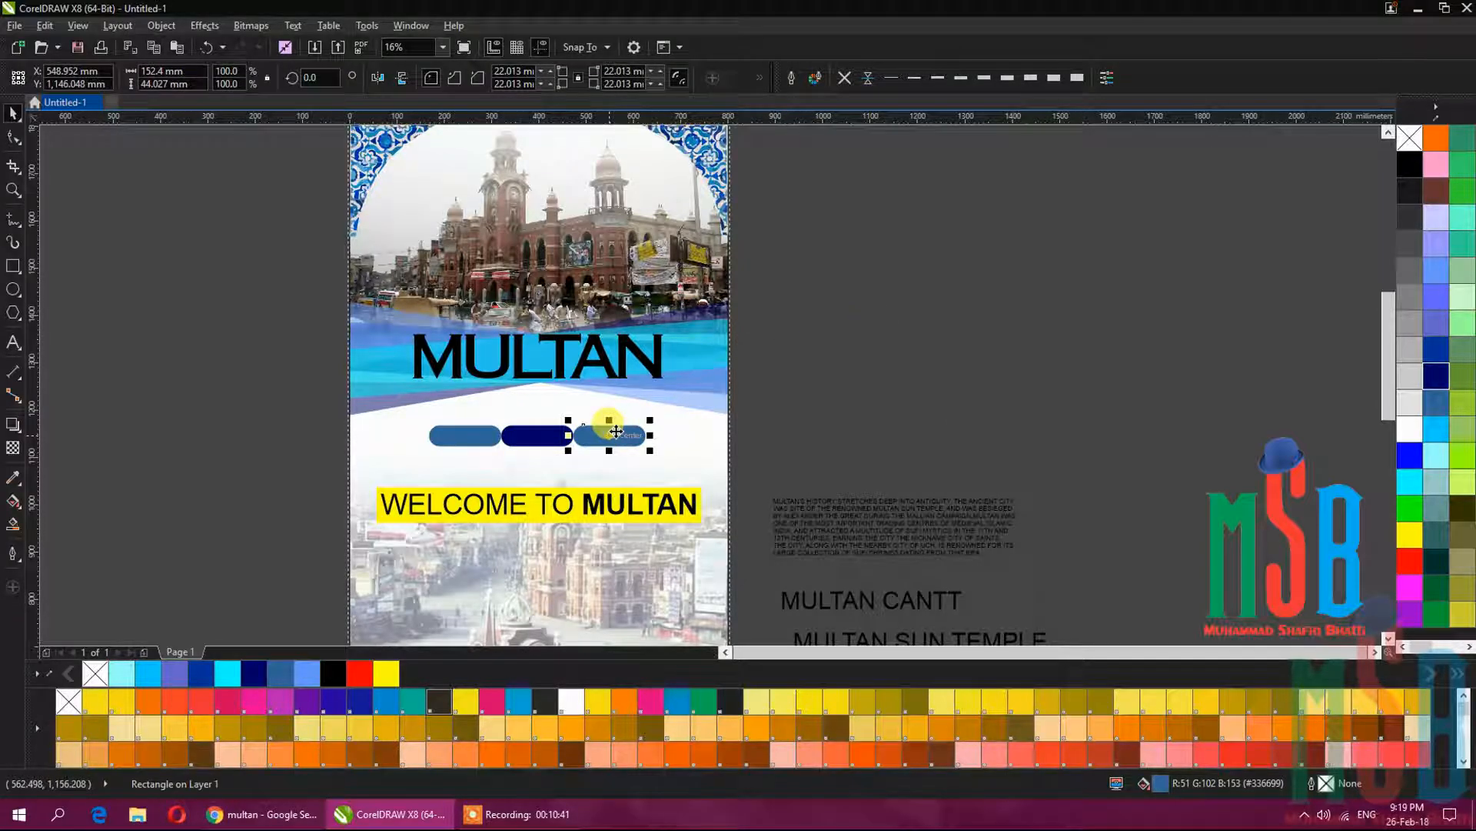
click(1409, 481)
click(465, 435)
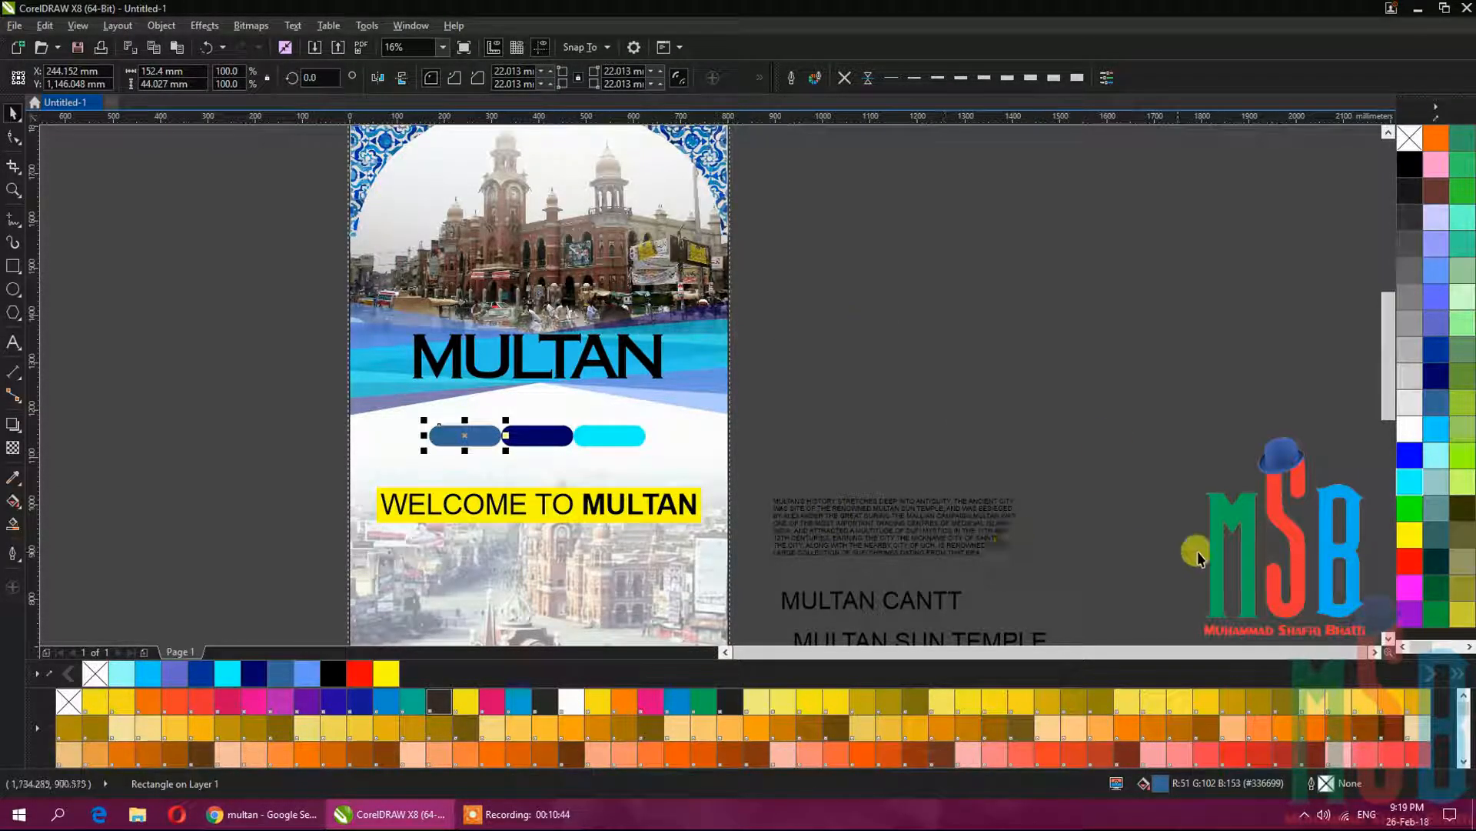
click(994, 428)
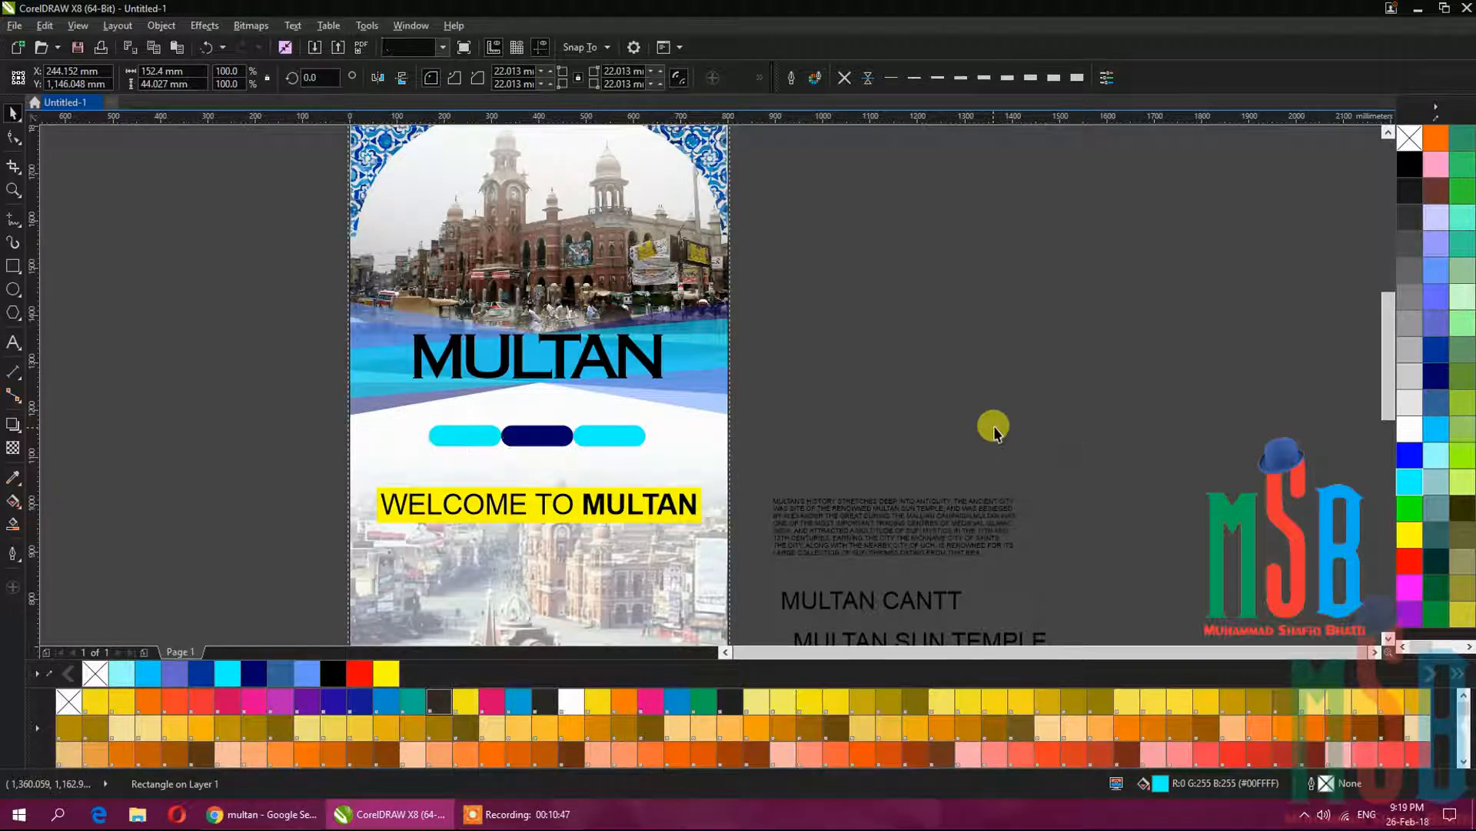
Fill the two outer rounded rectangles below the "MULTAN" heading with bright blue.
click(633, 440)
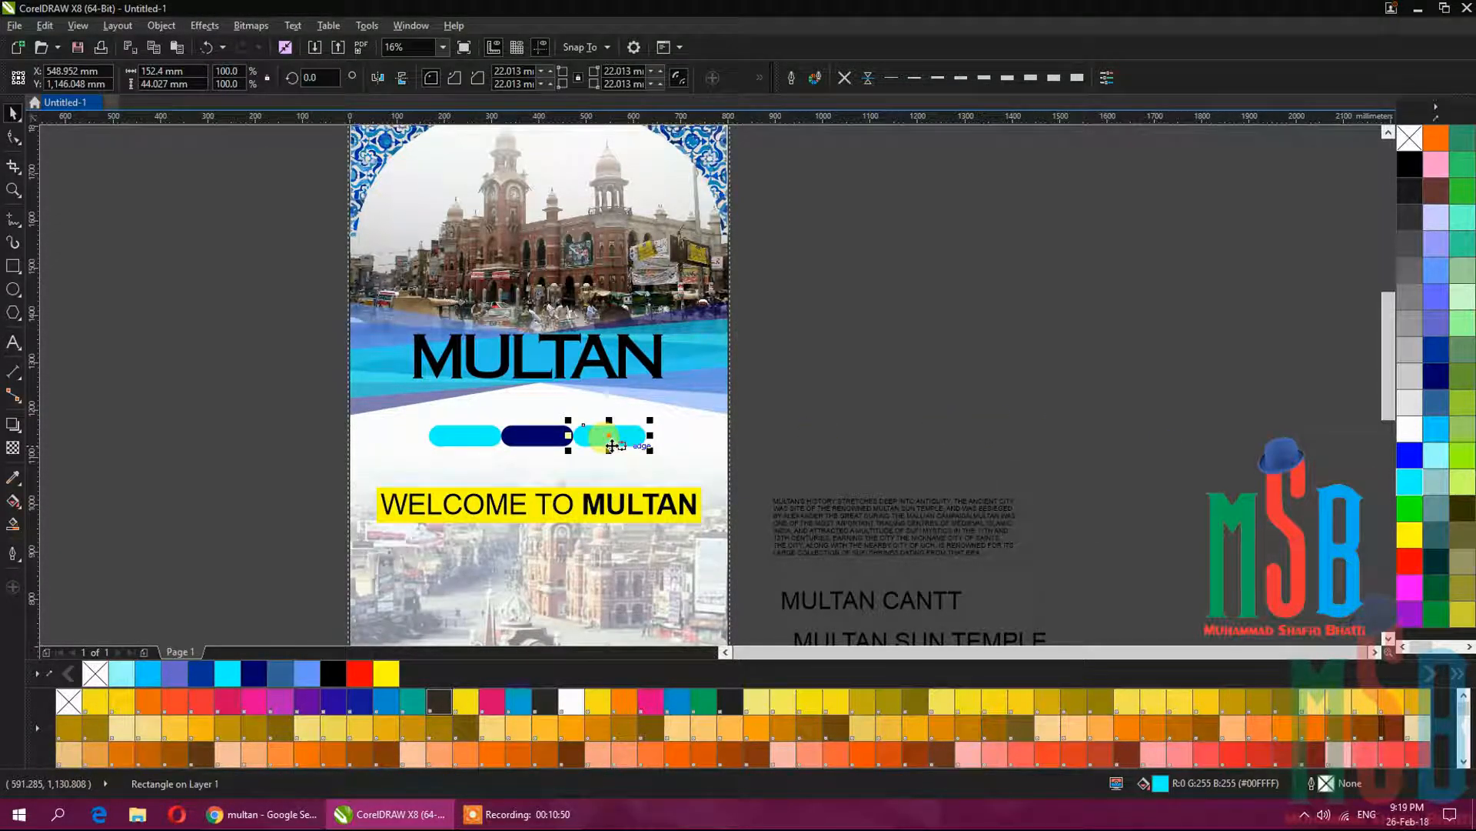
shift+click(471, 435)
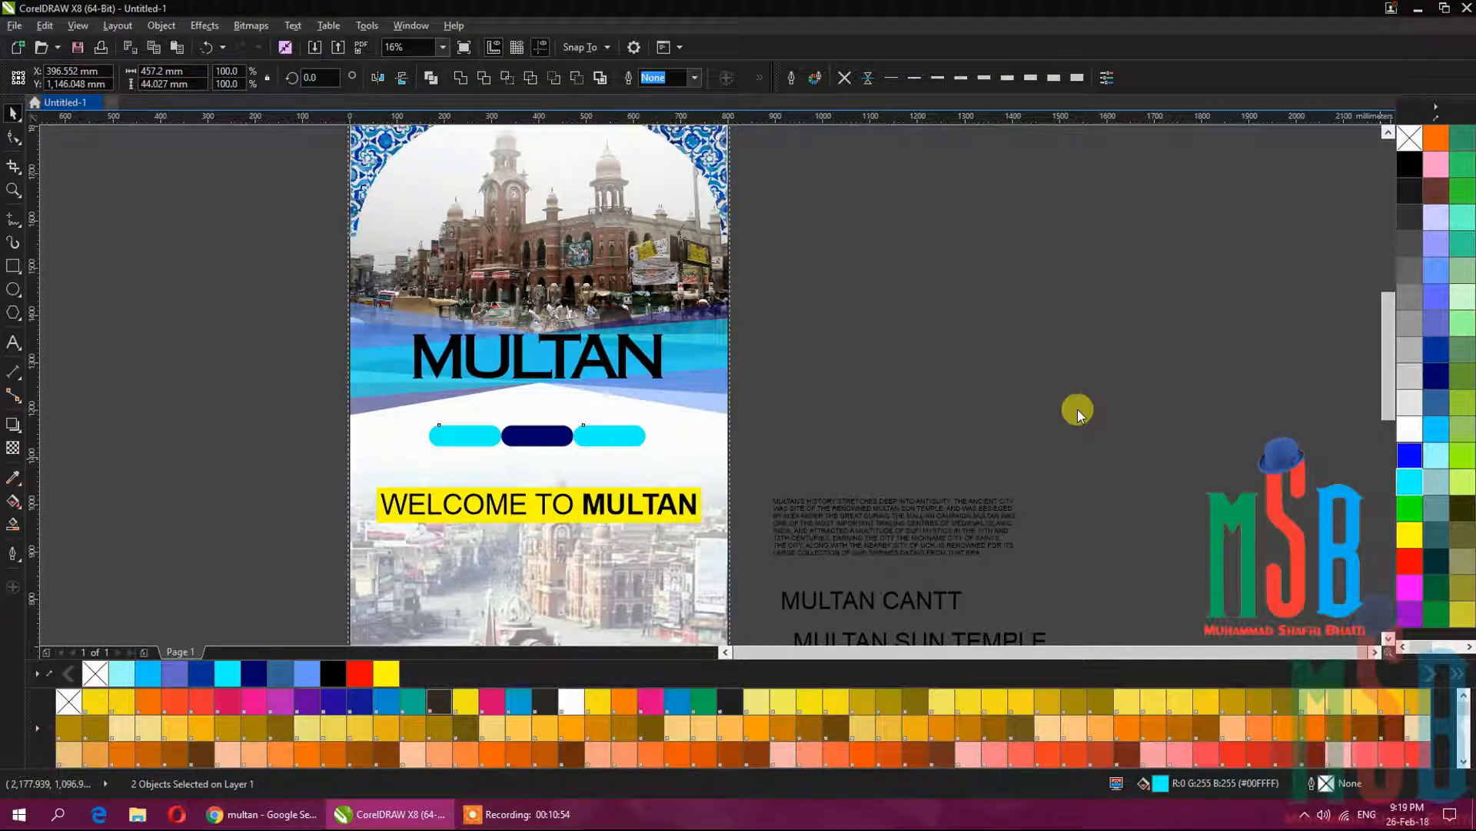
click(1055, 415)
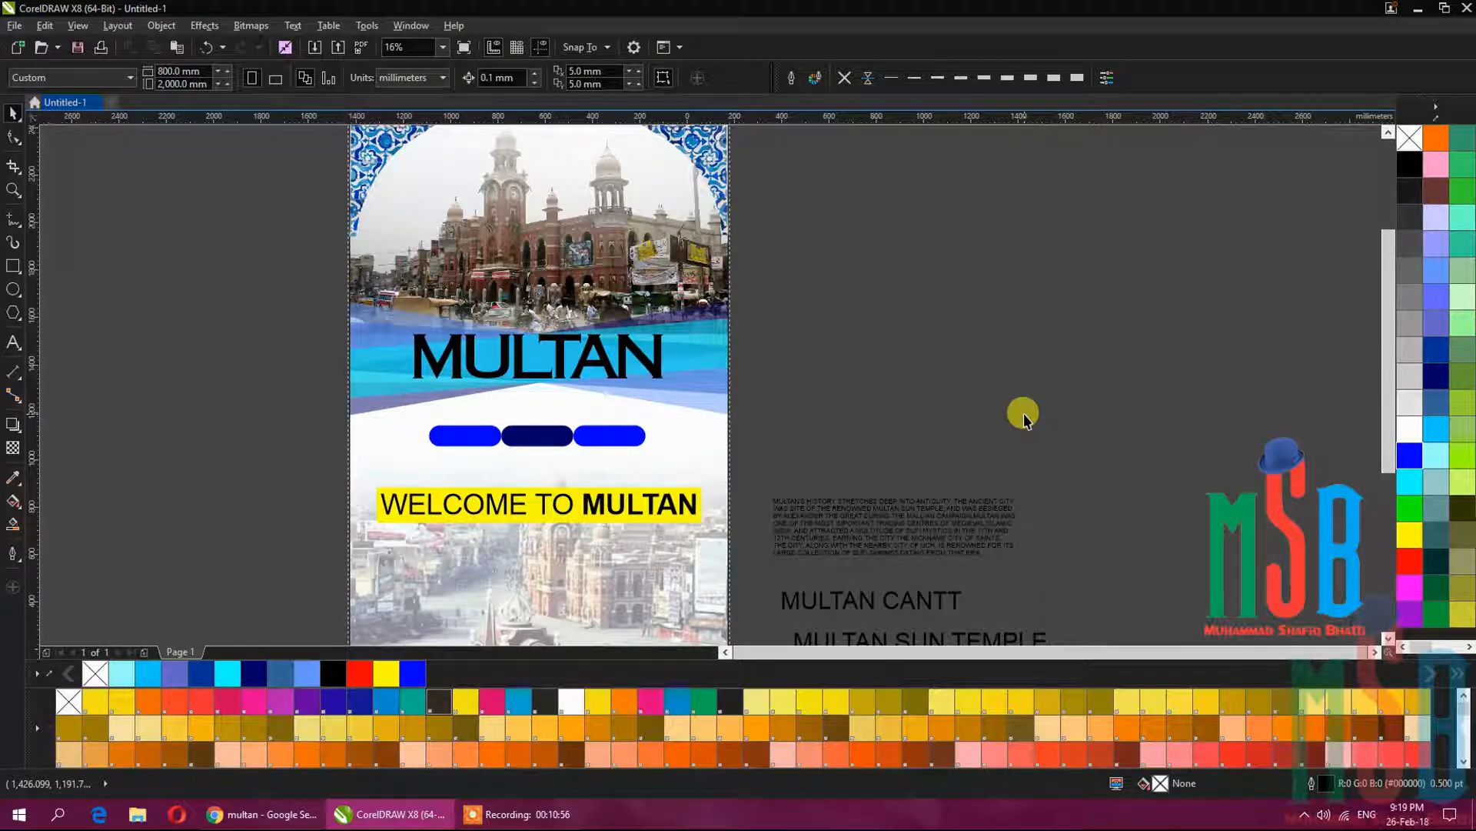
Draw a rectangle about 400 × 95 mm beside the banner and rotate it by 35°.
scroll(1023, 415, down, 1)
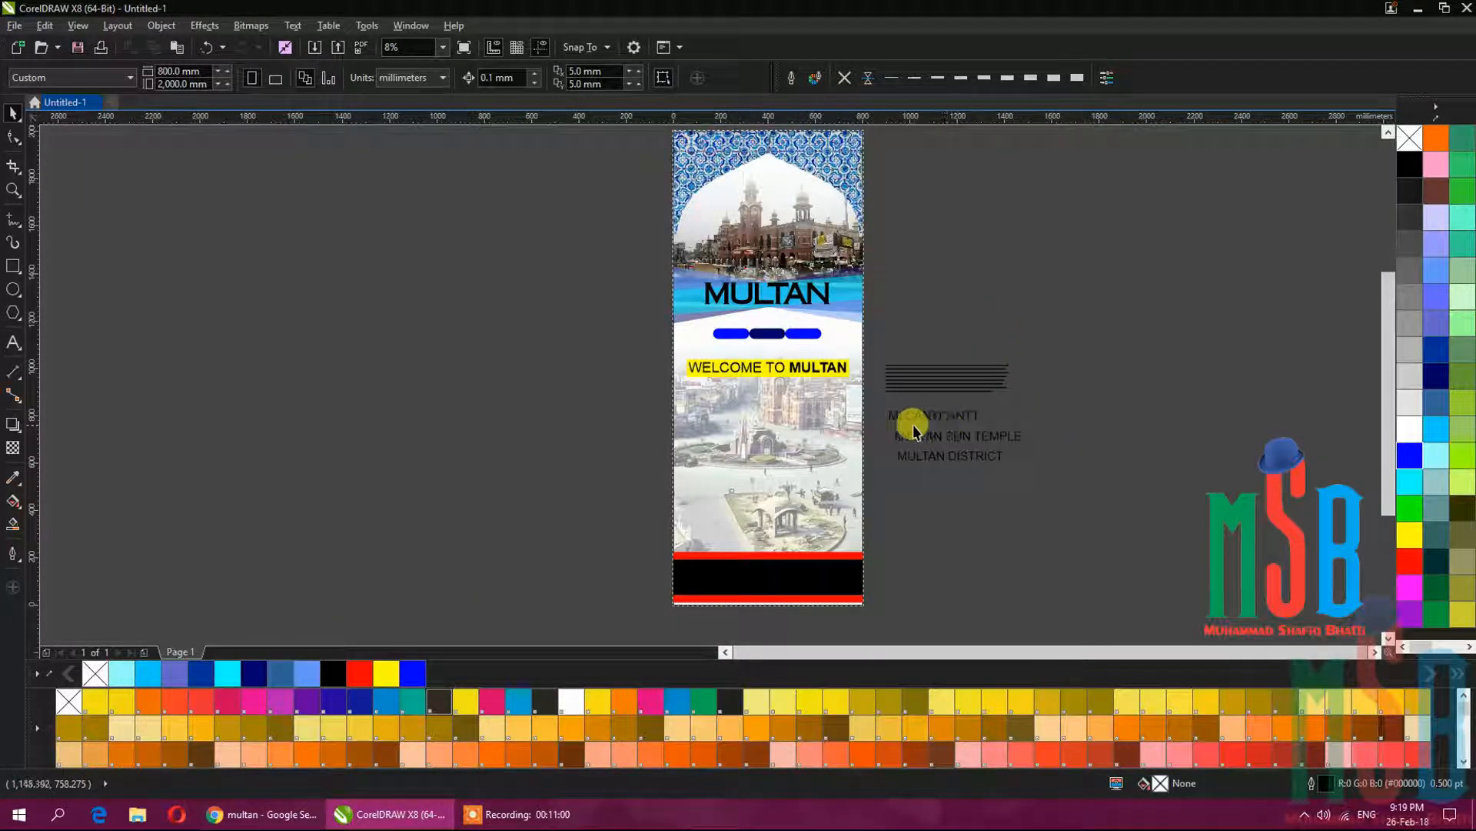
click(13, 265)
drag(381, 383, 476, 405)
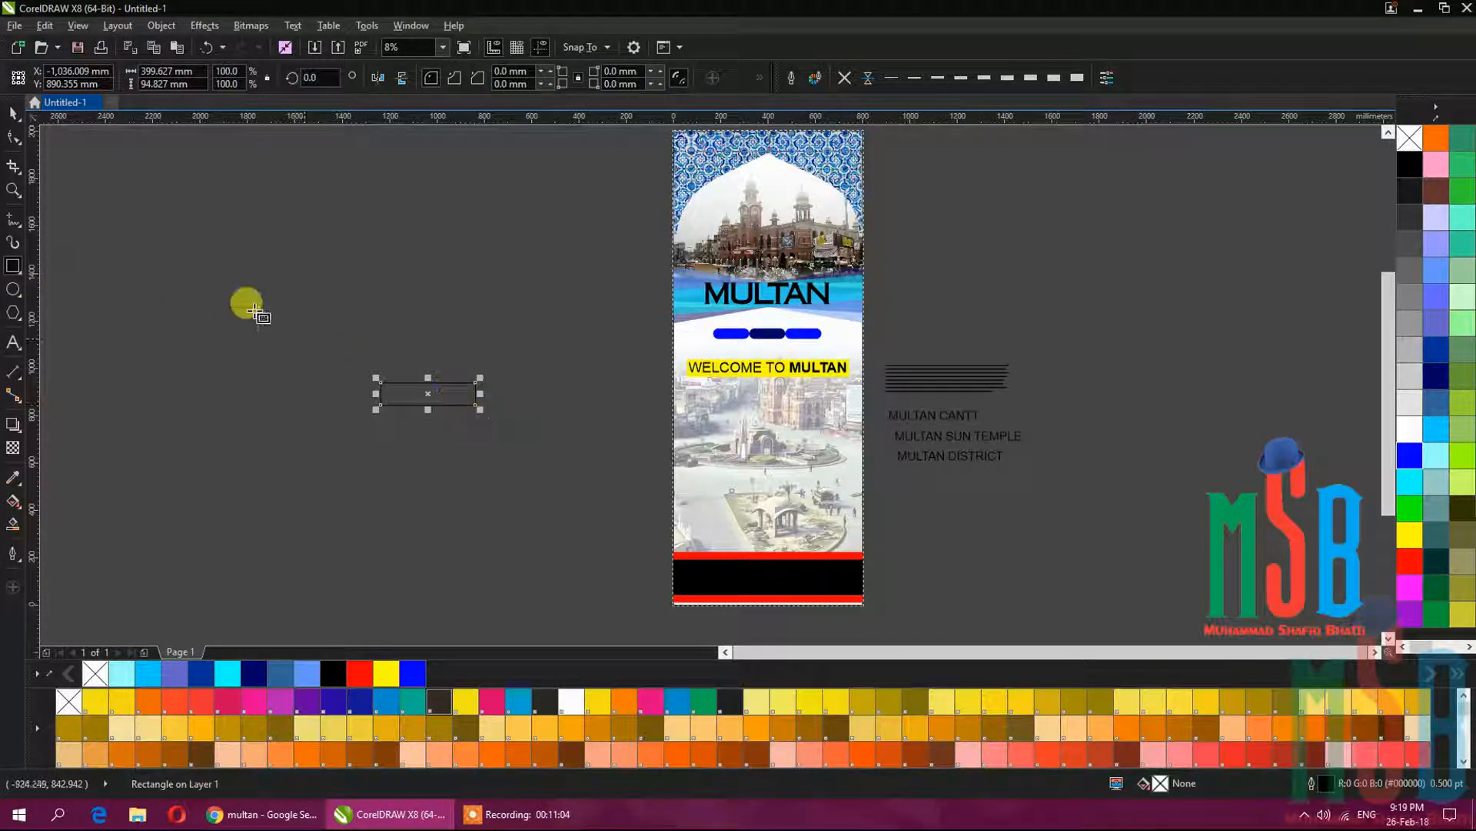
click(13, 113)
click(309, 78)
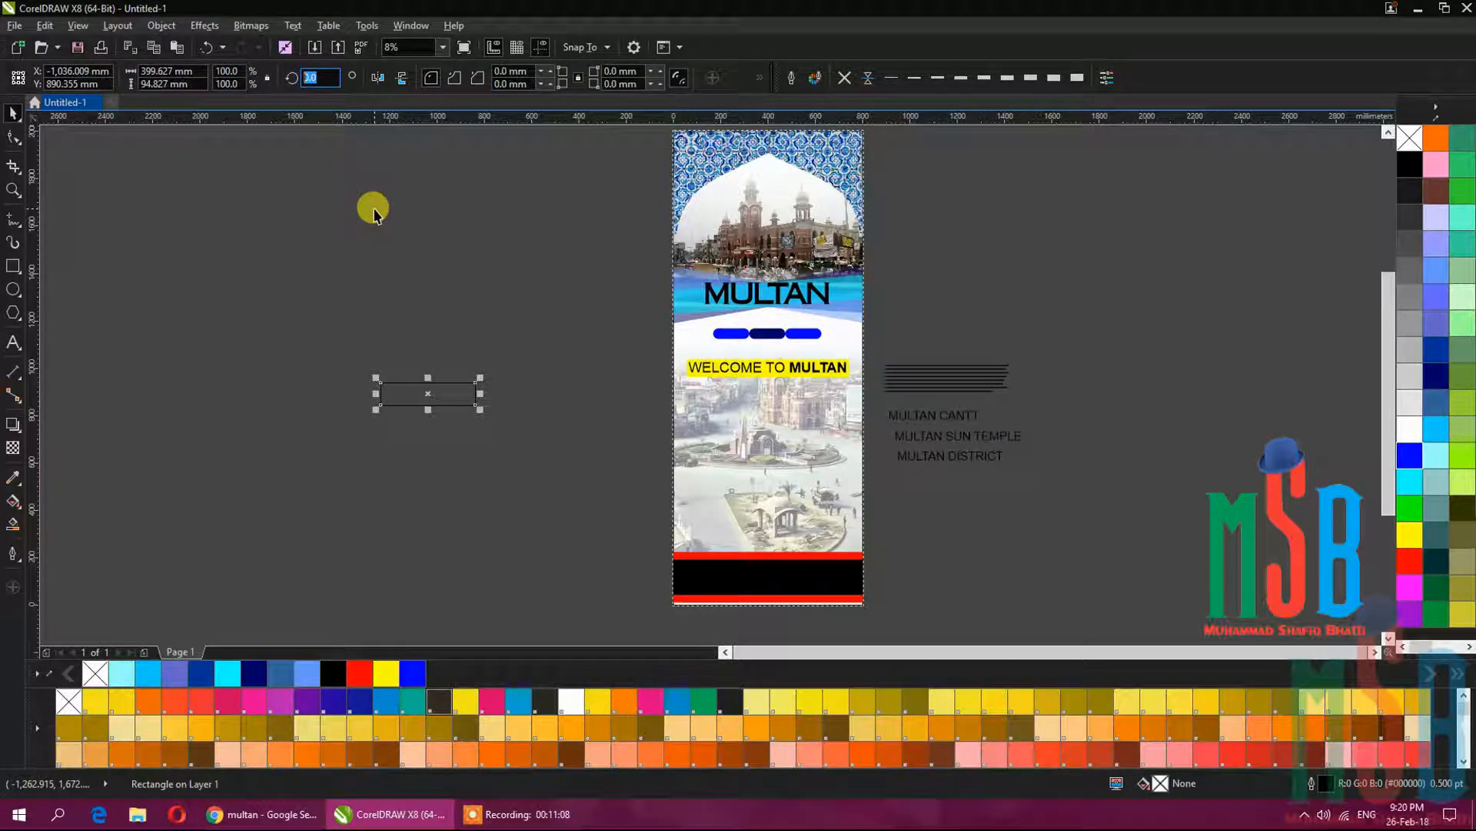
text(35)
key(Return)
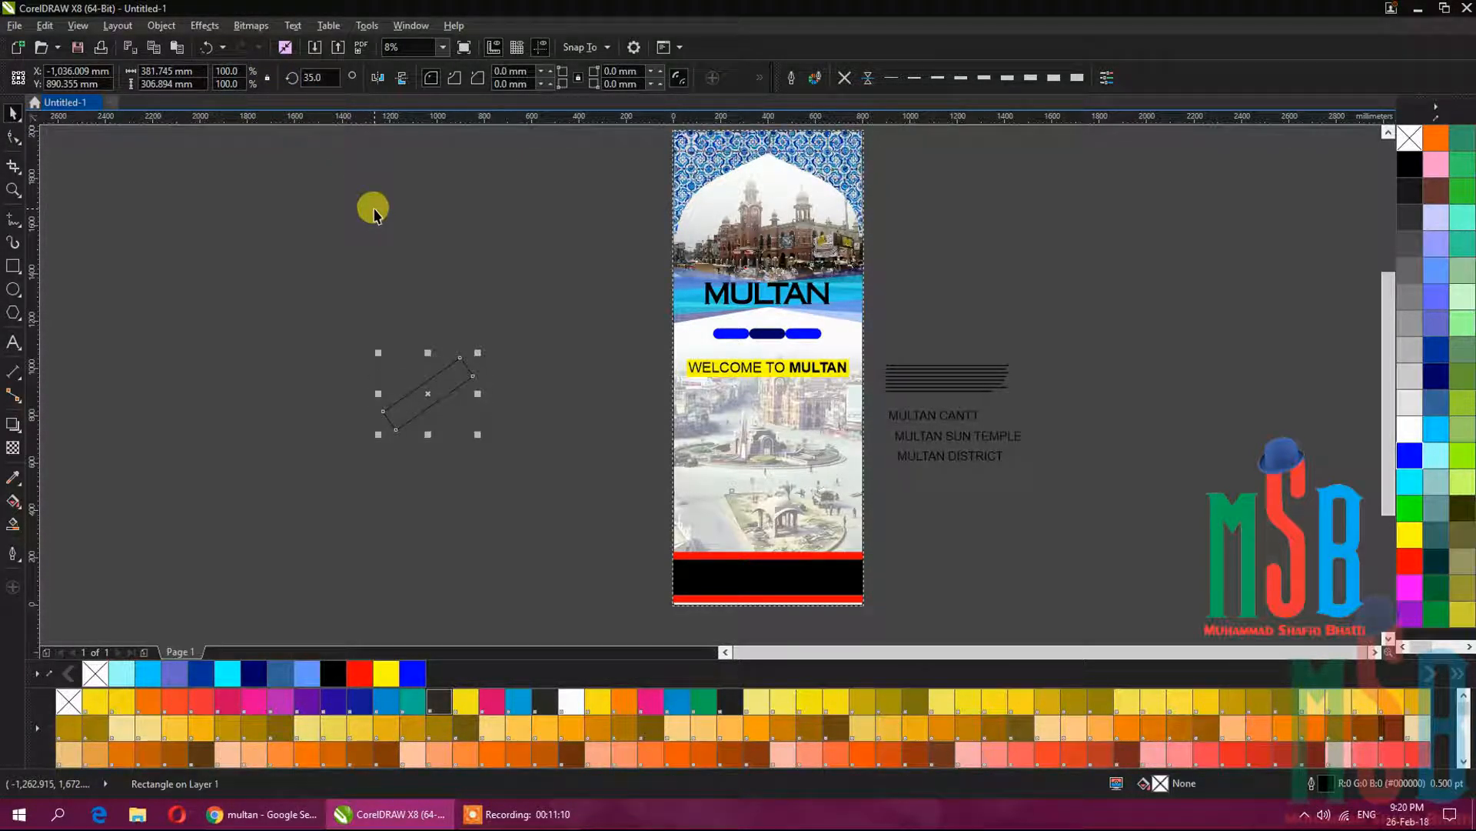
click(462, 462)
Move the slanted rectangle onto the banner below the welcome text and duplicate it twice to form a row of three.
click(433, 397)
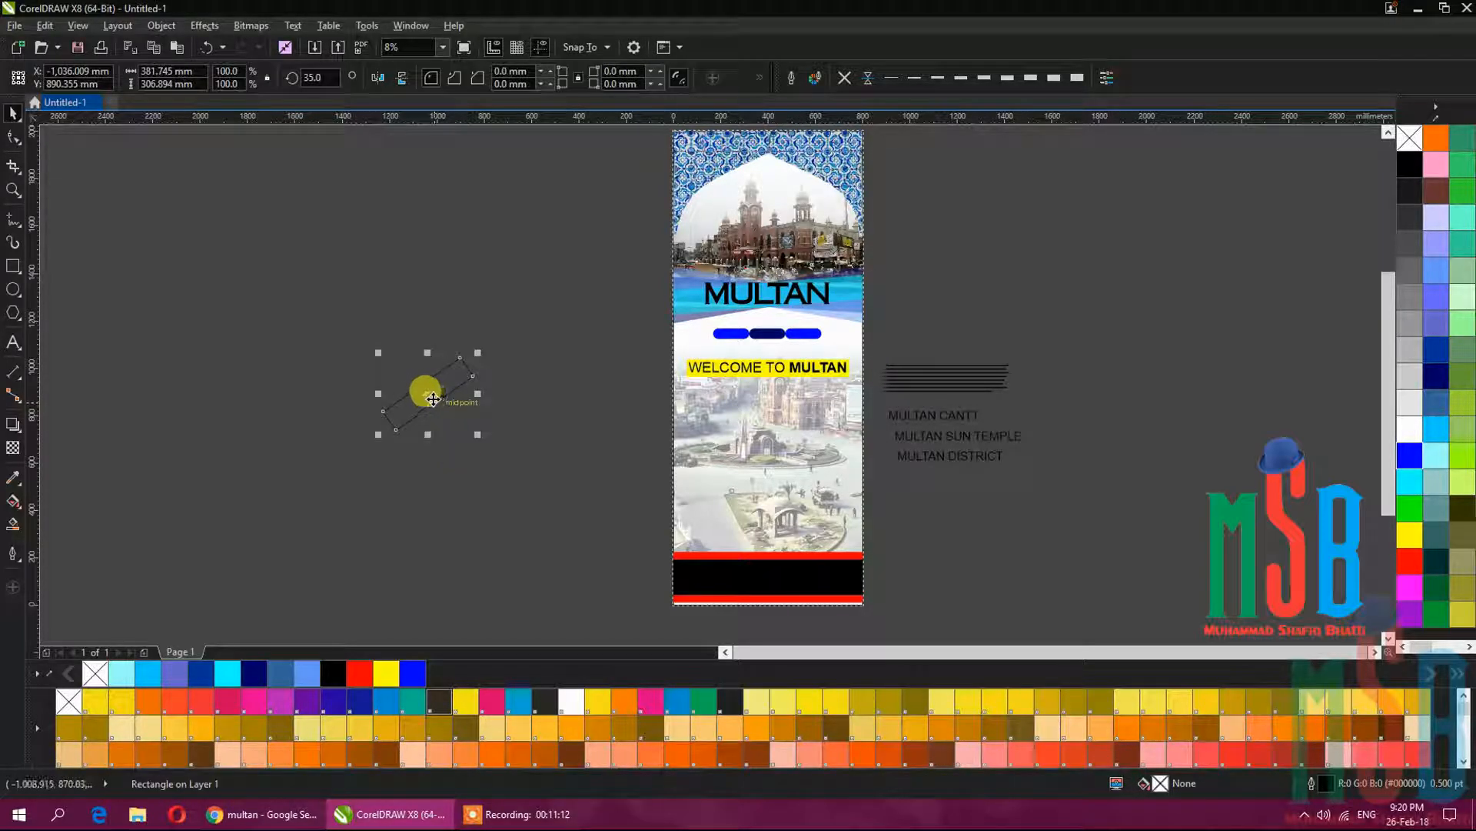
drag(433, 396, 722, 418)
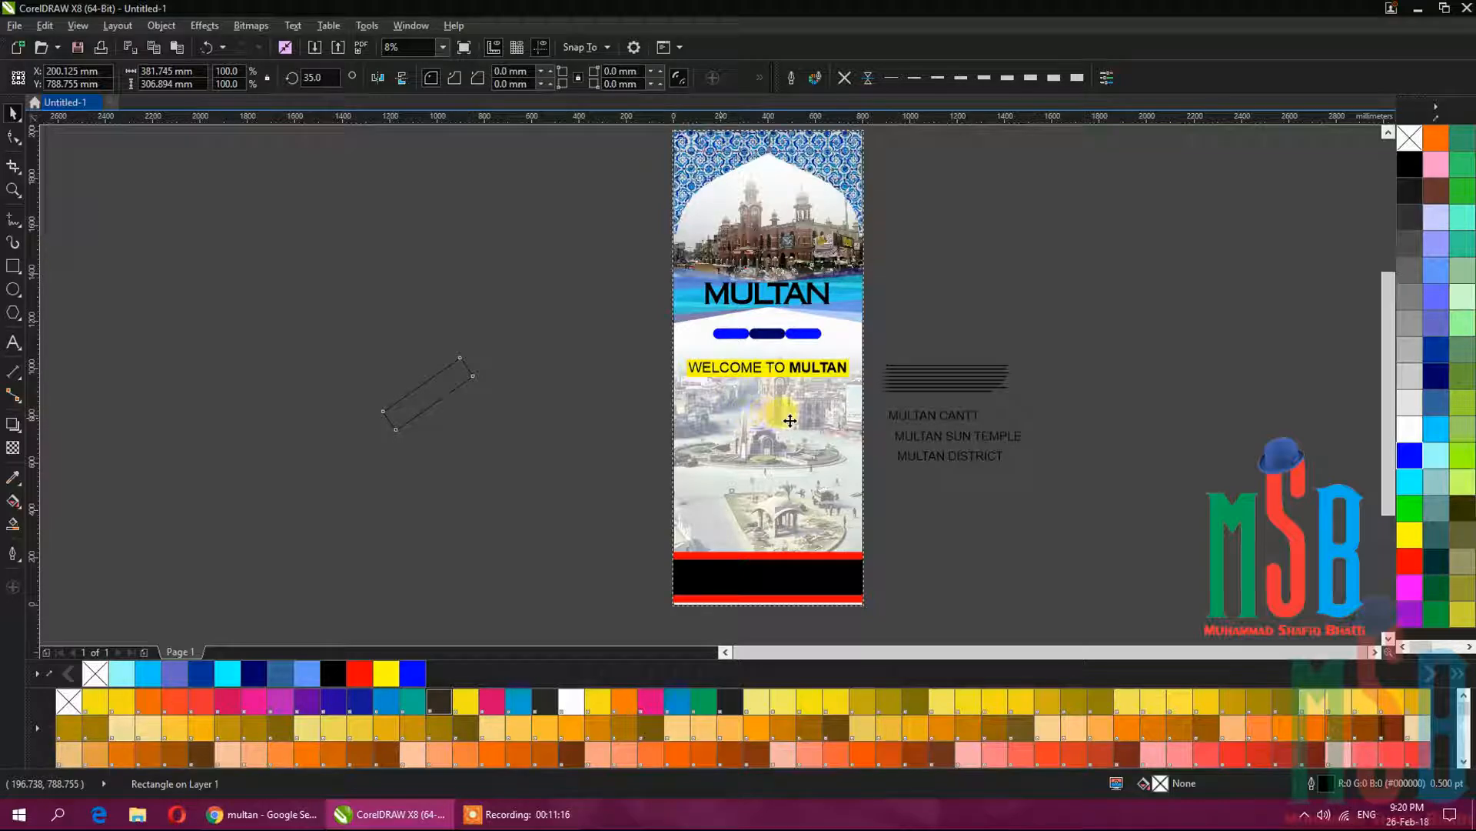
scroll(785, 417, up, 1)
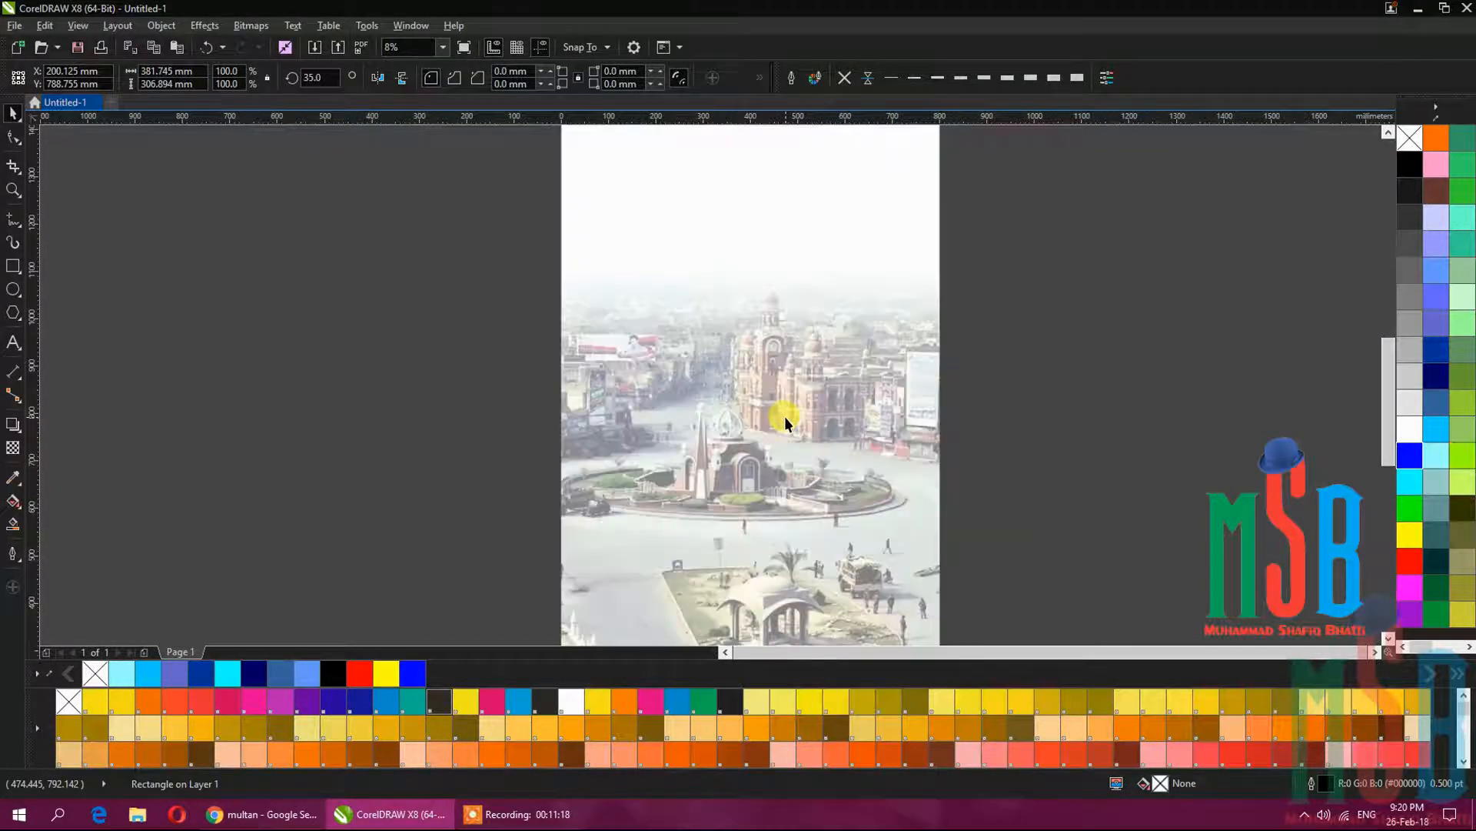
drag(655, 423, 824, 461)
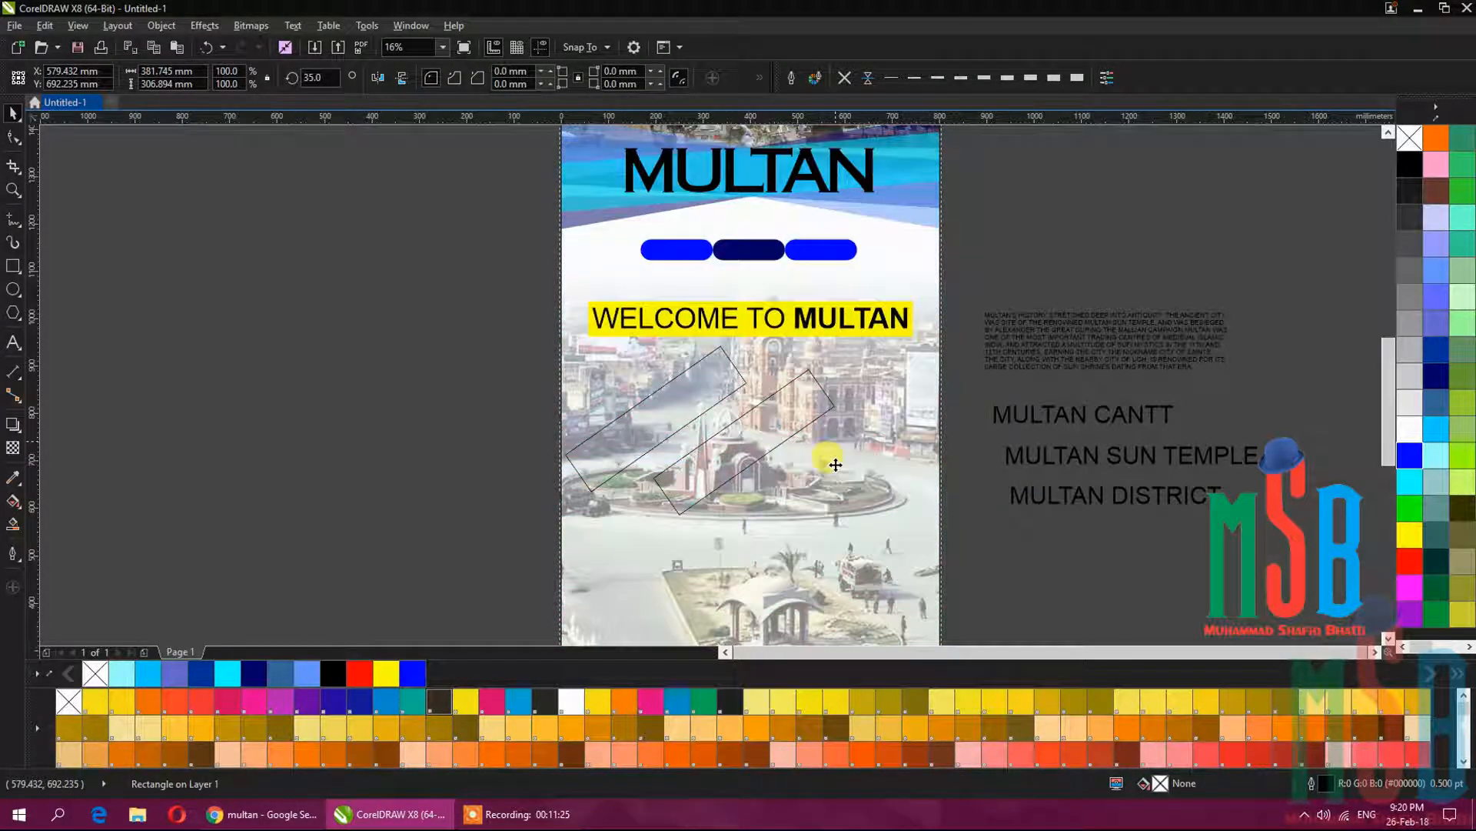
click(478, 435)
Align the top edges of the three slanted rectangles on the banner.
drag(697, 413, 984, 558)
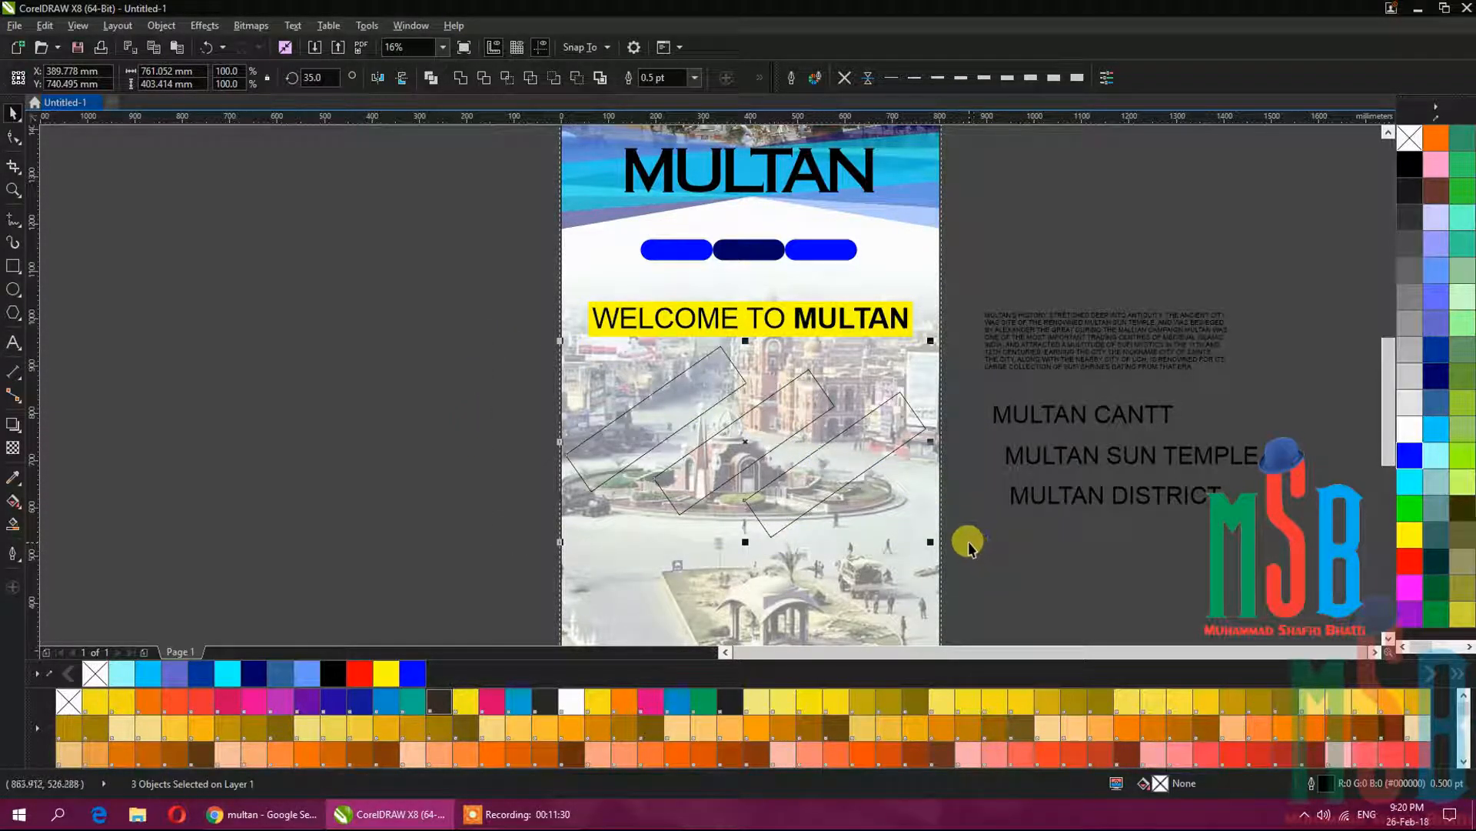
key(t)
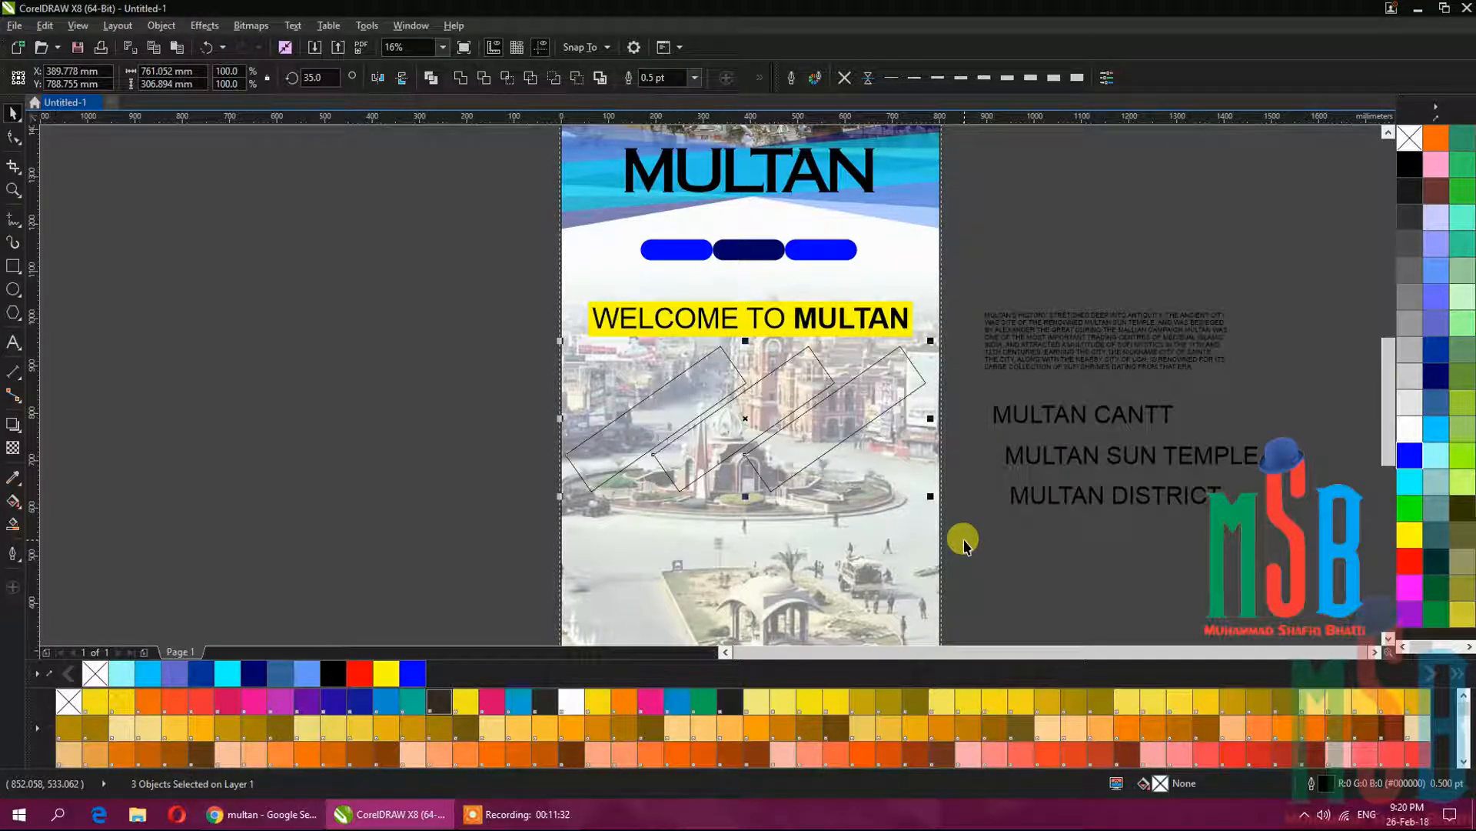
click(982, 539)
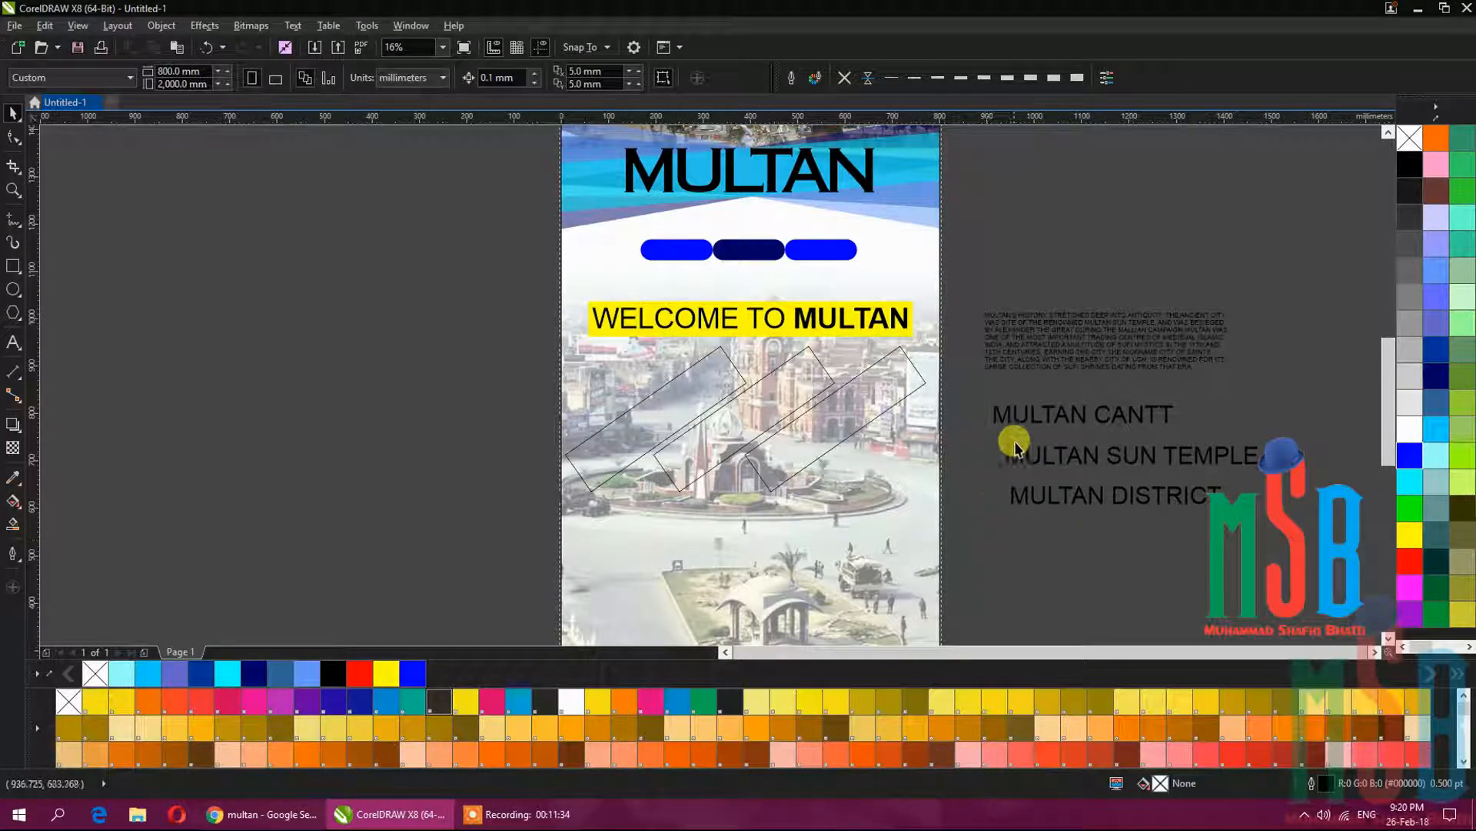
Rotate the separate "MULTAN CANTT" text by 35°.
click(1022, 425)
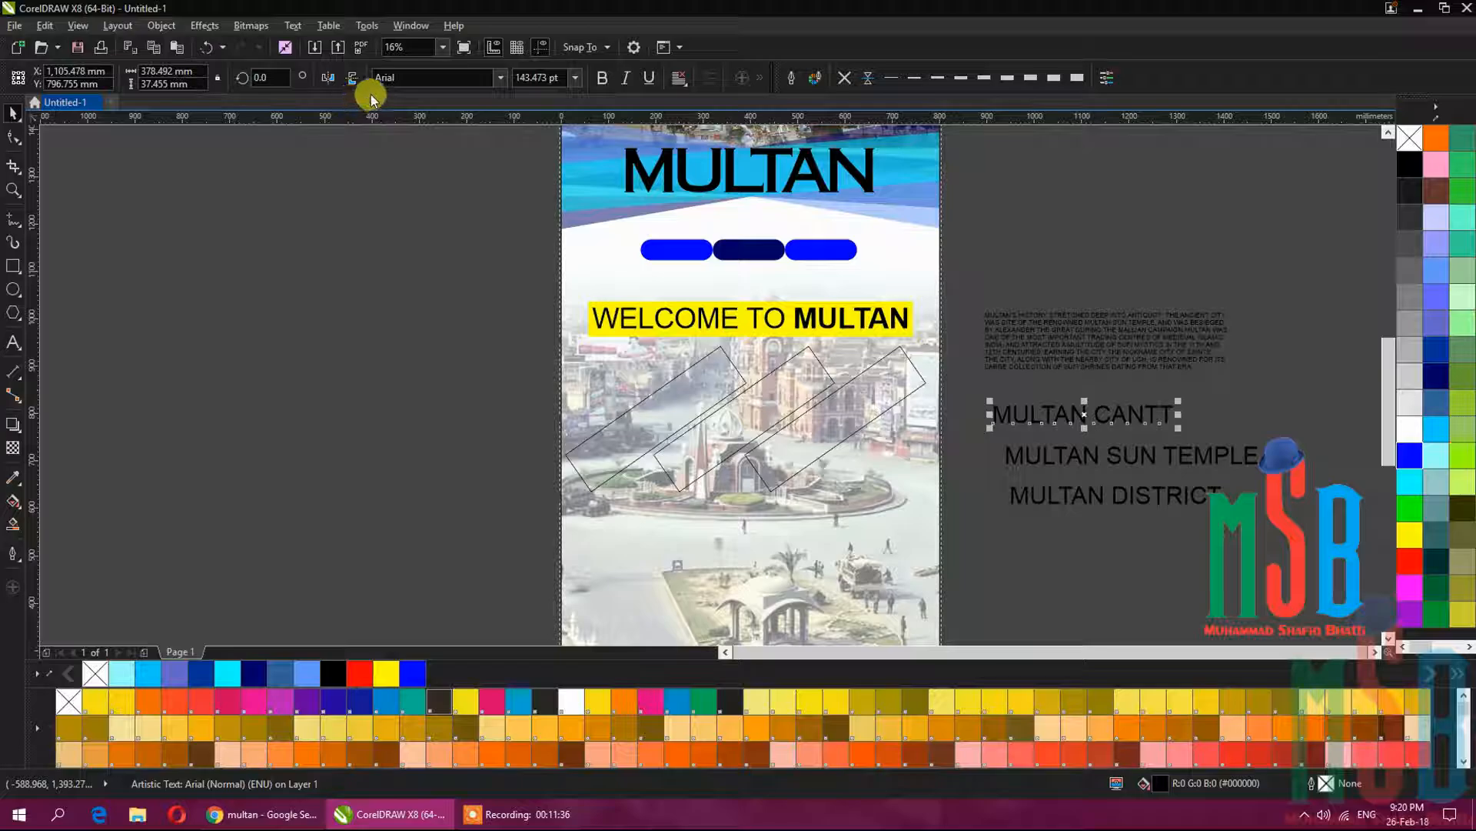
click(270, 77)
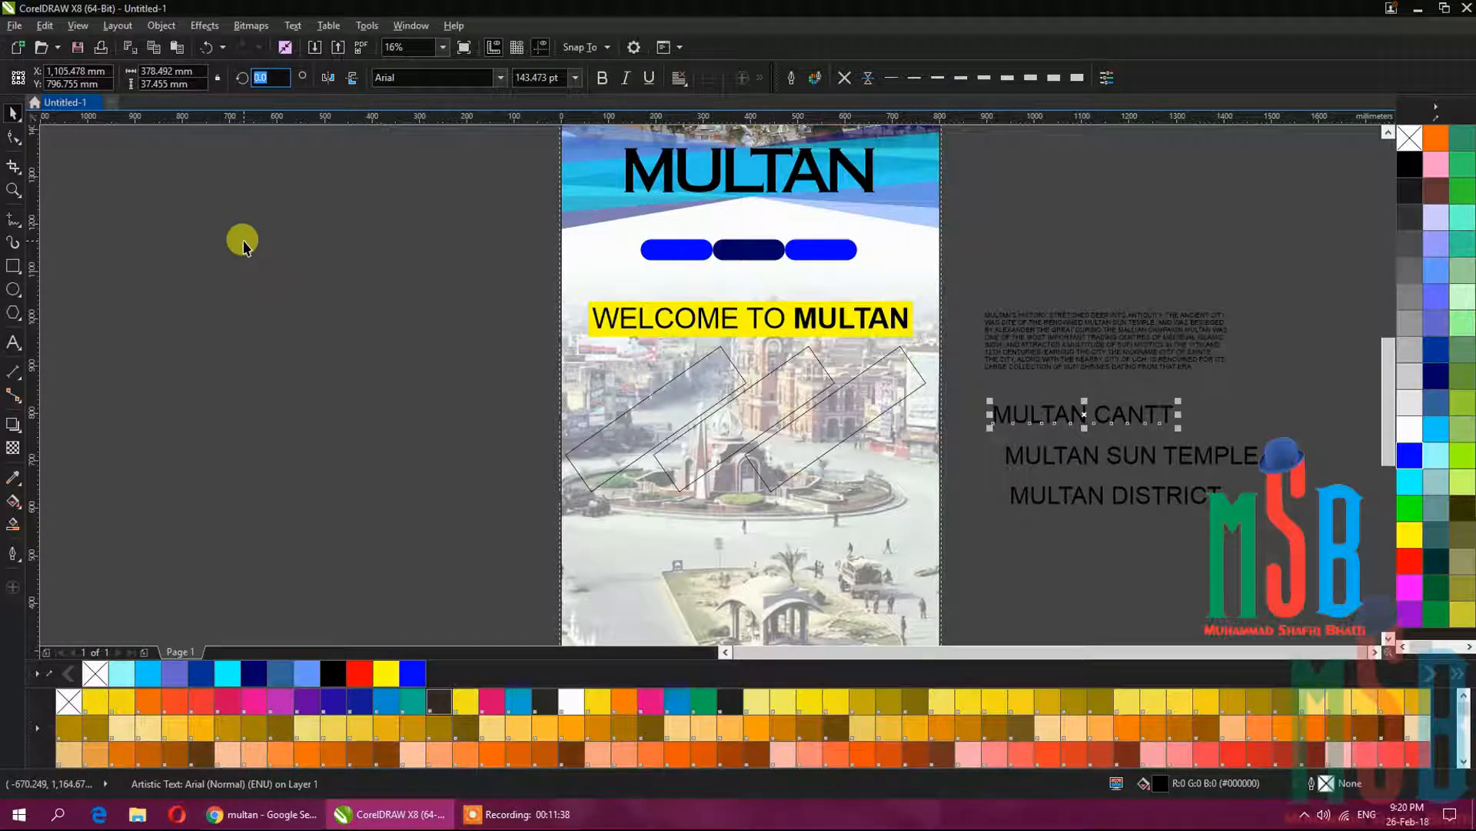
text(35)
key(Return)
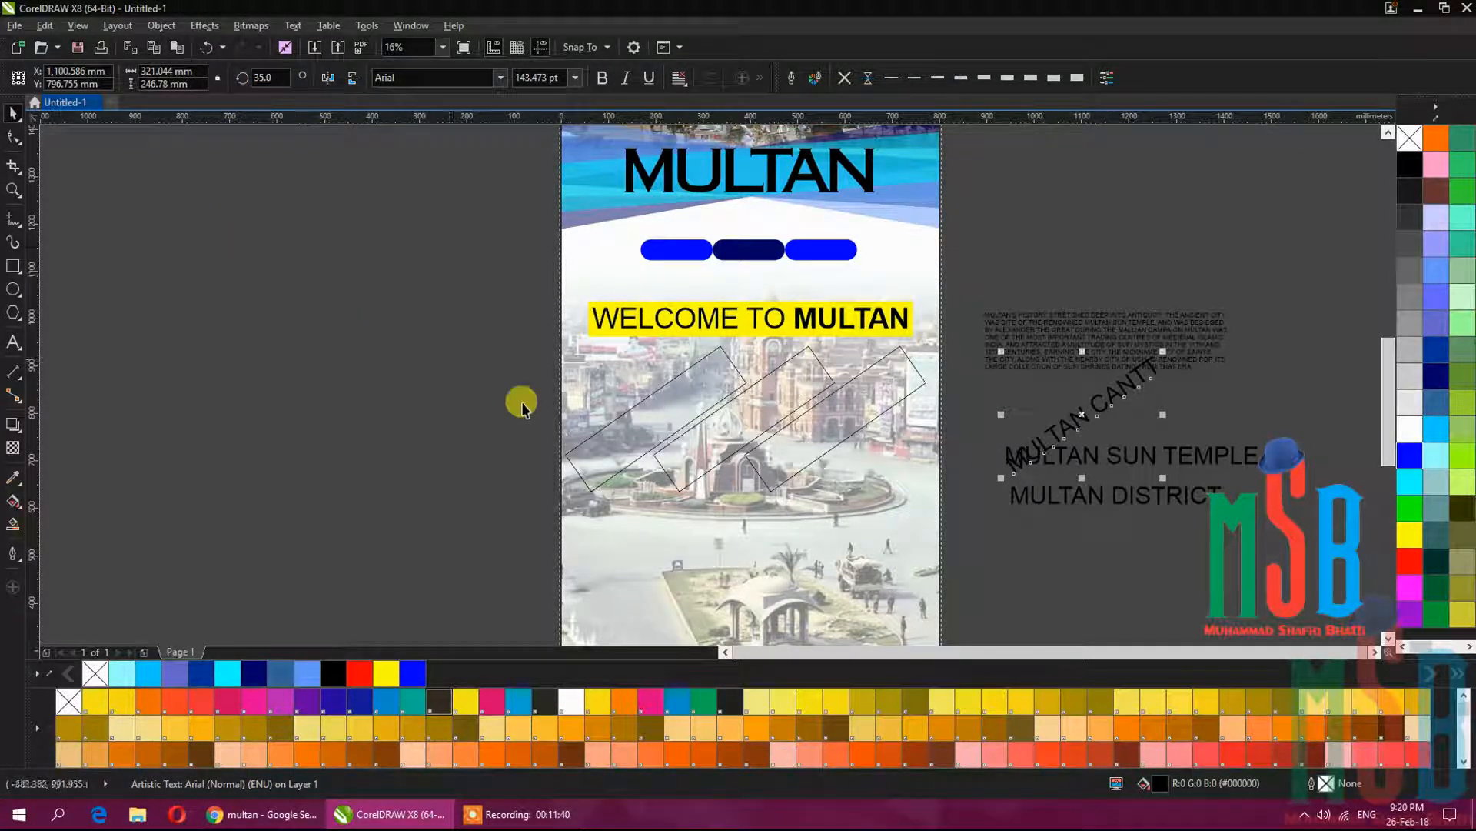
Rotate the "MULTAN SUN TEMPLE" and "MULTAN DISTRICT" texts beside the banner by 35°.
drag(1311, 558, 966, 419)
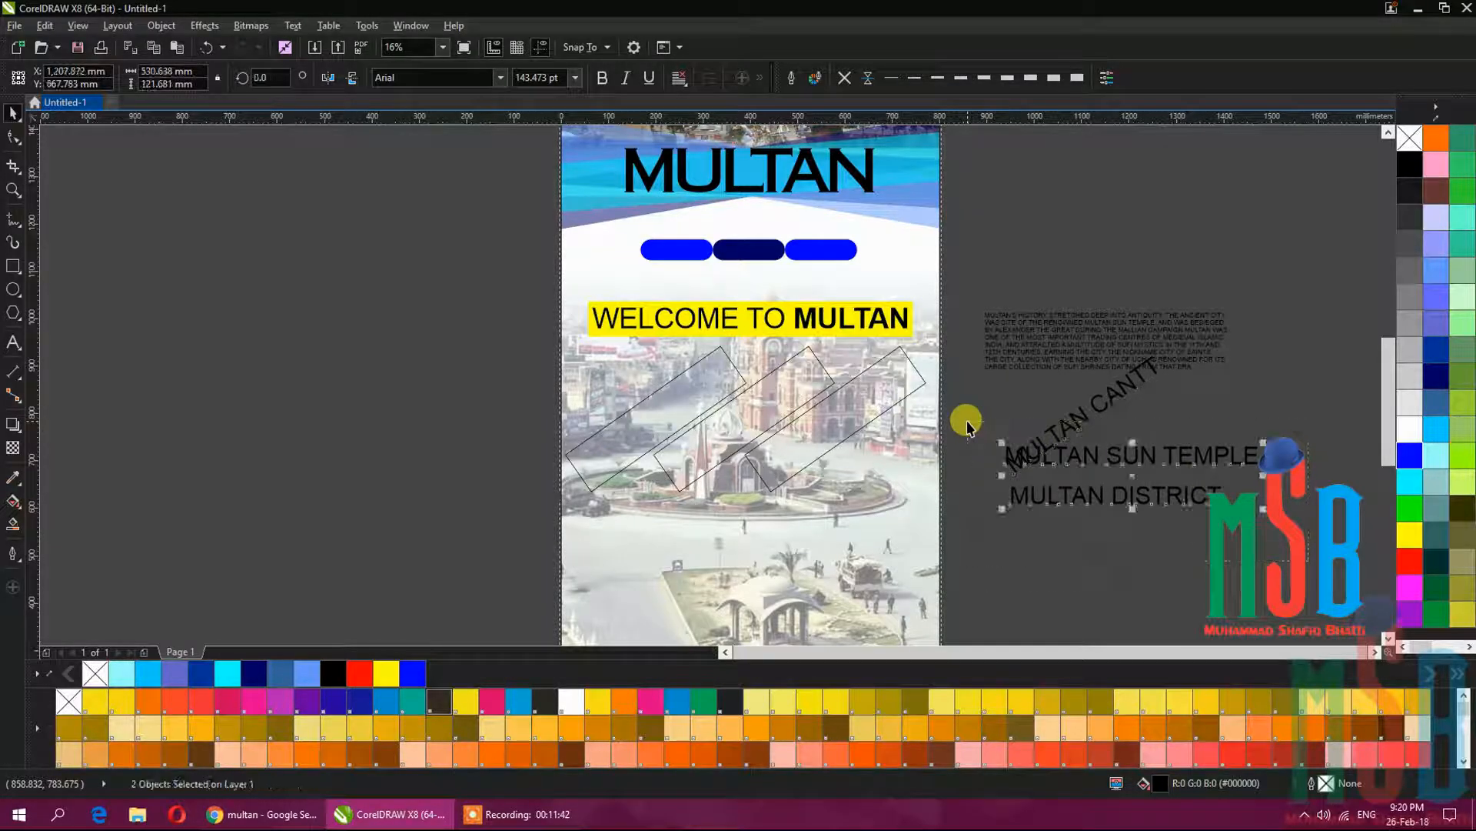
click(257, 76)
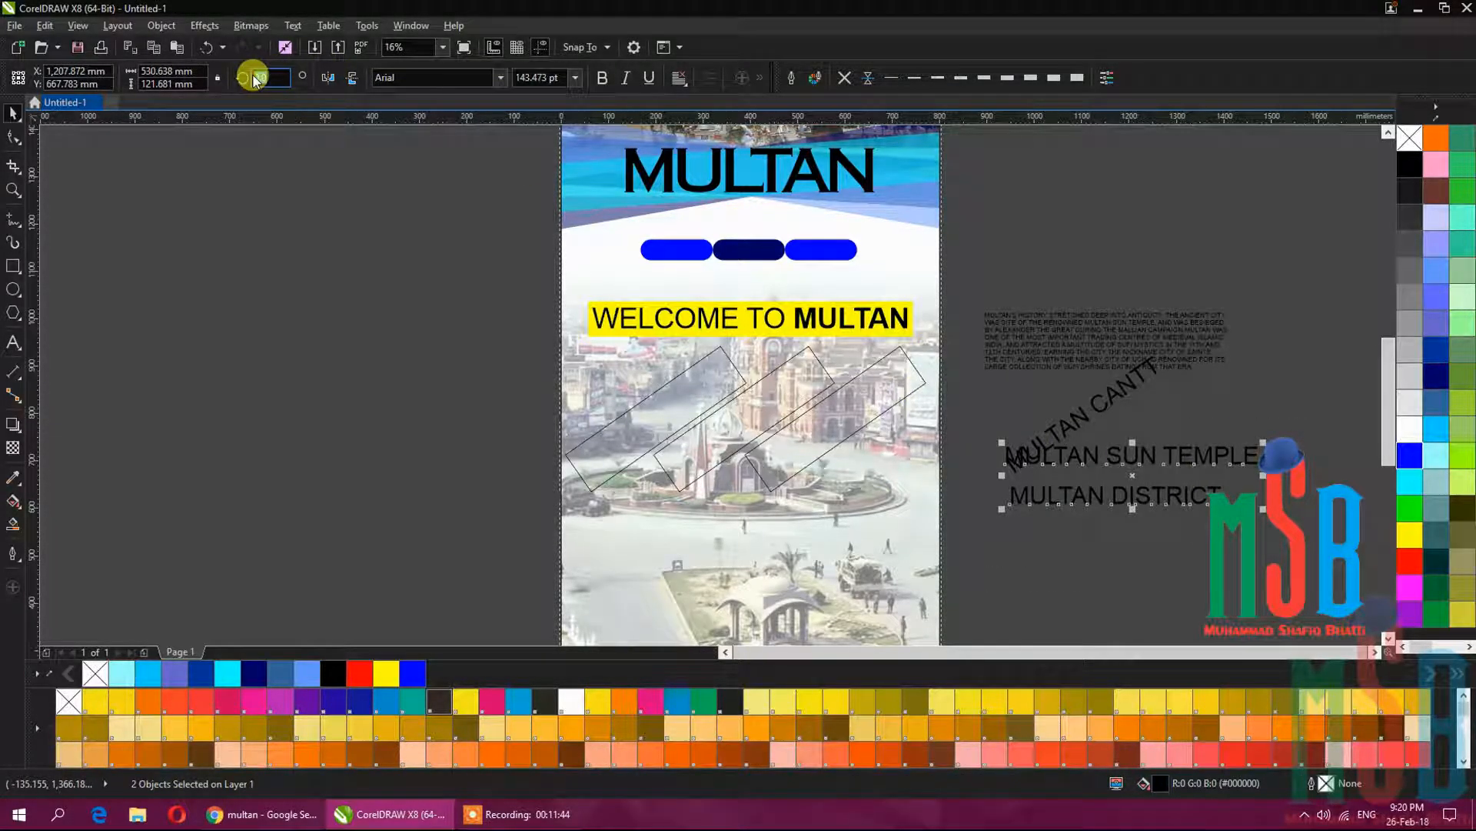
text(35)
key(Return)
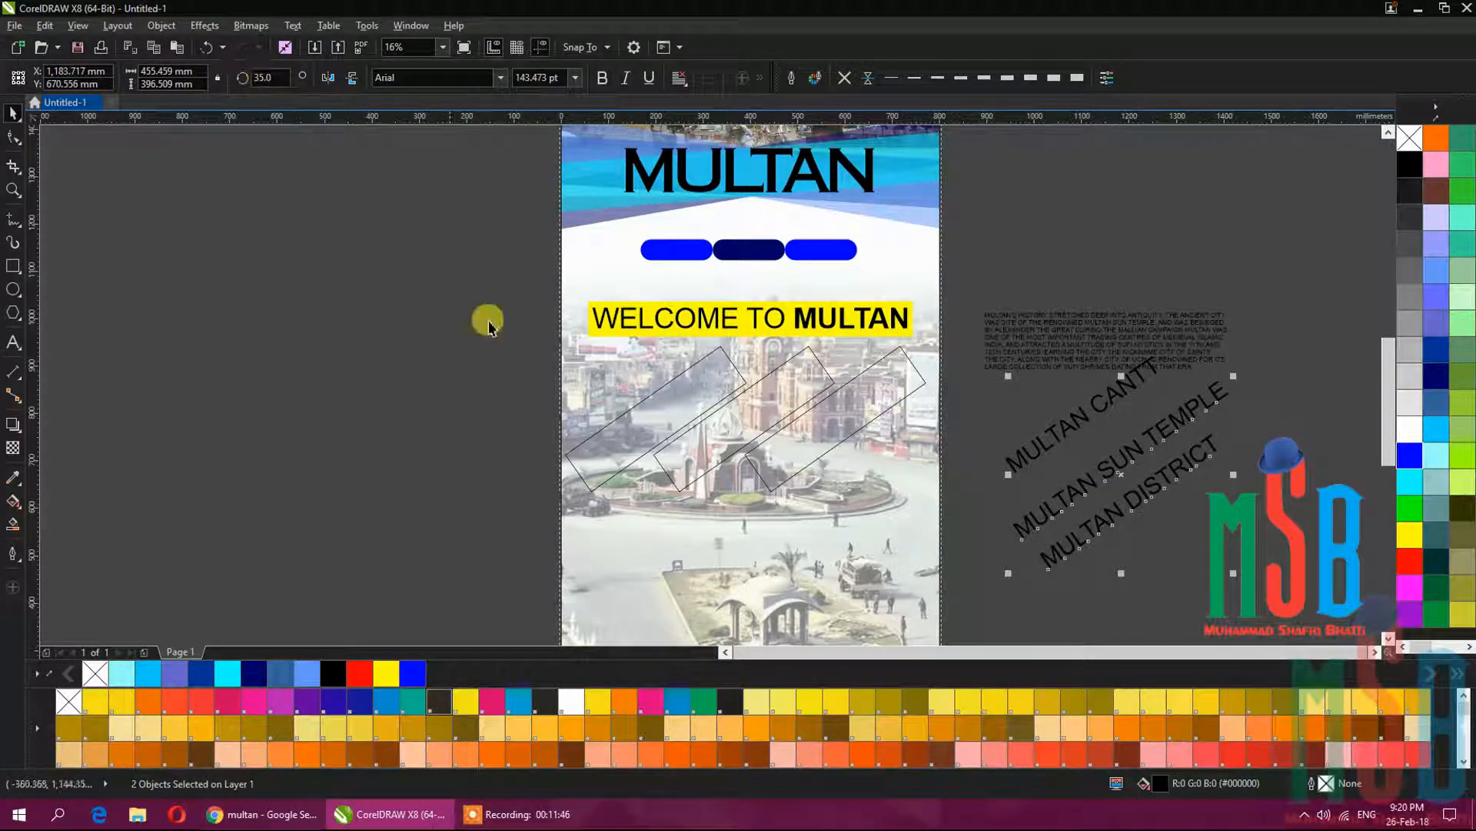
click(1194, 560)
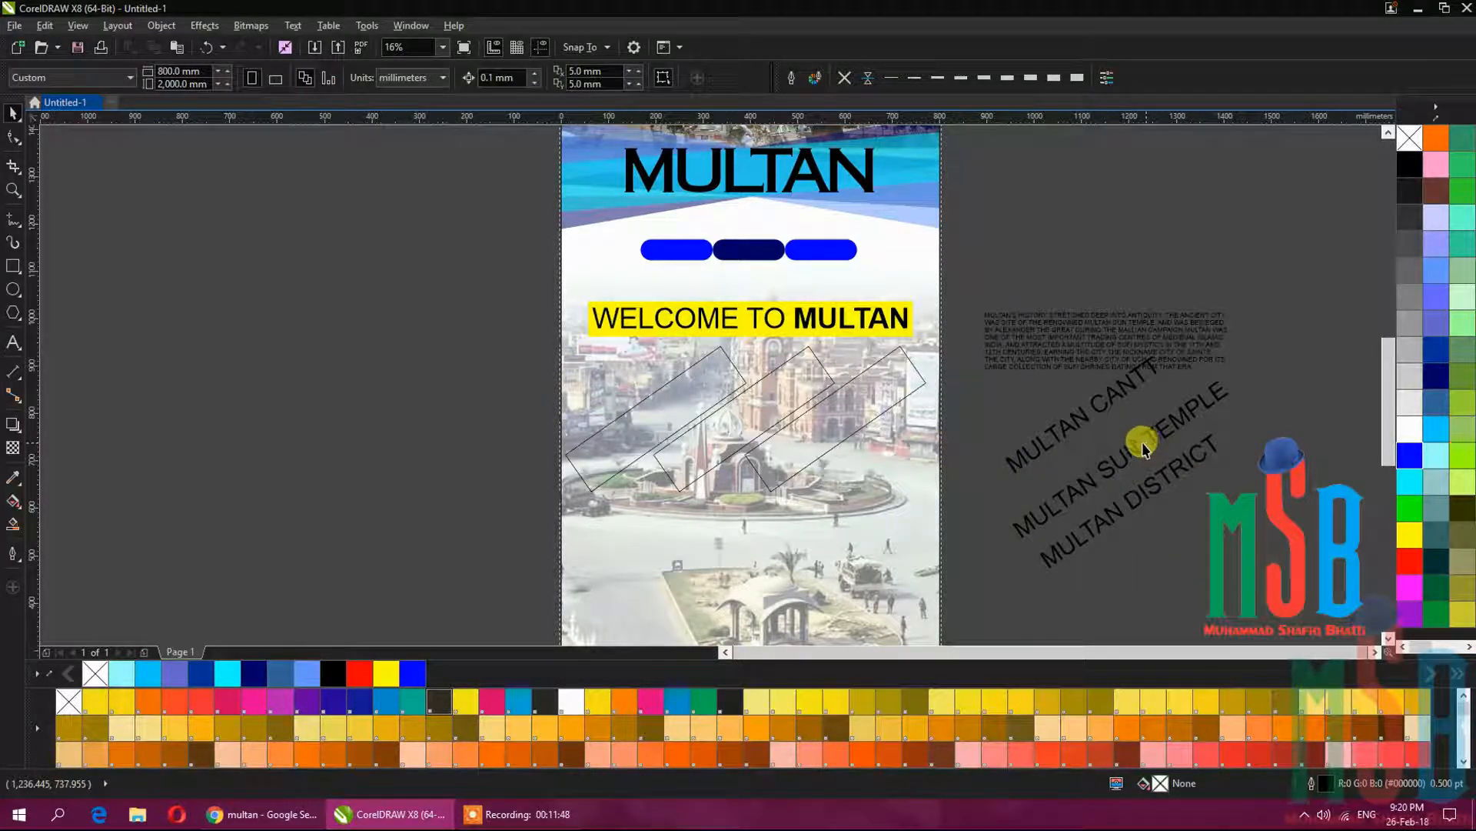
Centre the rotated "MULTAN CANTT" text in the first slanted rectangle on the banner.
click(1086, 420)
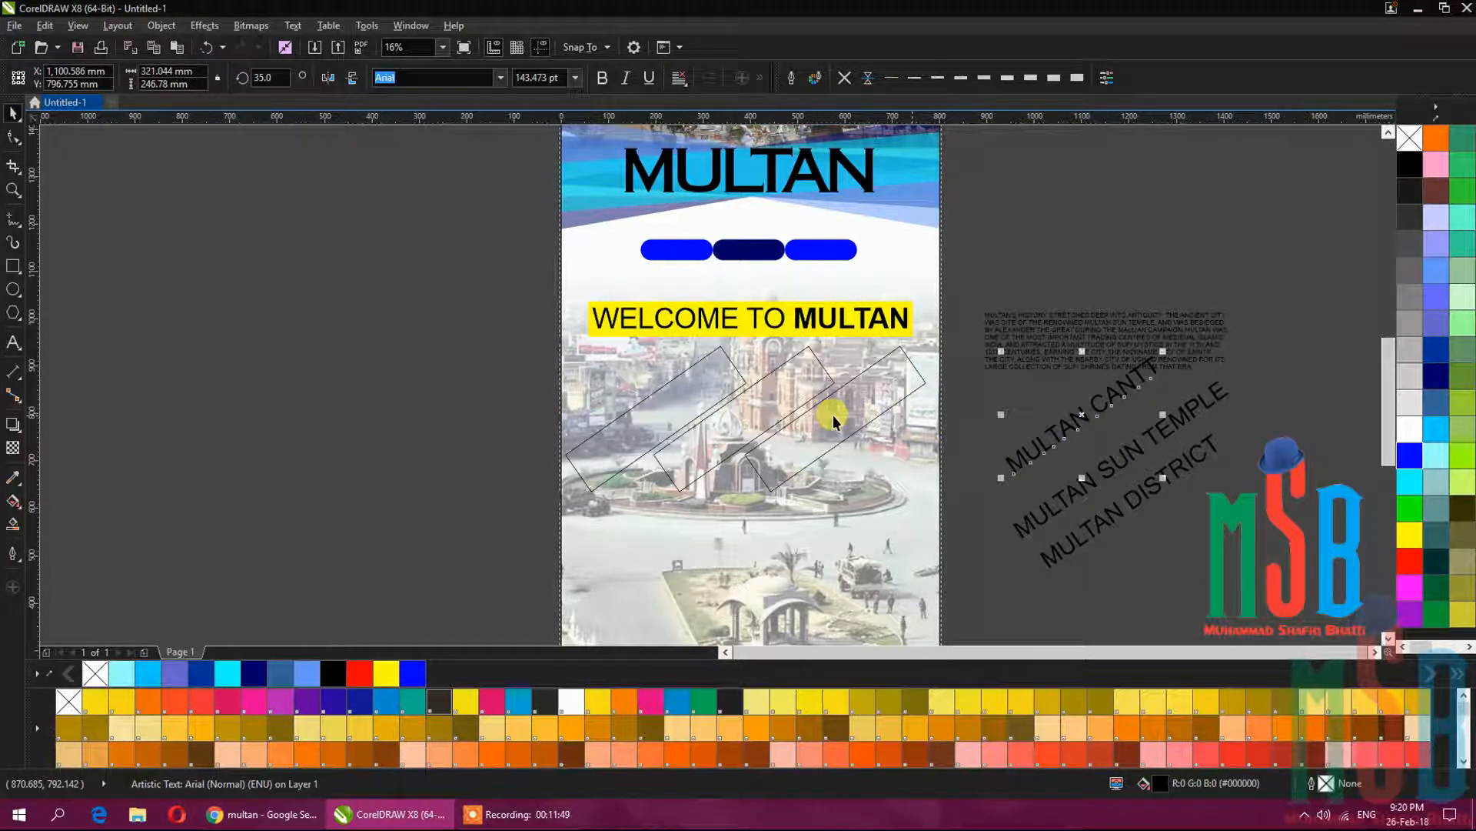
shift+click(629, 421)
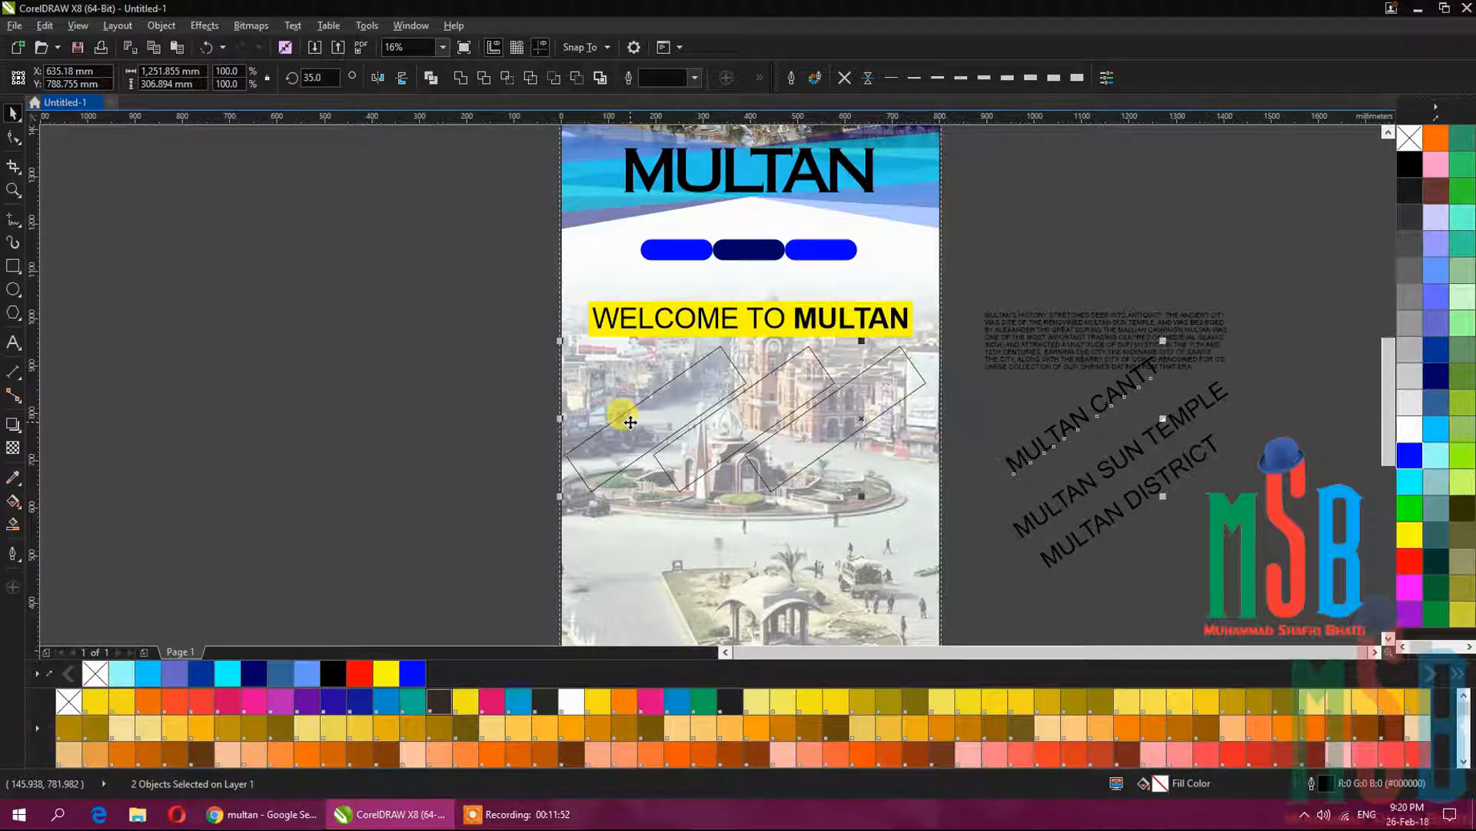
key(Delete)
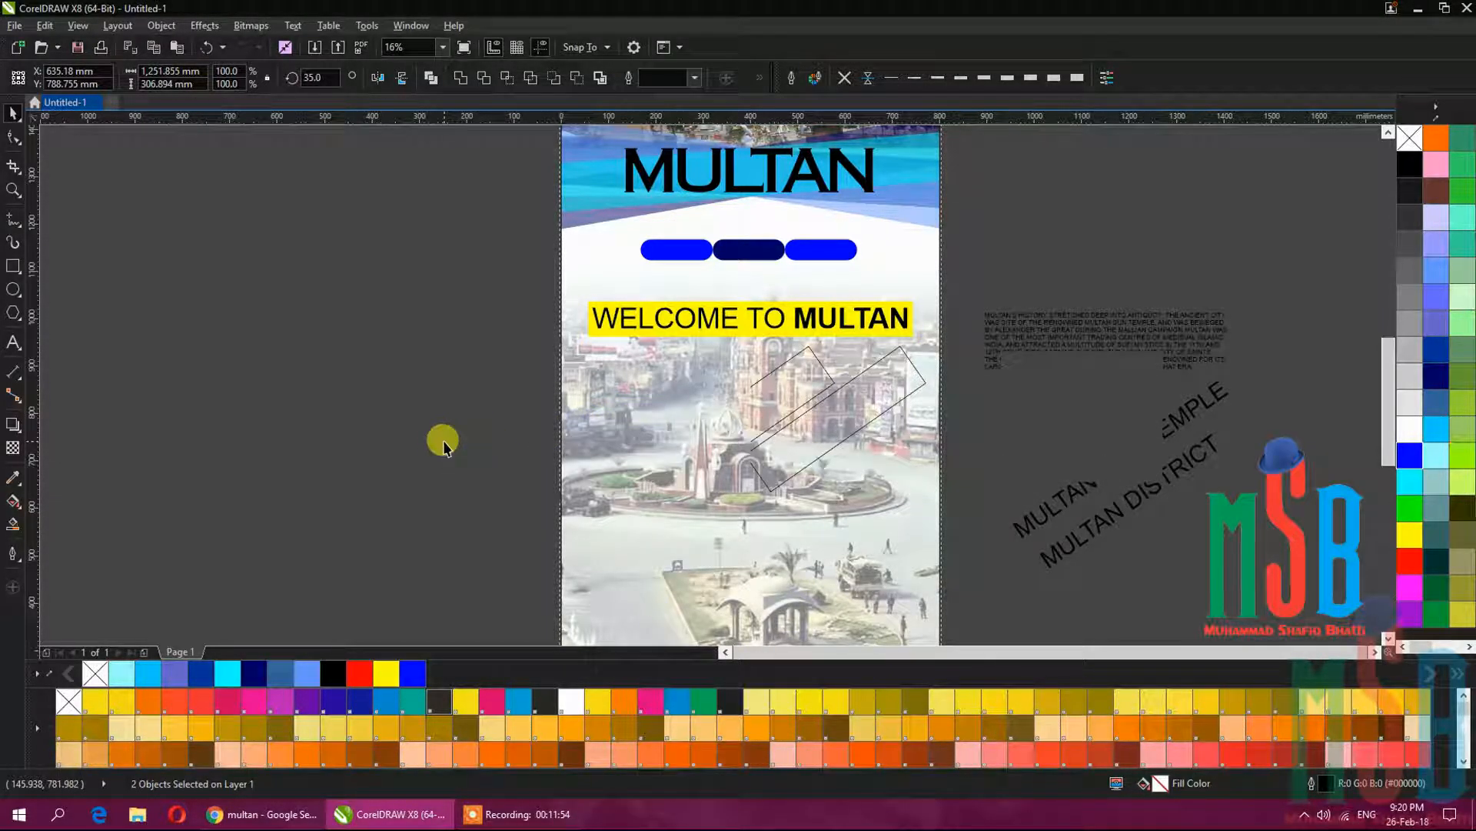
key(ctrl+z)
click(528, 455)
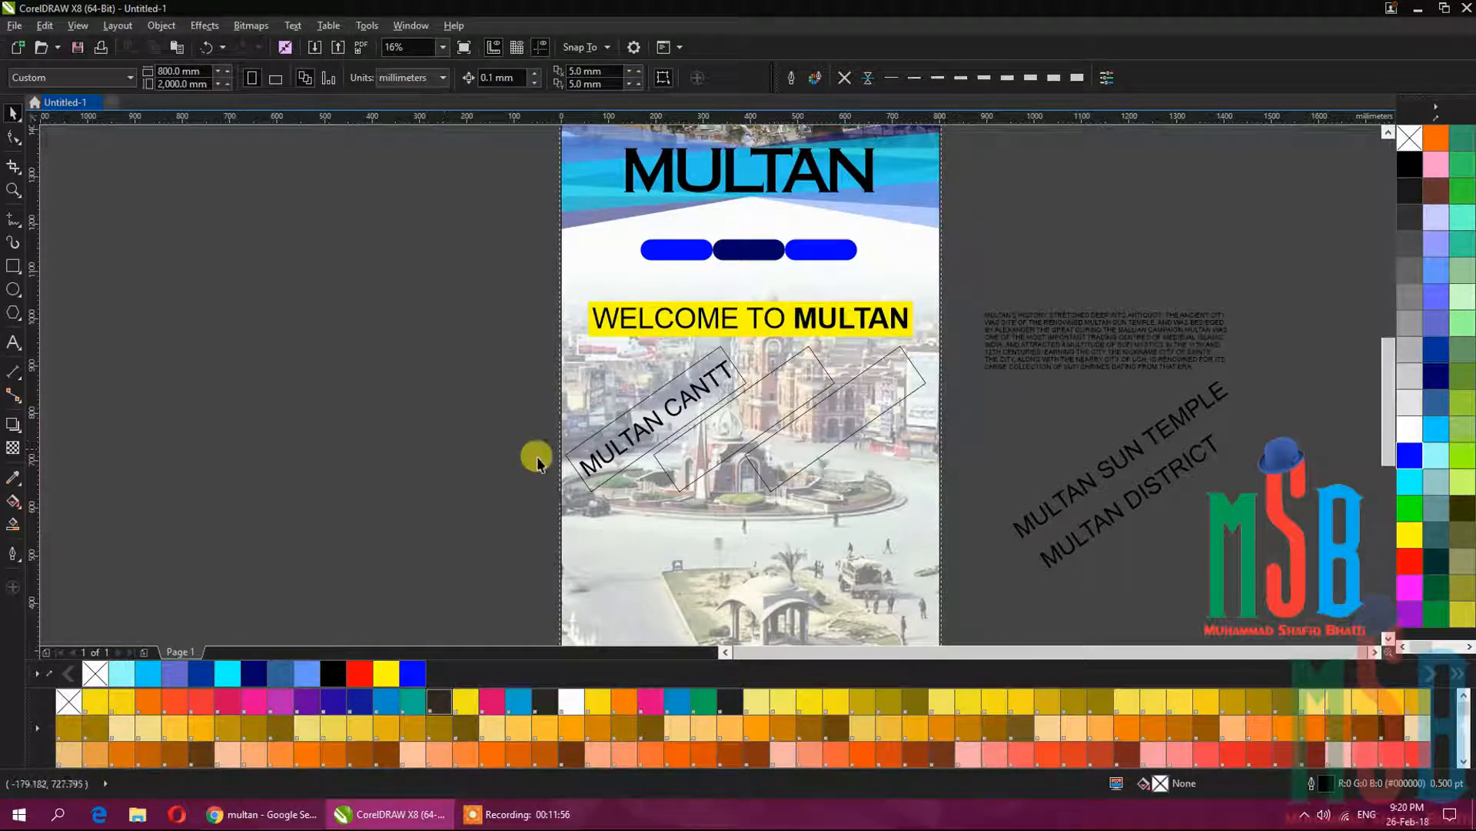
Centre the rotated "MULTAN SUN TEMPLE" text on the middle slanted rectangle.
click(1114, 462)
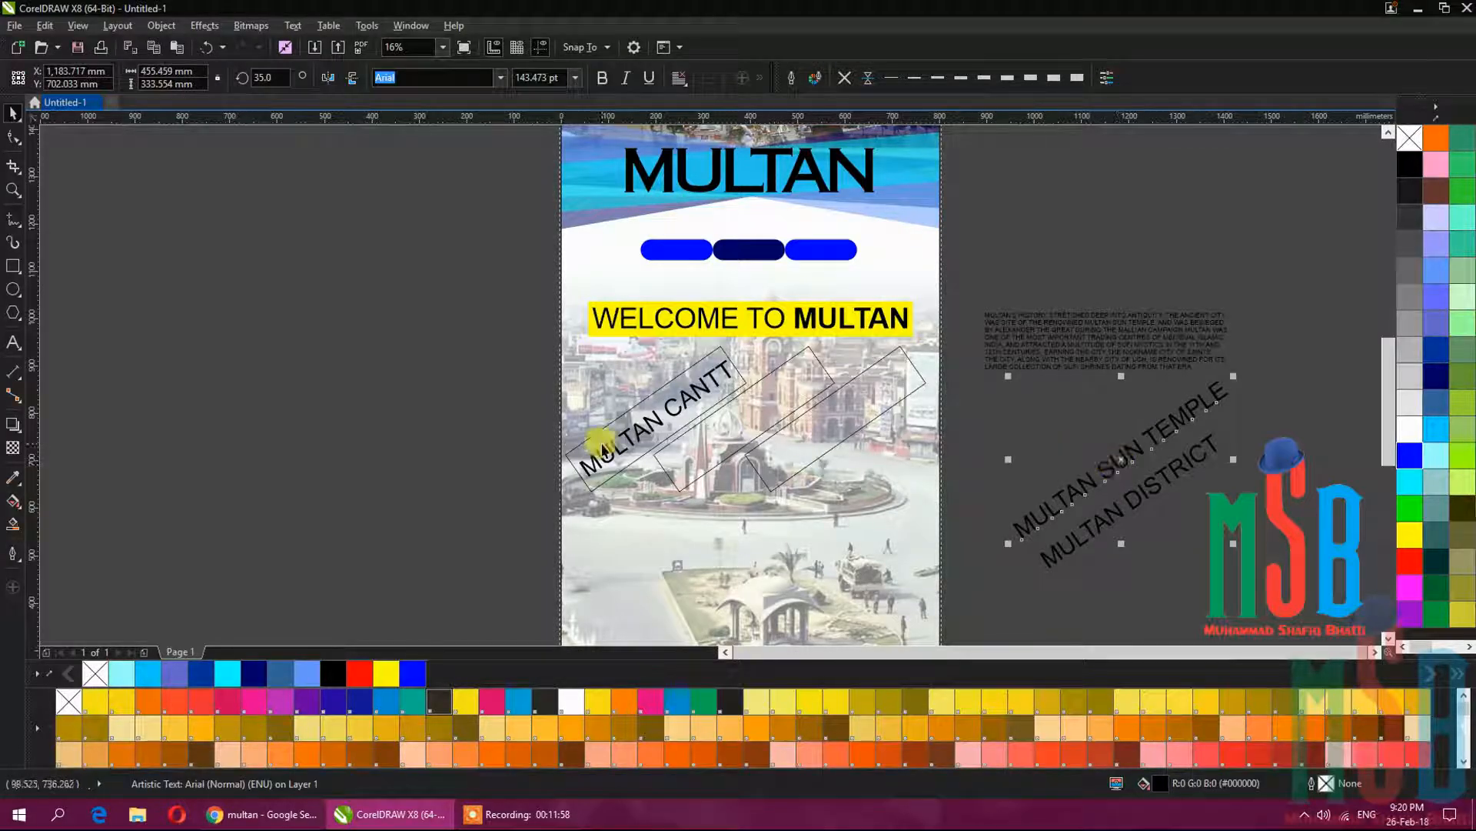
shift+click(684, 445)
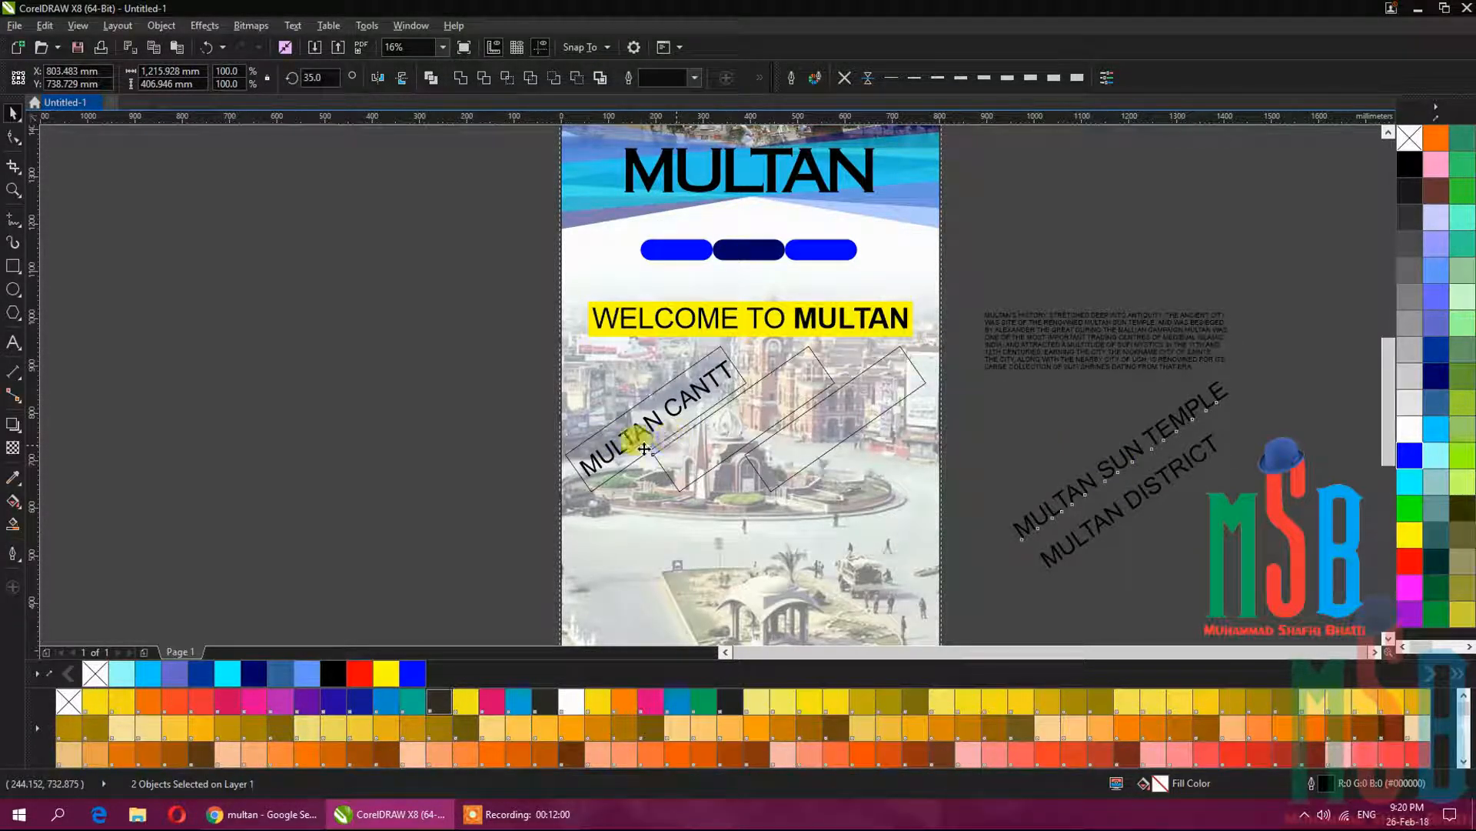
key(e)
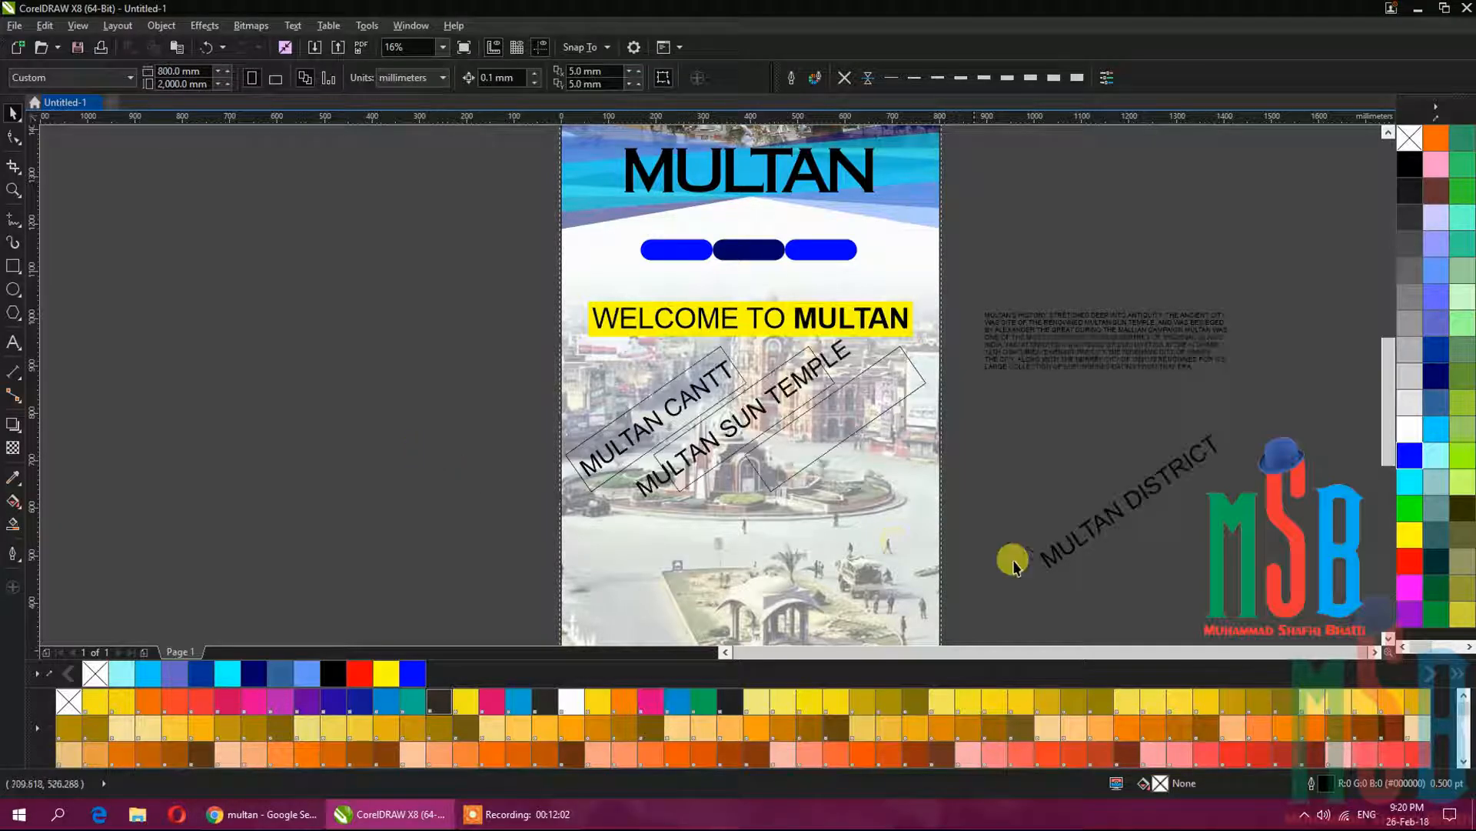
Centre the rotated "MULTAN DISTRICT" text on the third slanted rectangle.
click(1045, 560)
shift+click(796, 457)
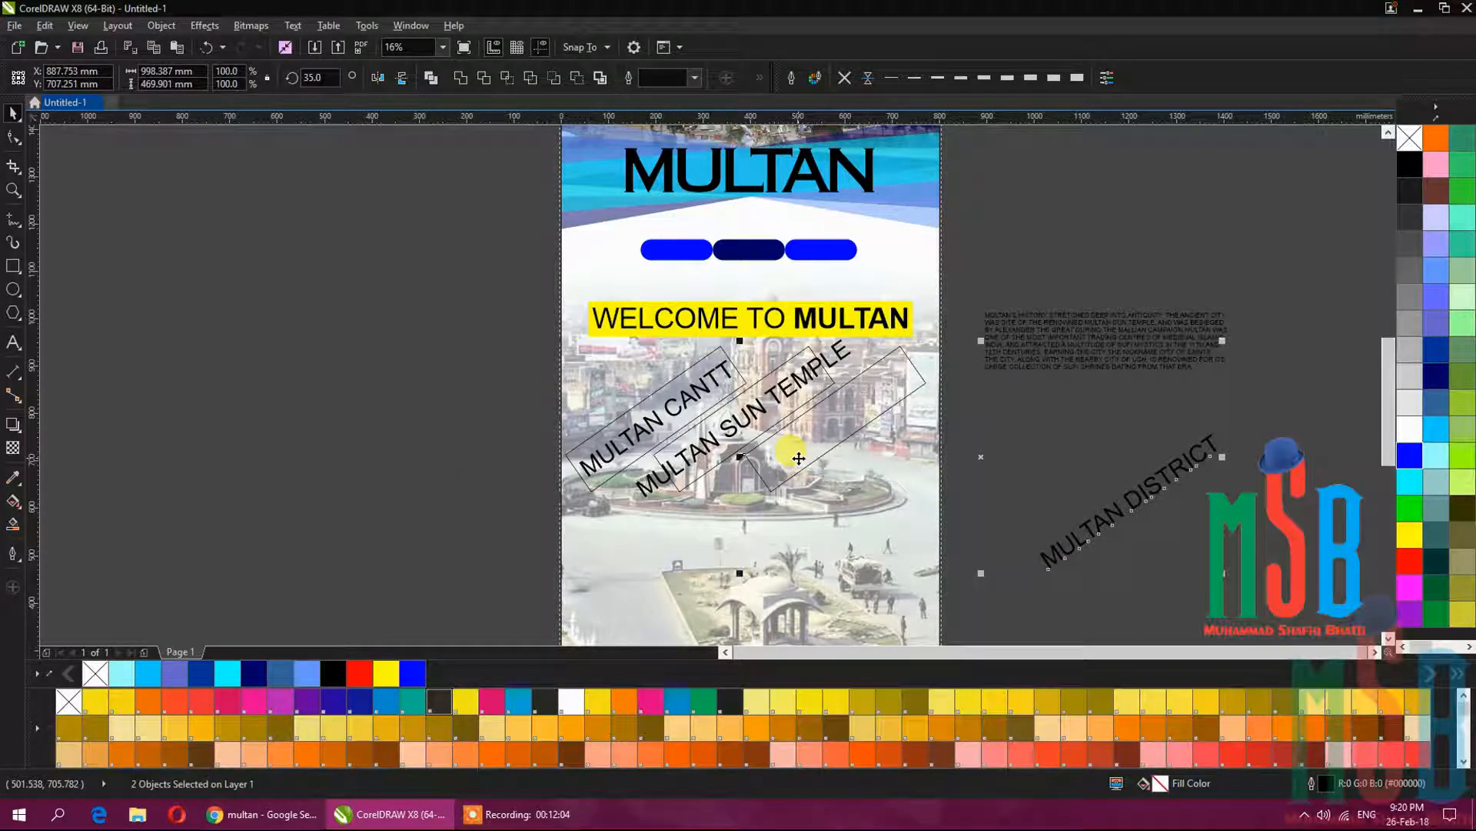
key(e)
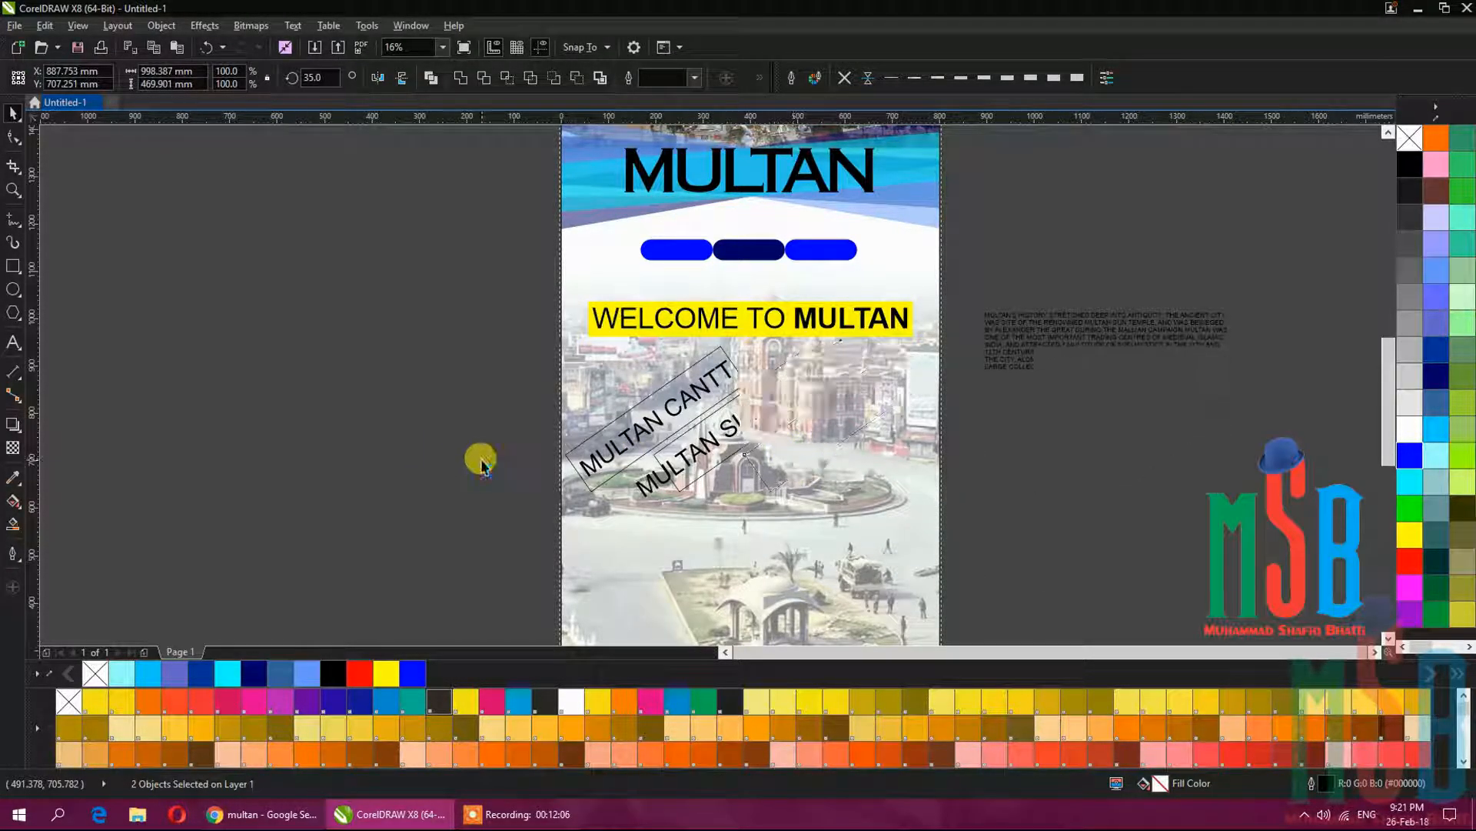
click(477, 458)
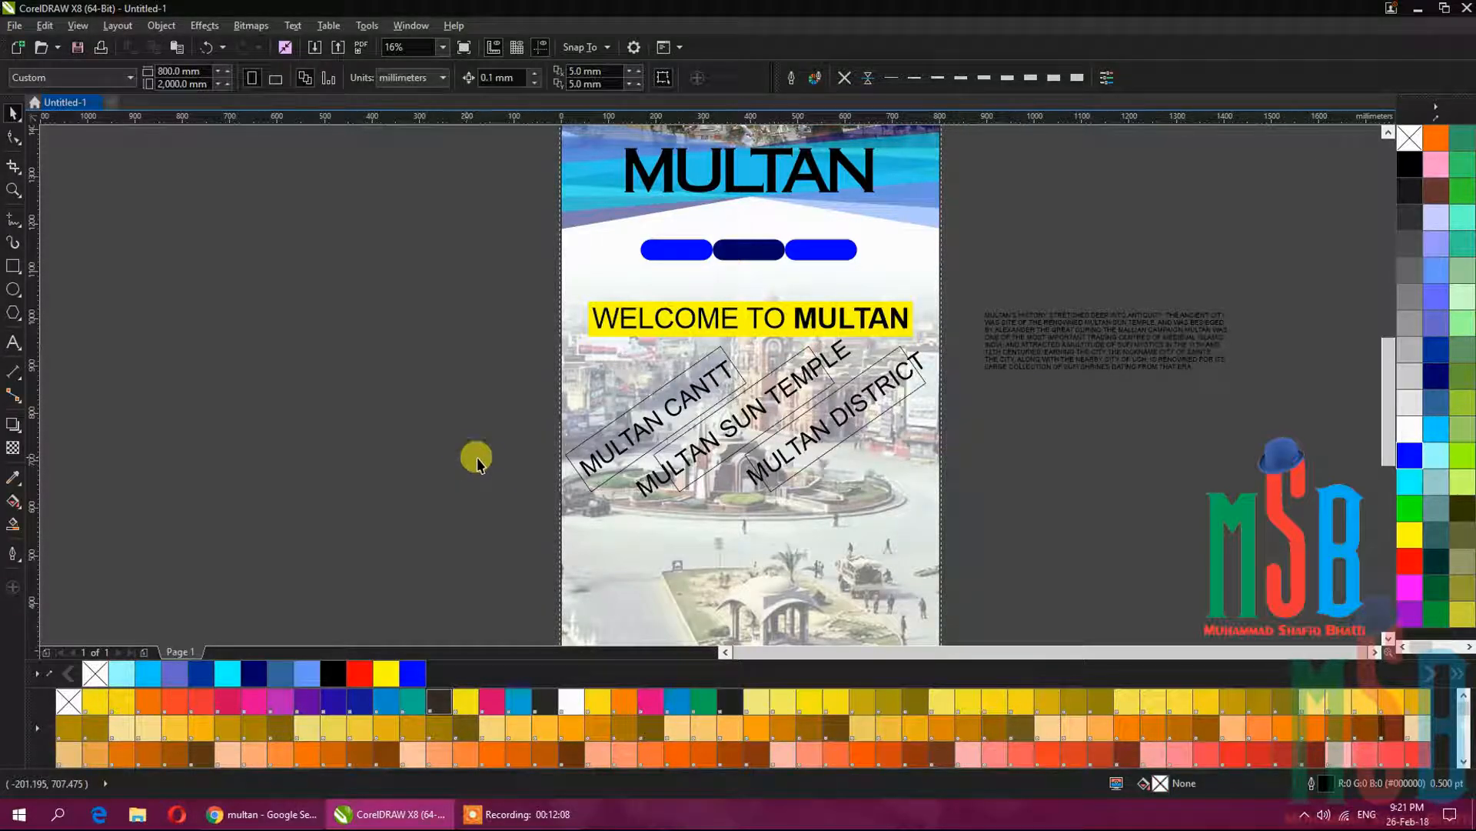
Set the font size of the "MULTAN SUN TEMPLE" and "MULTAN DISTRICT" texts to 120 pt.
click(753, 484)
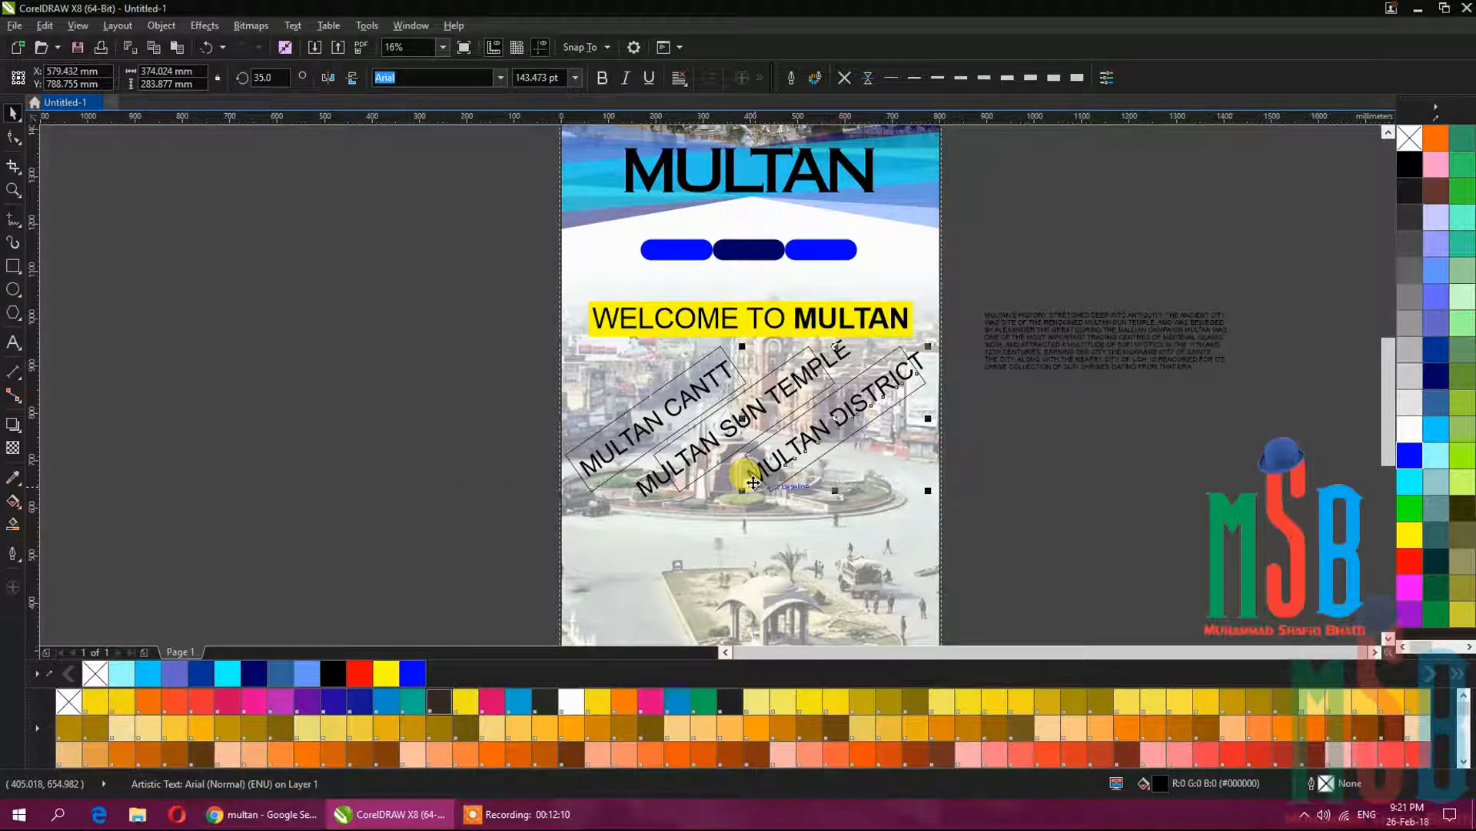
shift+click(645, 490)
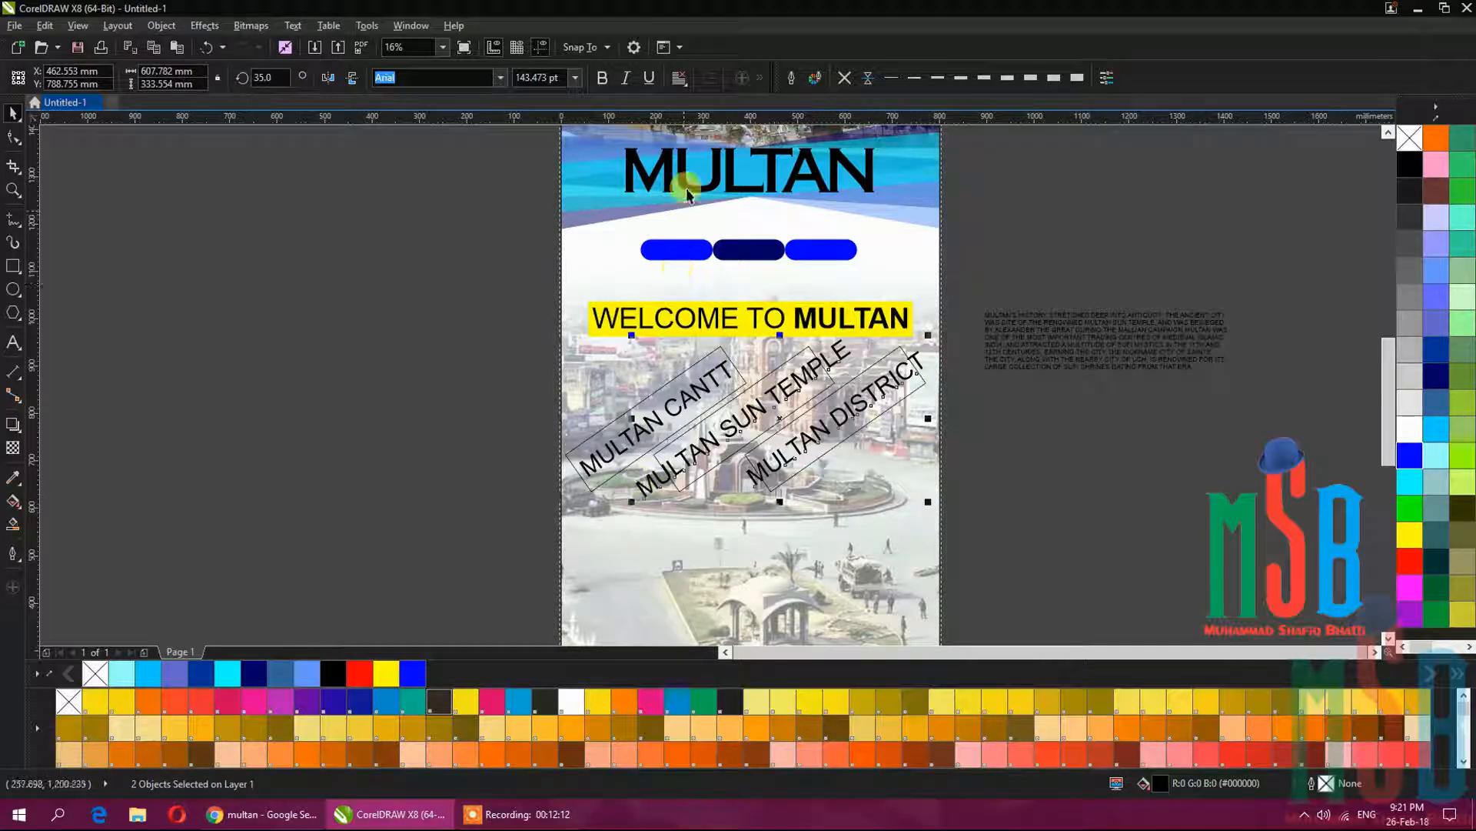
click(547, 75)
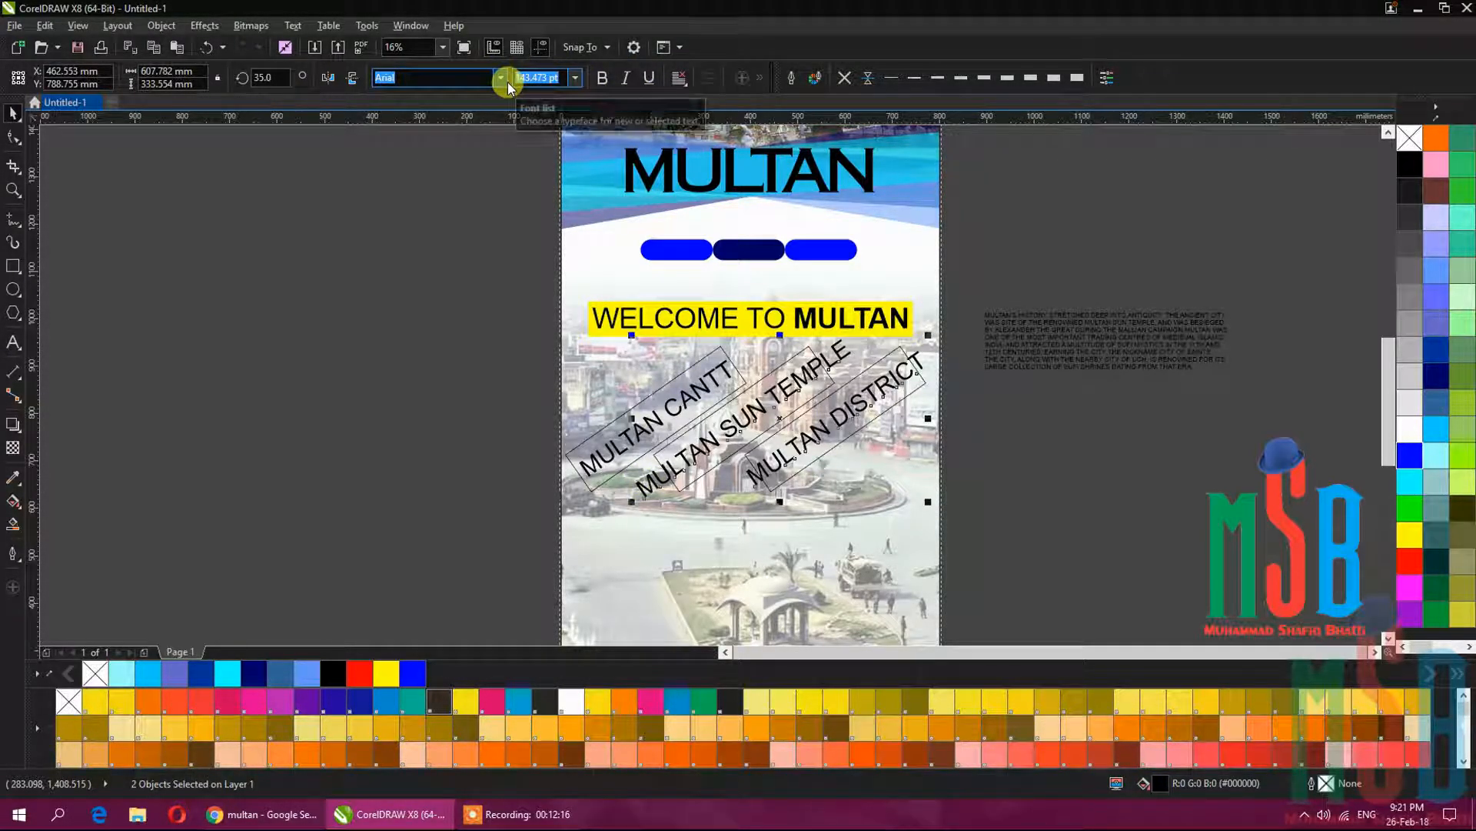
text(120)
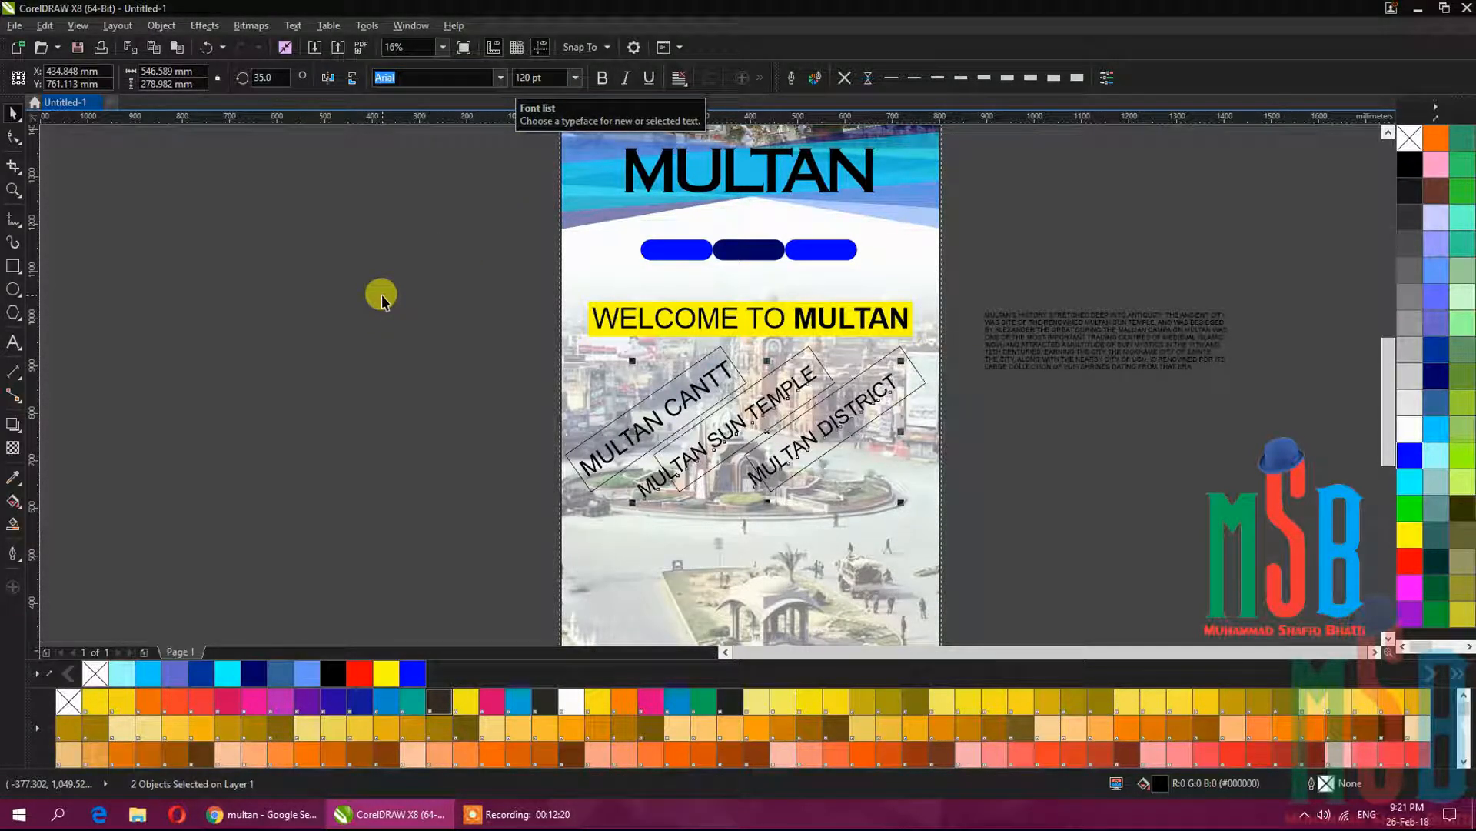
Recentre the resized "MULTAN DISTRICT" text within the third slanted rectangle.
click(881, 395)
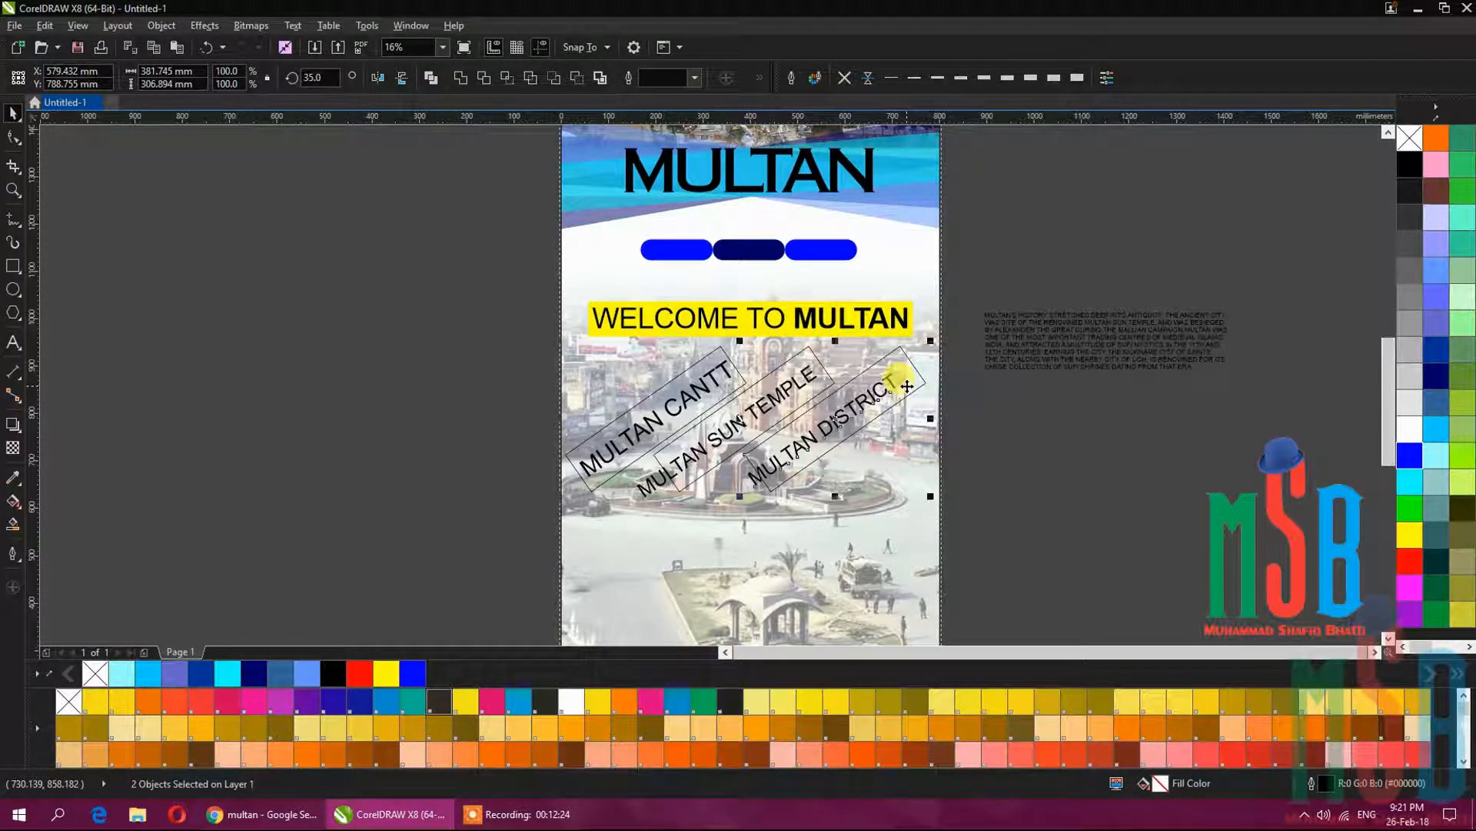
key(Delete)
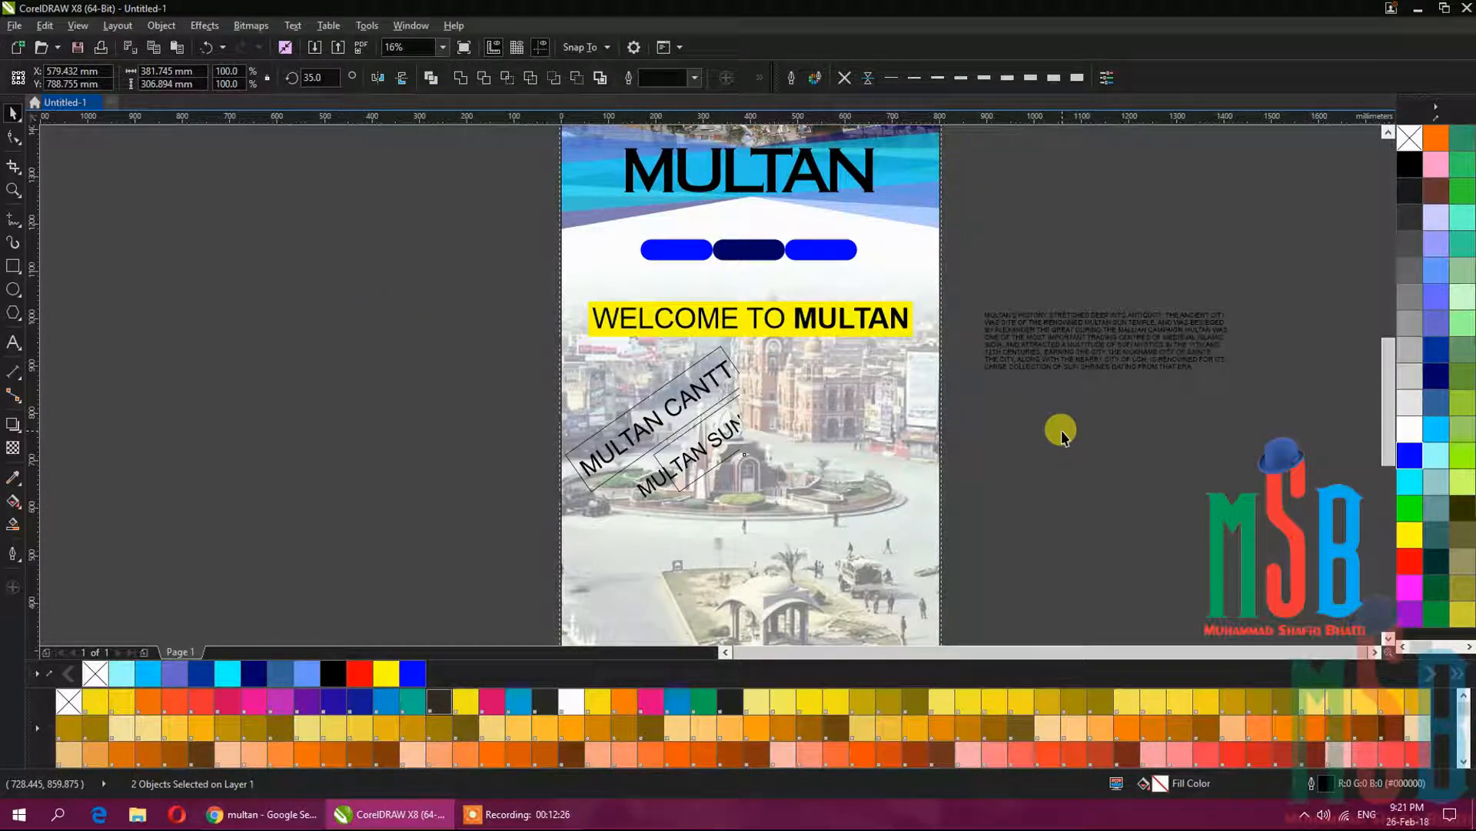
click(1062, 432)
Set the "MULTAN SUN TEMPLE" text to 100 pt and recentre it within the middle slanted rectangle.
click(720, 450)
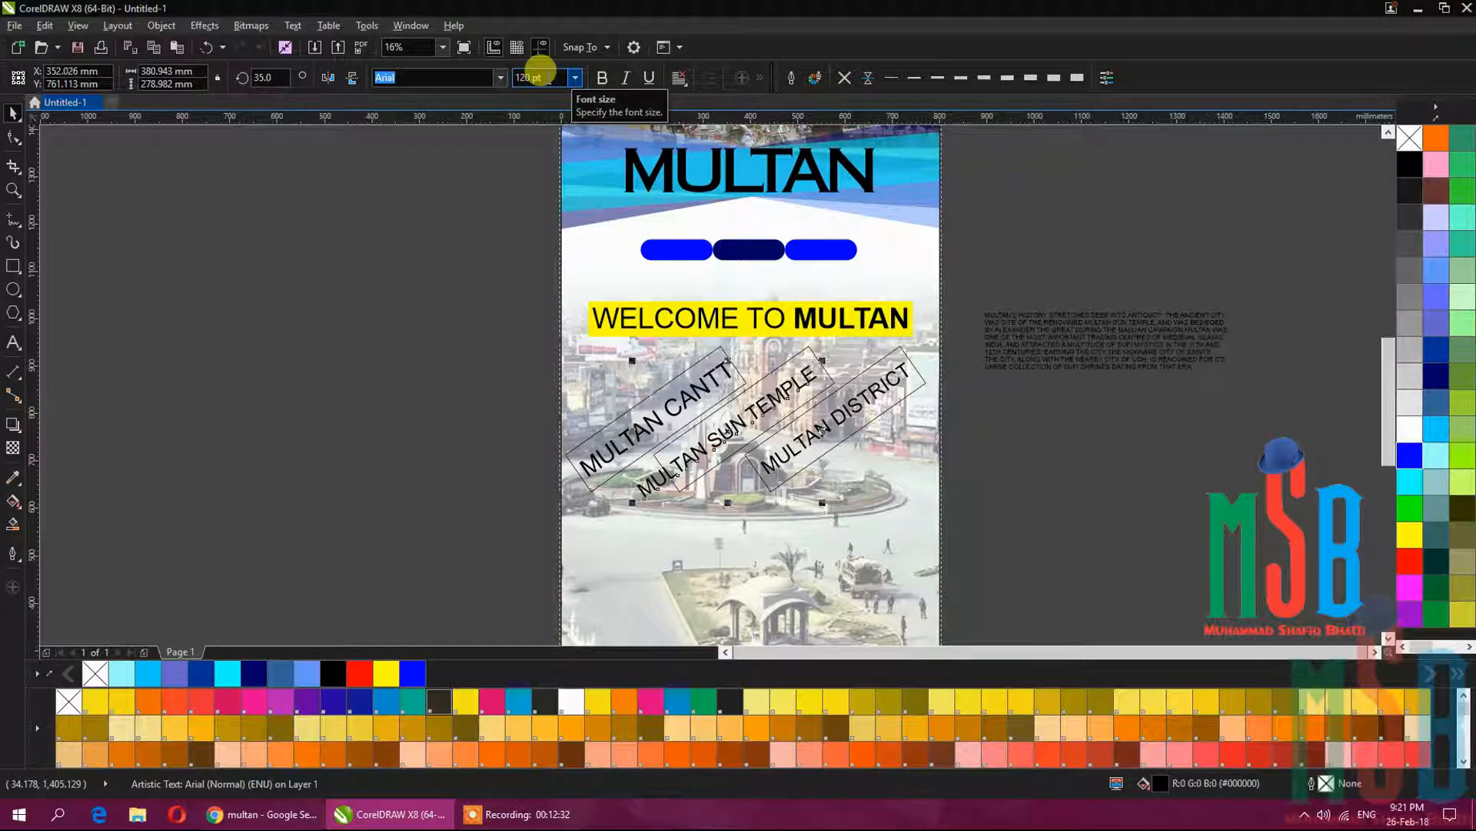
click(538, 75)
text(100)
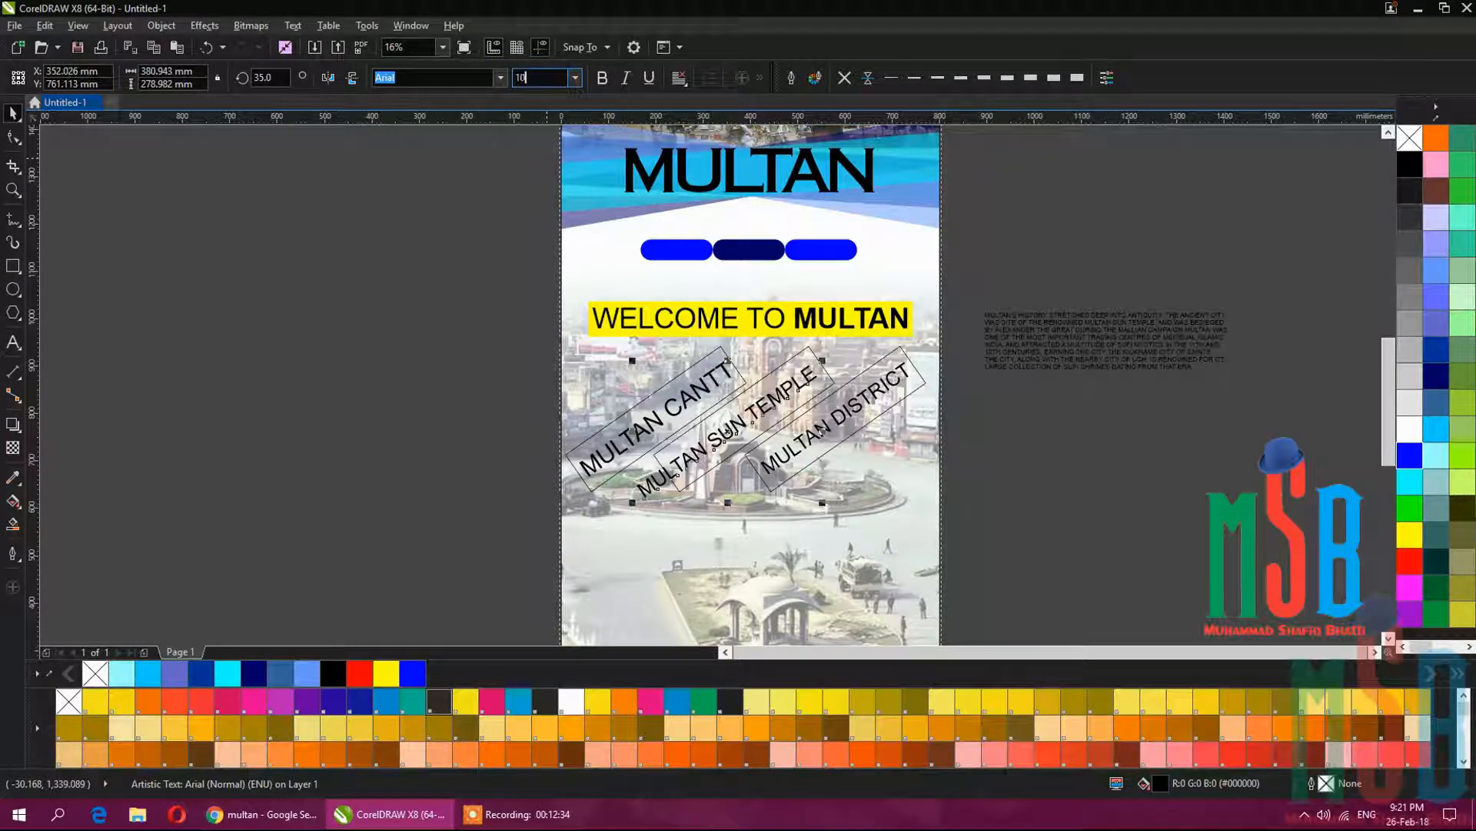
key(Return)
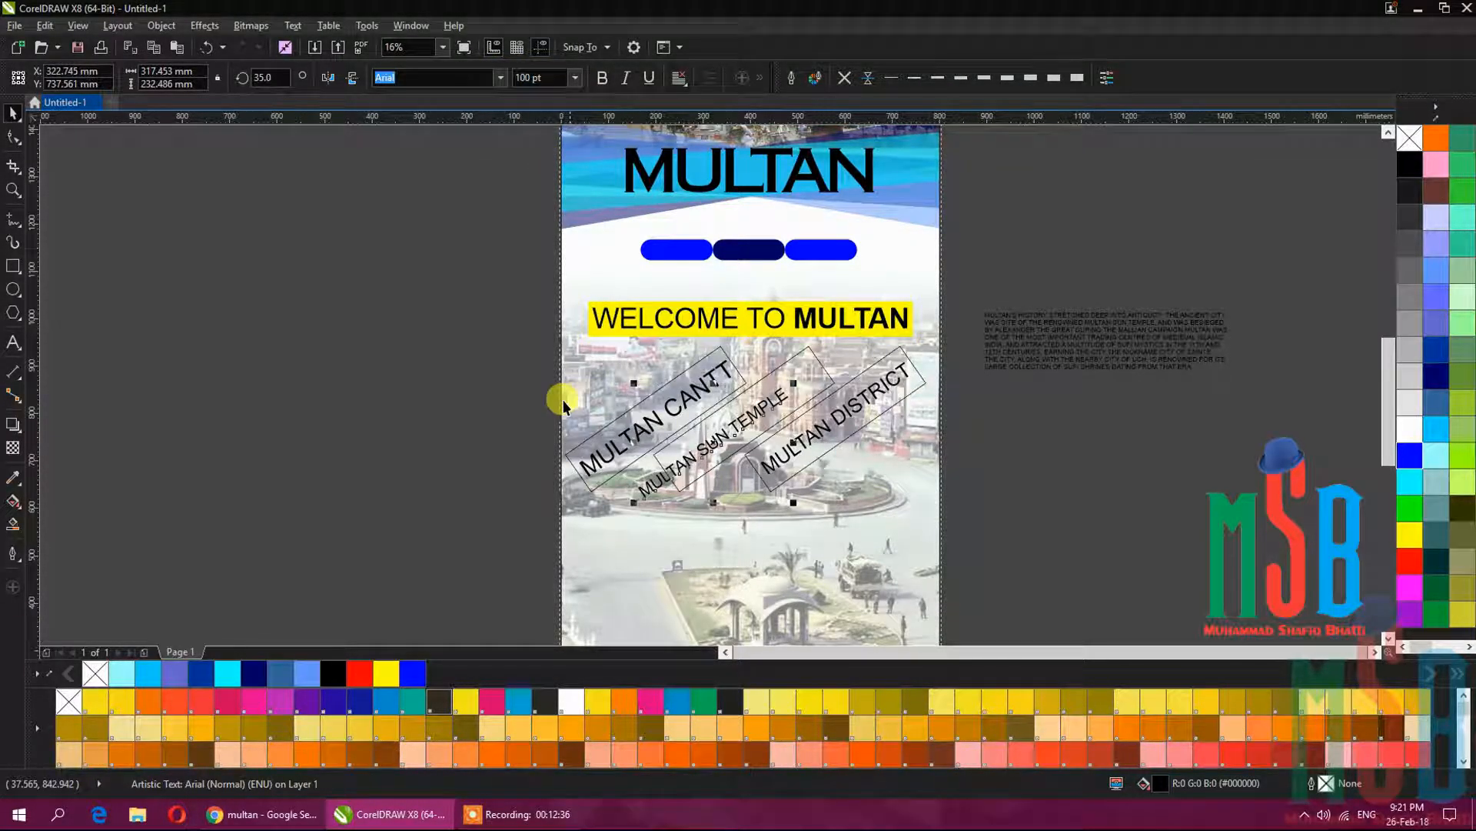
shift+click(813, 382)
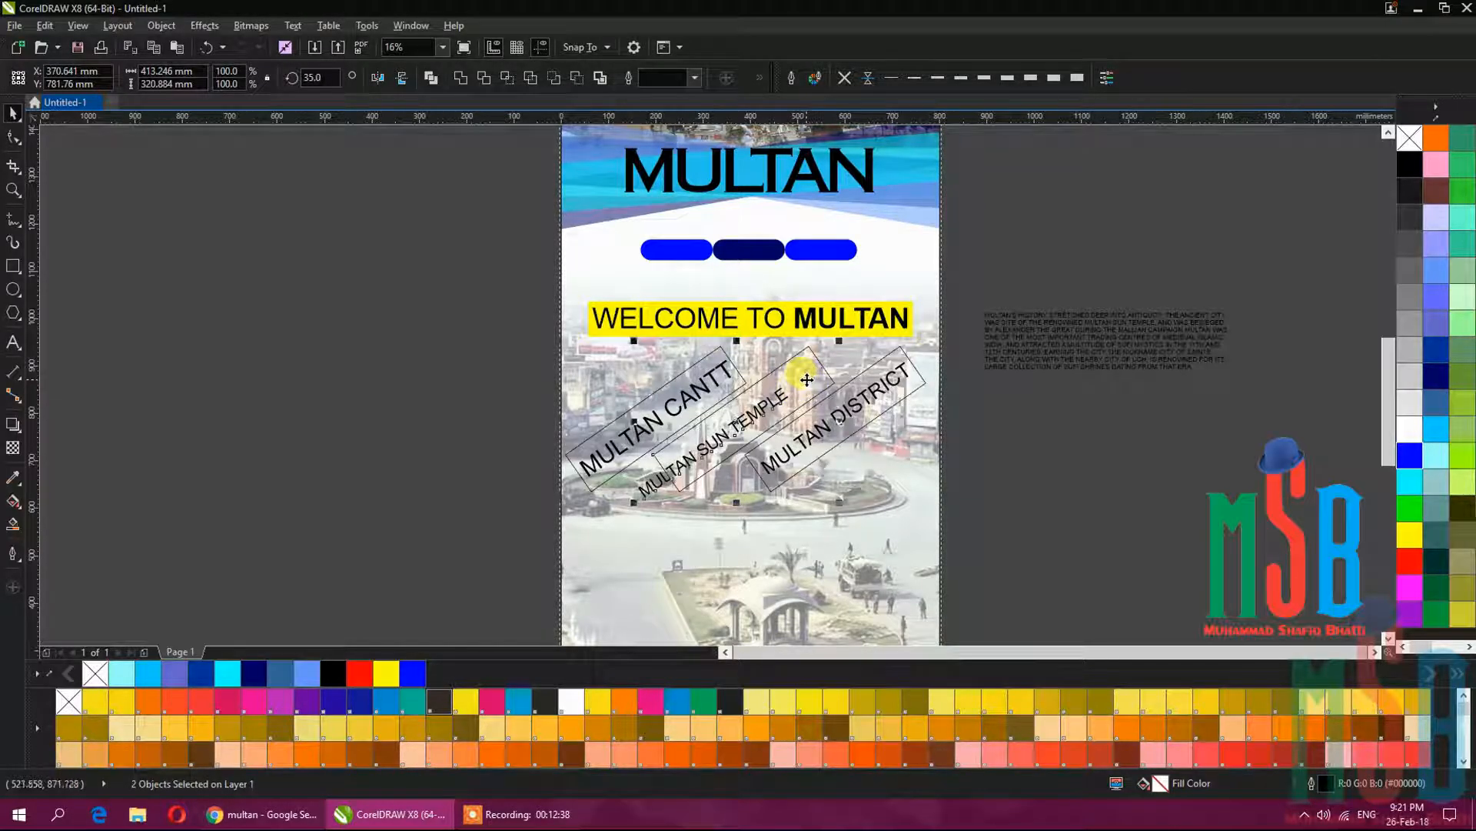
key(c)
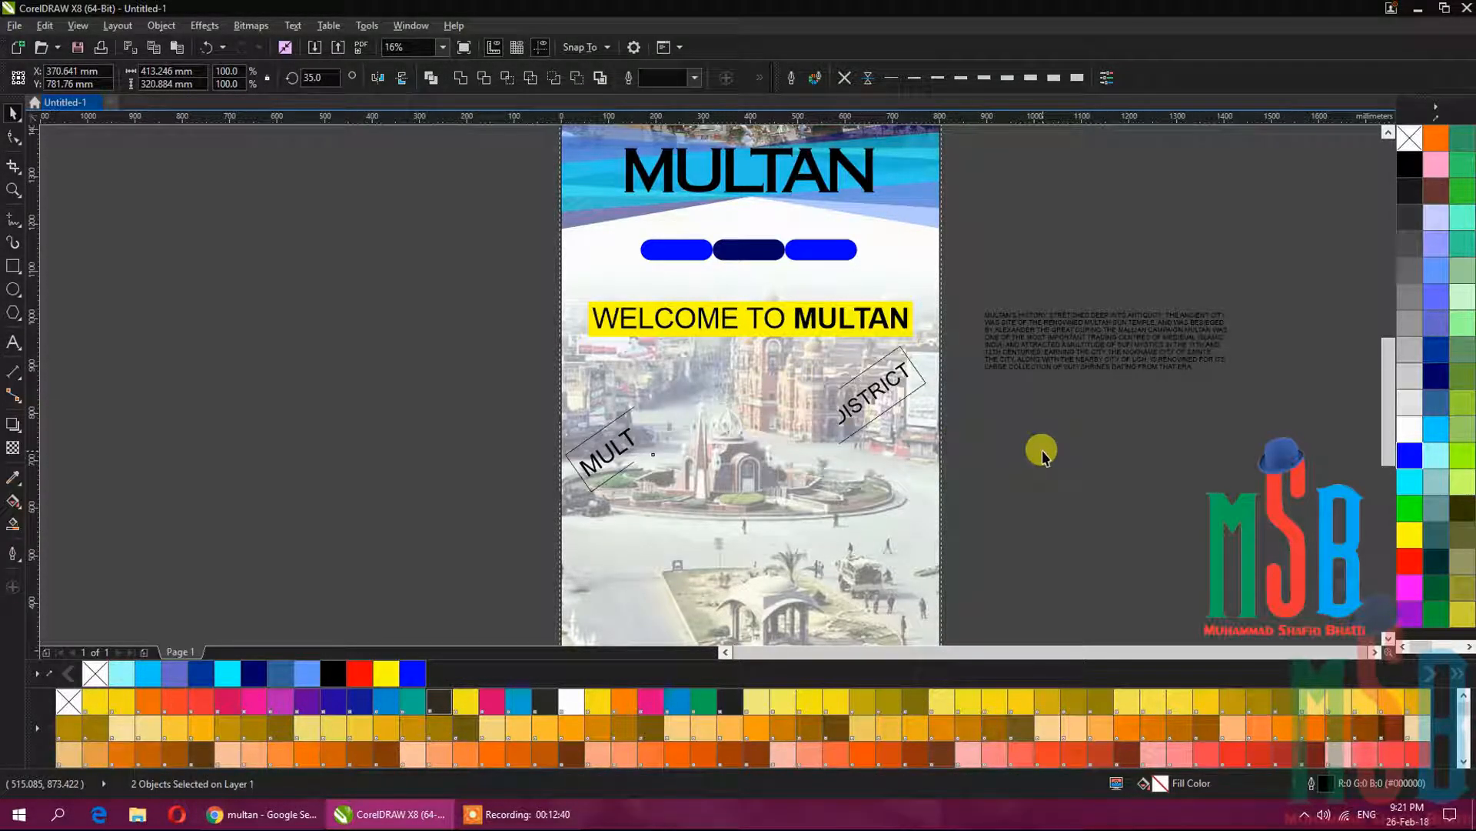
click(1042, 455)
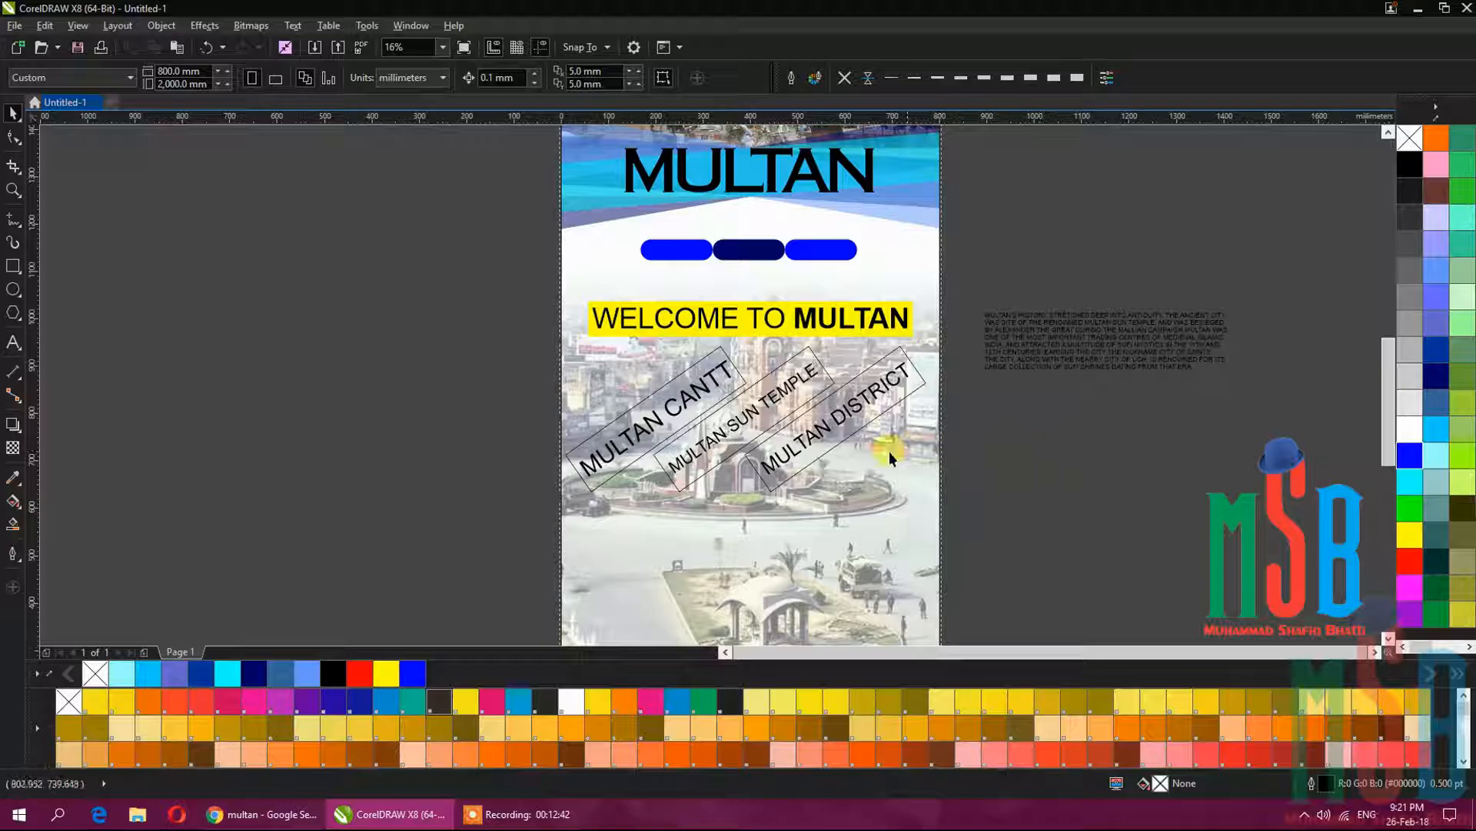
Fill all three slanted rectangles with cyan (#00FFFF).
click(794, 480)
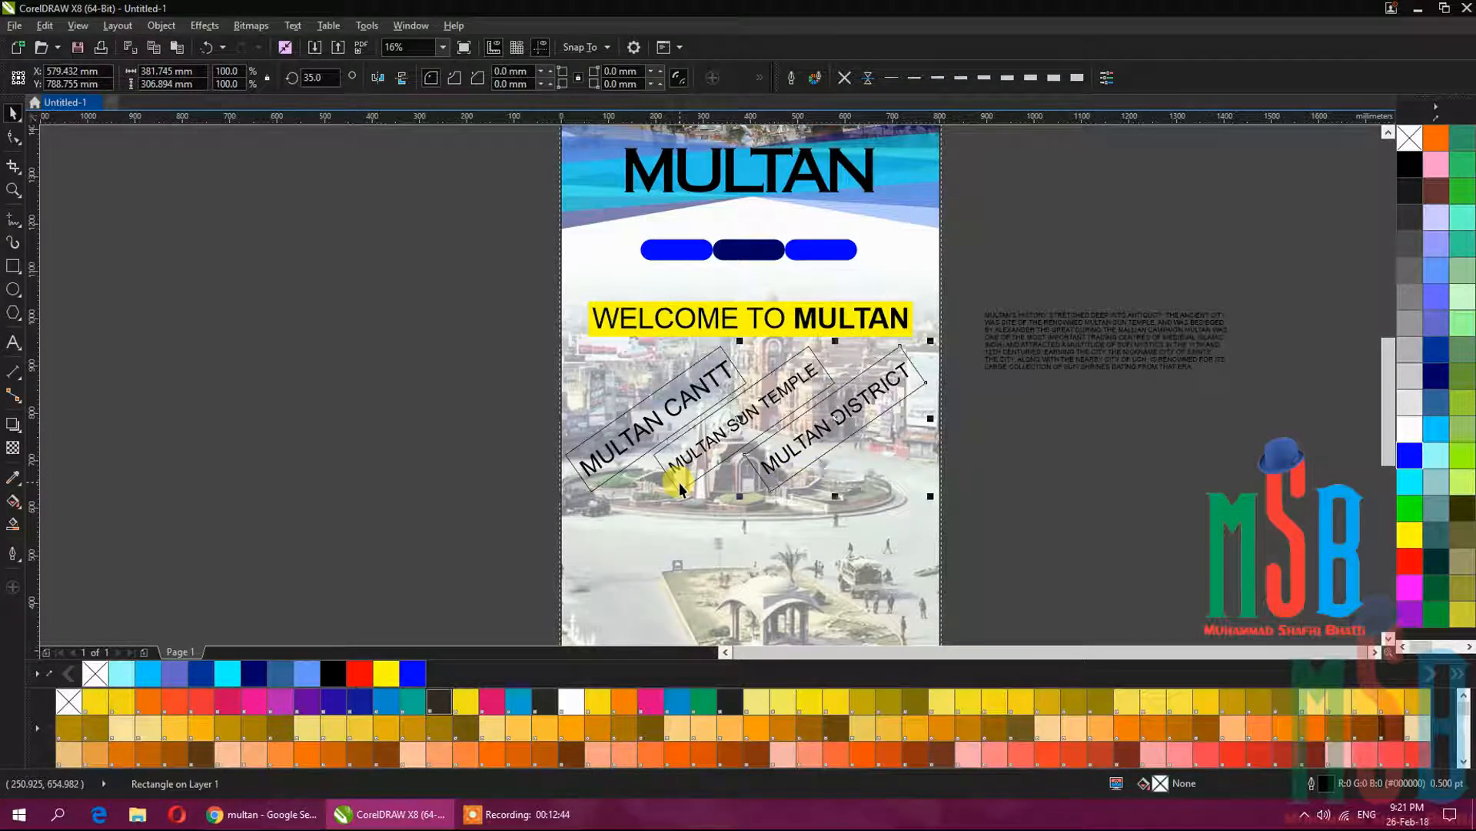
shift+click(680, 482)
shift+click(586, 482)
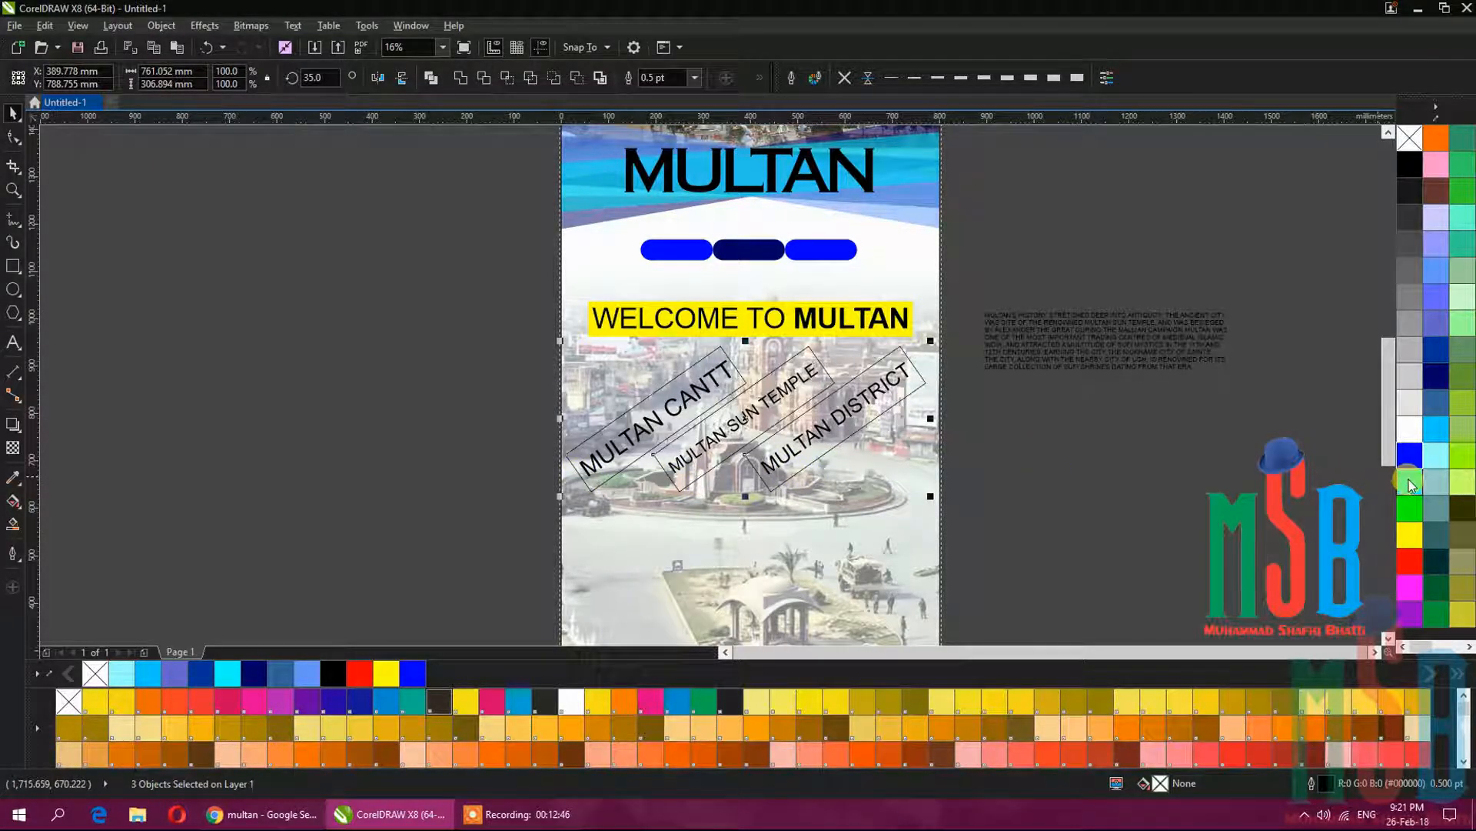
click(1193, 445)
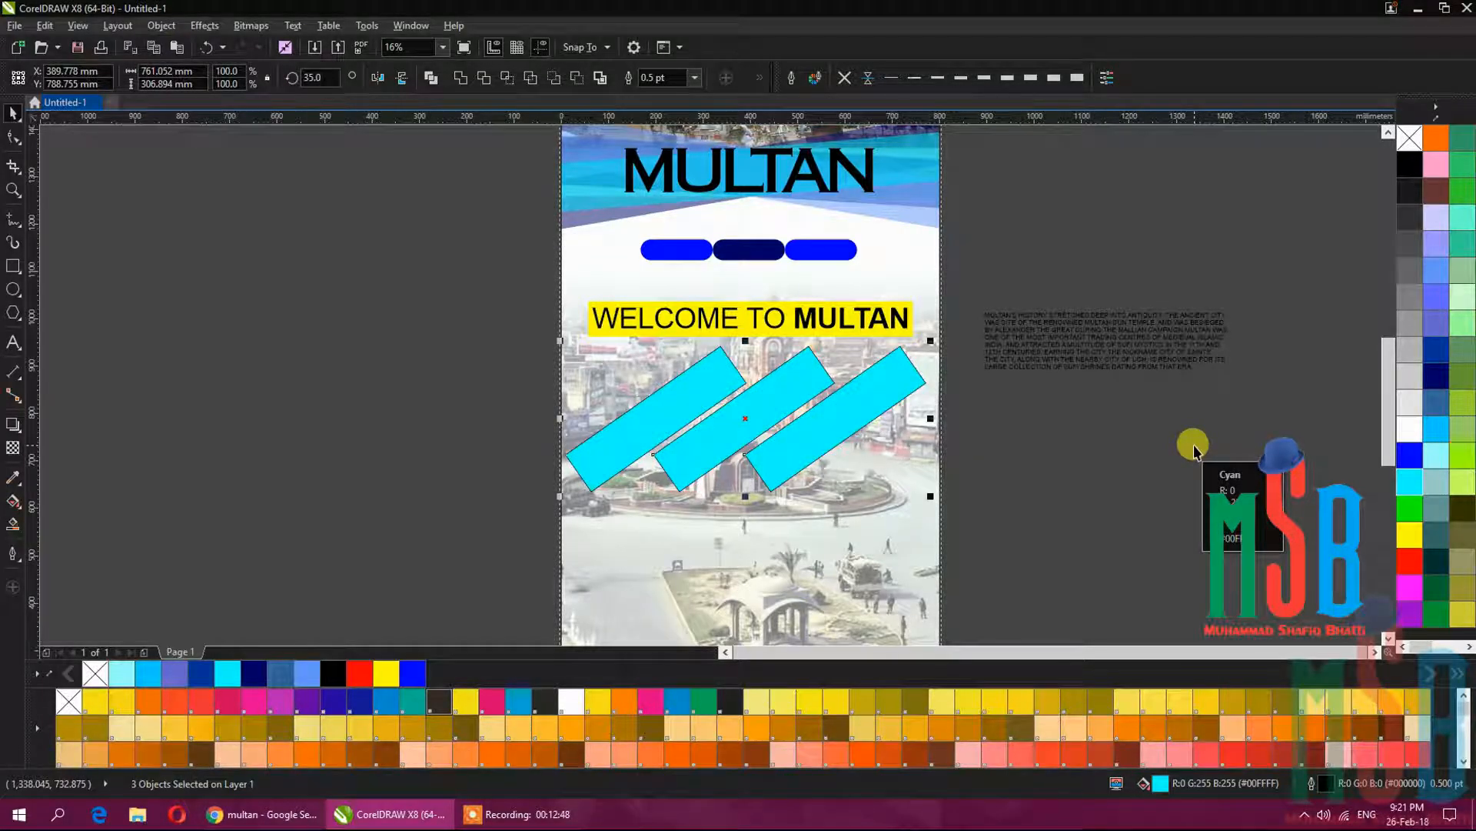
Make the three cyan slanted rectangles semi-transparent and group them.
click(14, 450)
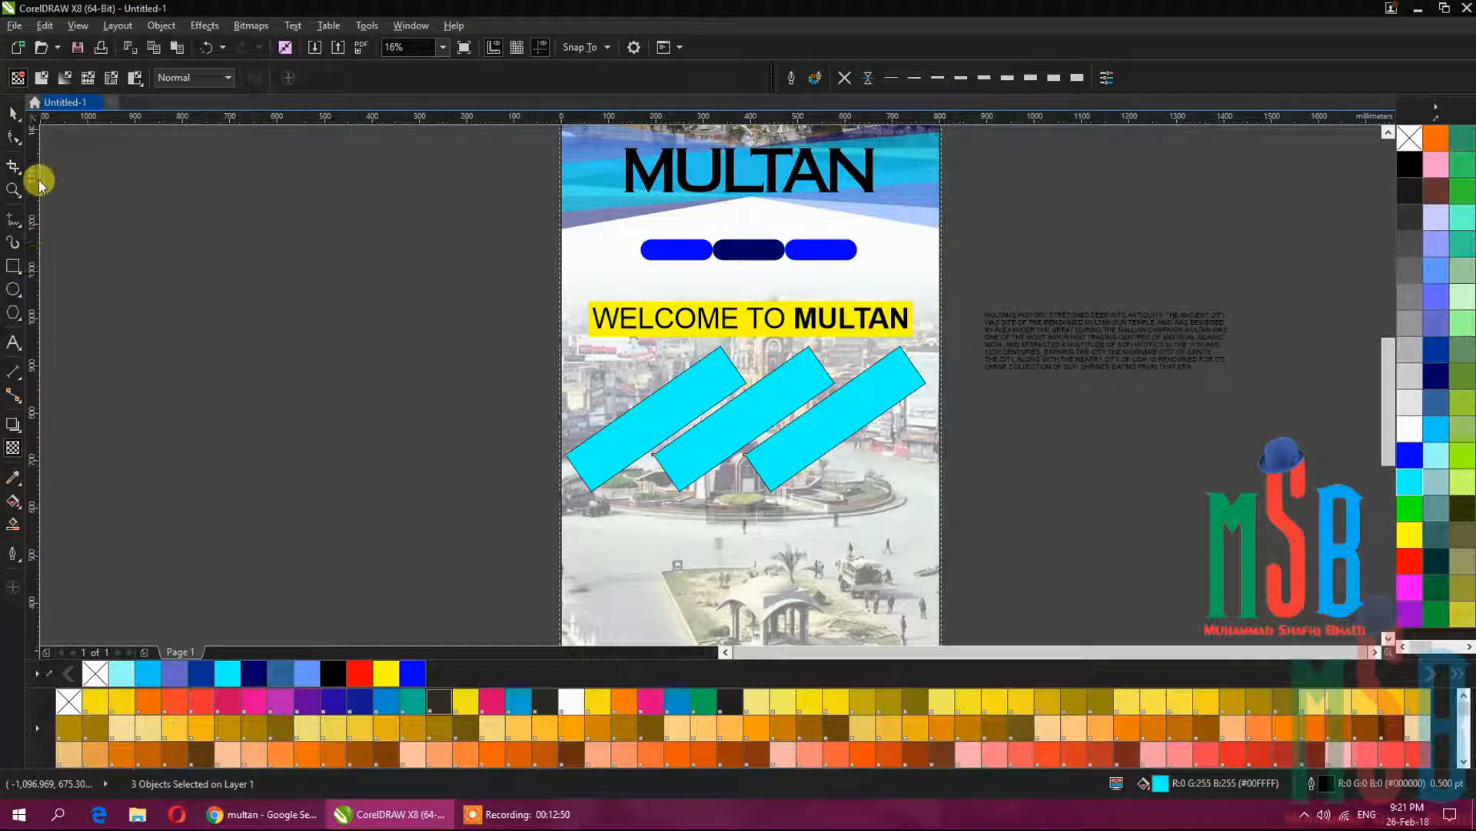
click(12, 115)
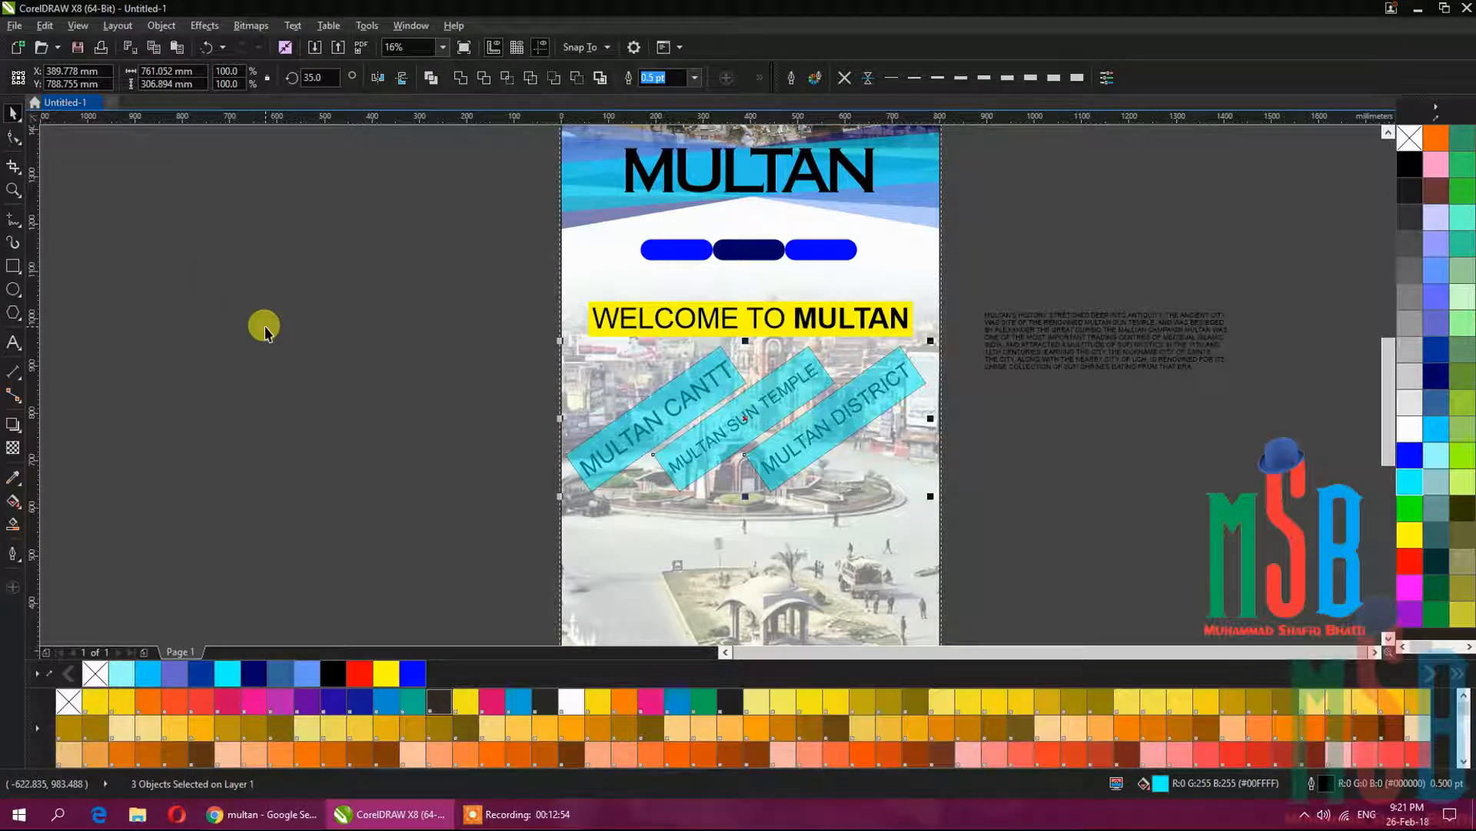
key(ctrl+g)
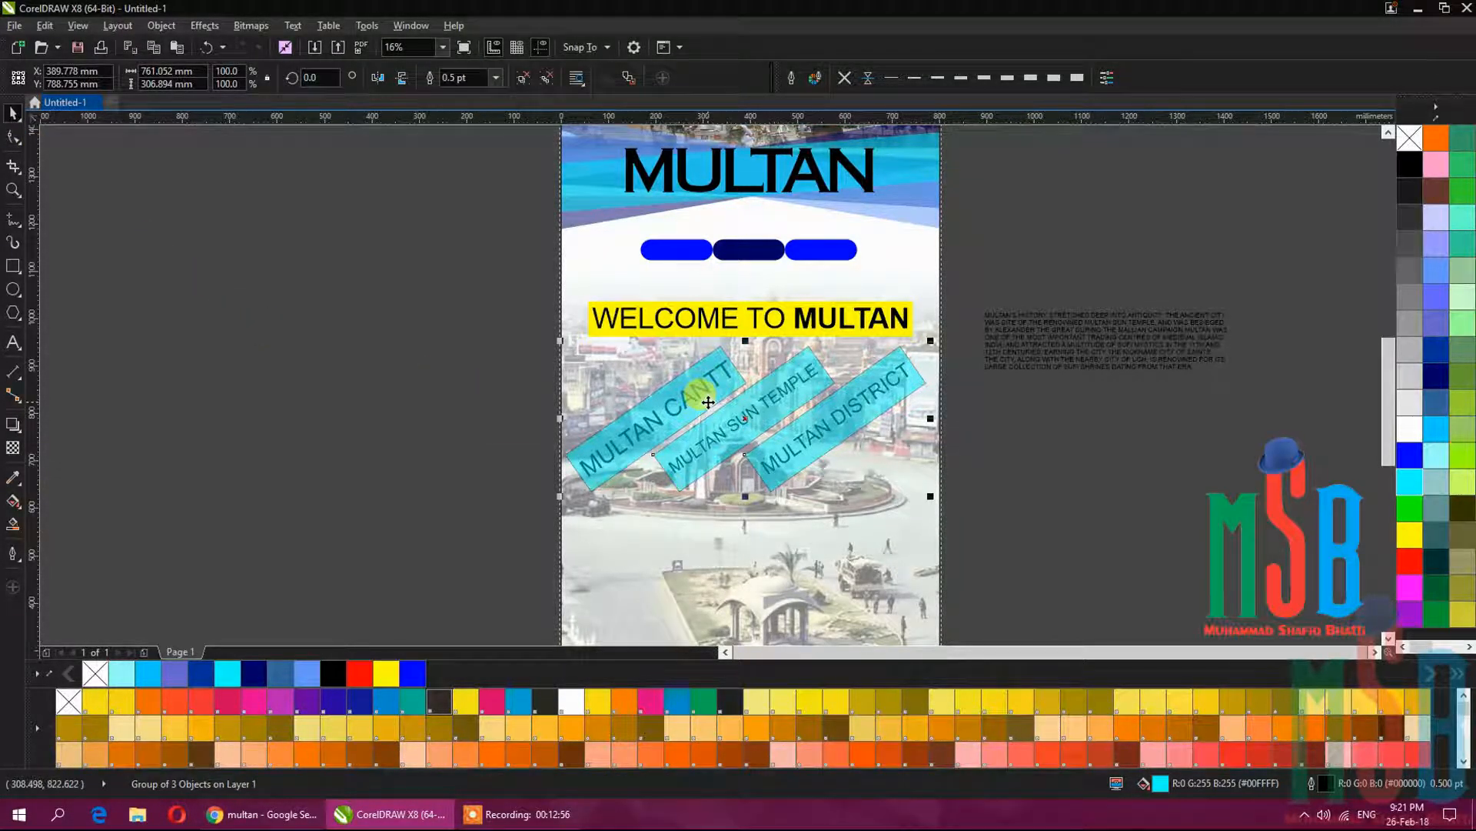
click(1012, 492)
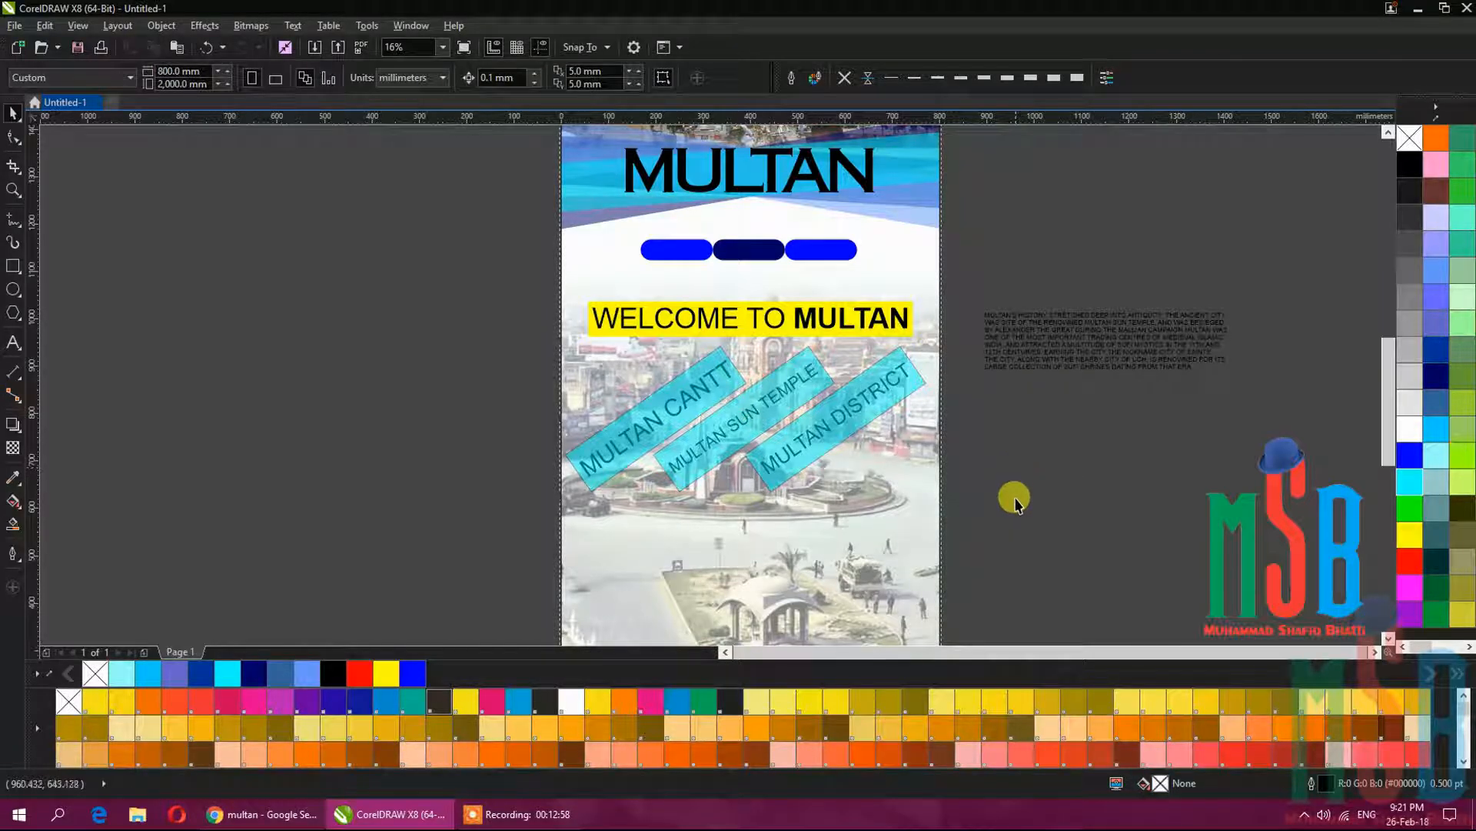
Bring the three slanted place-name texts to the front of the page and fill them with blue (#0000FF).
drag(1015, 560, 383, 360)
right_click(745, 420)
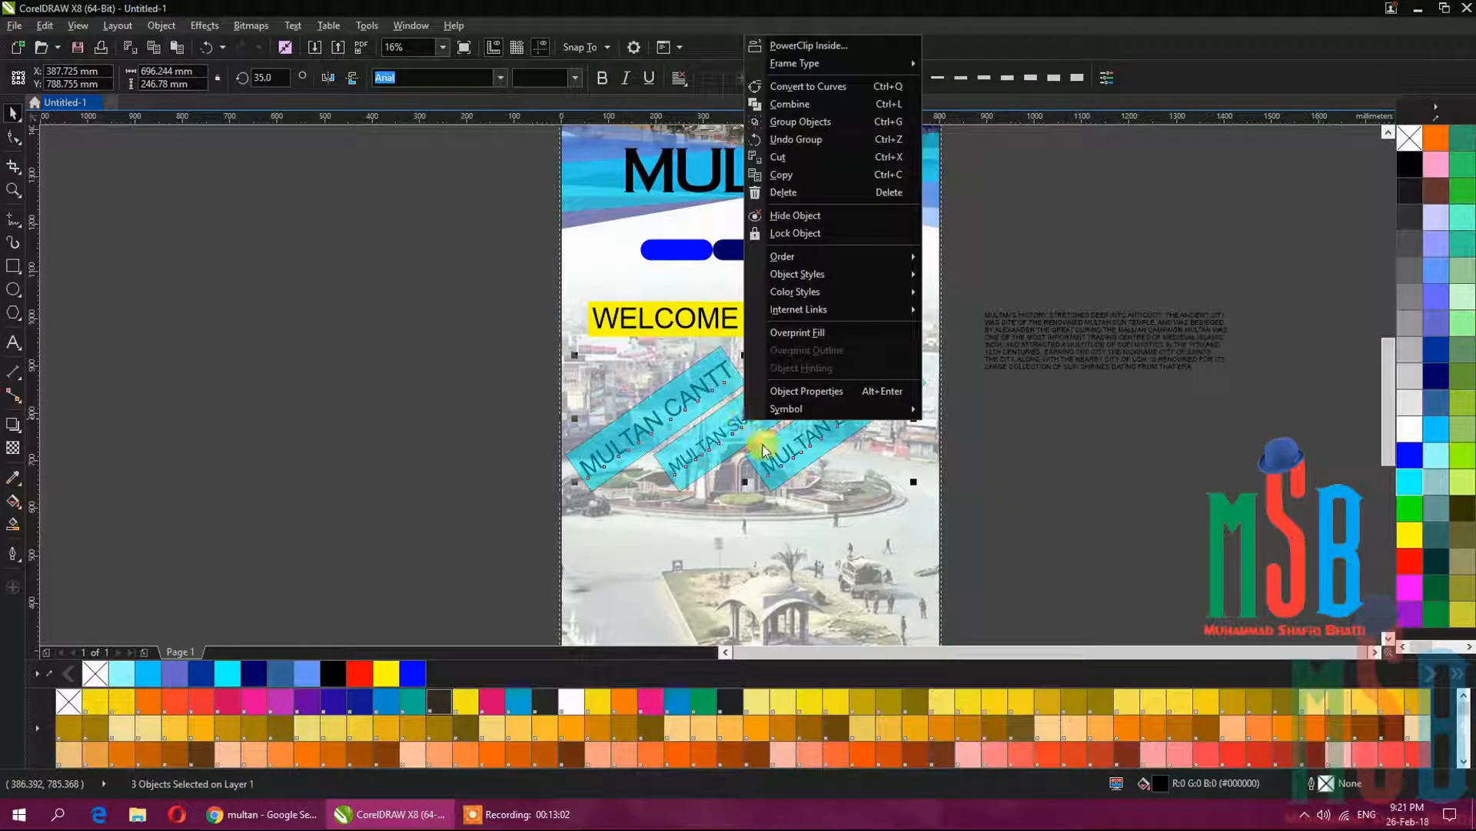
mouse_move(877, 257)
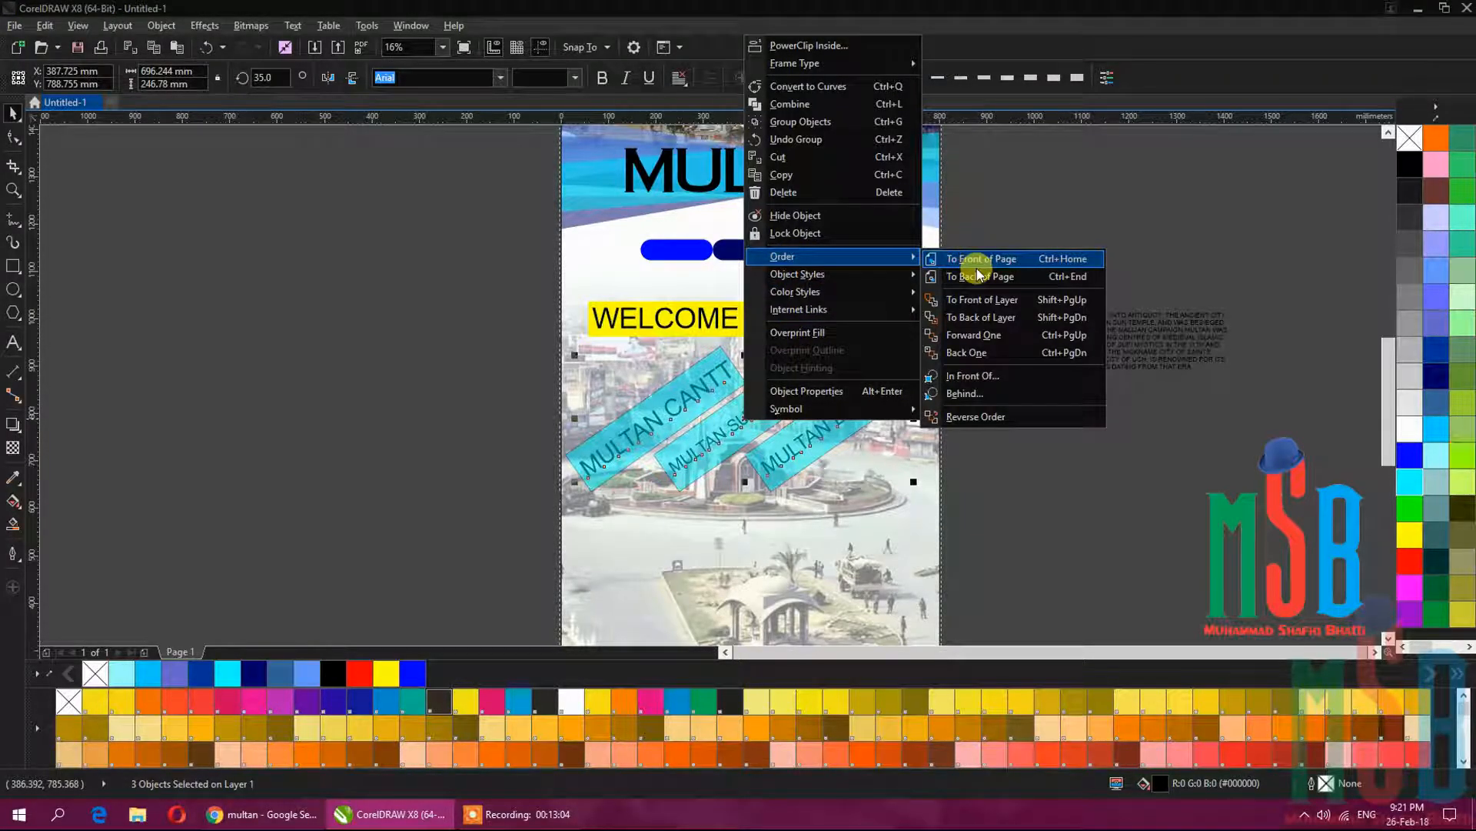
click(988, 261)
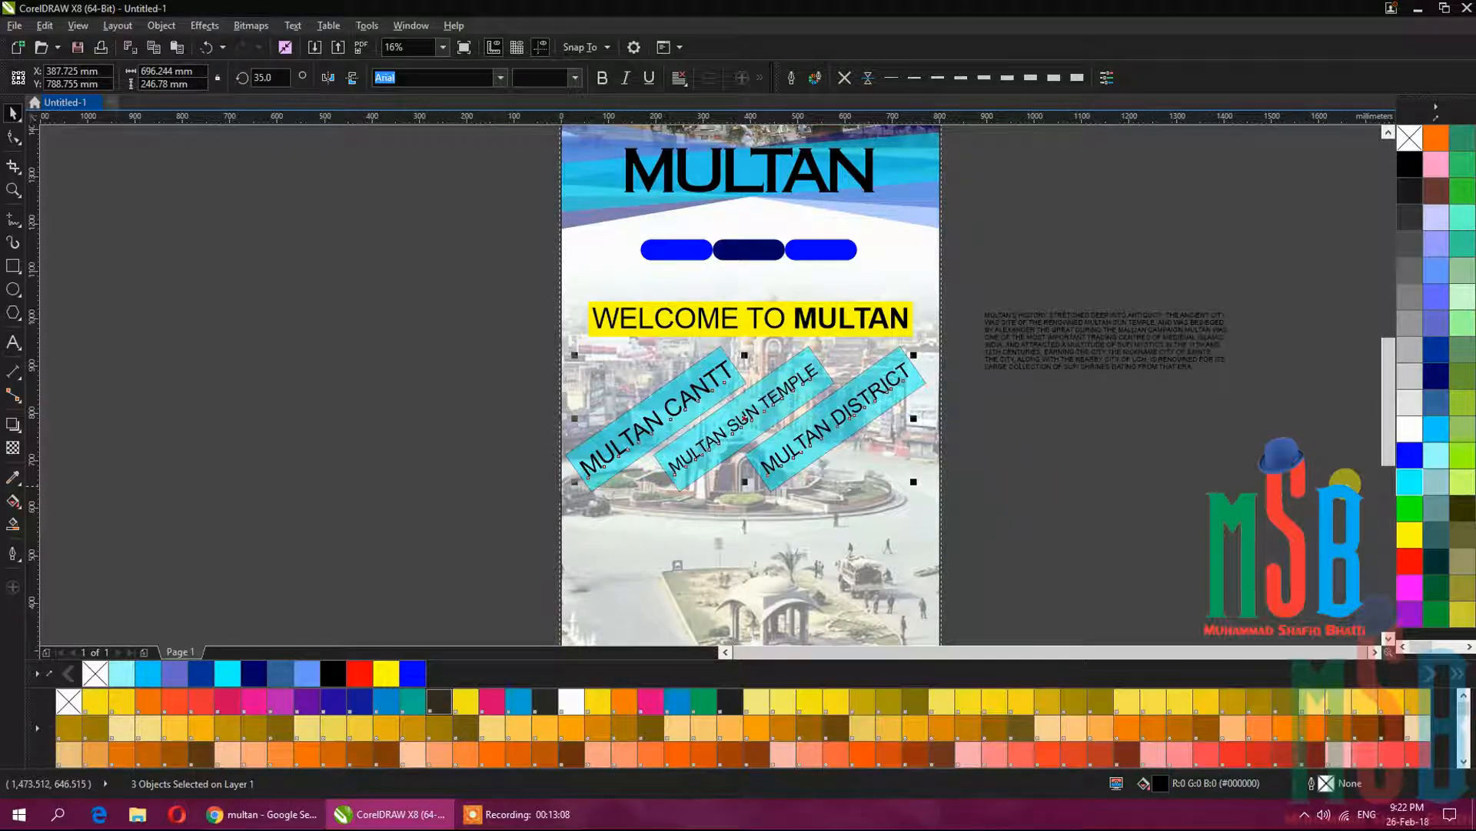
click(1413, 455)
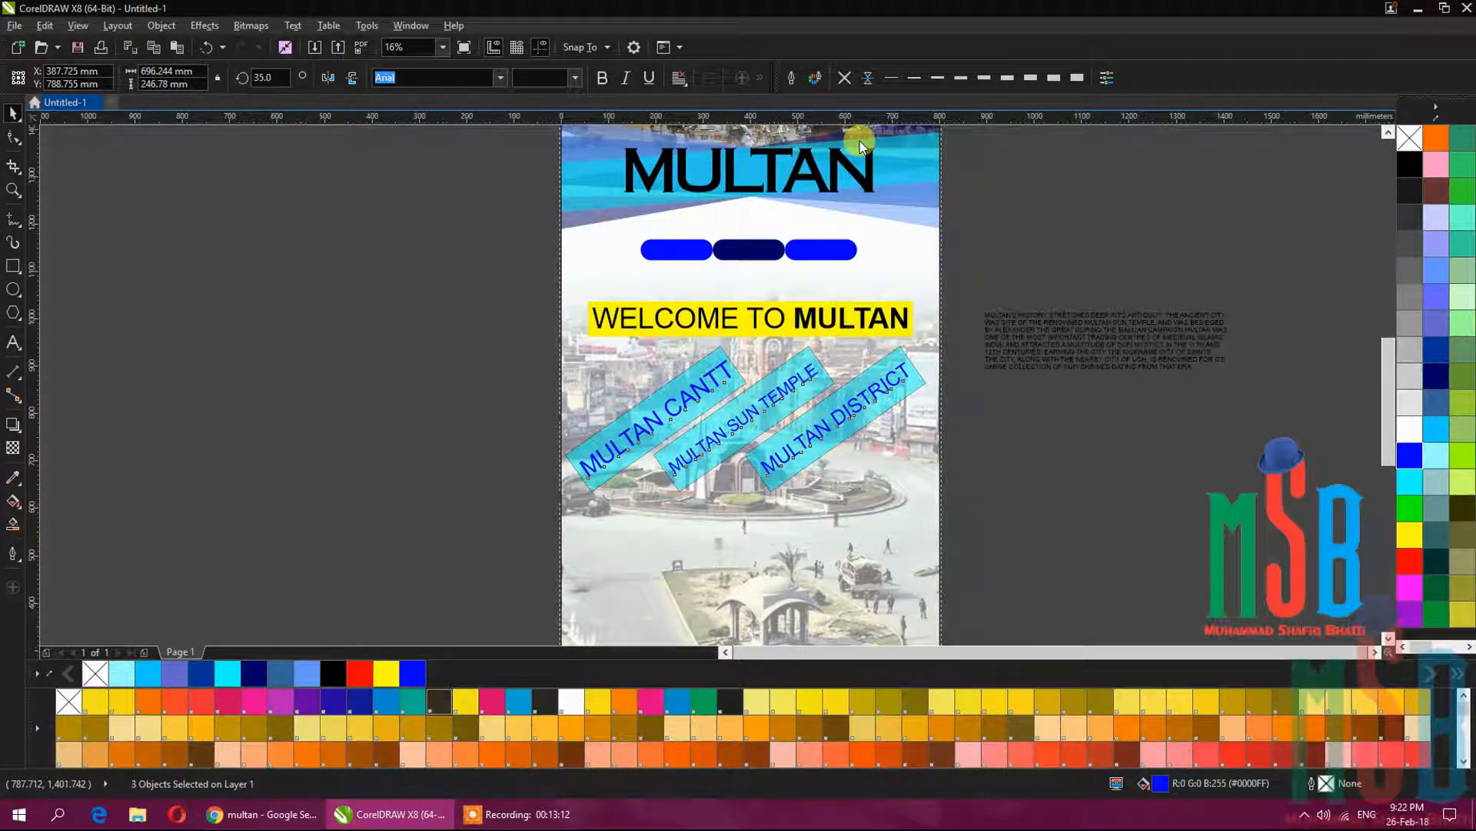
click(1022, 482)
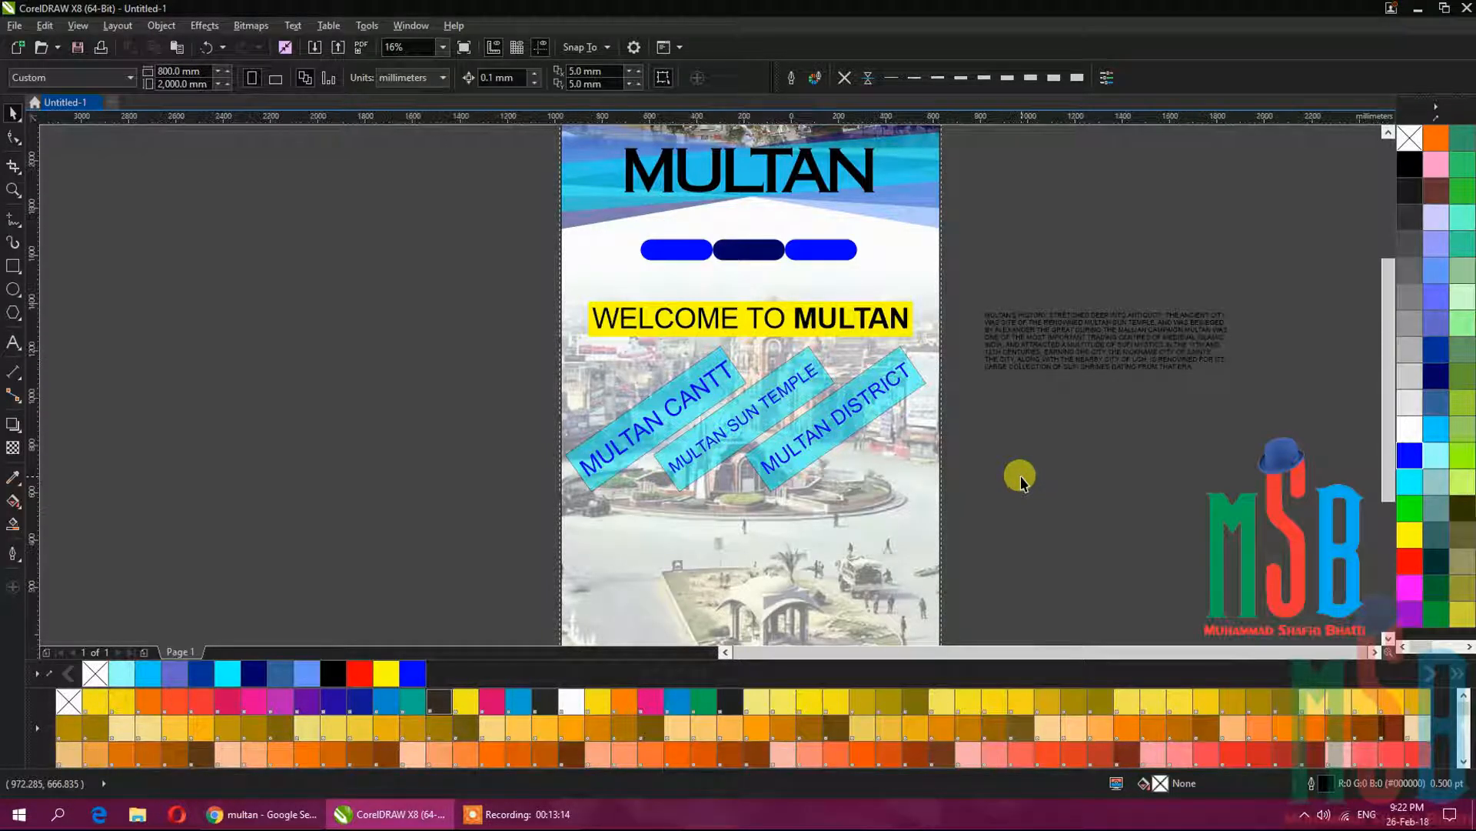
Place the history paragraph on the banner beneath the slanted labels and enlarge it to about 770 mm wide.
drag(1021, 482, 888, 431)
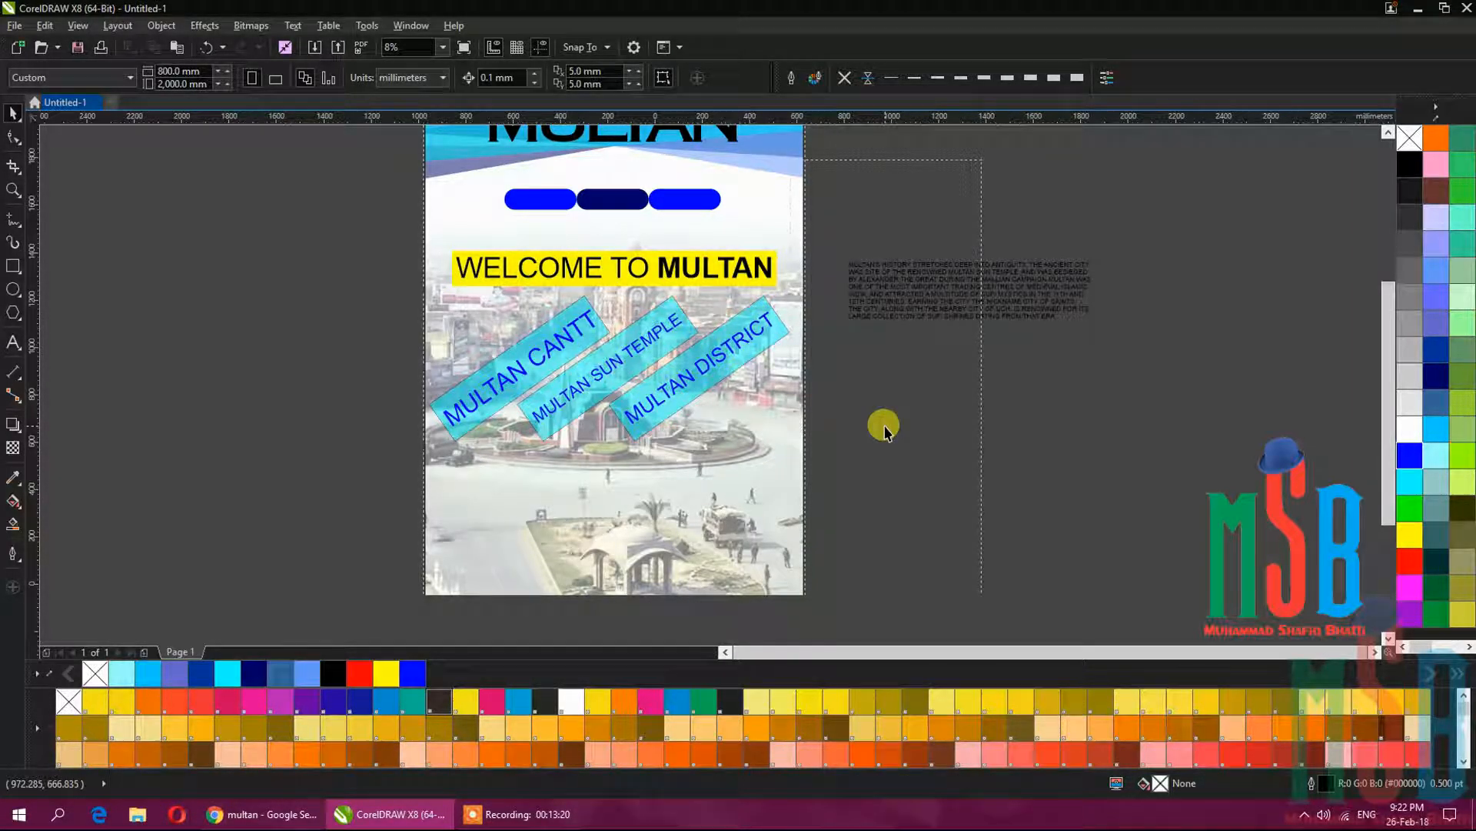
scroll(884, 429, down, 1)
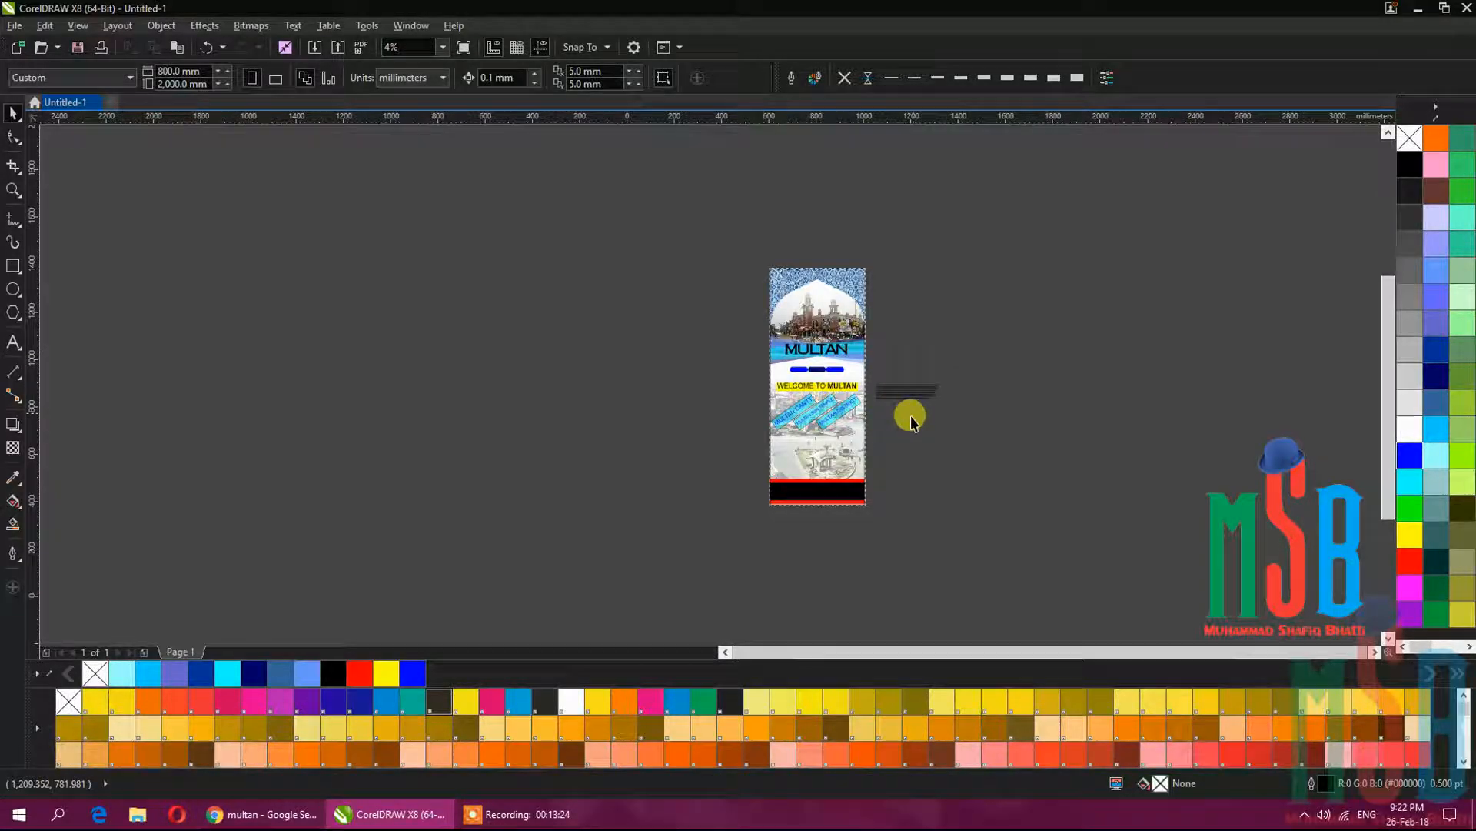
scroll(911, 419, up, 1)
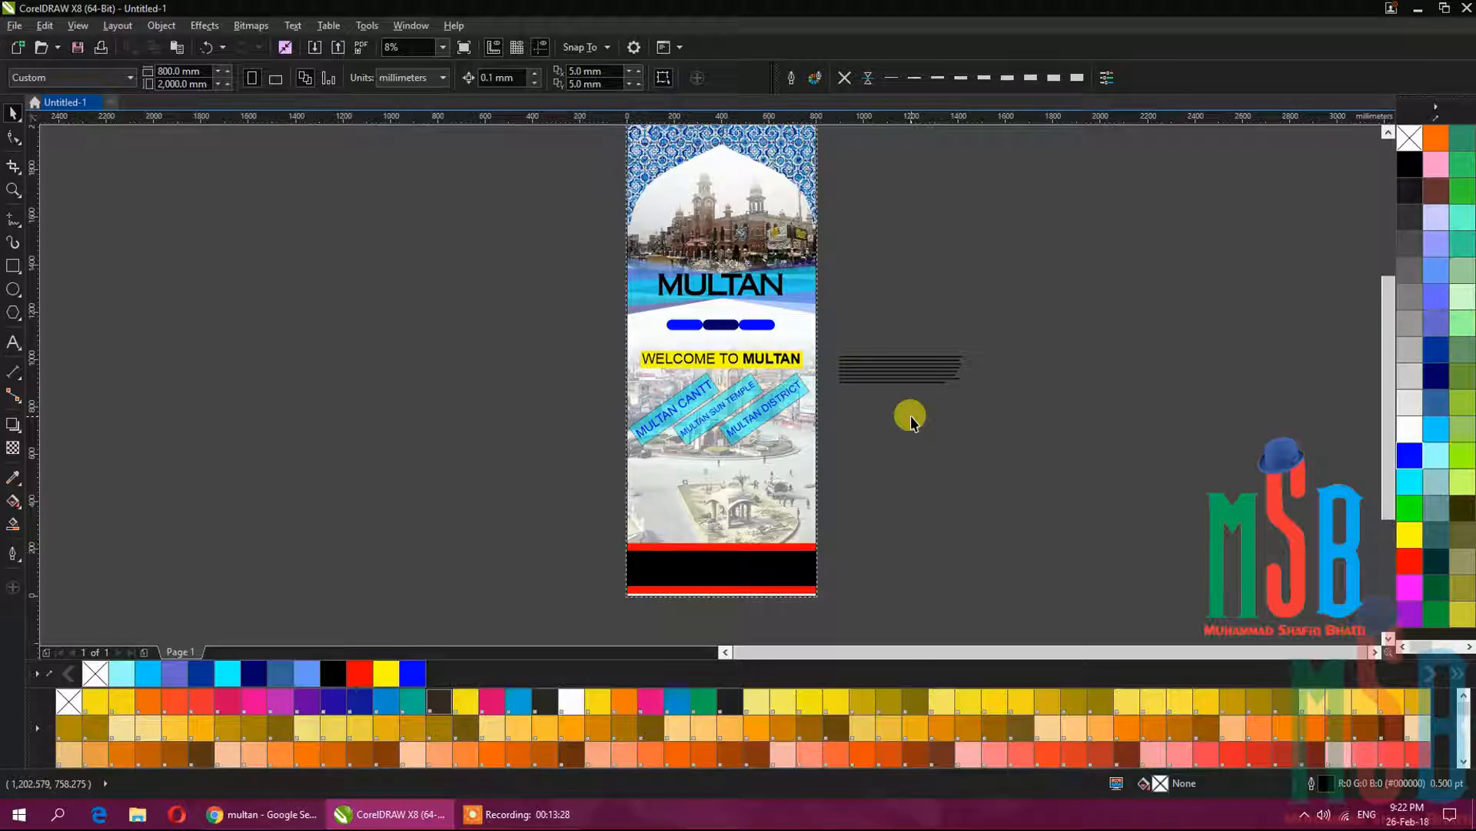
click(876, 382)
drag(880, 377, 675, 478)
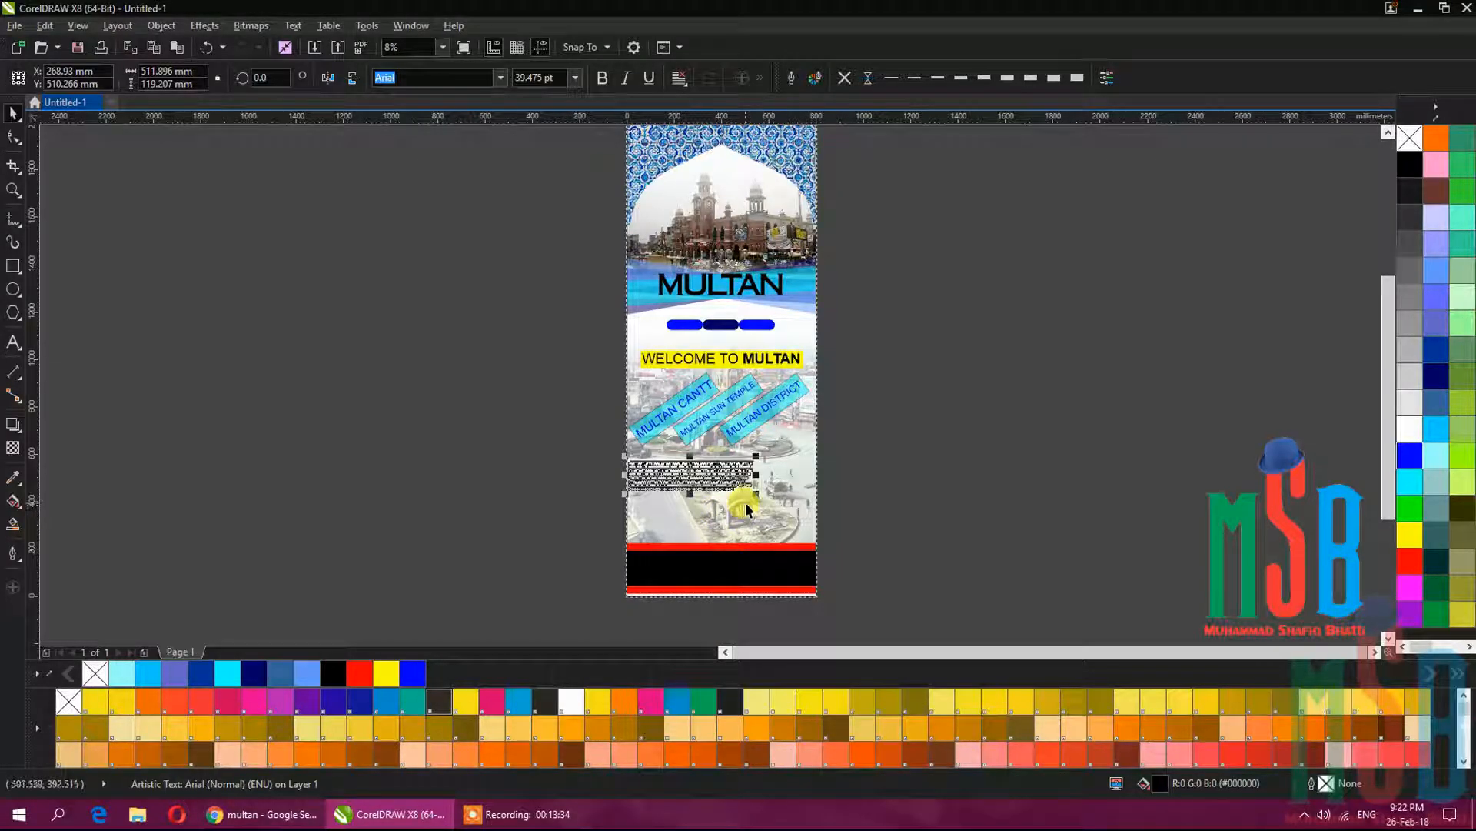
drag(803, 531, 817, 543)
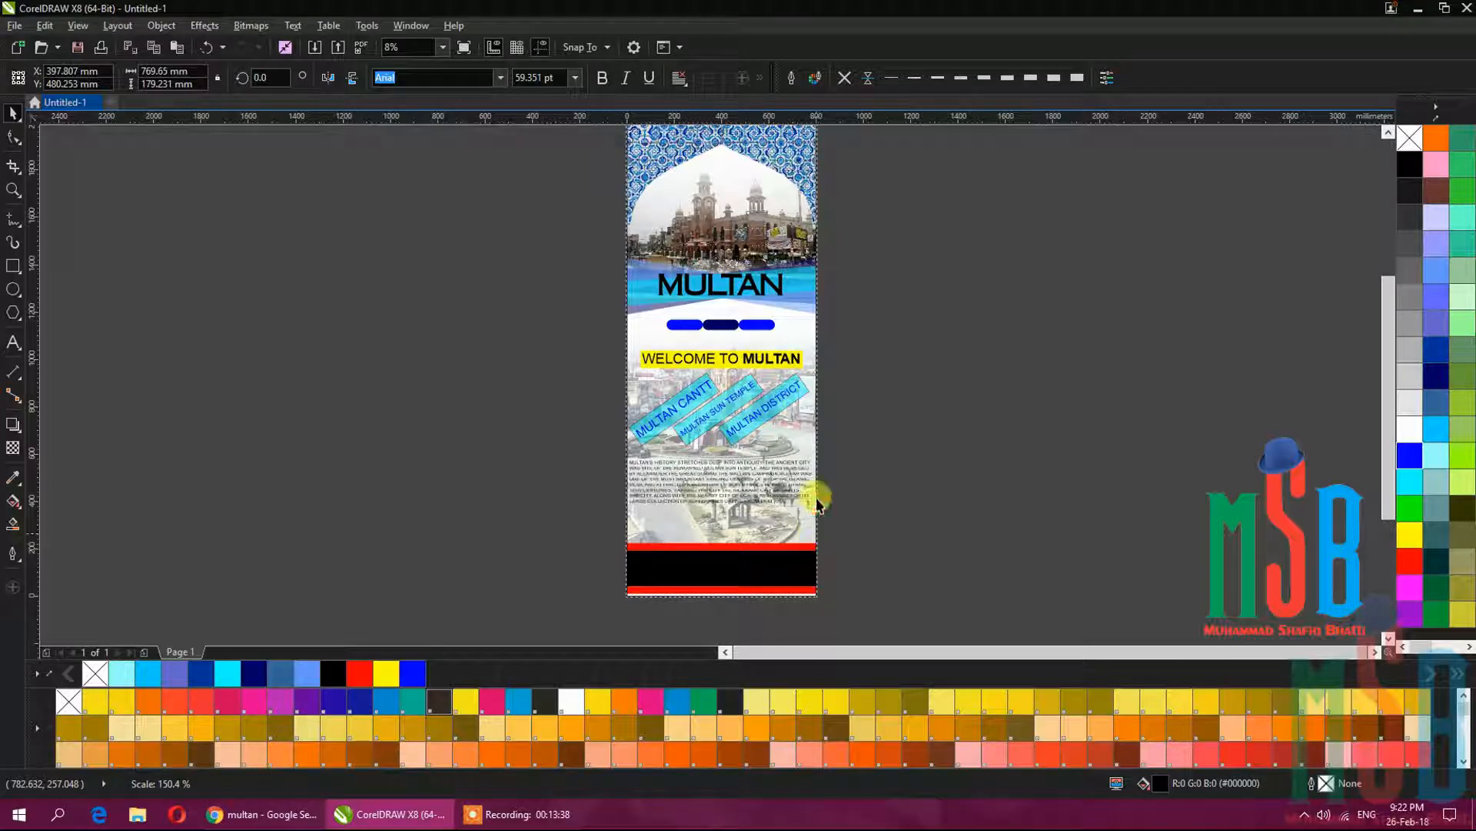
click(684, 82)
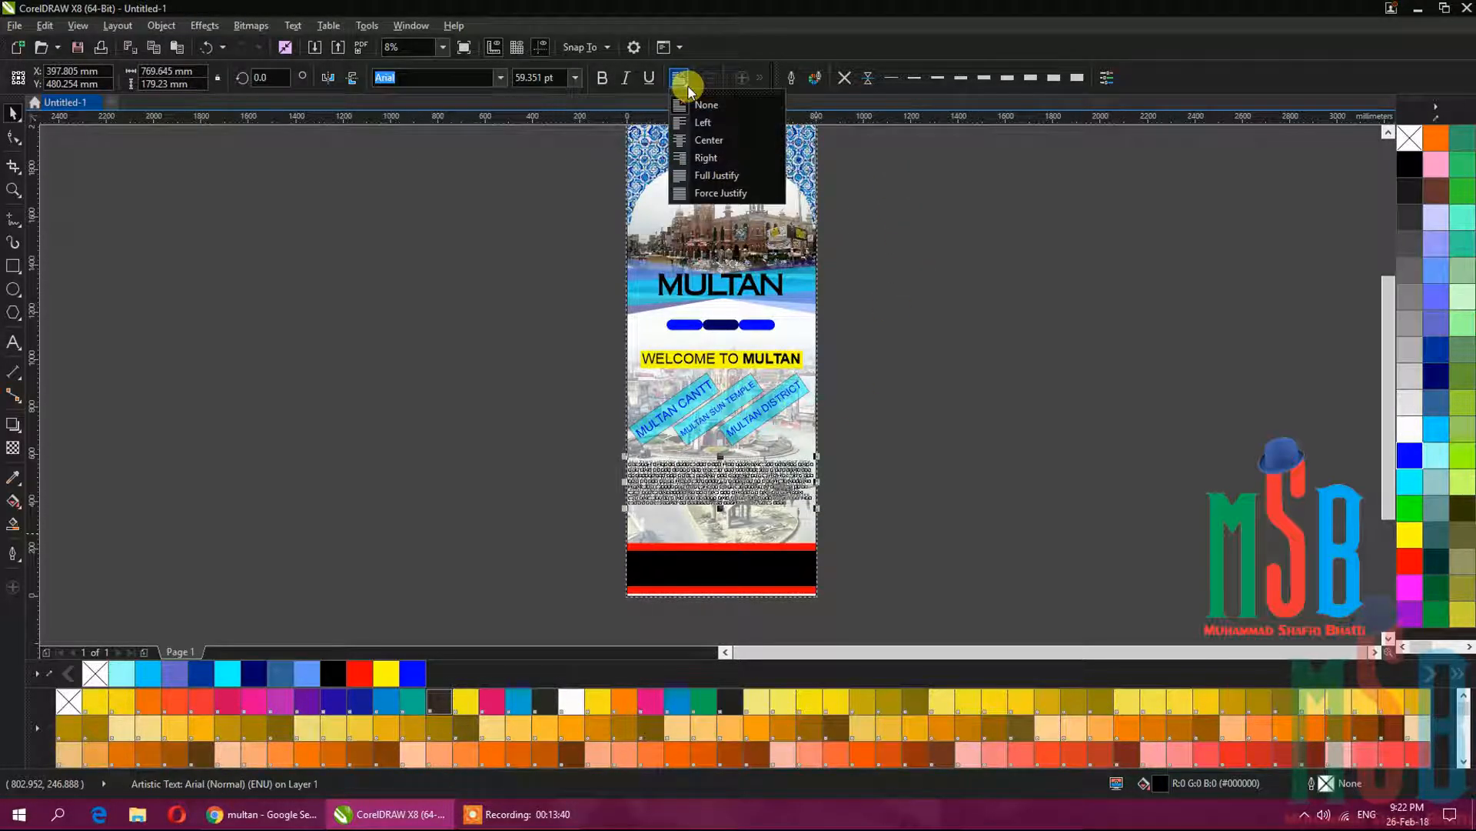
click(684, 141)
Start a new line at "THE ANCIENT CITY" in the history paragraph and join "WAS SITE OF THE RENOWNED" onto that line.
scroll(746, 496, up, 1)
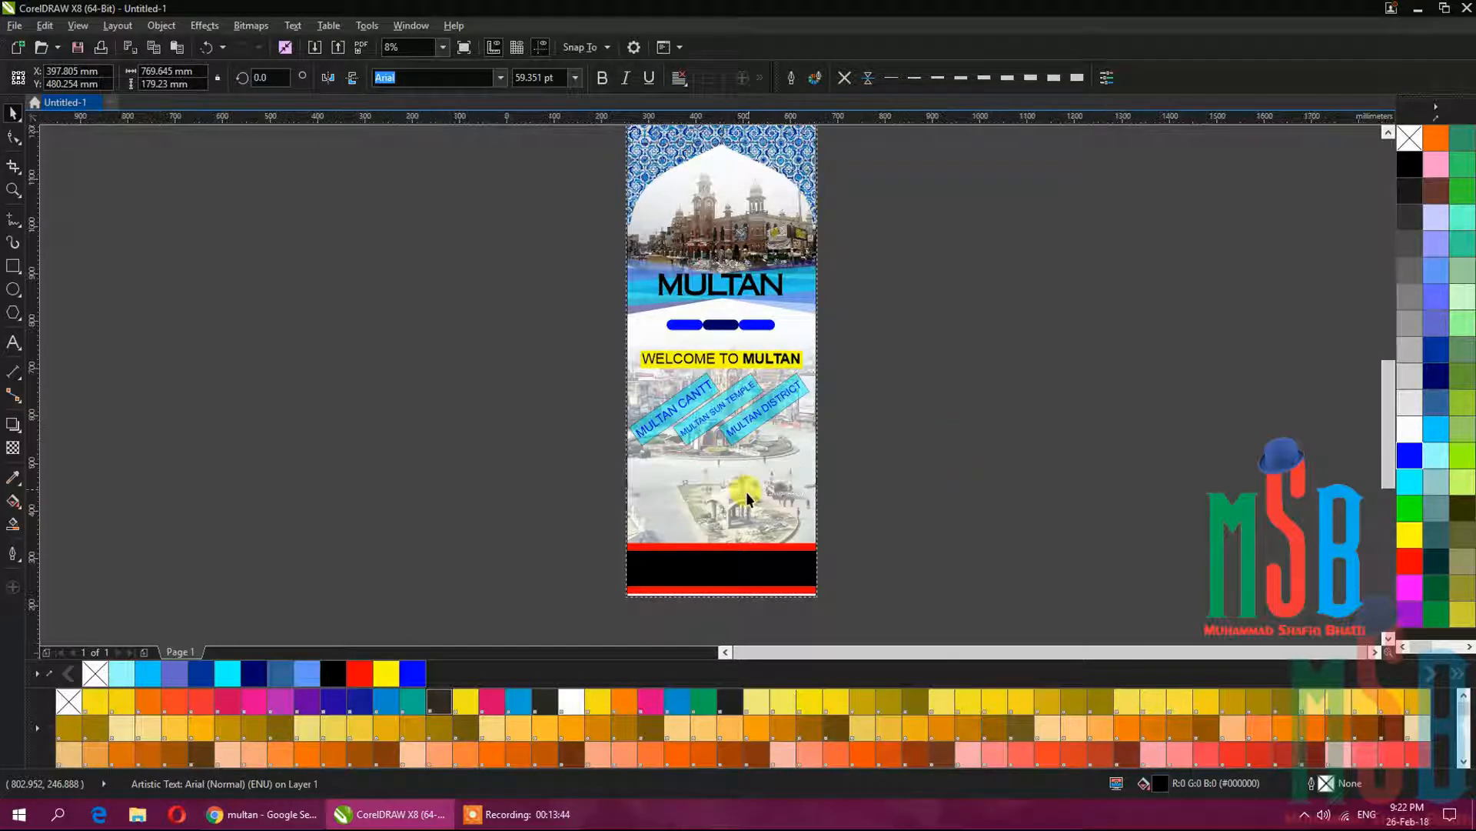
scroll(746, 496, up, 2)
key(Escape)
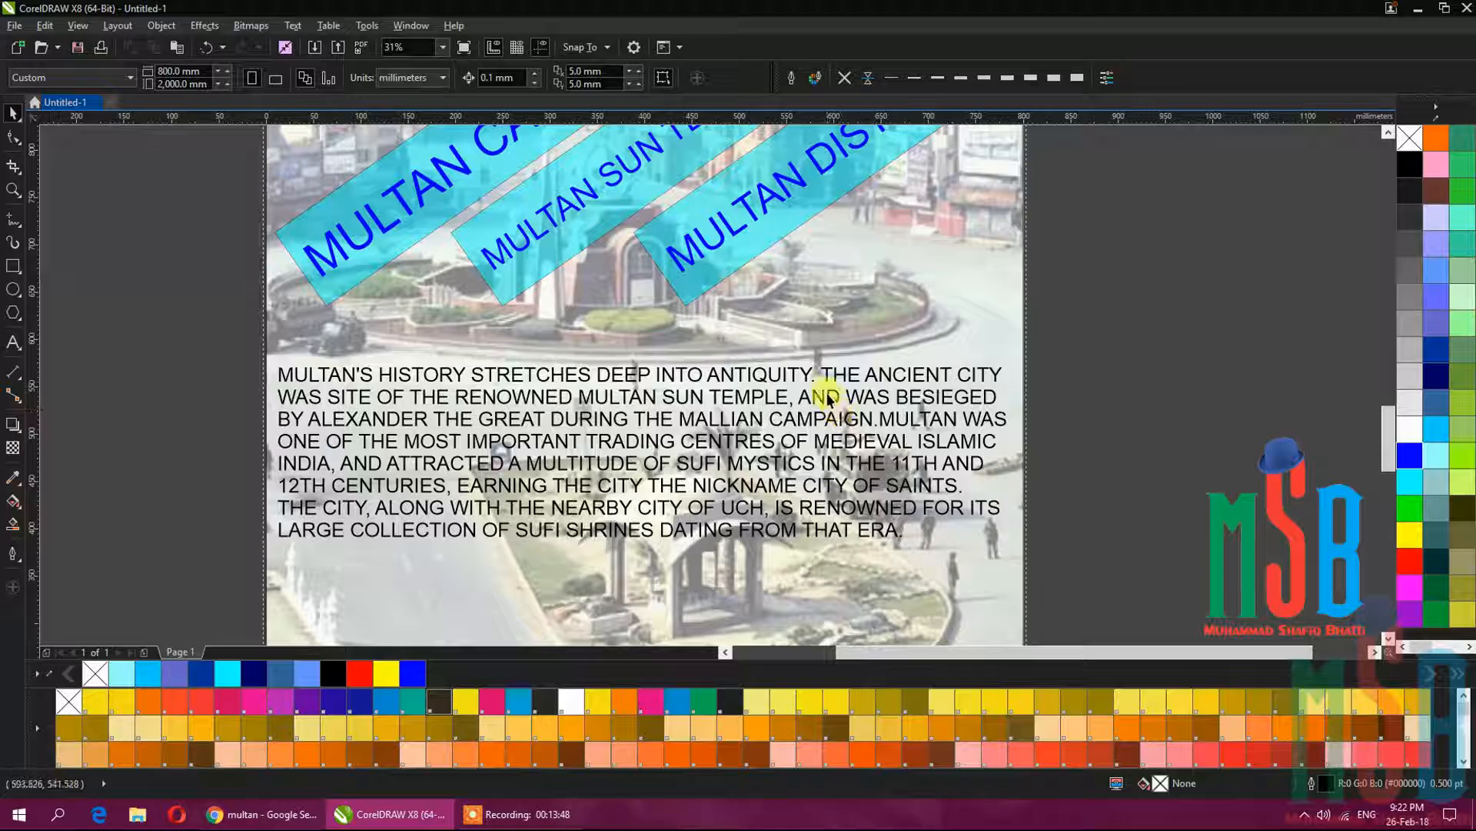
click(828, 382)
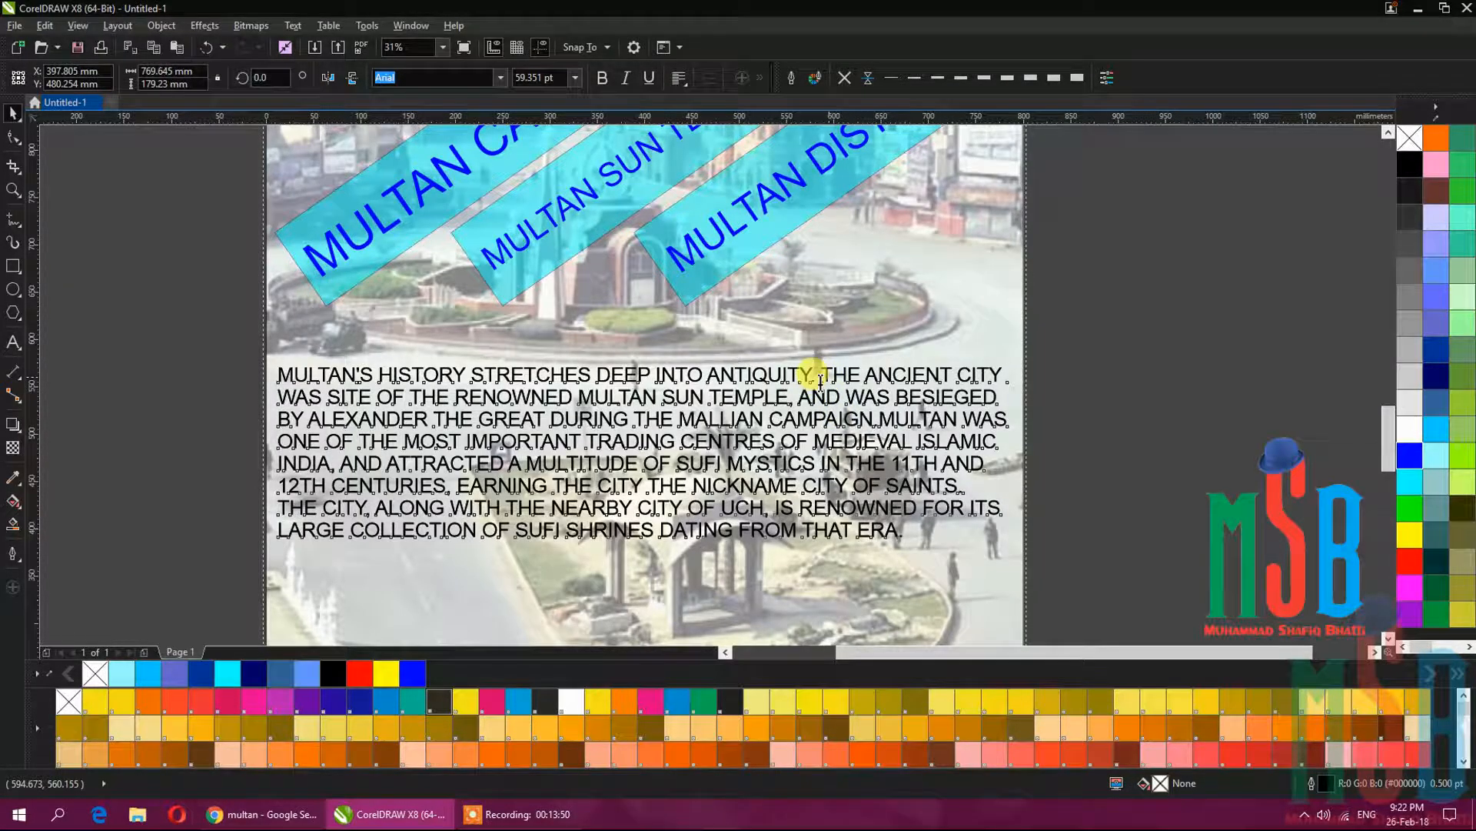
click(821, 385)
click(817, 386)
key(Return)
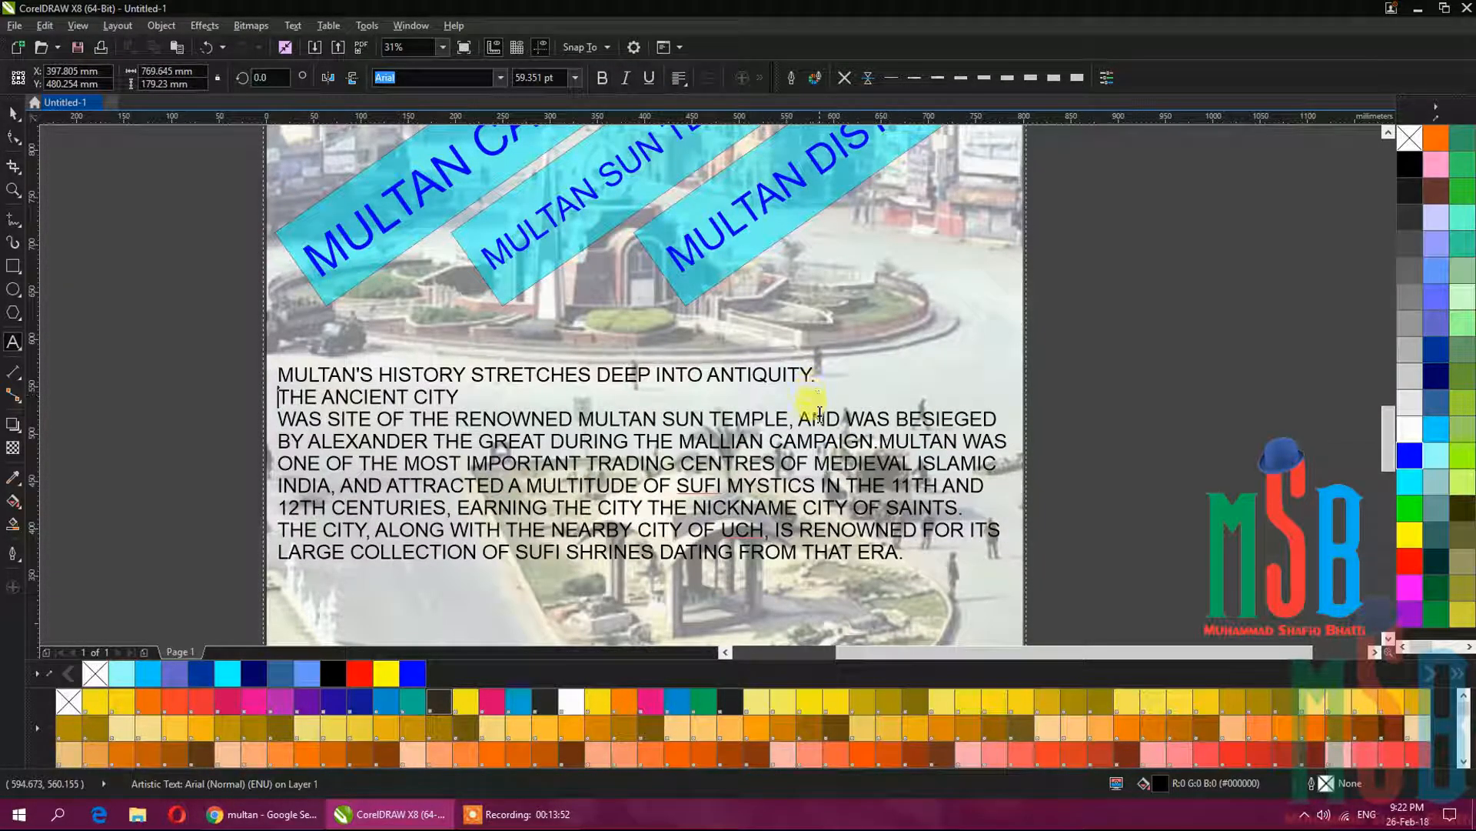
key(Escape)
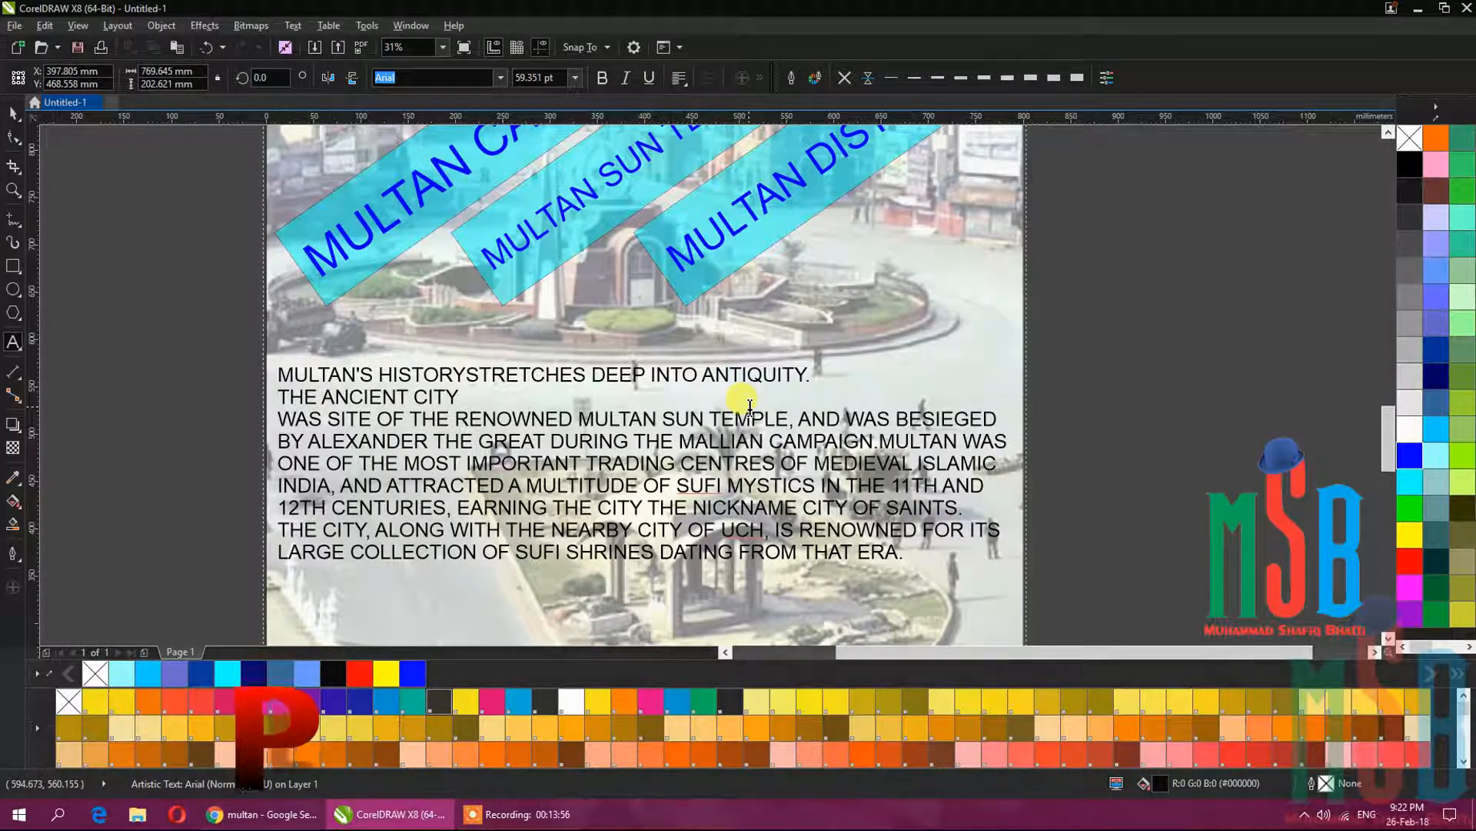
click(750, 406)
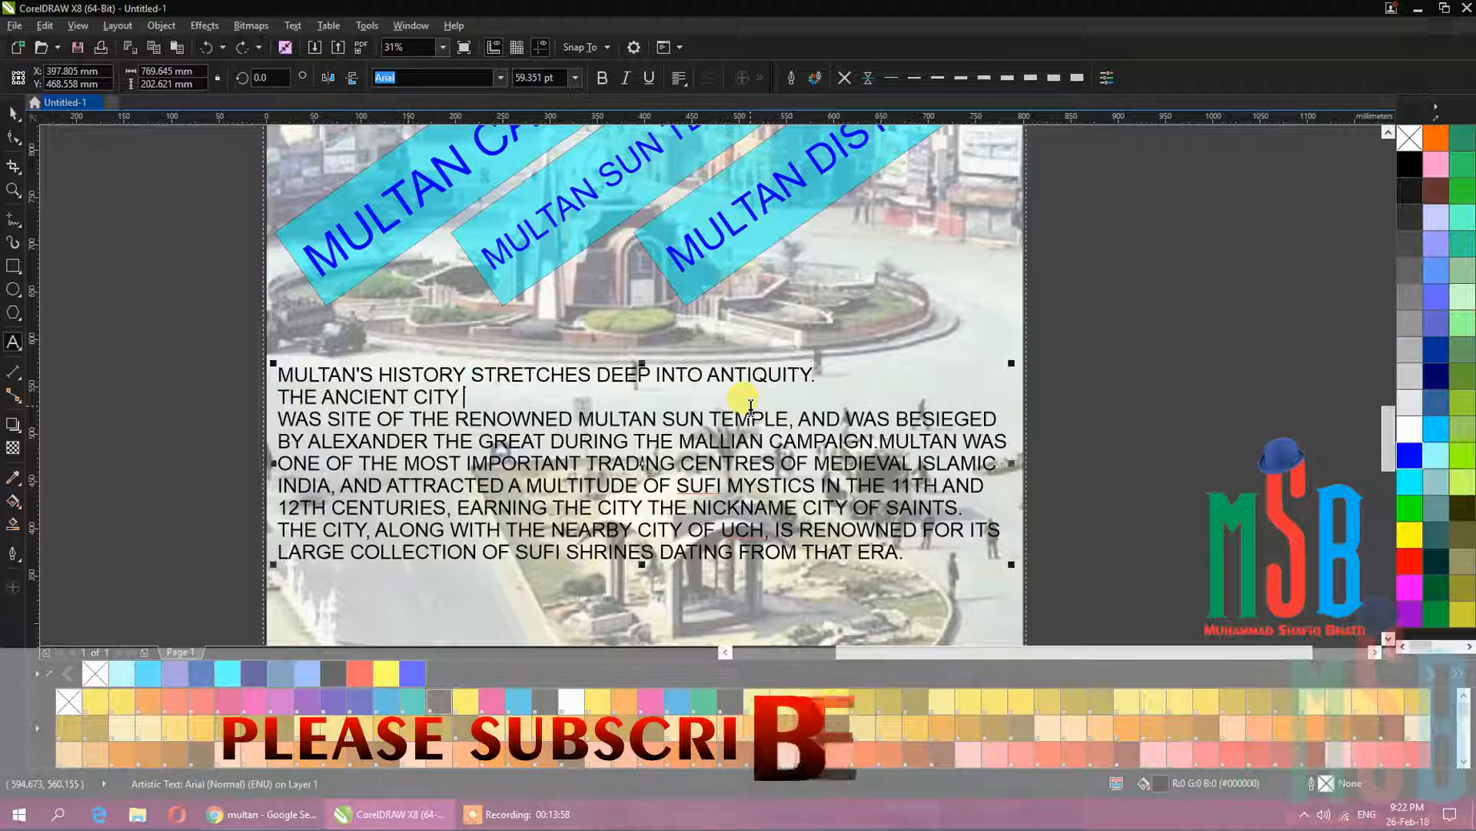
key(Delete)
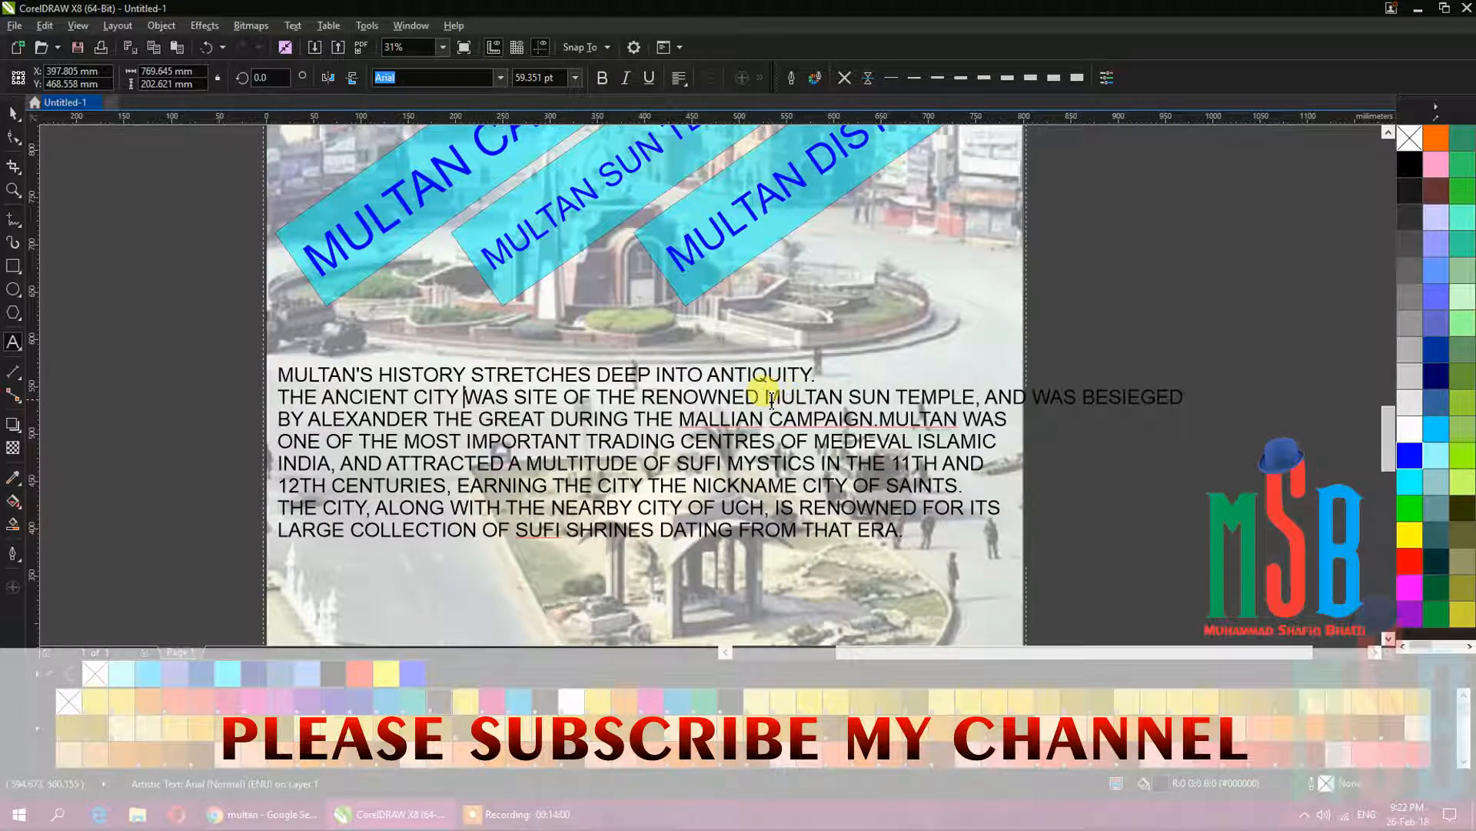
Break the paragraph after "RENOWNED MULTAN" and "ALEXANDER THE", joining "BESIEGED" and "BY ALEXANDER" on one line.
click(844, 398)
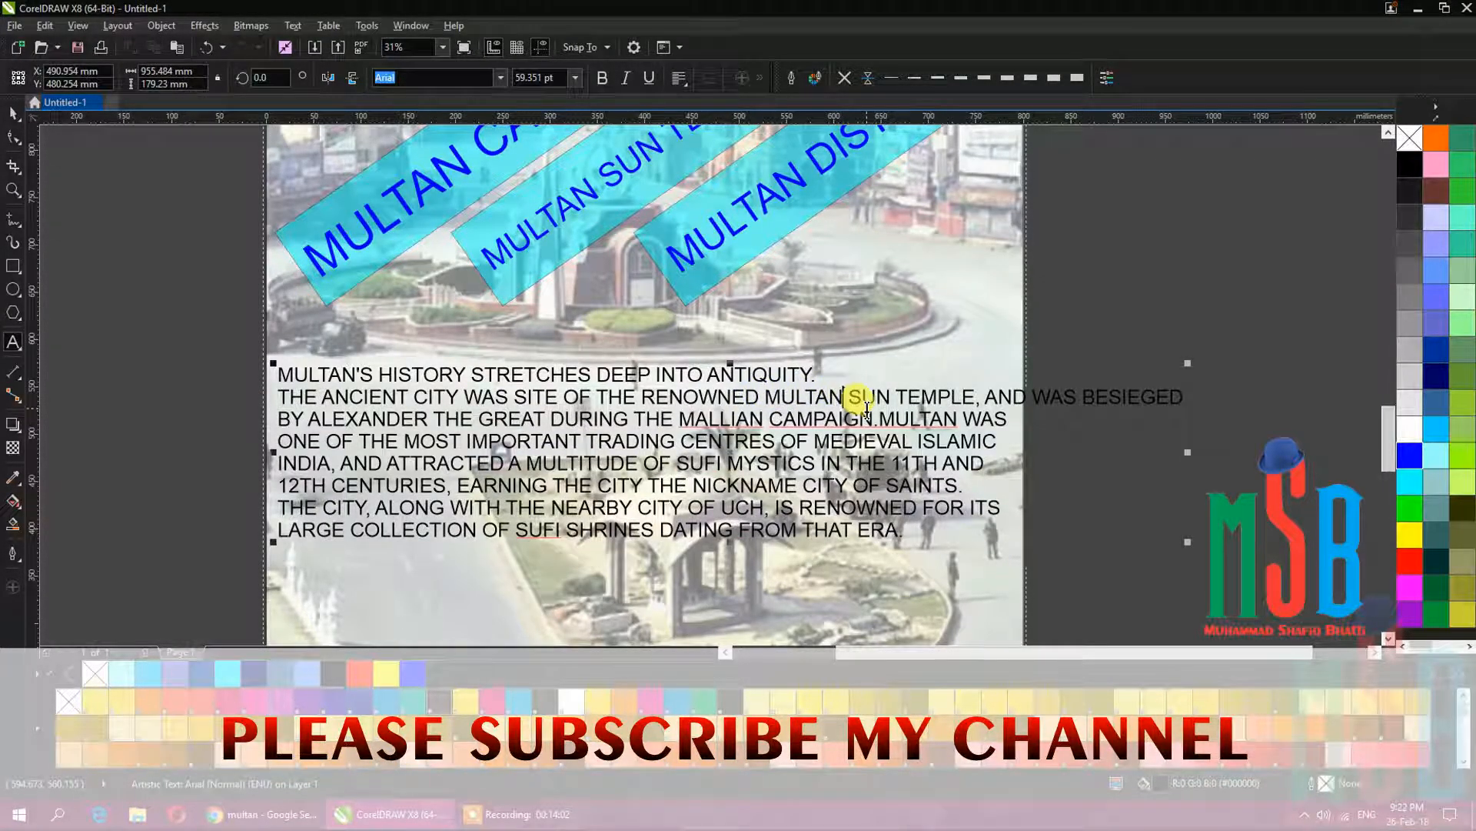
key(Return)
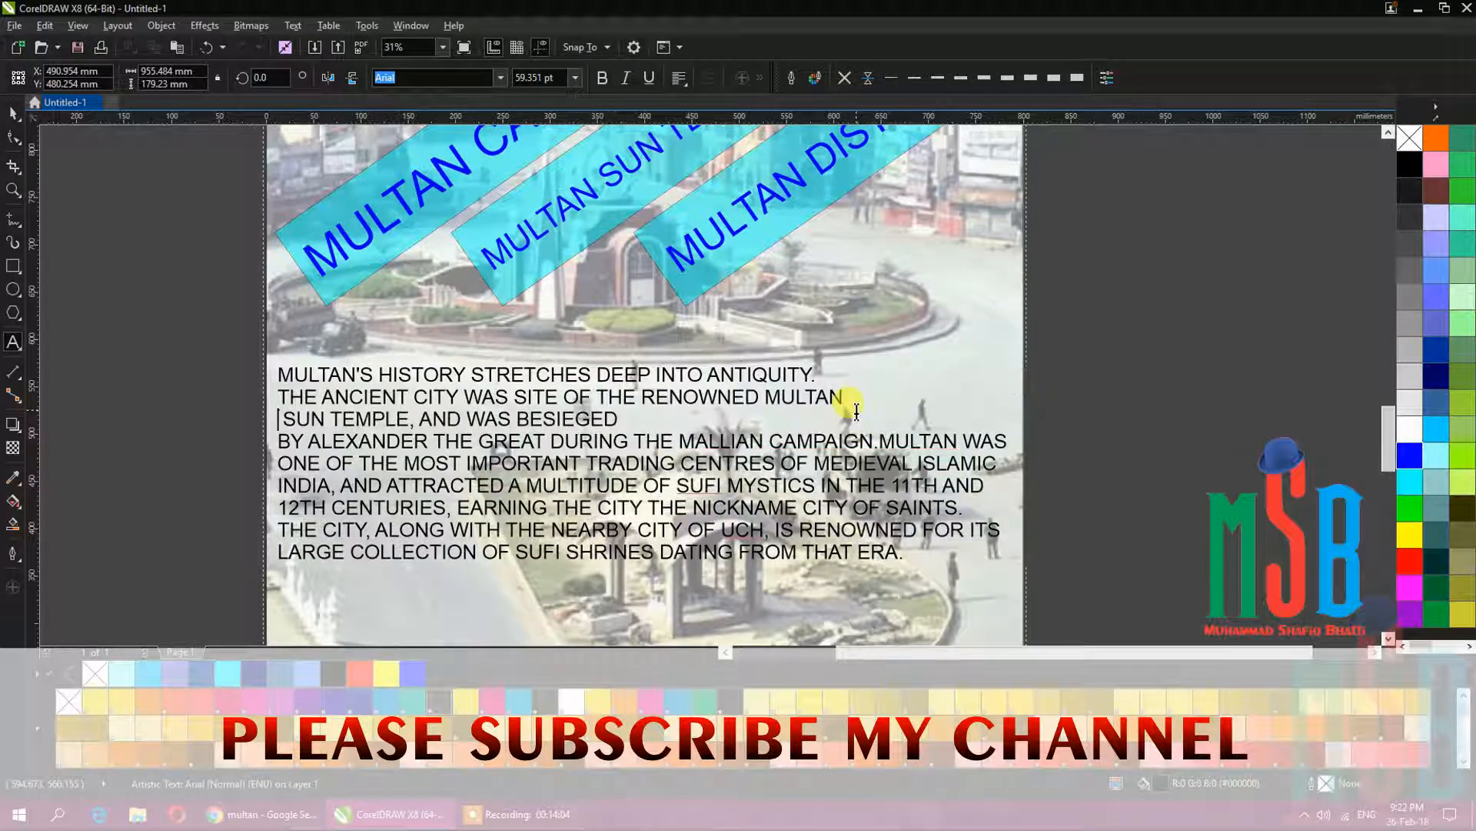
click(801, 426)
key(Delete)
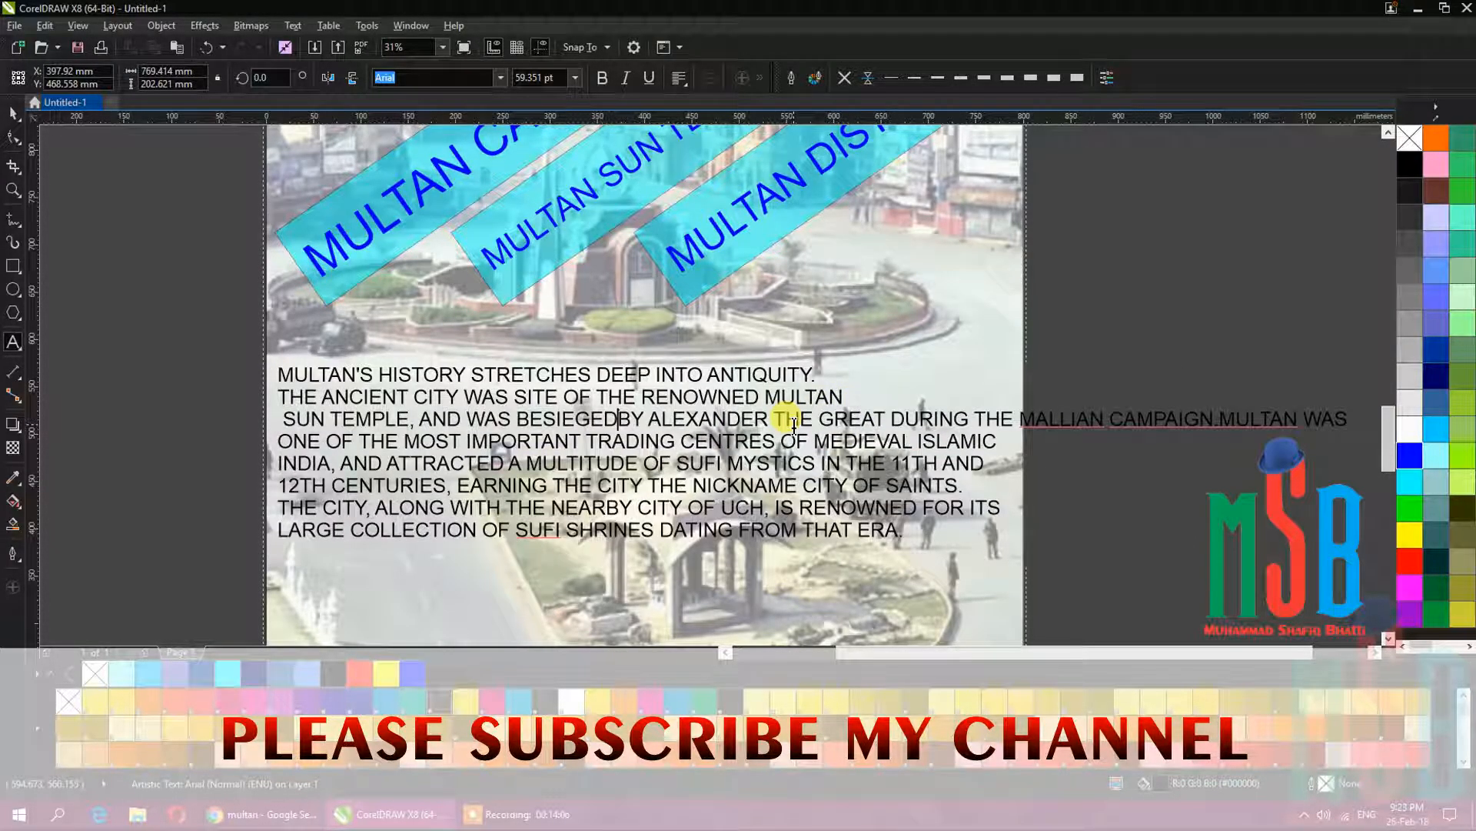
click(831, 420)
text(\)
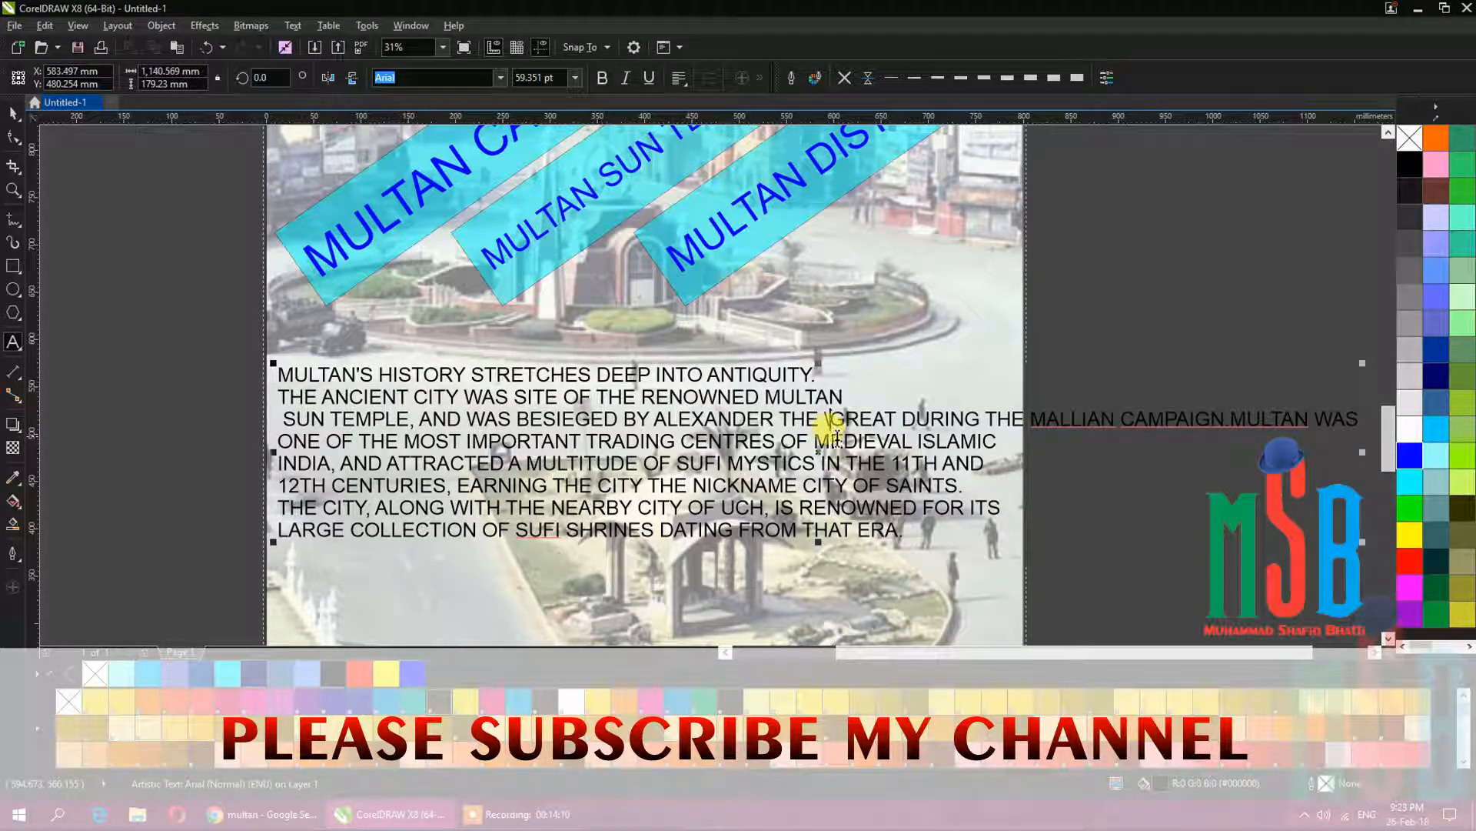
key(BackSpace)
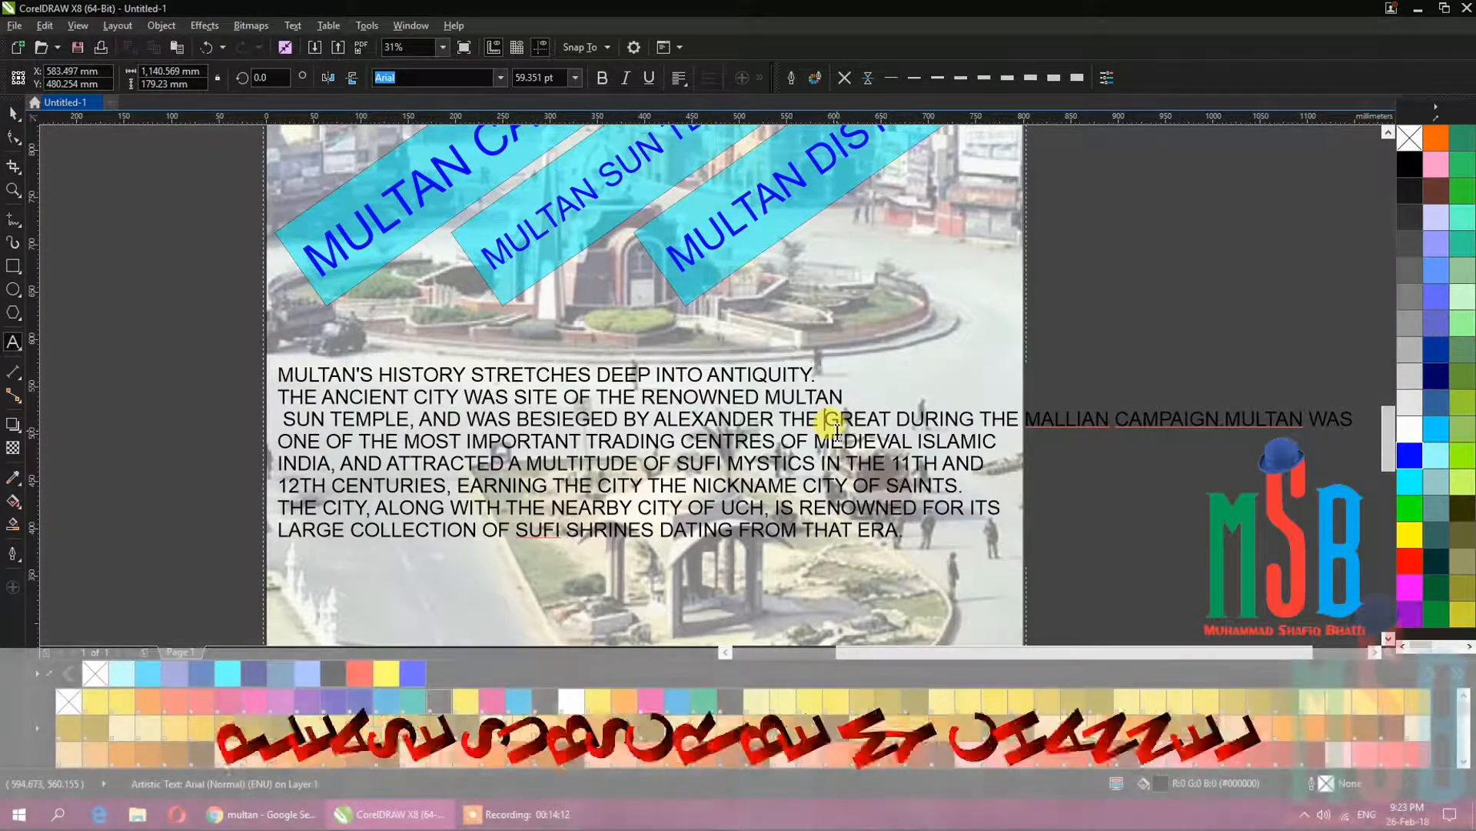
key(Return)
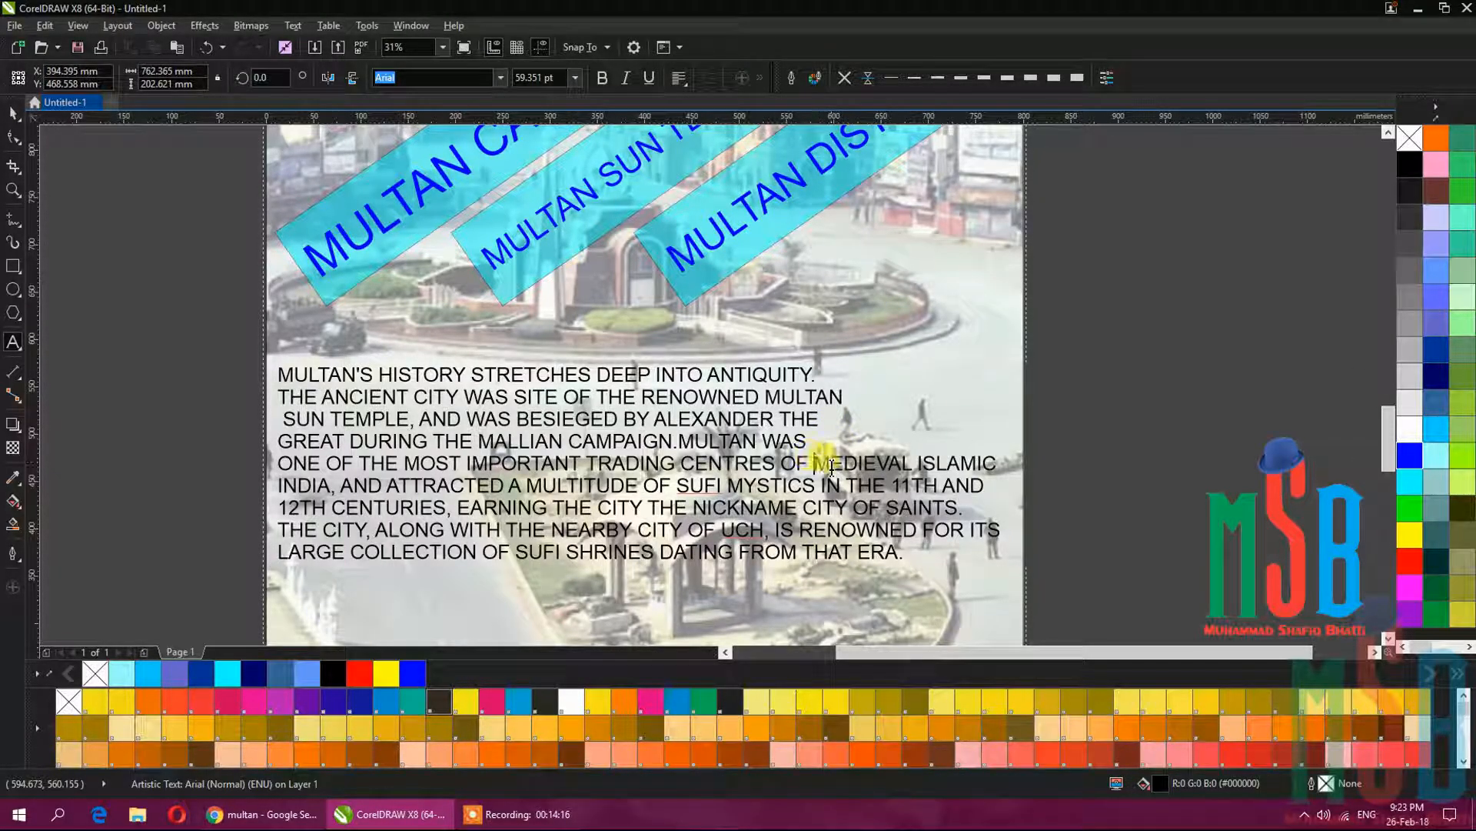
Break the paragraph before "MEDIEVAL ISLAMIC" and "OF SUFI MYSTICS", joining "ISLAMIC" and "INDIA" on one line.
key(Return)
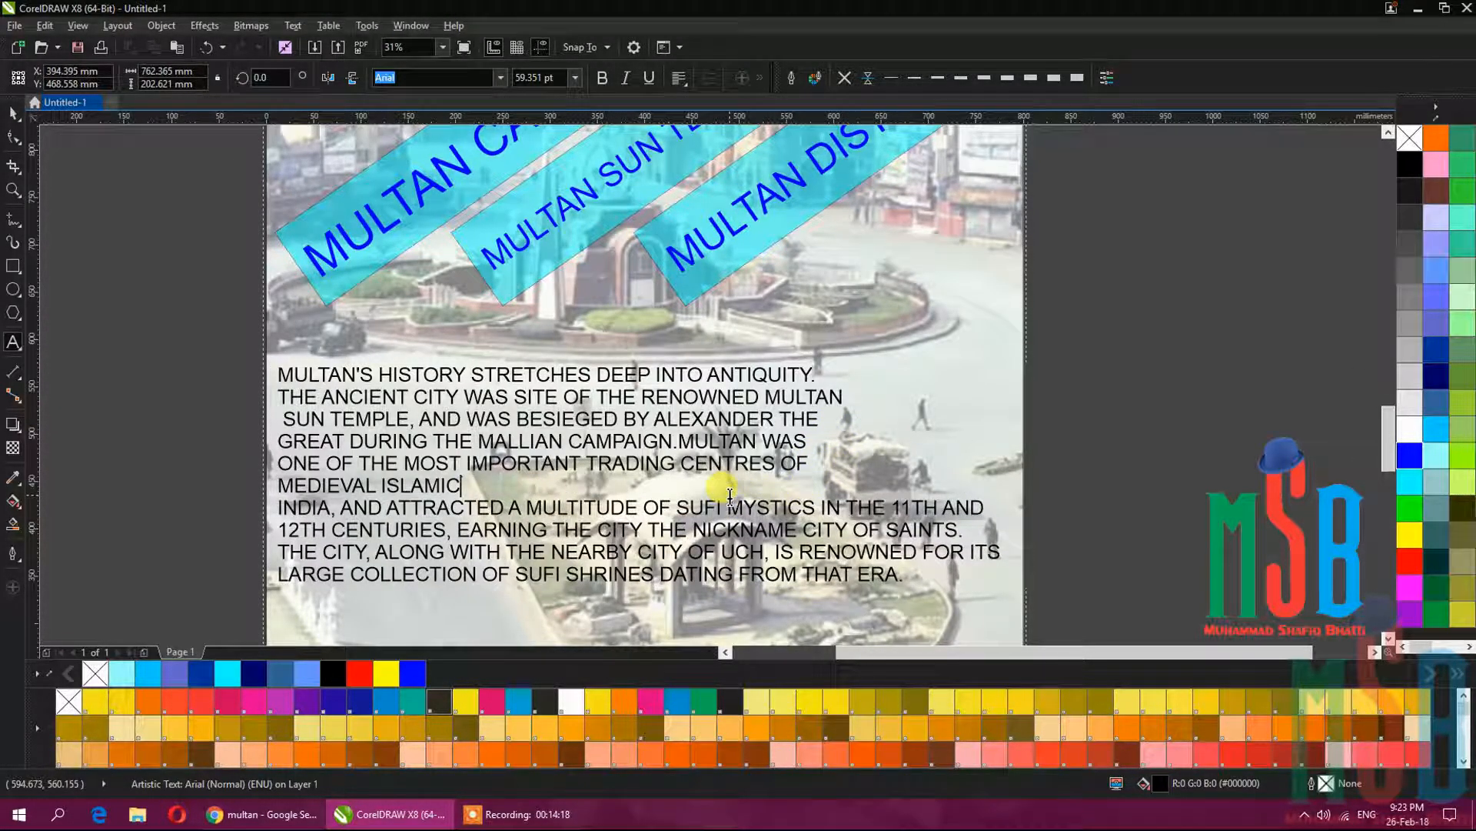
key(Delete)
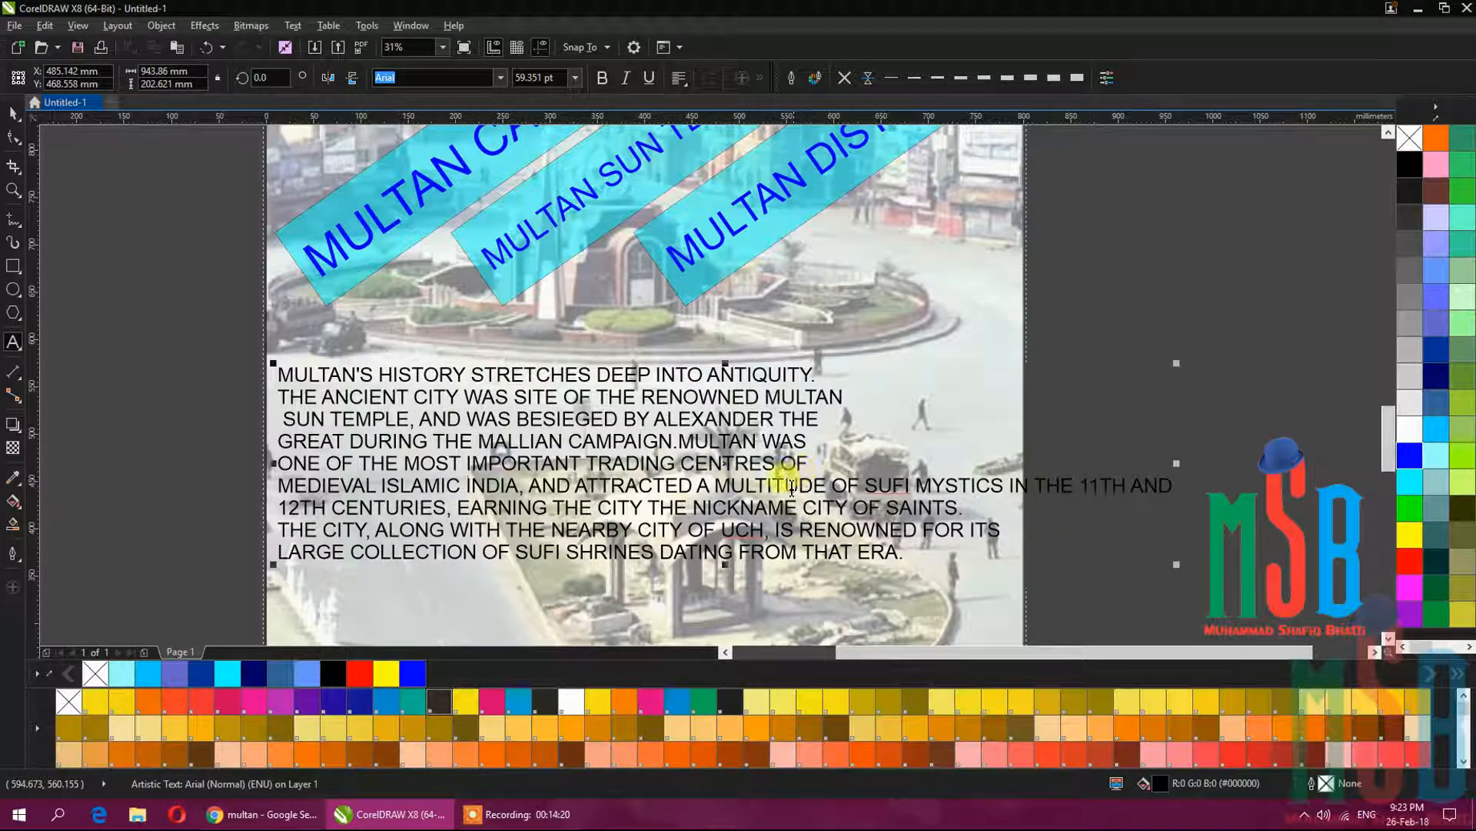
click(835, 498)
key(Return)
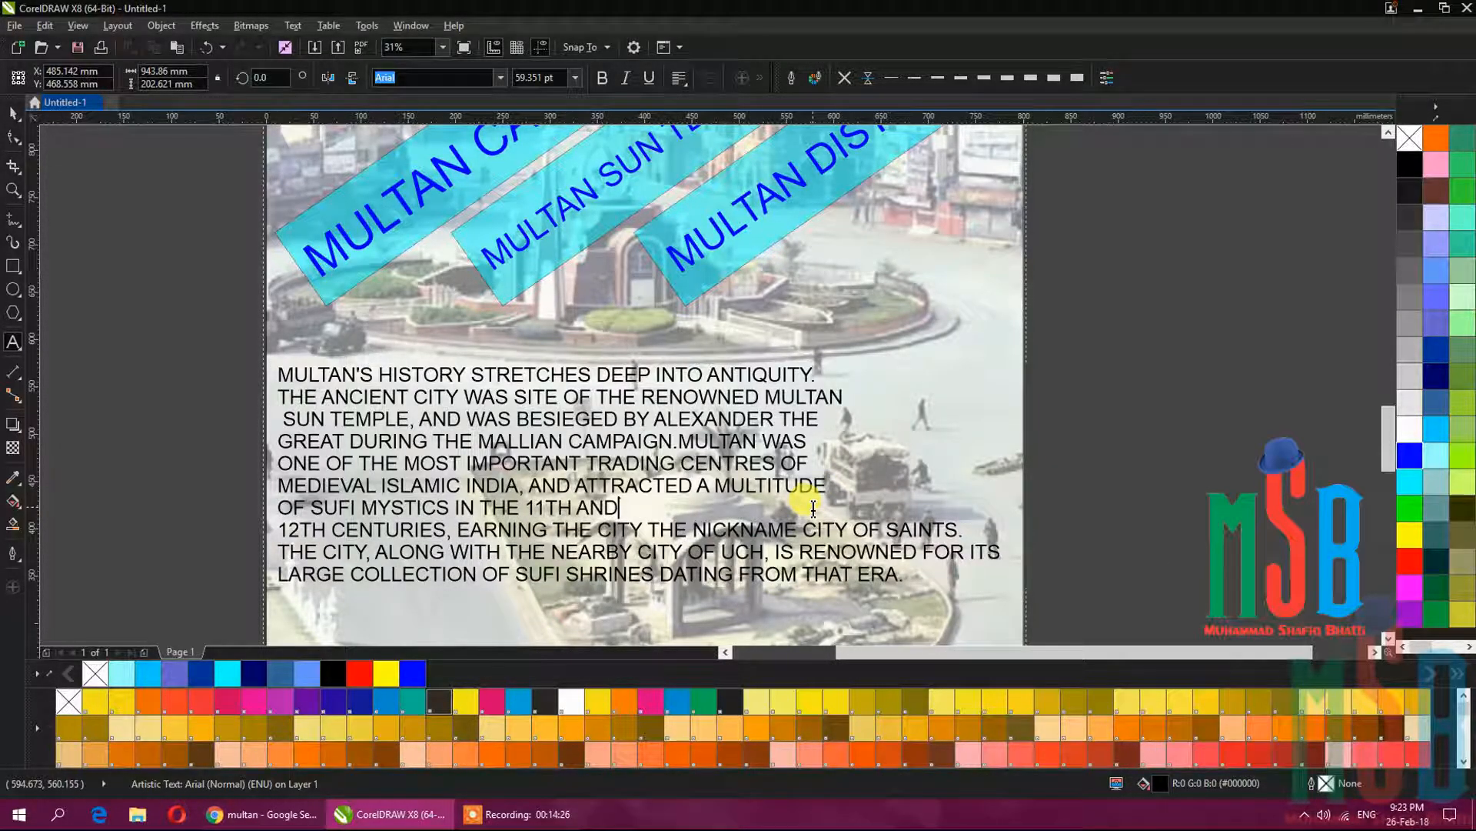
Join "12TH CENTURIES" to the line above, break before "EARNING THE CITY", and join "THE CITY" after "SAINTS.".
key(Delete)
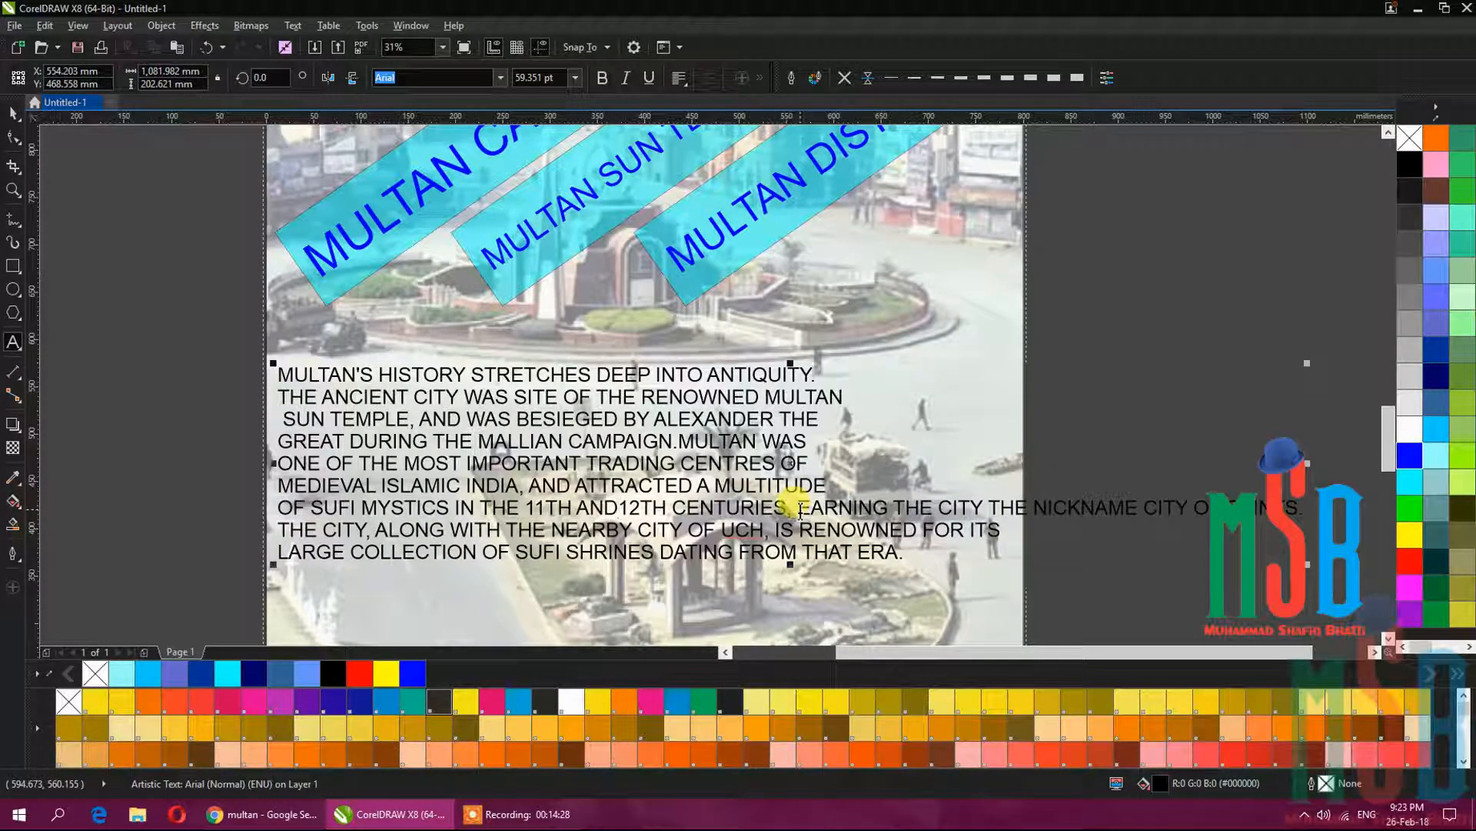
click(801, 509)
key(Return)
click(815, 524)
key(Delete)
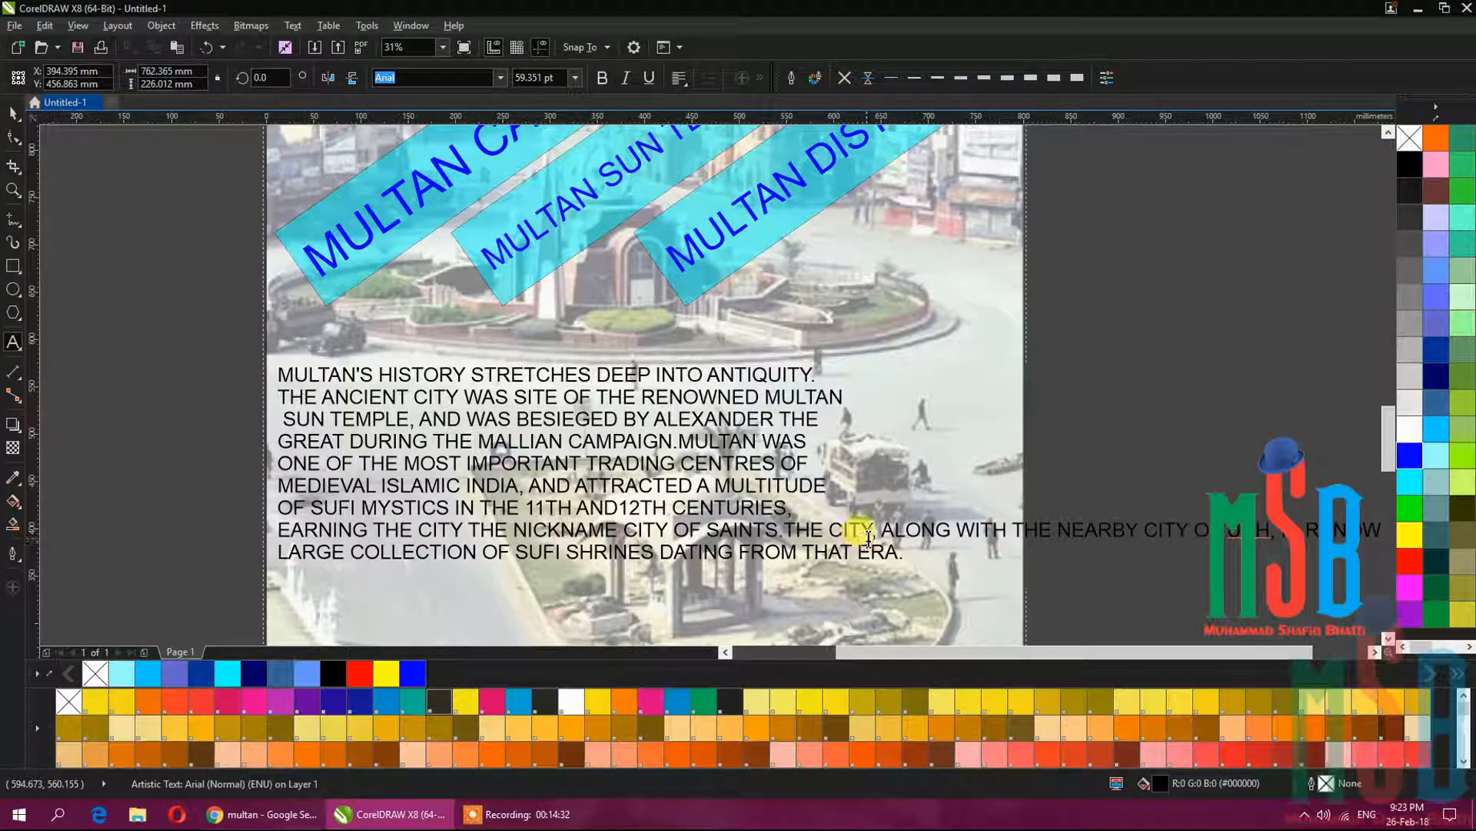
Break the paragraph before "ALONG WITH", "ITS" and "THAT ERA.", joining "LARGE COLLECTION" onto the "ITS" line.
click(879, 539)
key(Return)
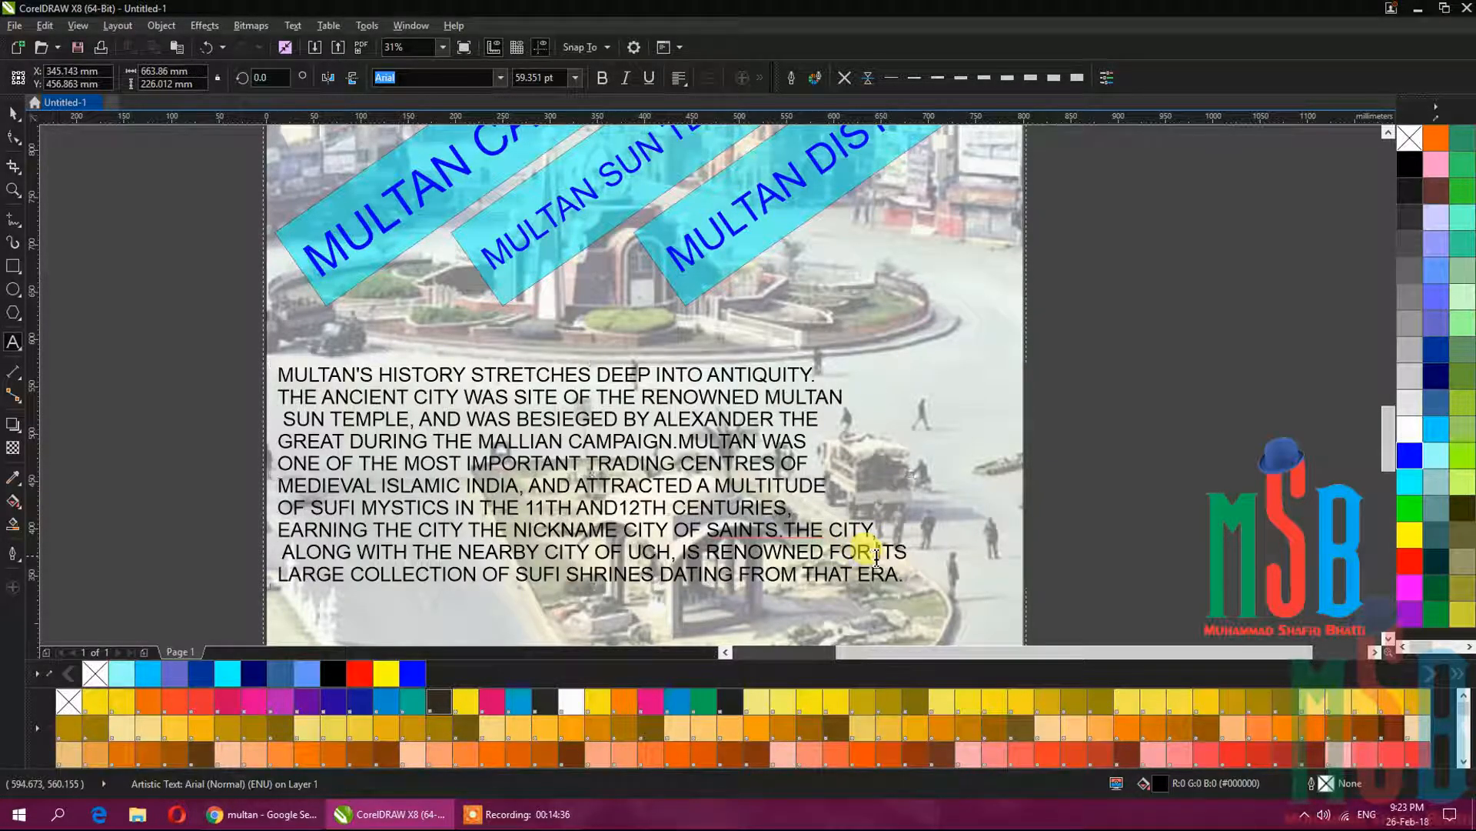
click(883, 563)
key(Return)
click(864, 569)
key(Delete)
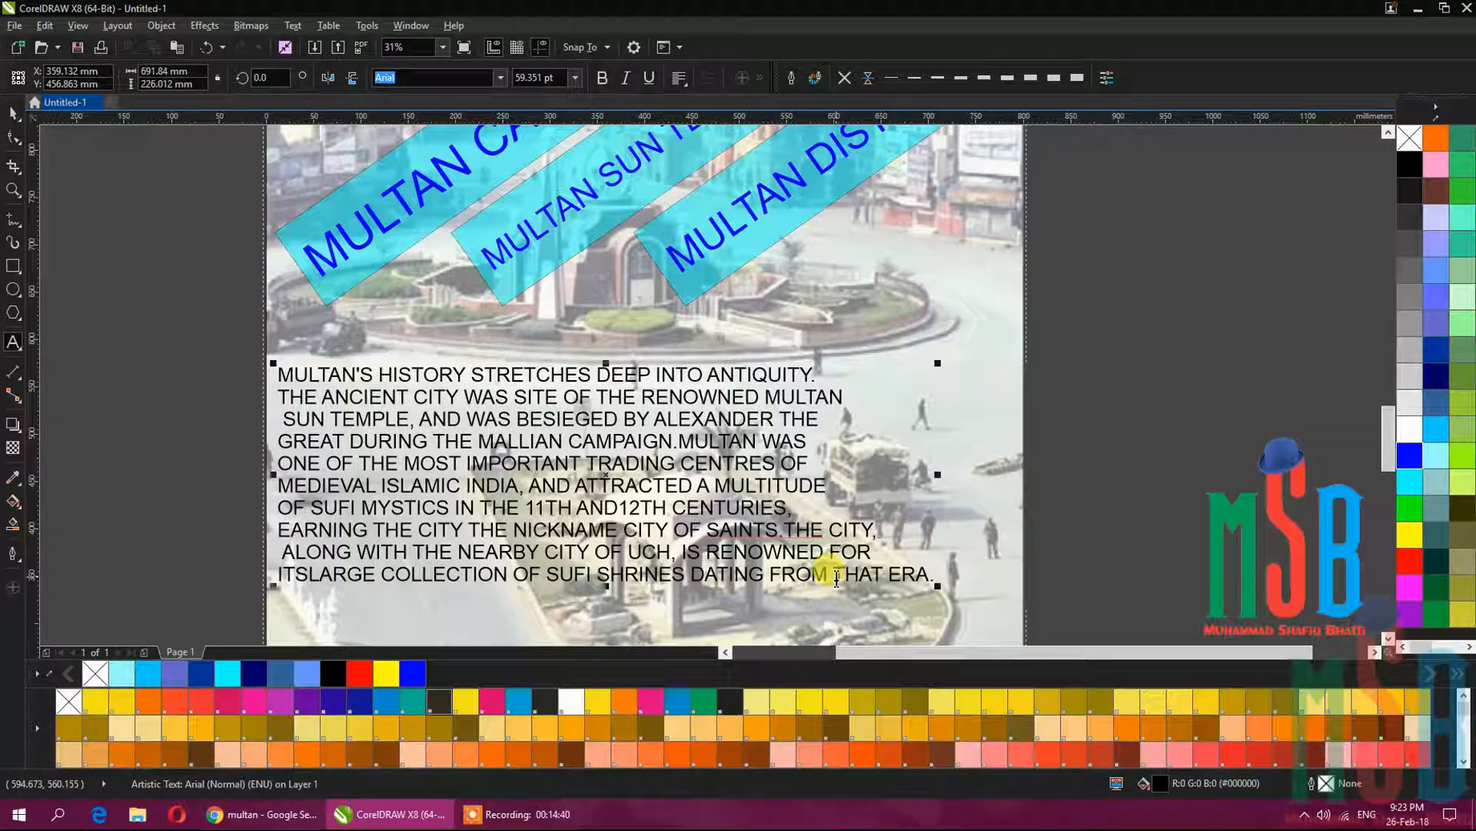
click(837, 577)
key(Return)
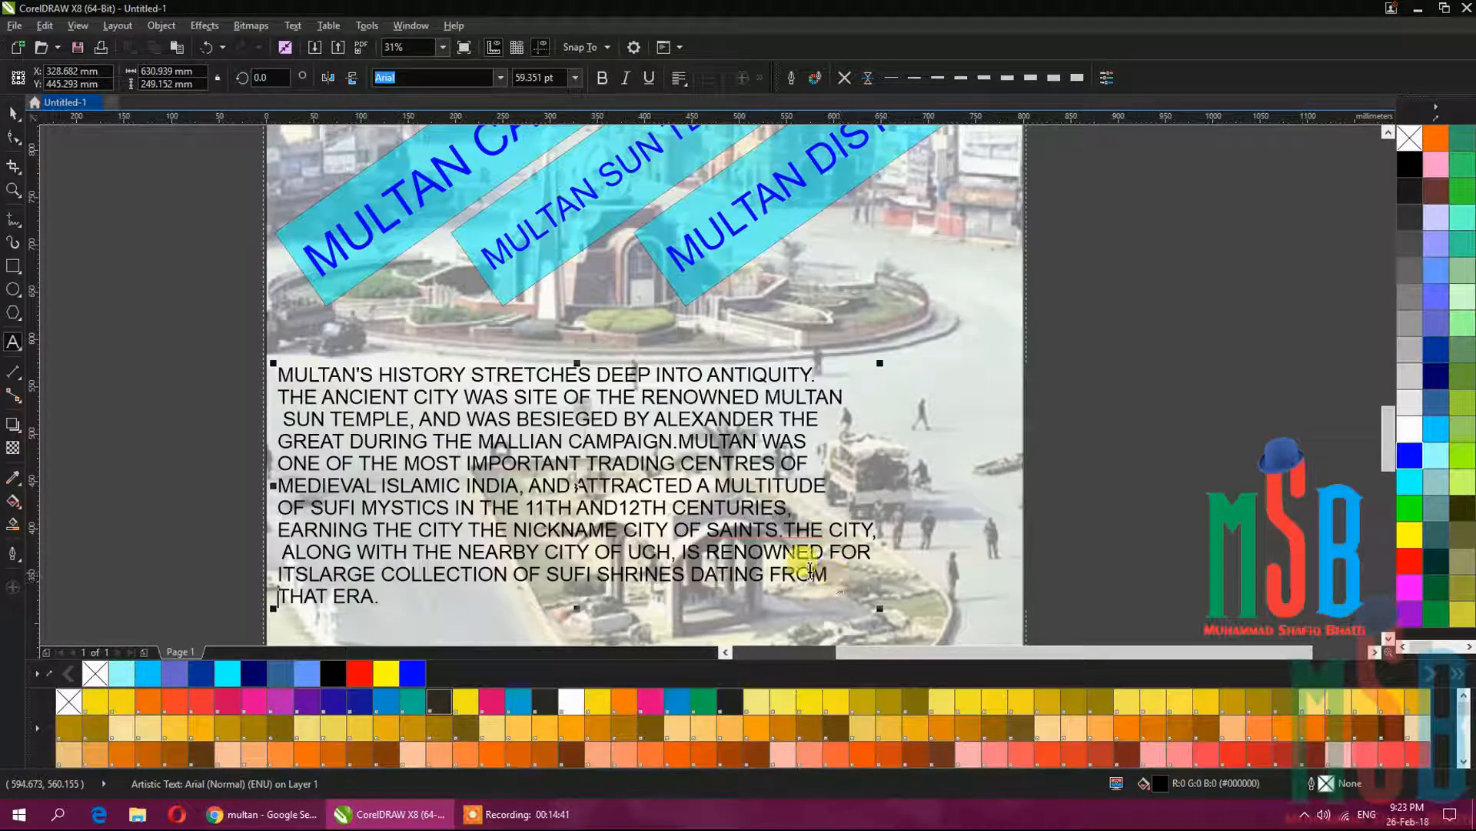
Apply Full Justify alignment to the rewrapped history paragraph.
click(15, 117)
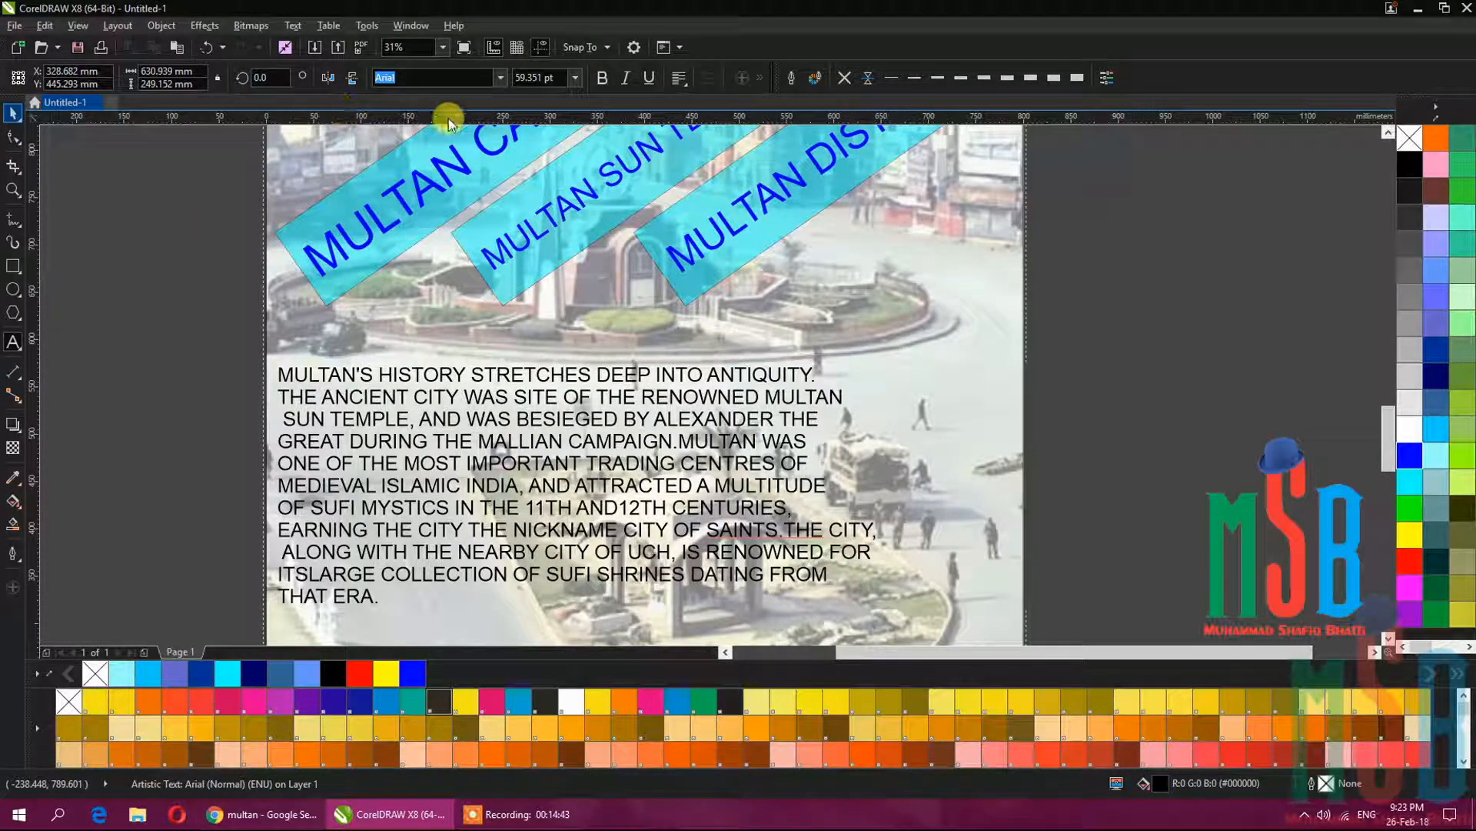
click(678, 78)
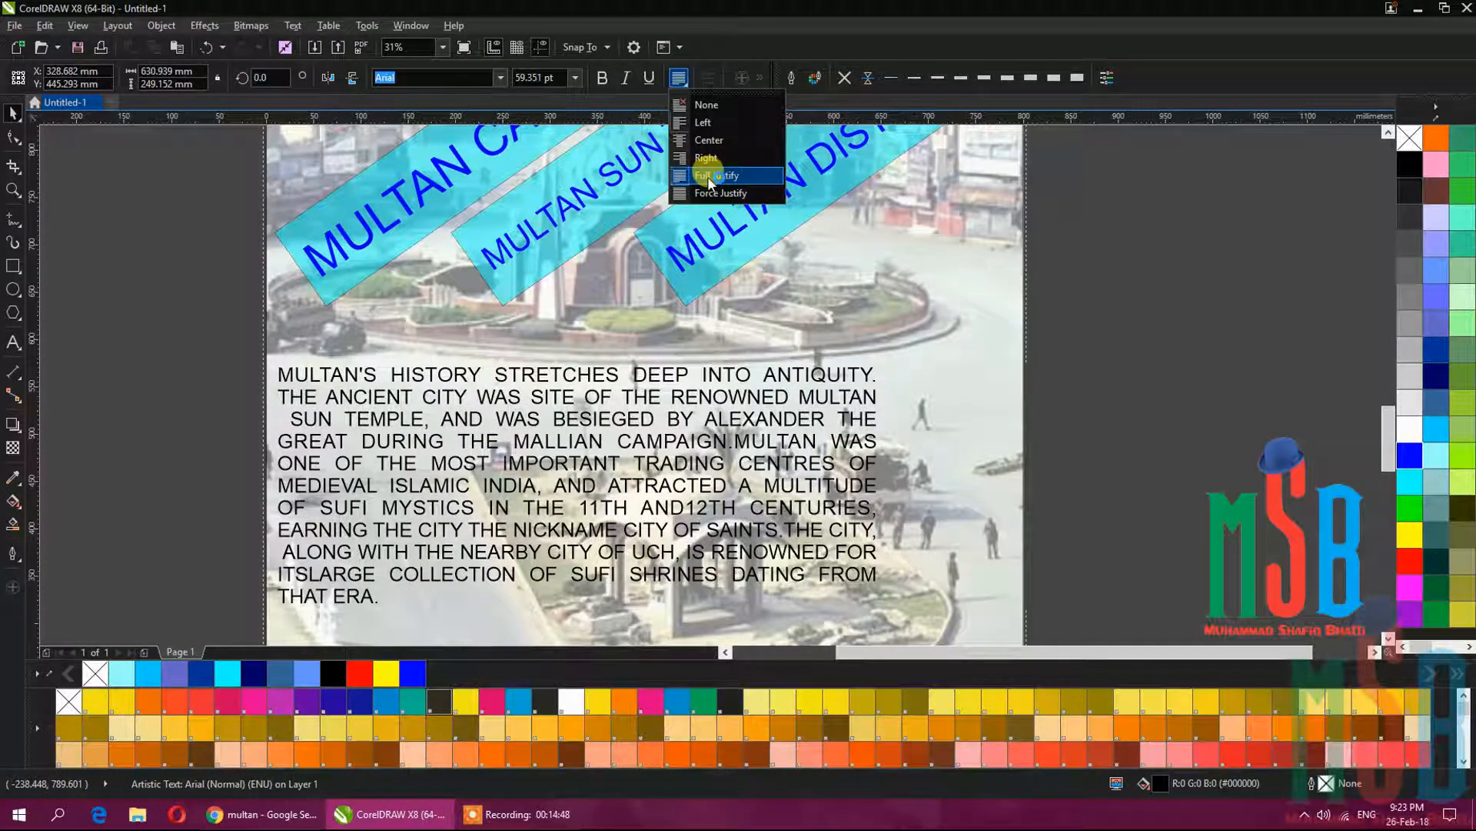
click(707, 176)
scroll(718, 371, down, 2)
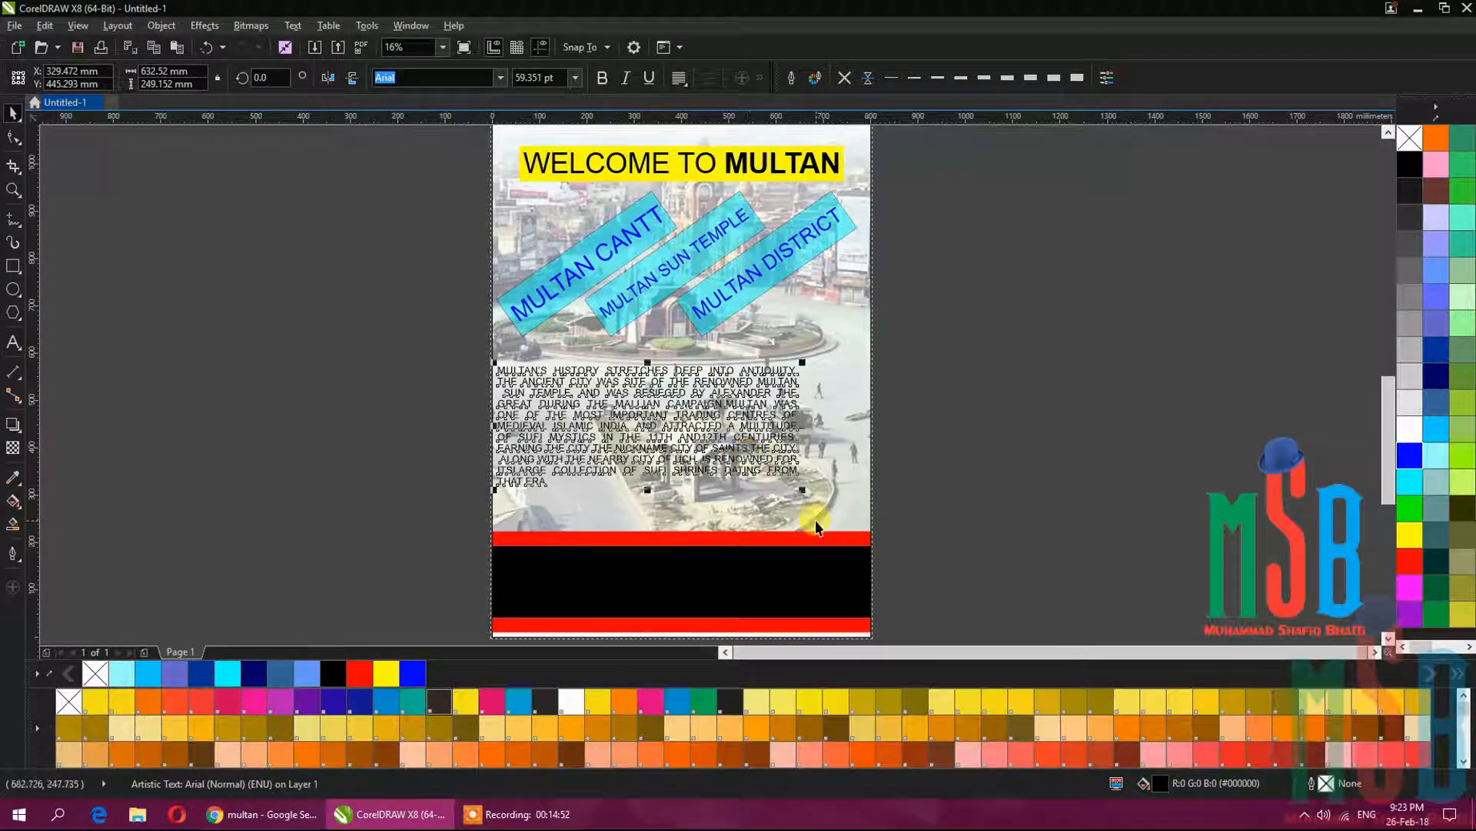
Enlarge the history paragraph proportionally to about 768 mm wide so it spans the banner.
drag(800, 490, 868, 543)
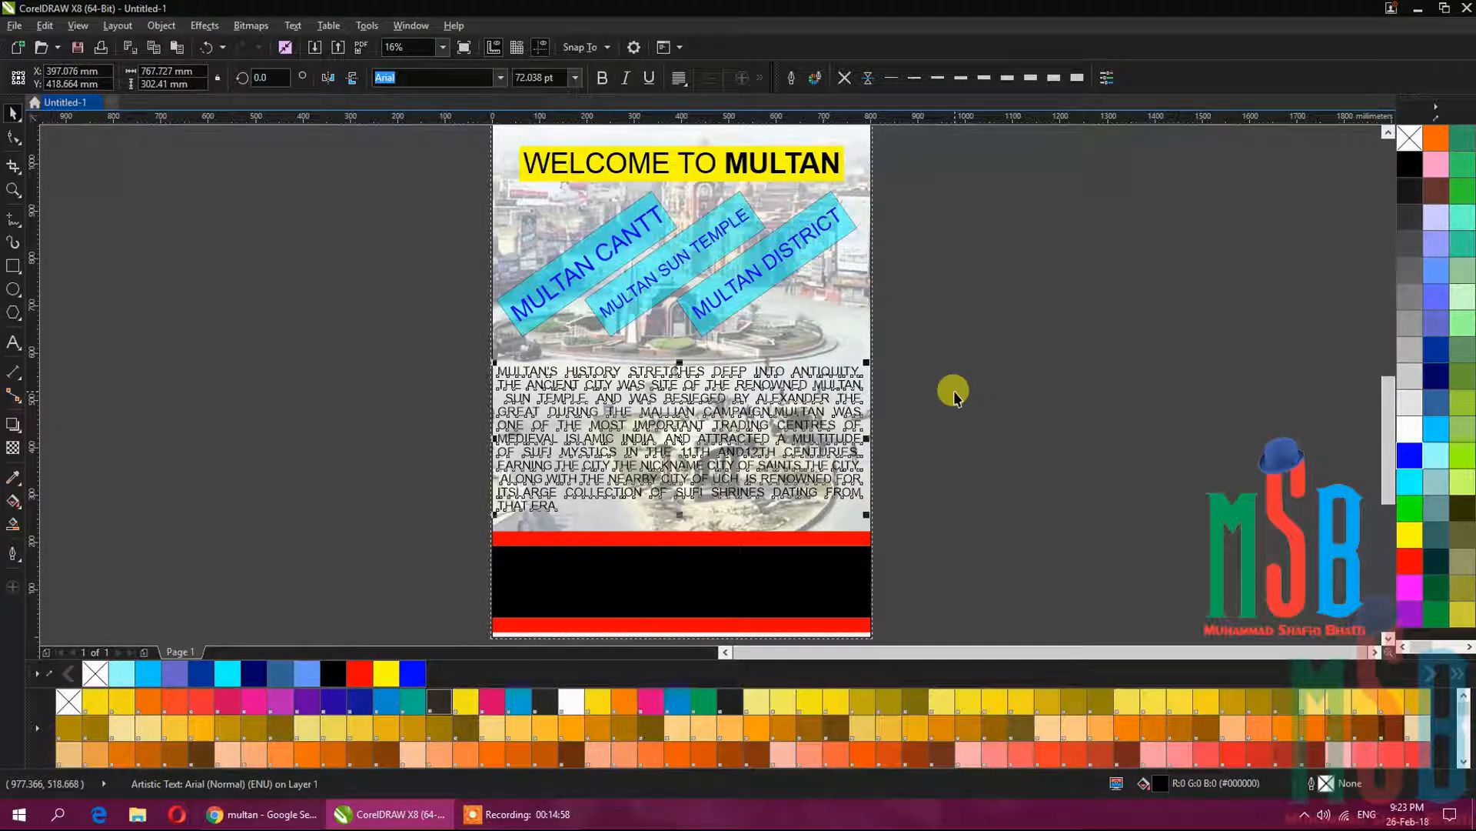
click(954, 395)
Draw a rectangle about 948 × 351 mm over the history paragraph, filled dark green #006633 with no outline.
click(13, 265)
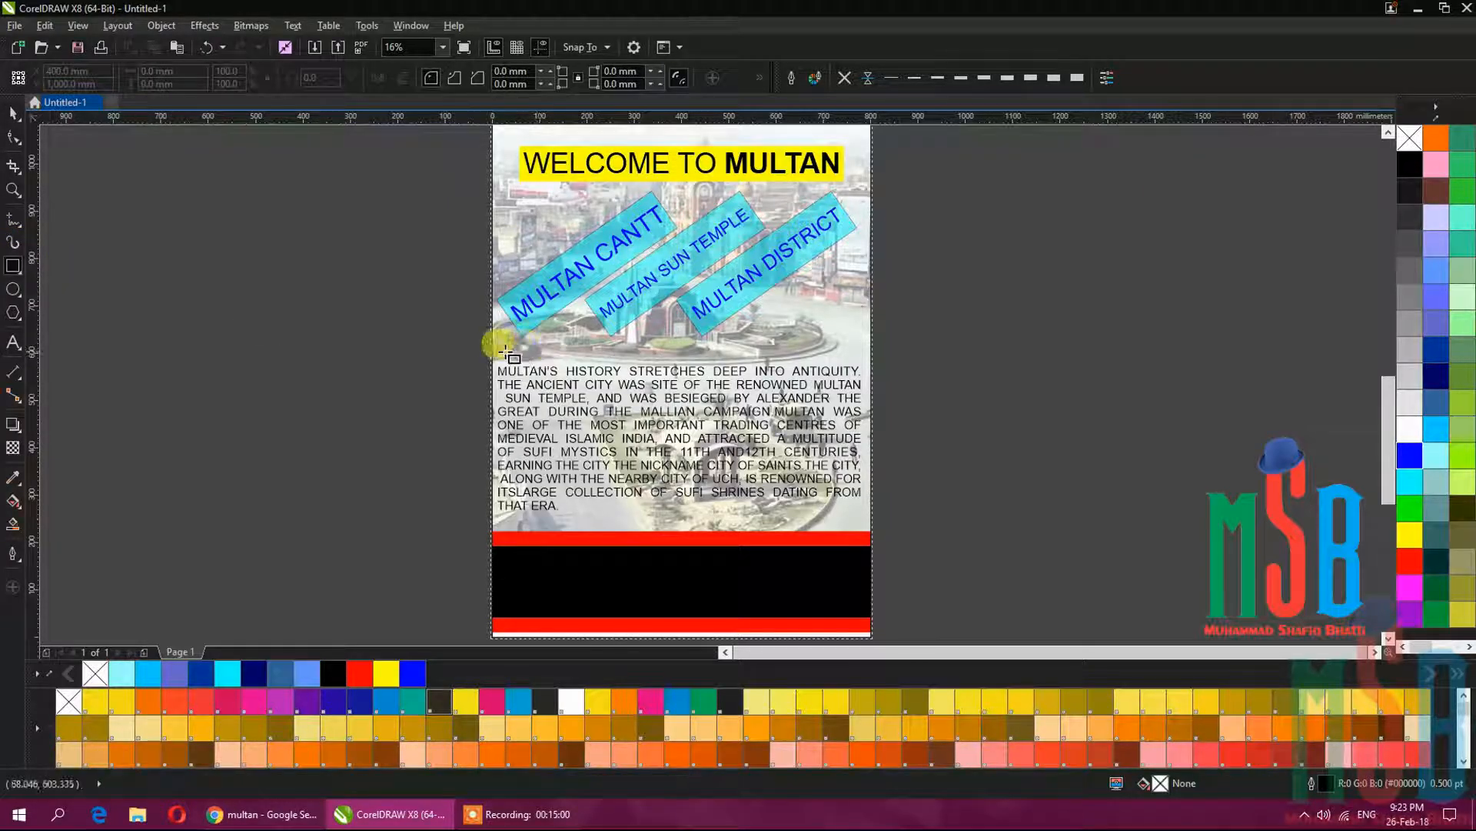
drag(473, 353, 921, 520)
click(13, 114)
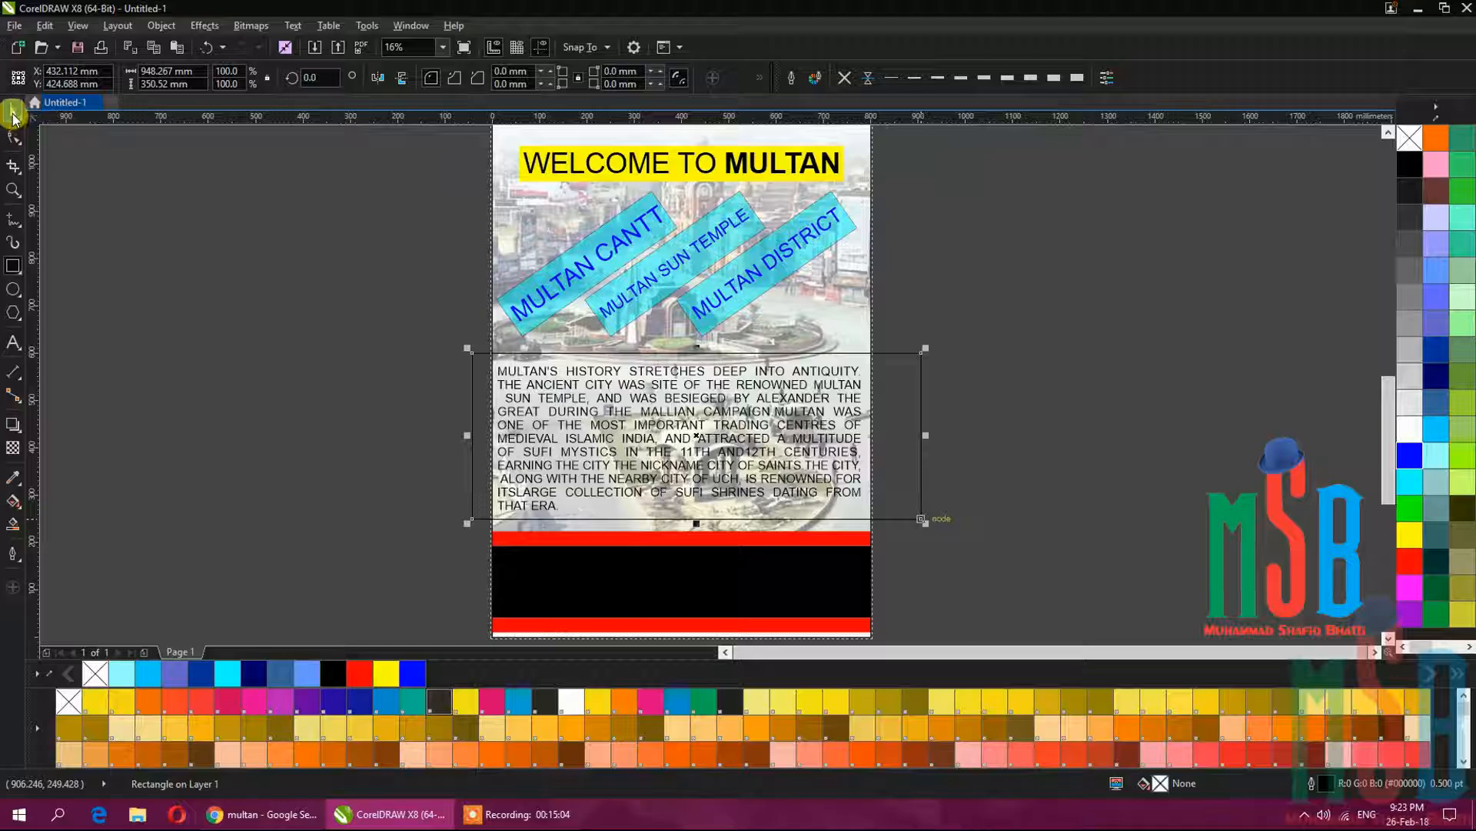
click(1410, 509)
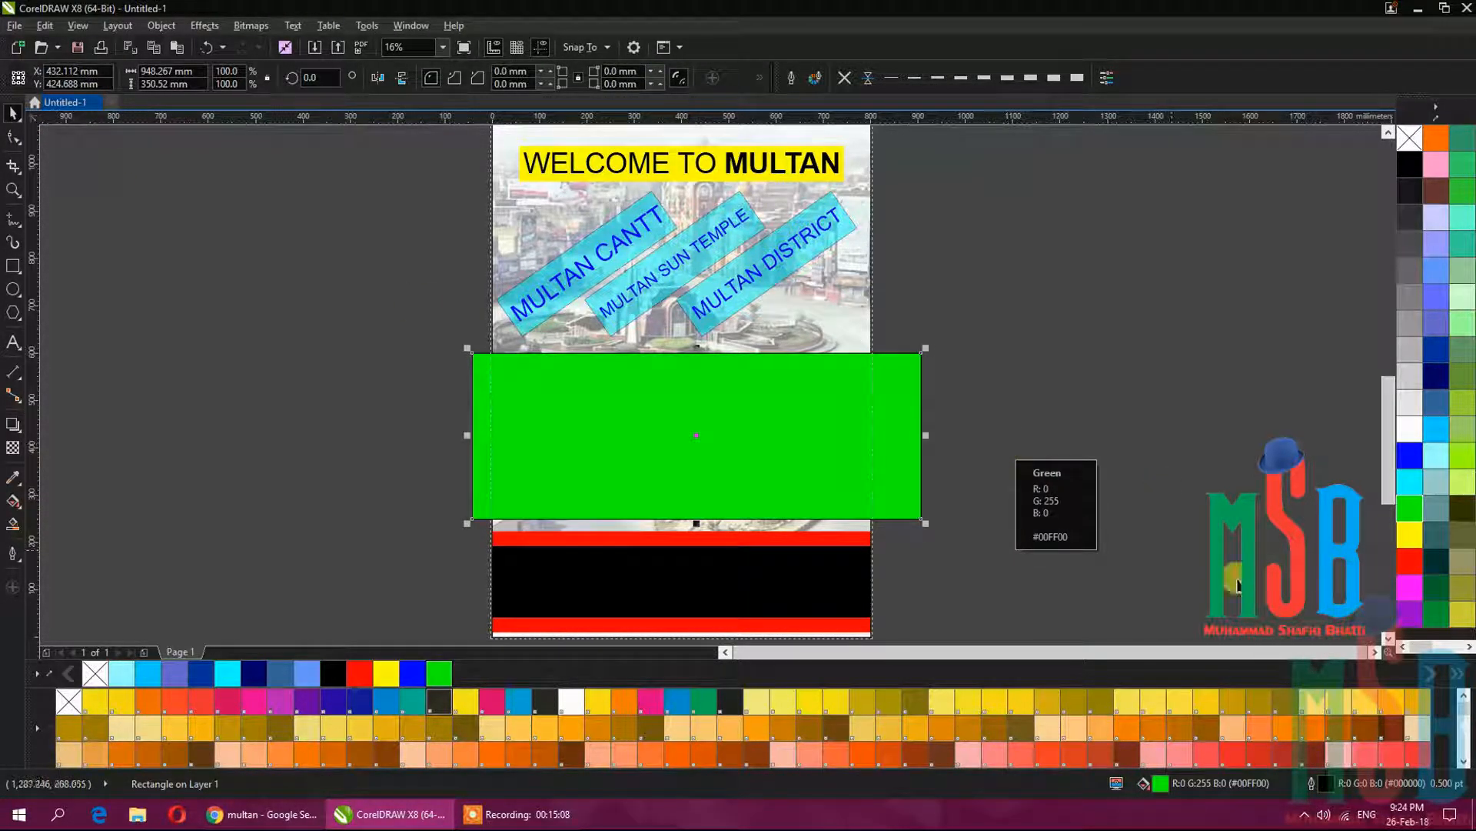
click(1207, 532)
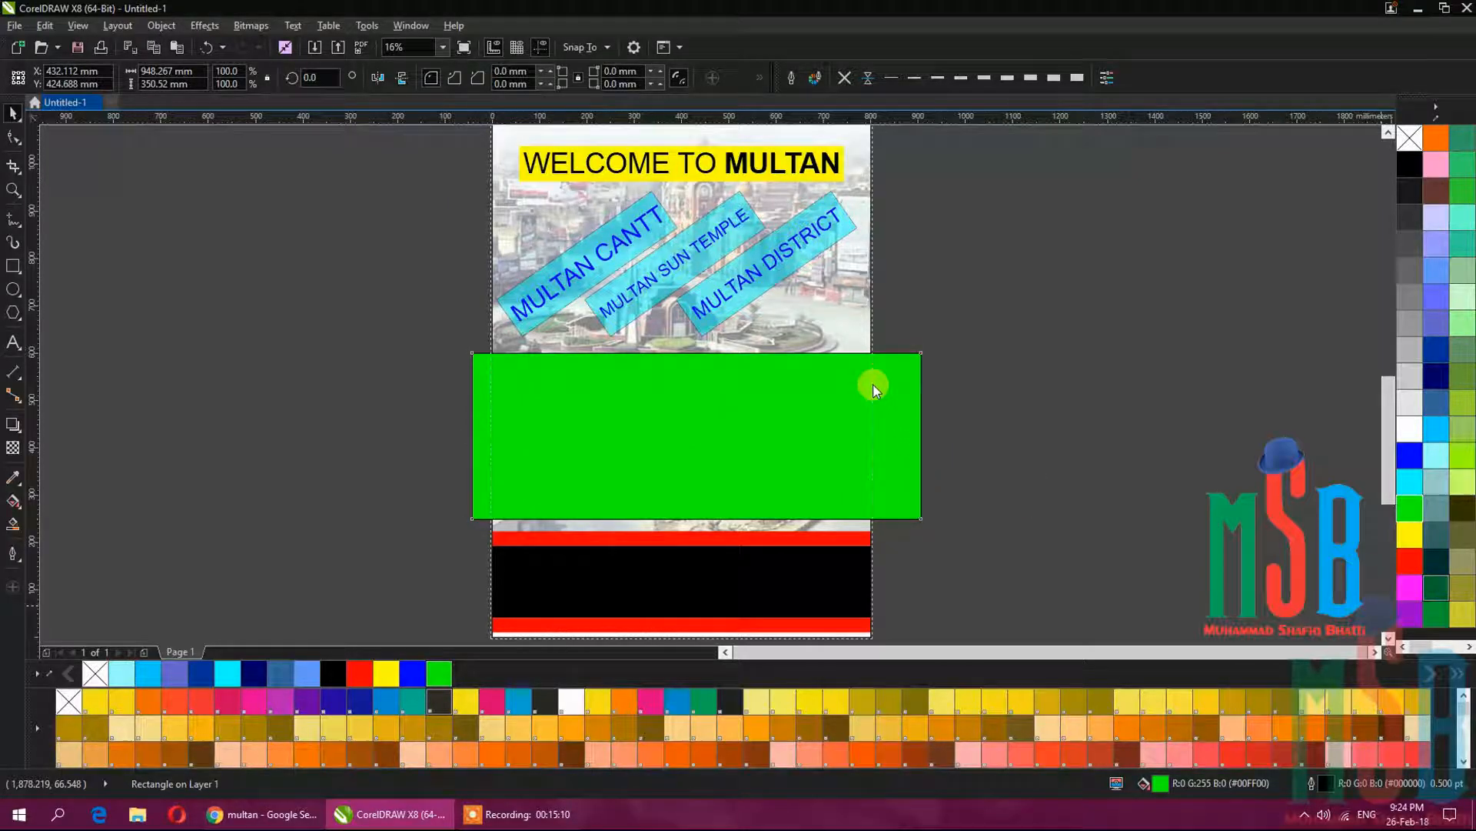
click(872, 80)
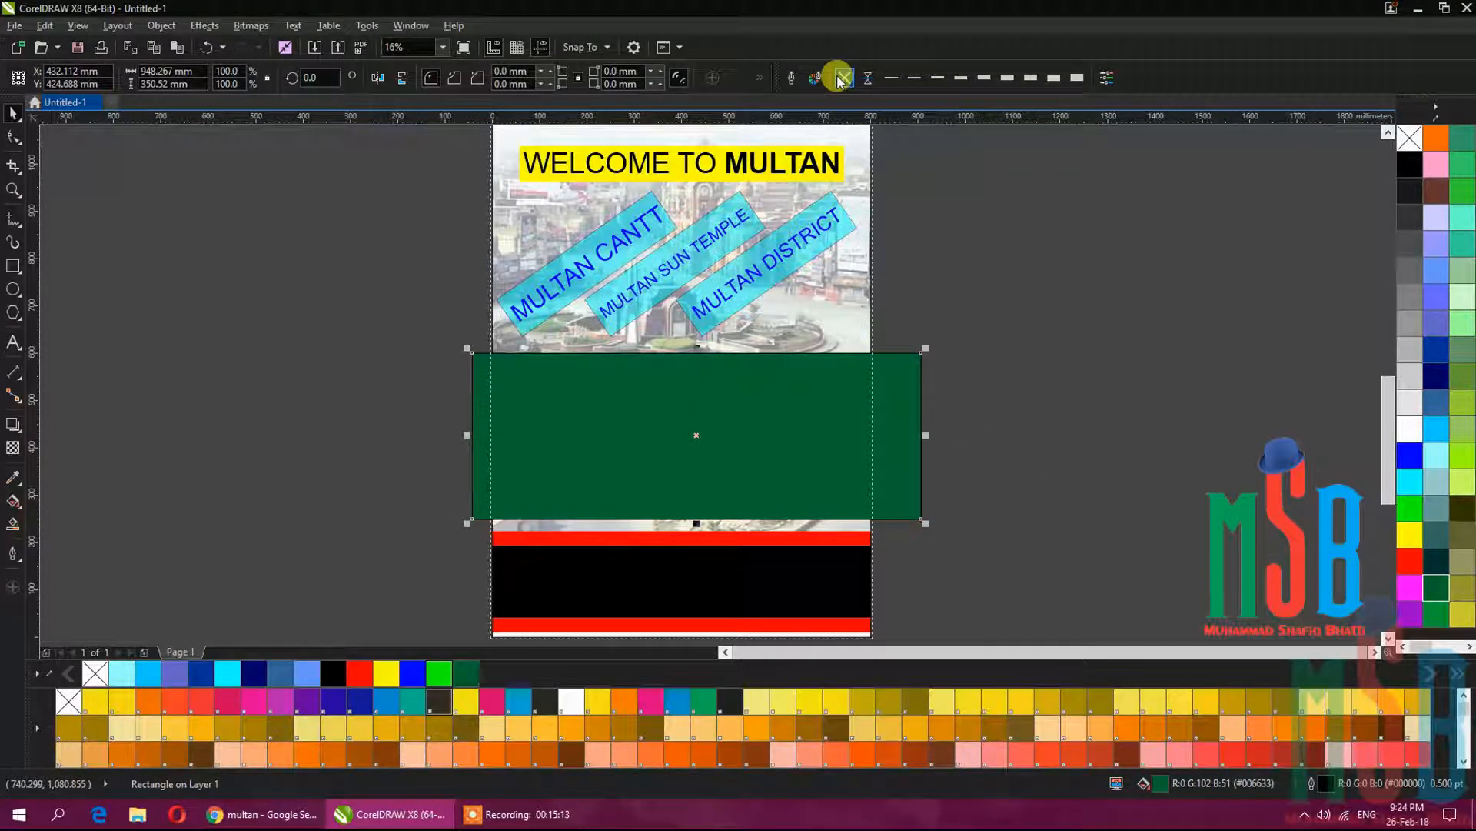
PowerClip the dark green rectangle inside the banner's background frame.
right_click(885, 370)
click(911, 366)
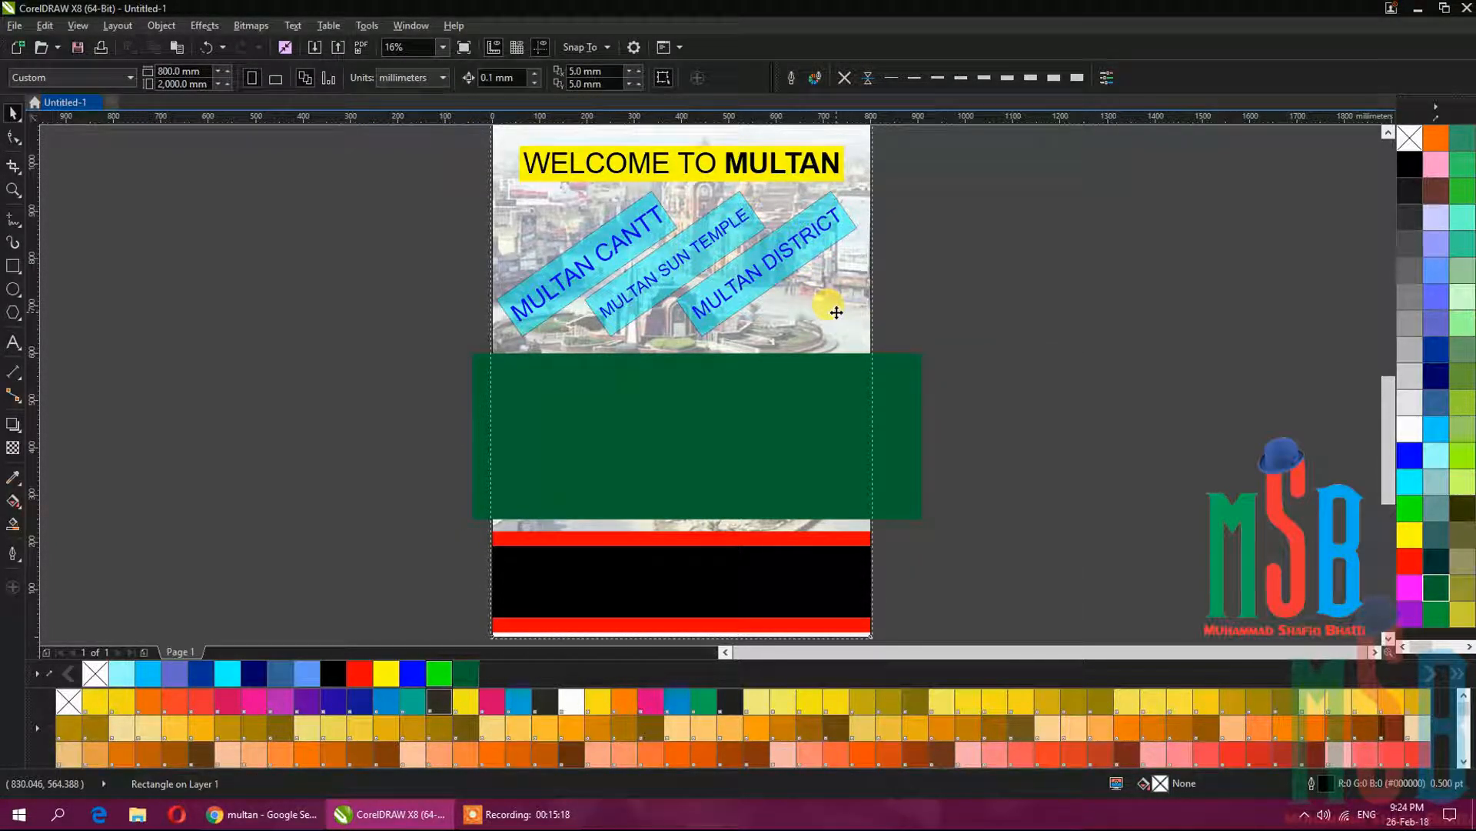
click(836, 312)
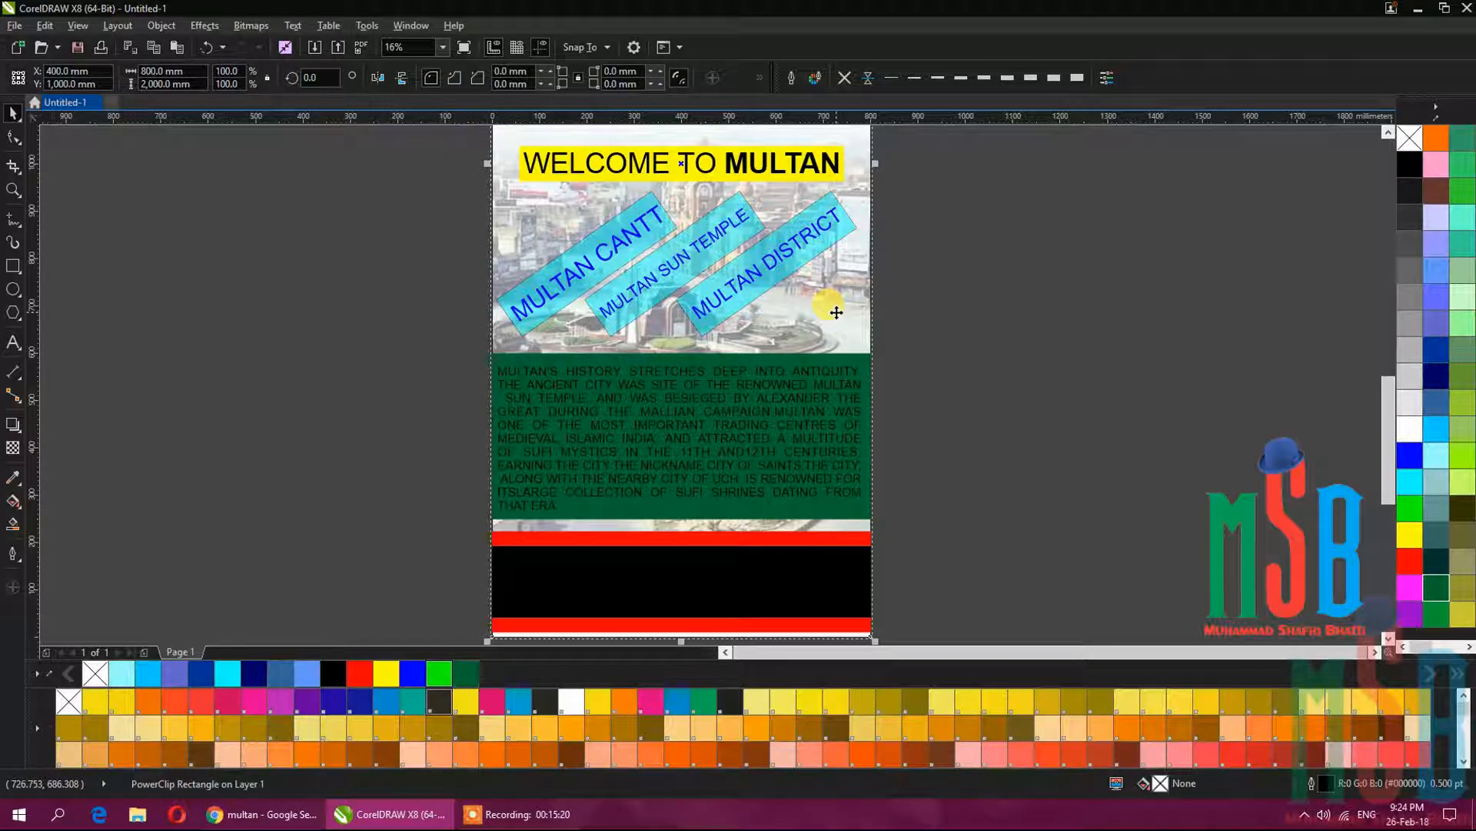
Edit the banner's PowerClip contents and give the green rectangle a uniform transparency of 50.
double_click(836, 312)
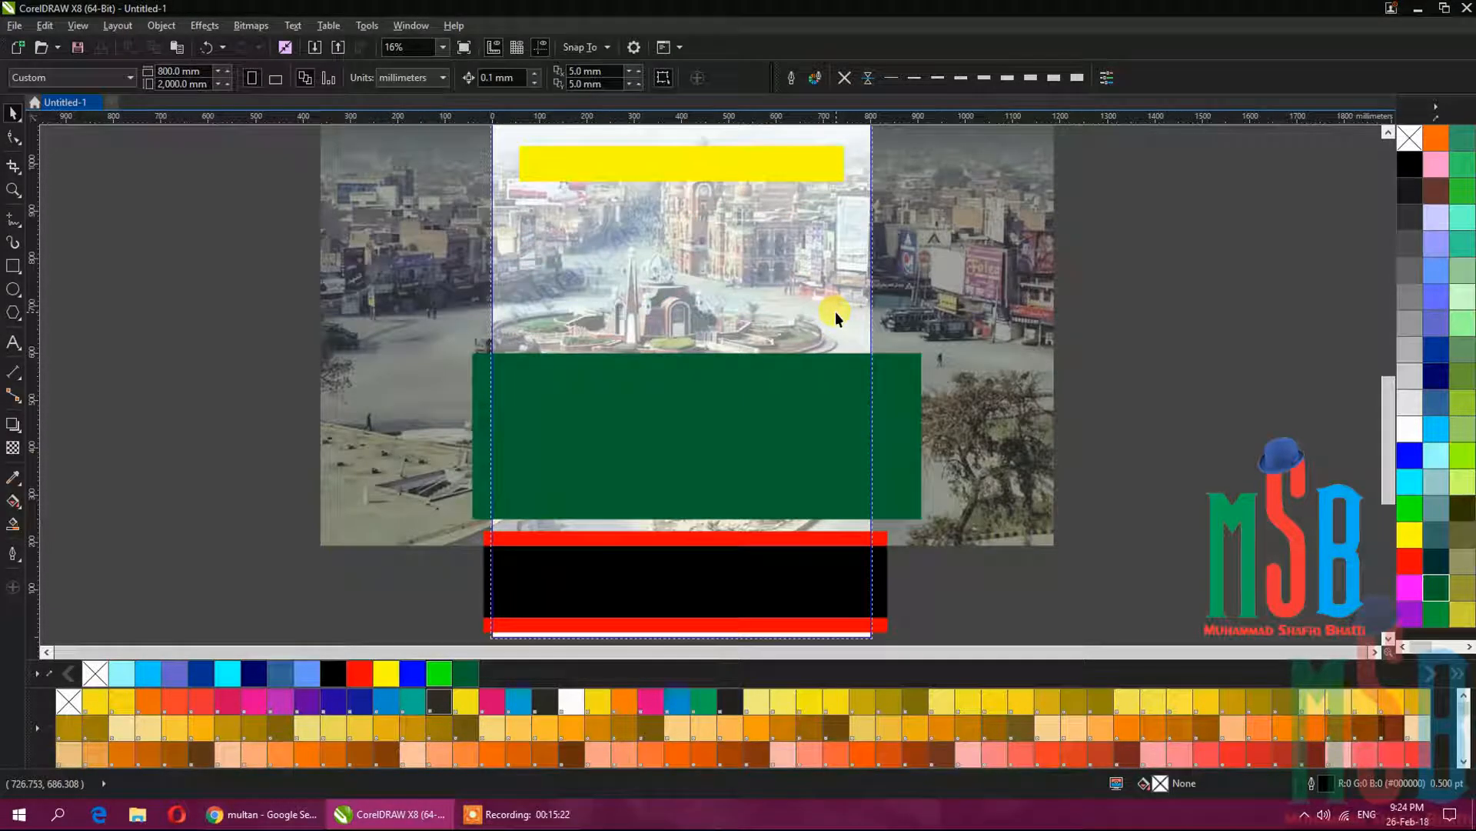
click(783, 408)
click(13, 448)
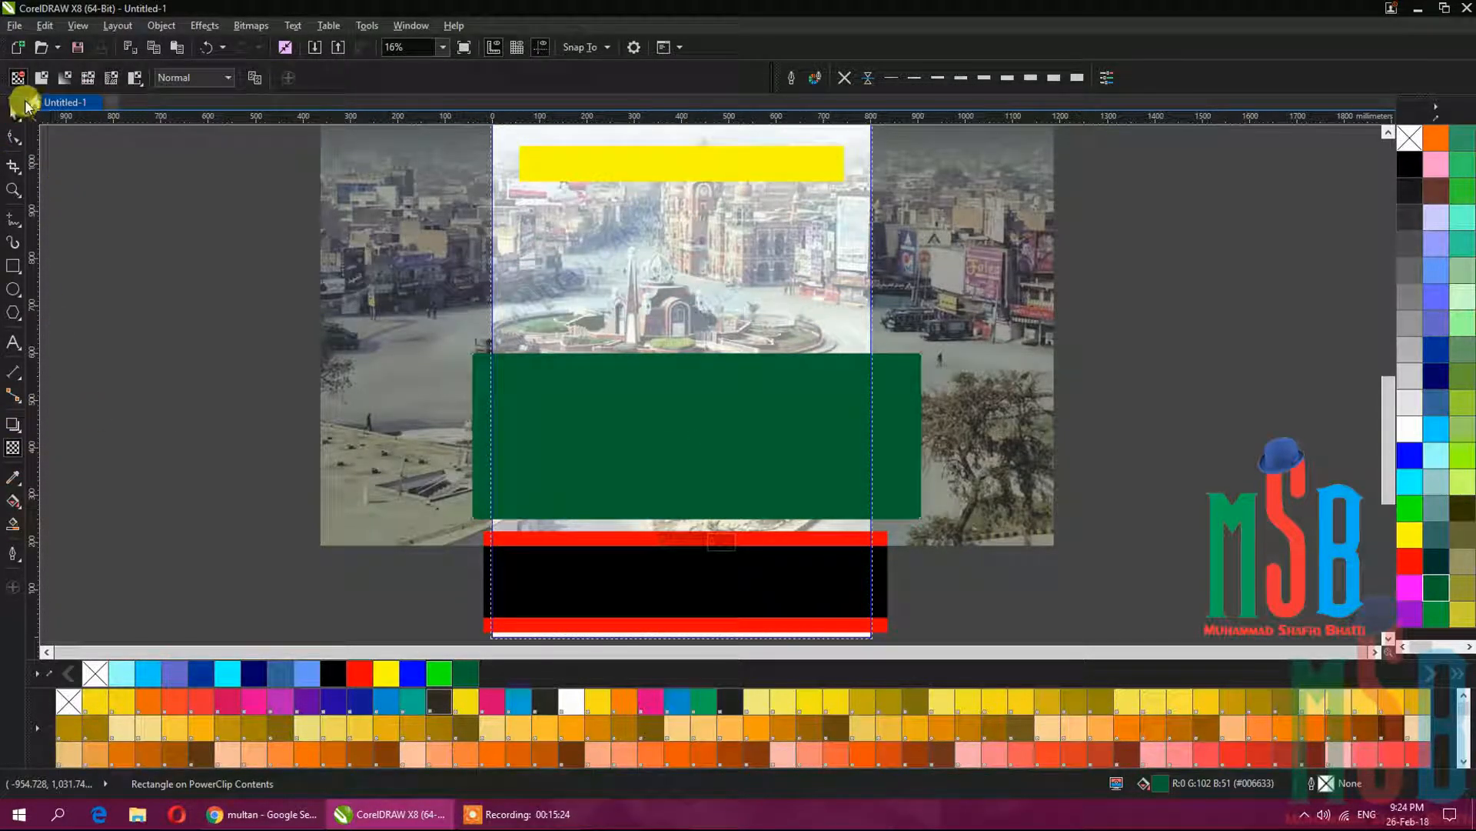
click(38, 80)
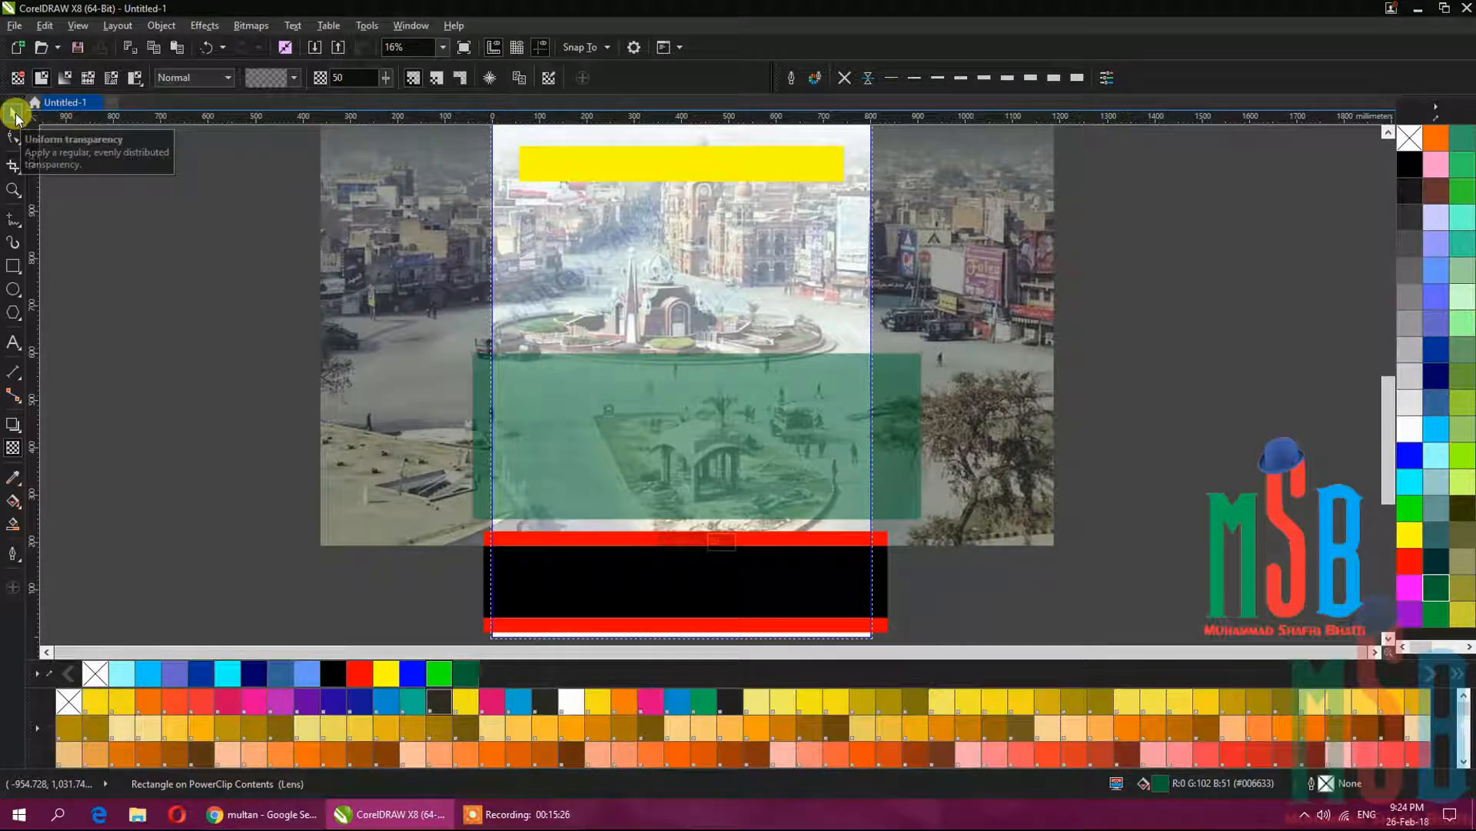
click(13, 113)
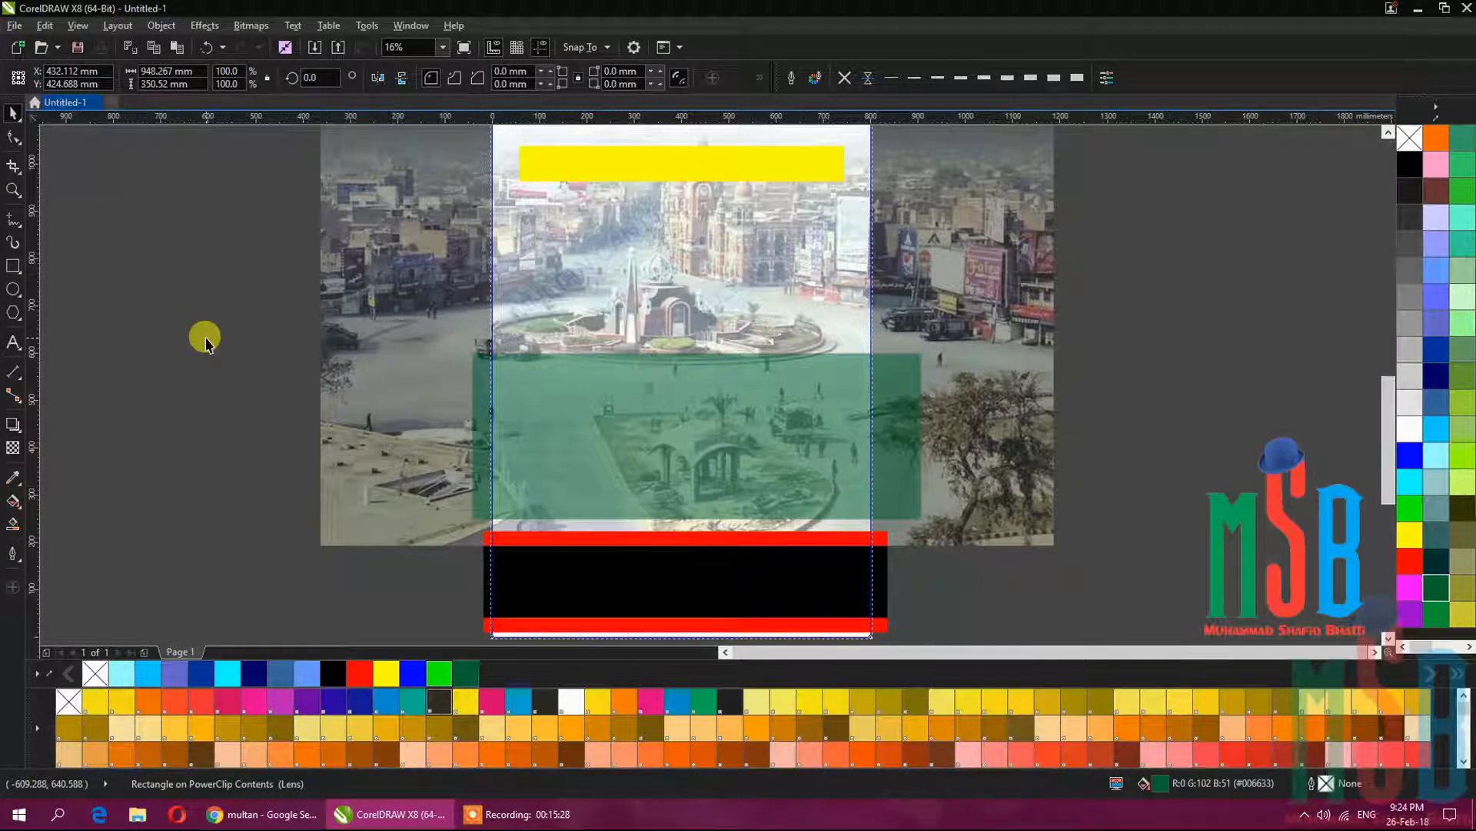
click(206, 339)
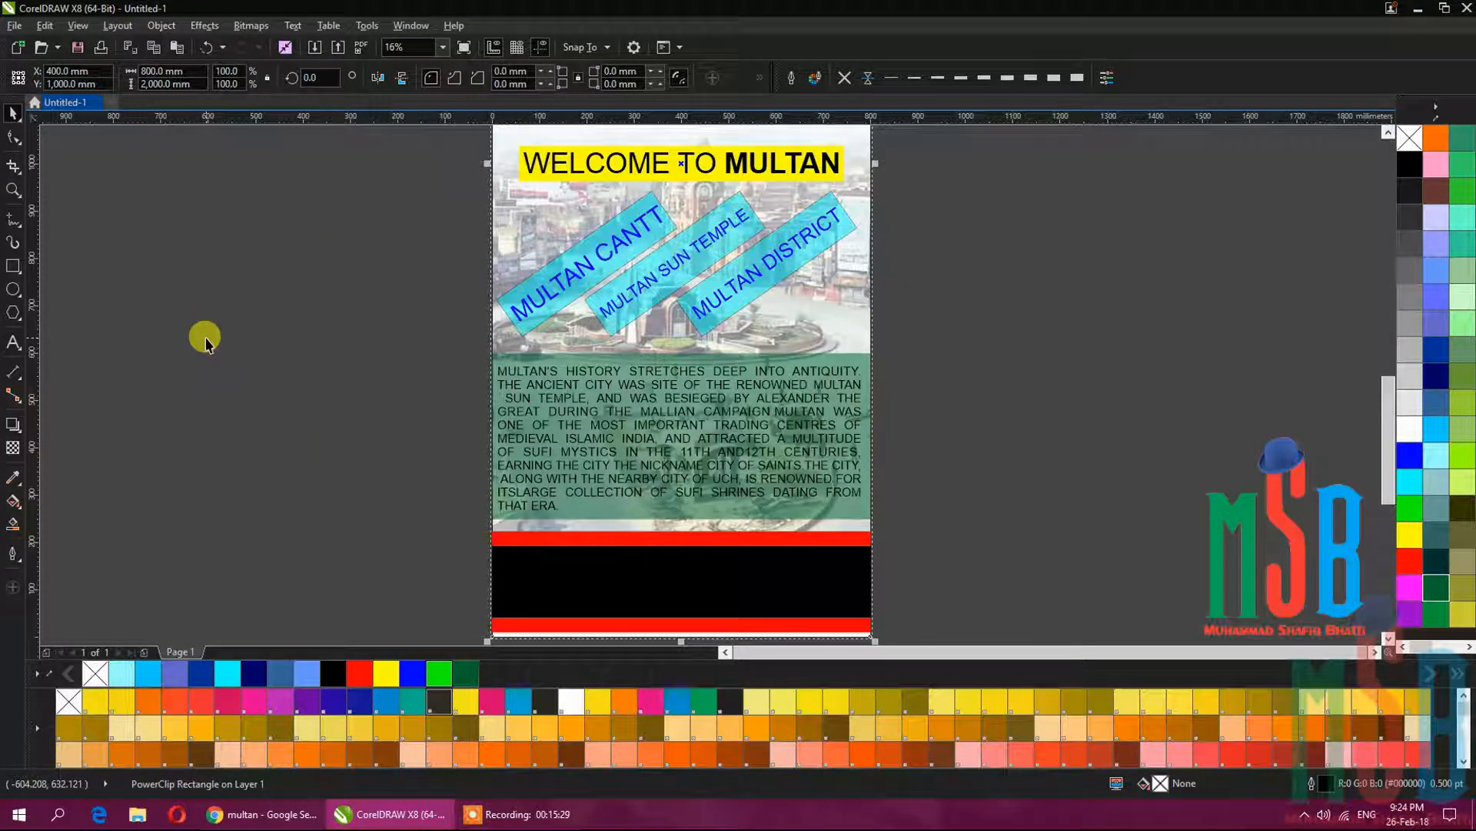
Recolor the history paragraph text white.
click(569, 444)
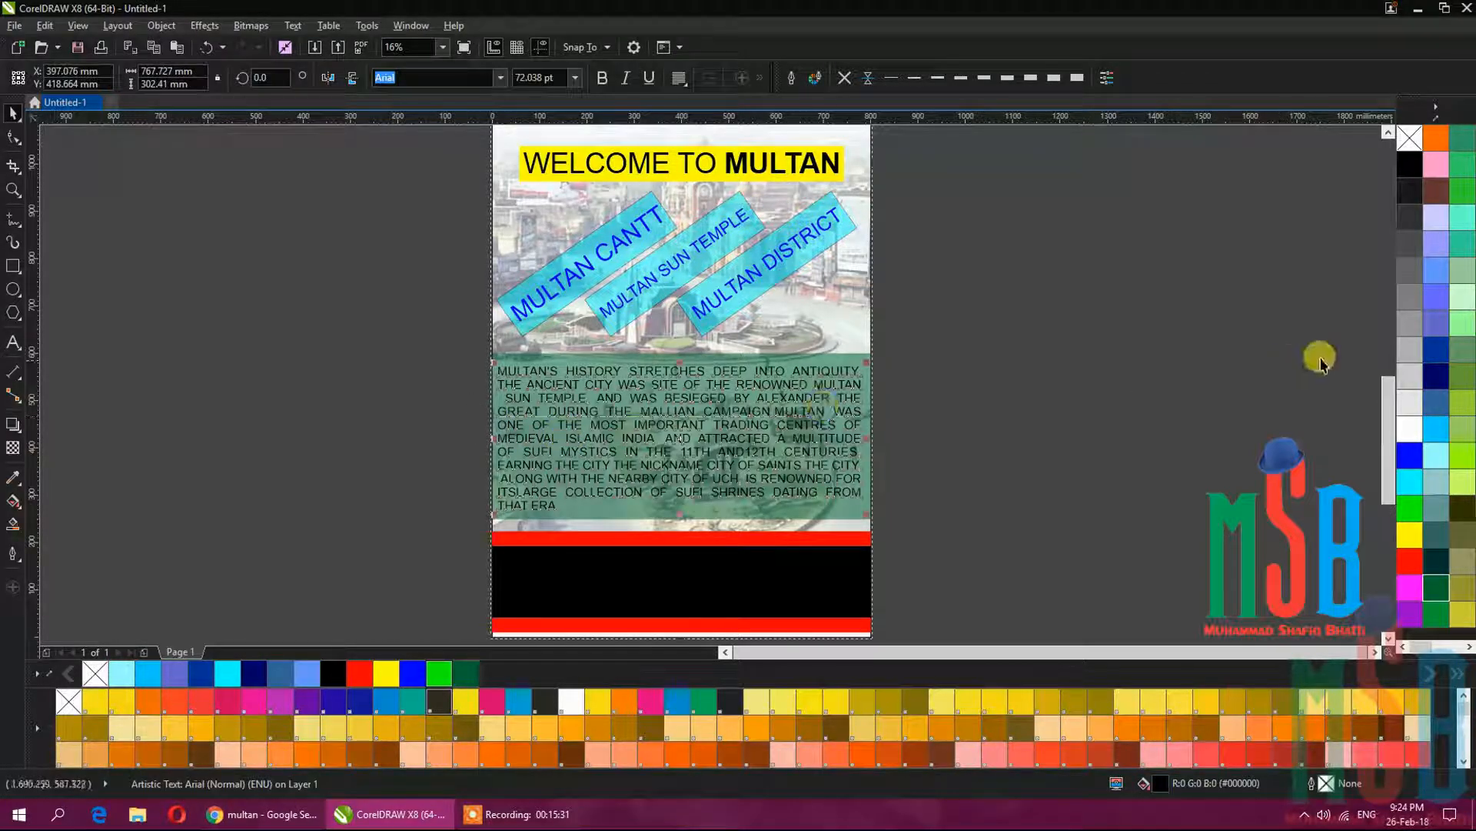
click(1170, 428)
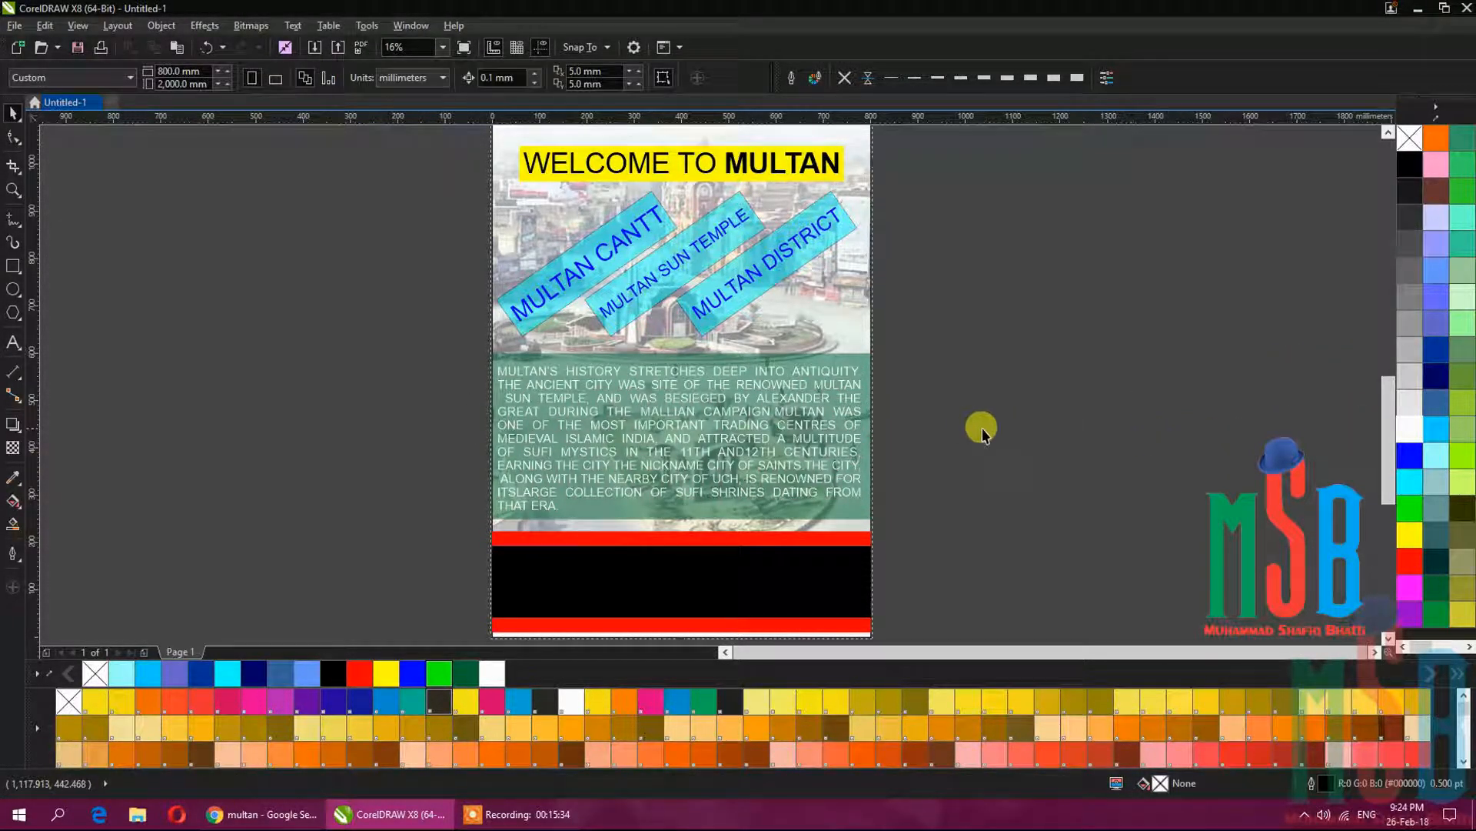
Add a white two-line footer credit, "art and design by:" plus the designer's full name, about 740 mm wide over the black band.
click(13, 343)
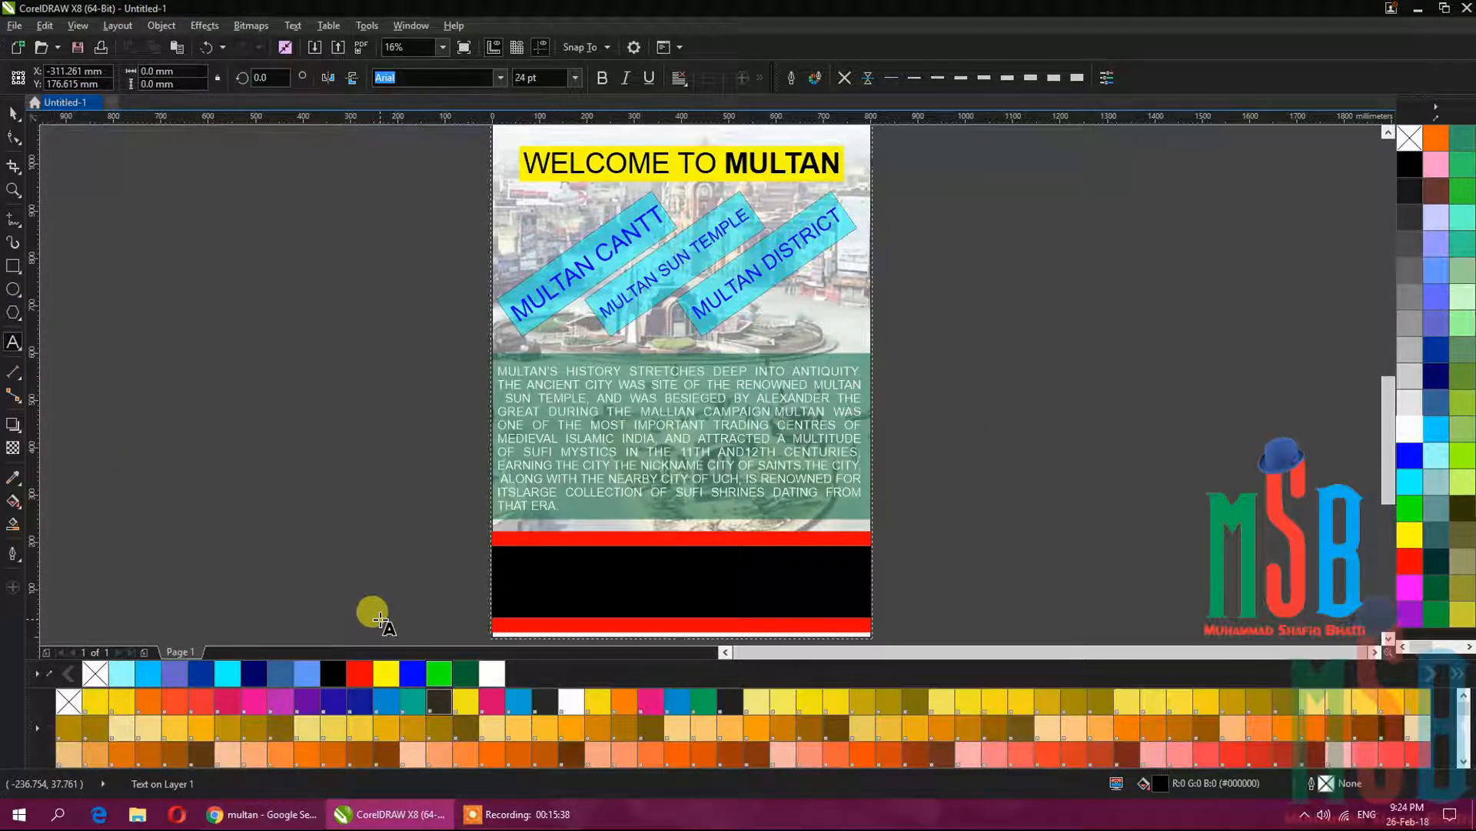
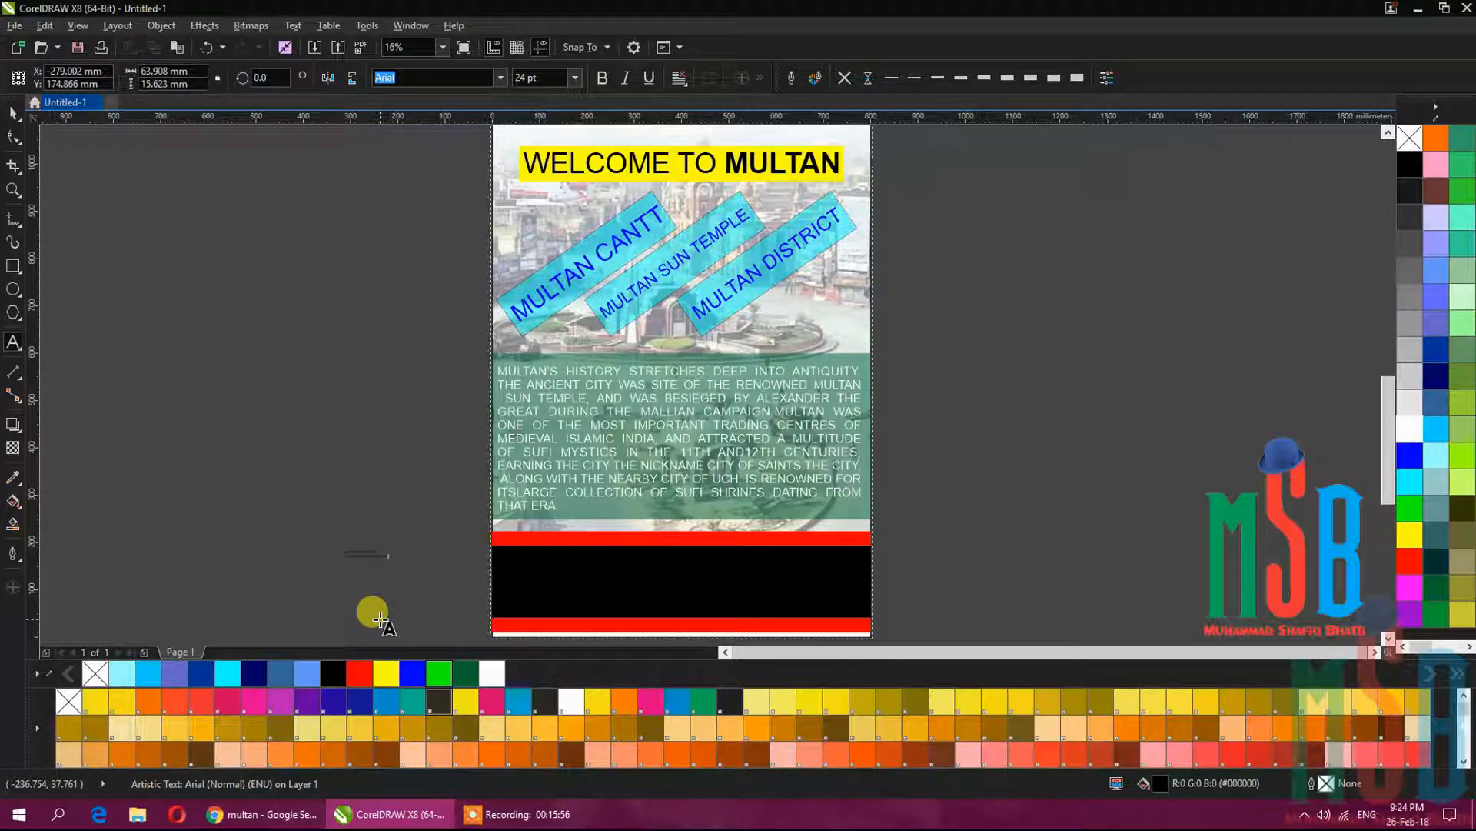
click(13, 113)
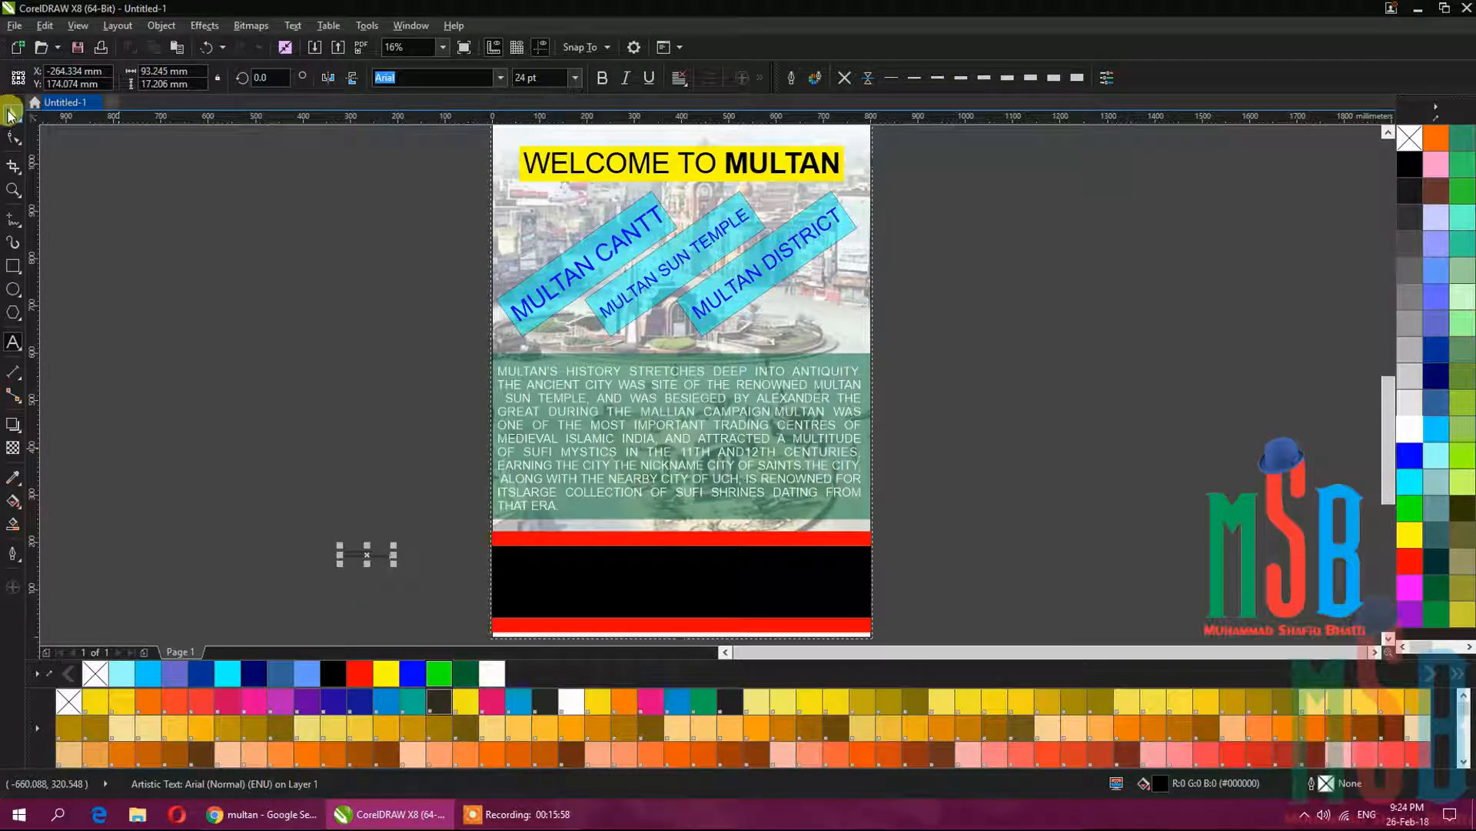
click(1409, 429)
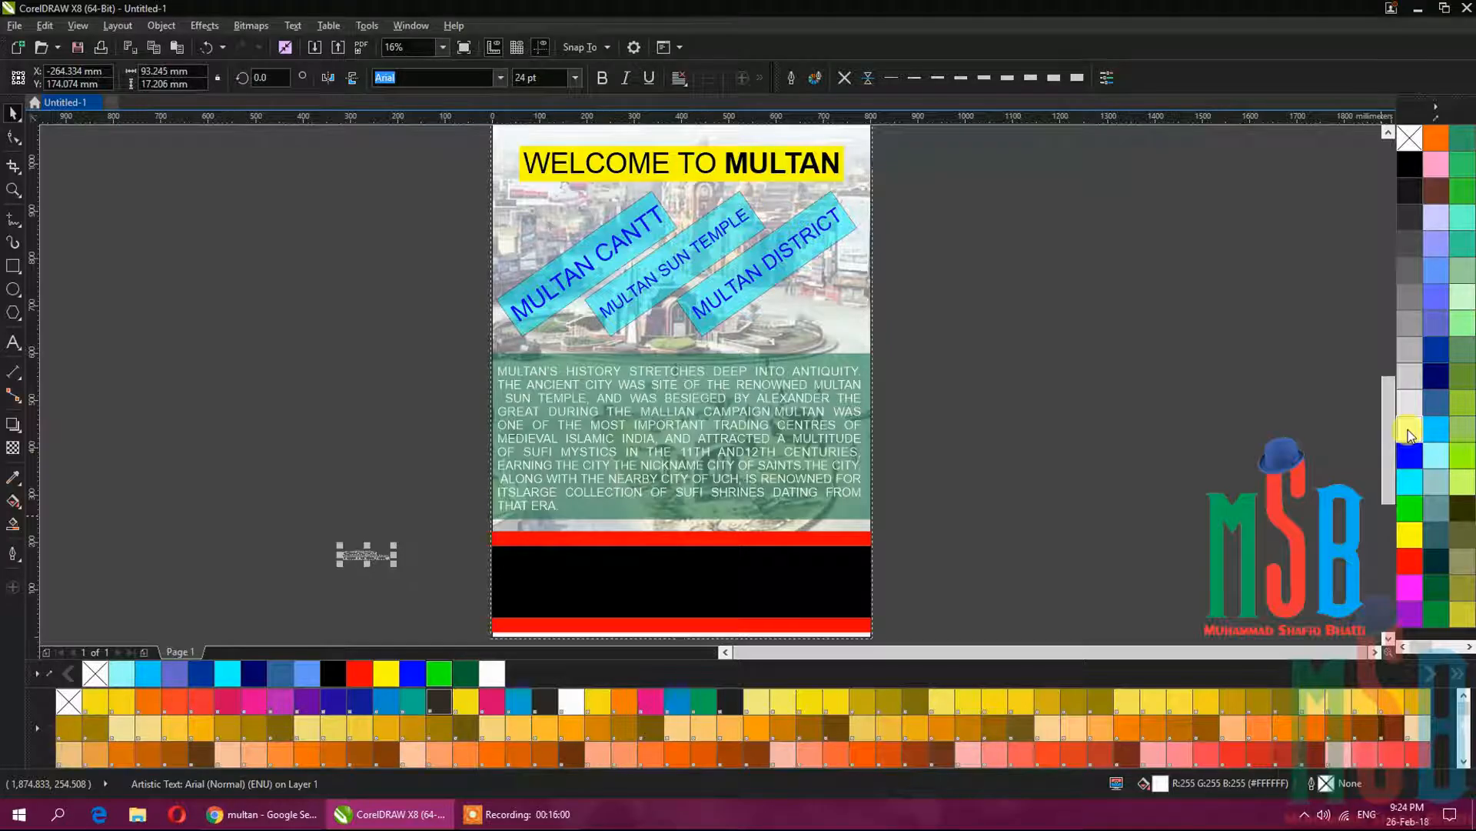
drag(365, 565, 851, 538)
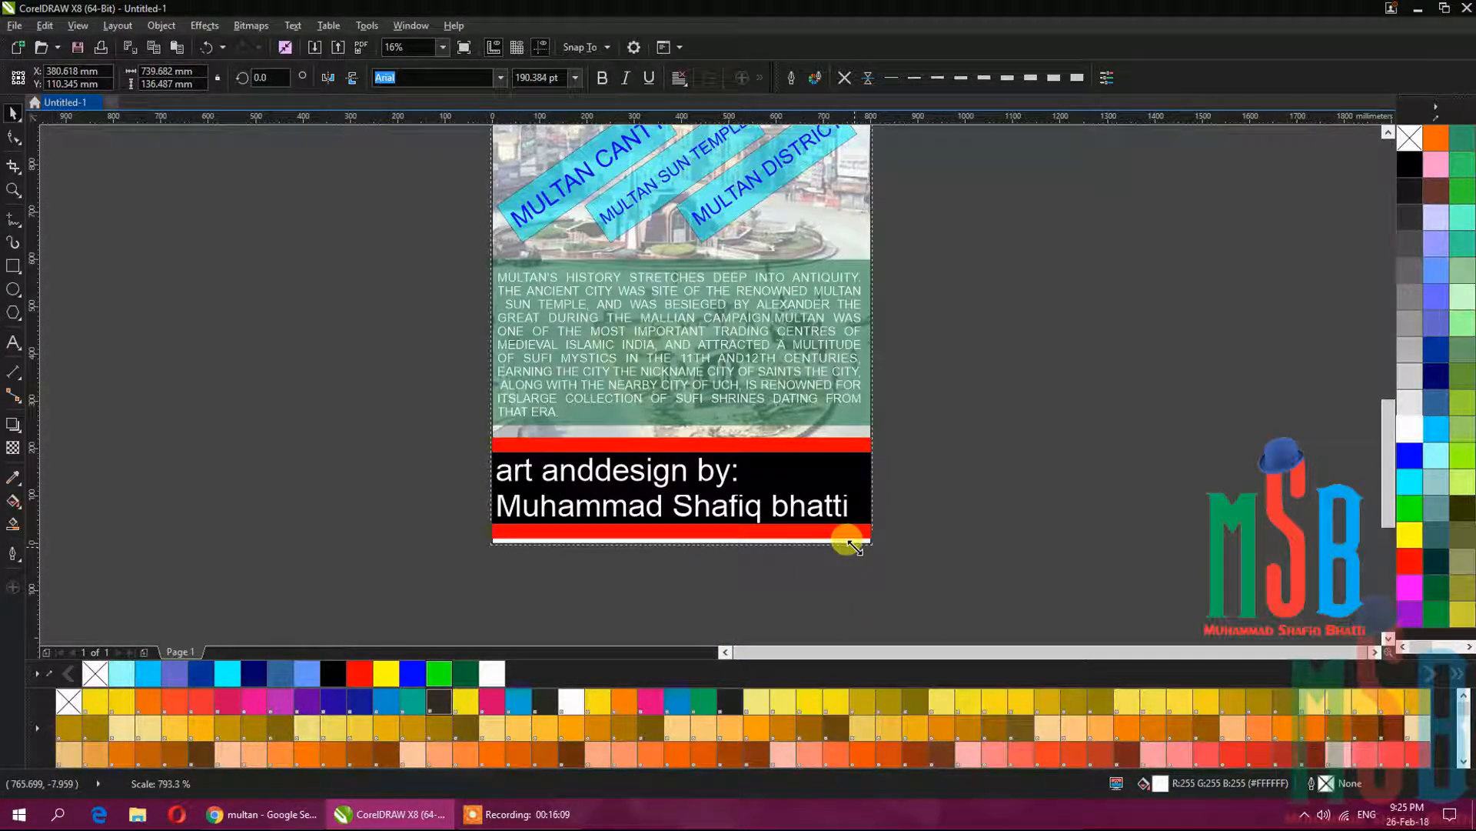
double_click(600, 475)
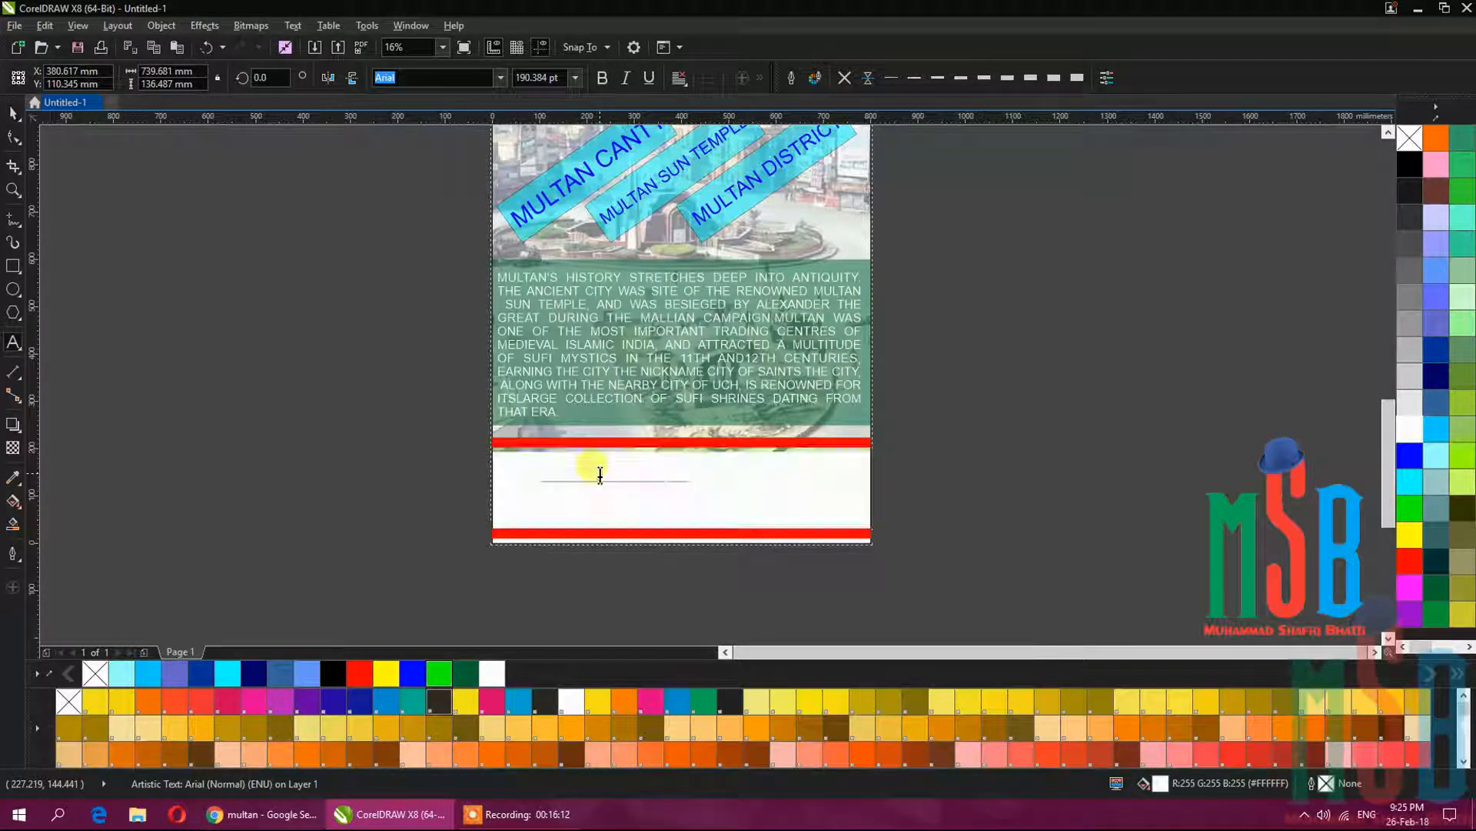
click(14, 116)
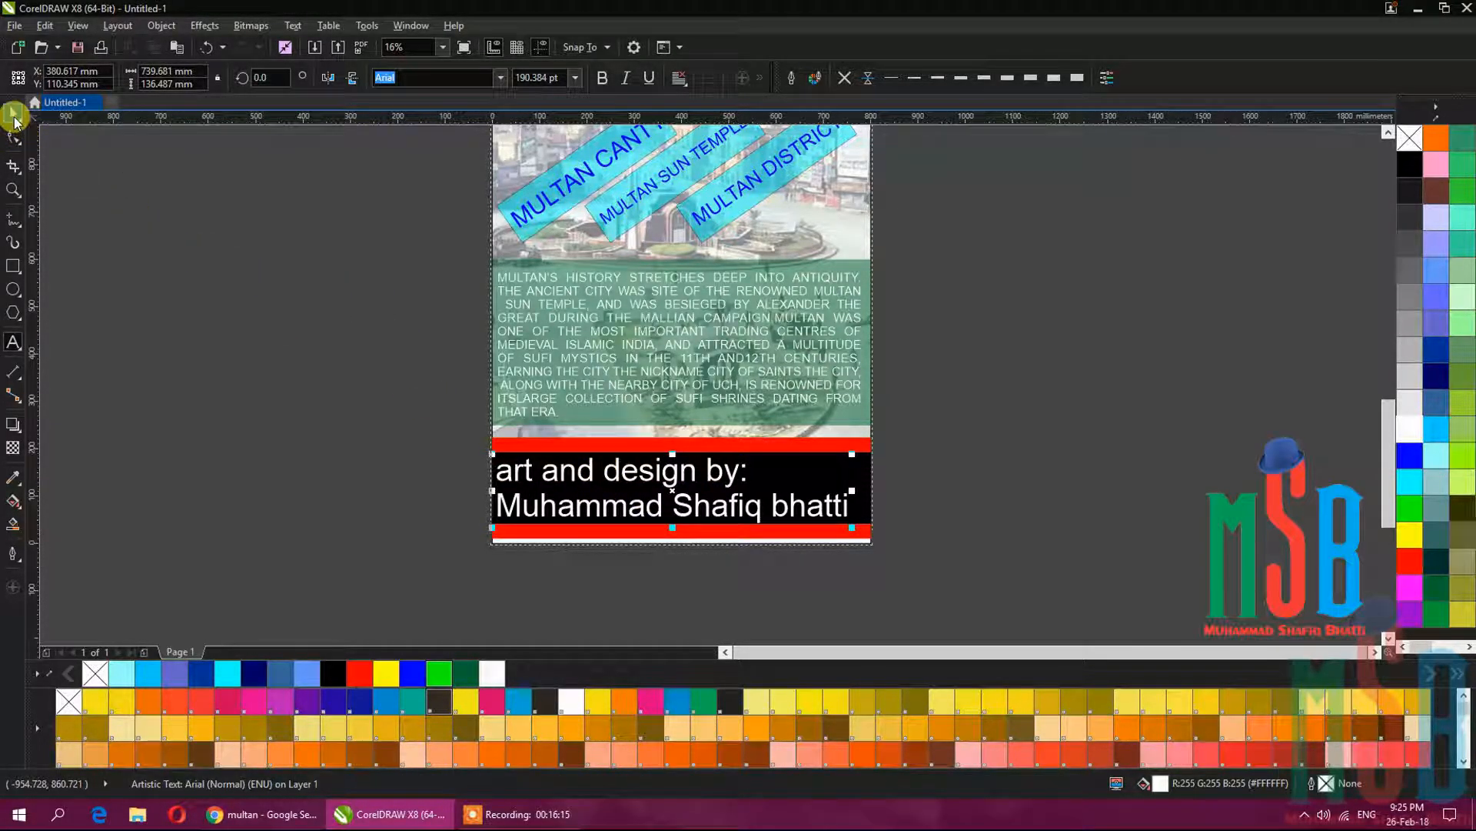
Change the footer credit's font to CopperplateSCapsSSi and shrink it to about 755 mm wide to fit the black band.
click(498, 77)
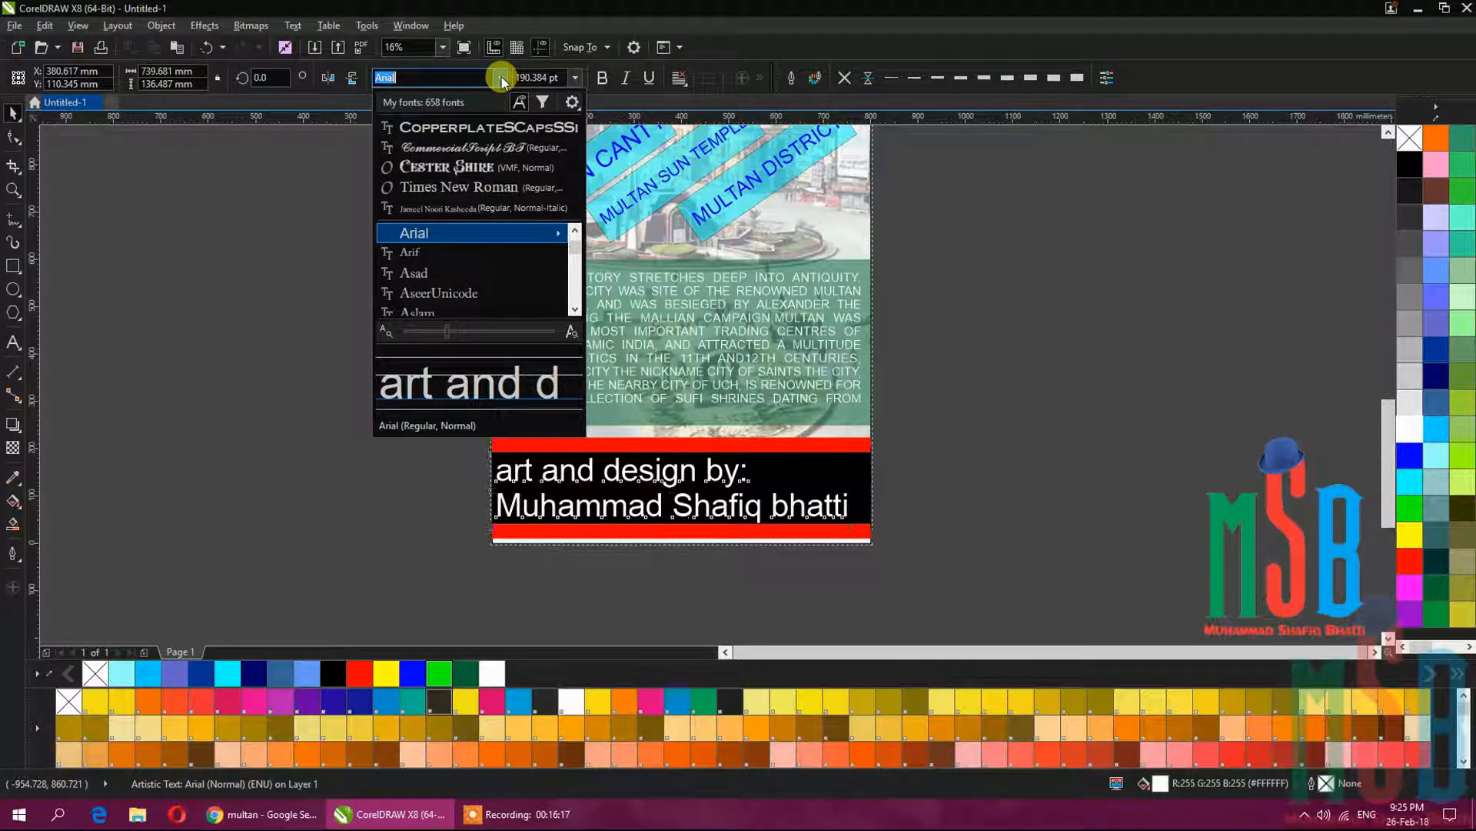
click(454, 135)
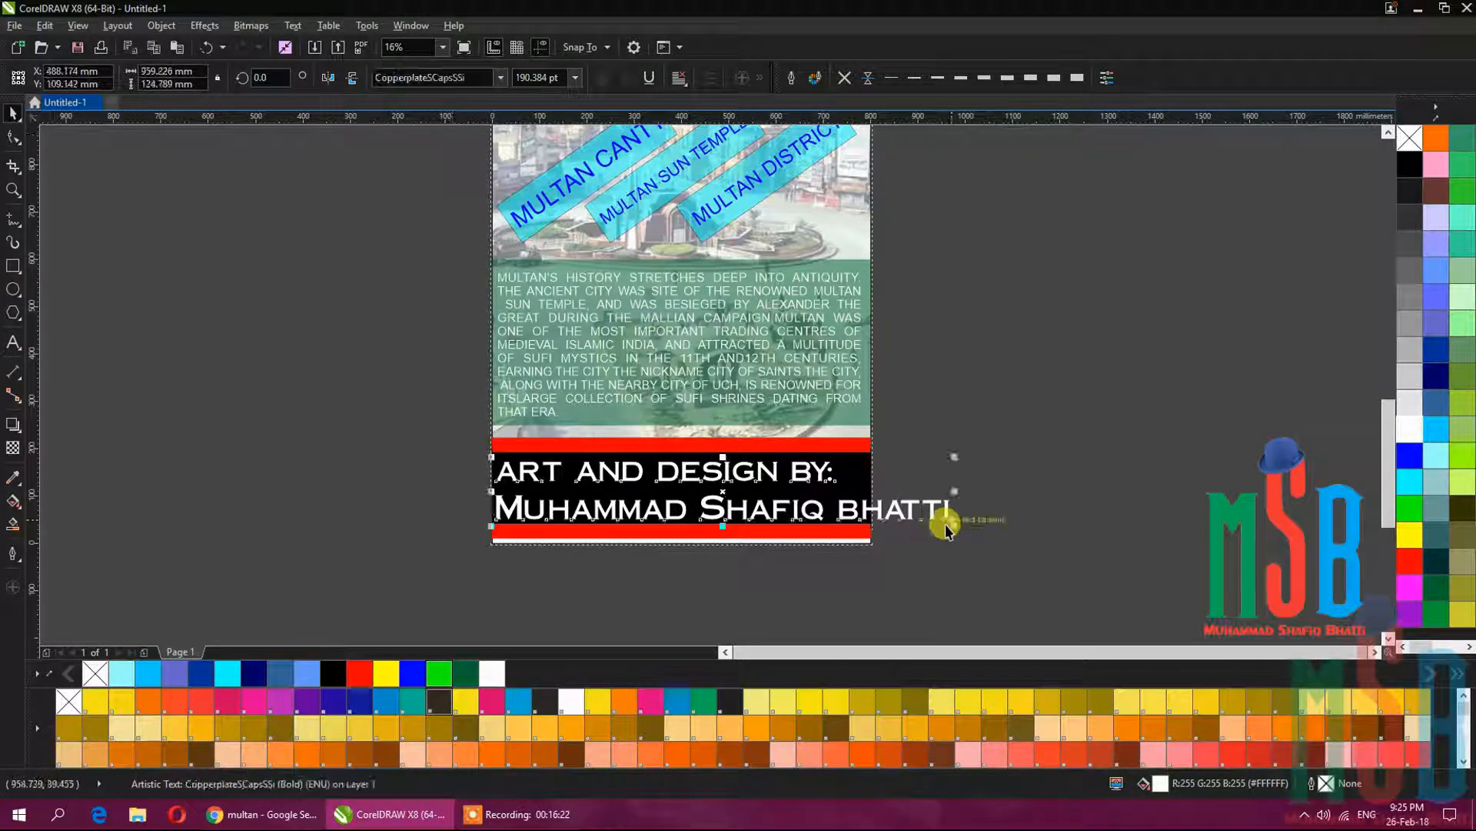
drag(872, 520, 867, 513)
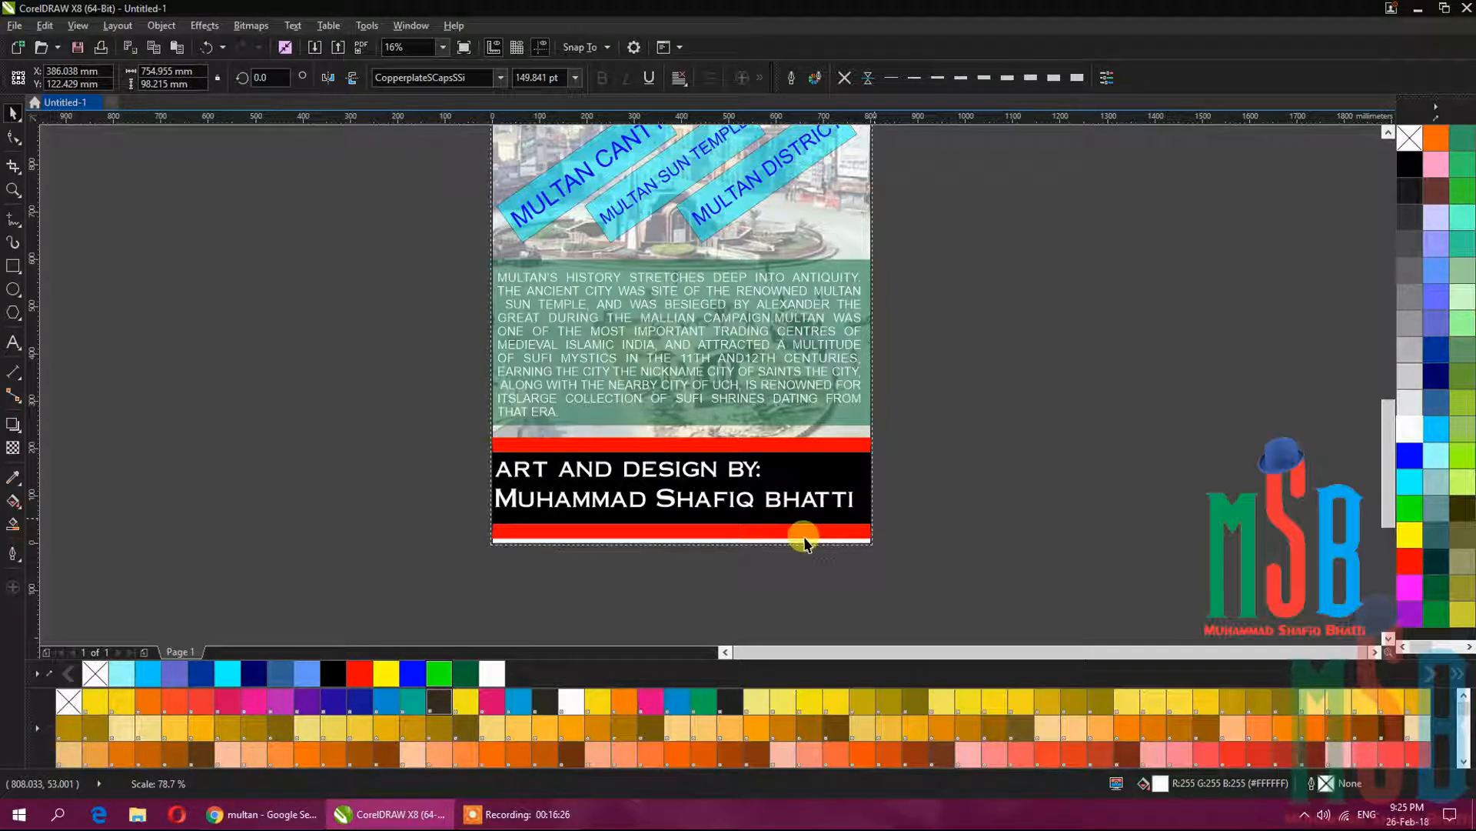
Center-align the footer credit's two lines and center the text horizontally on the banner.
click(680, 79)
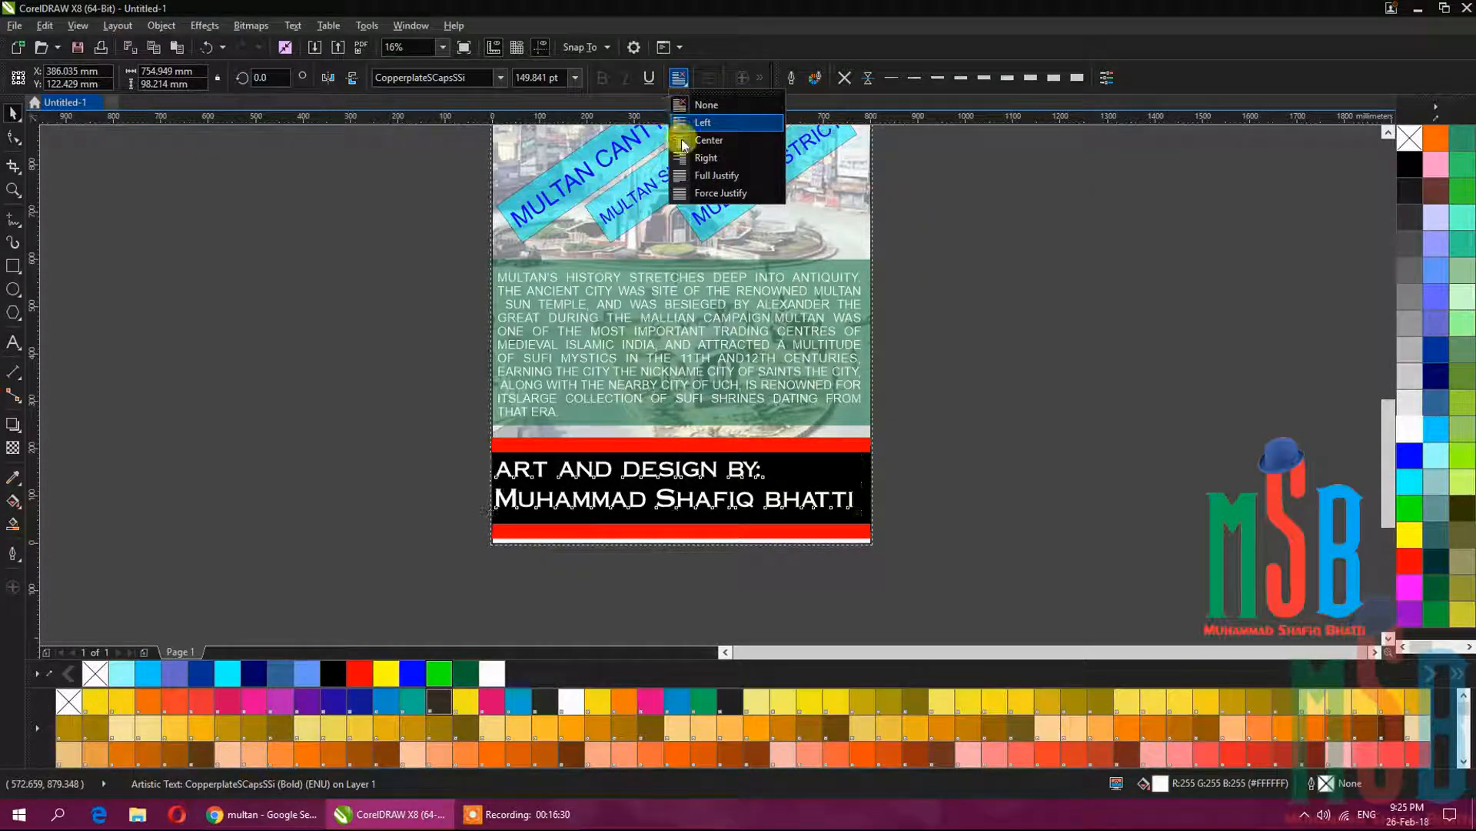
click(682, 141)
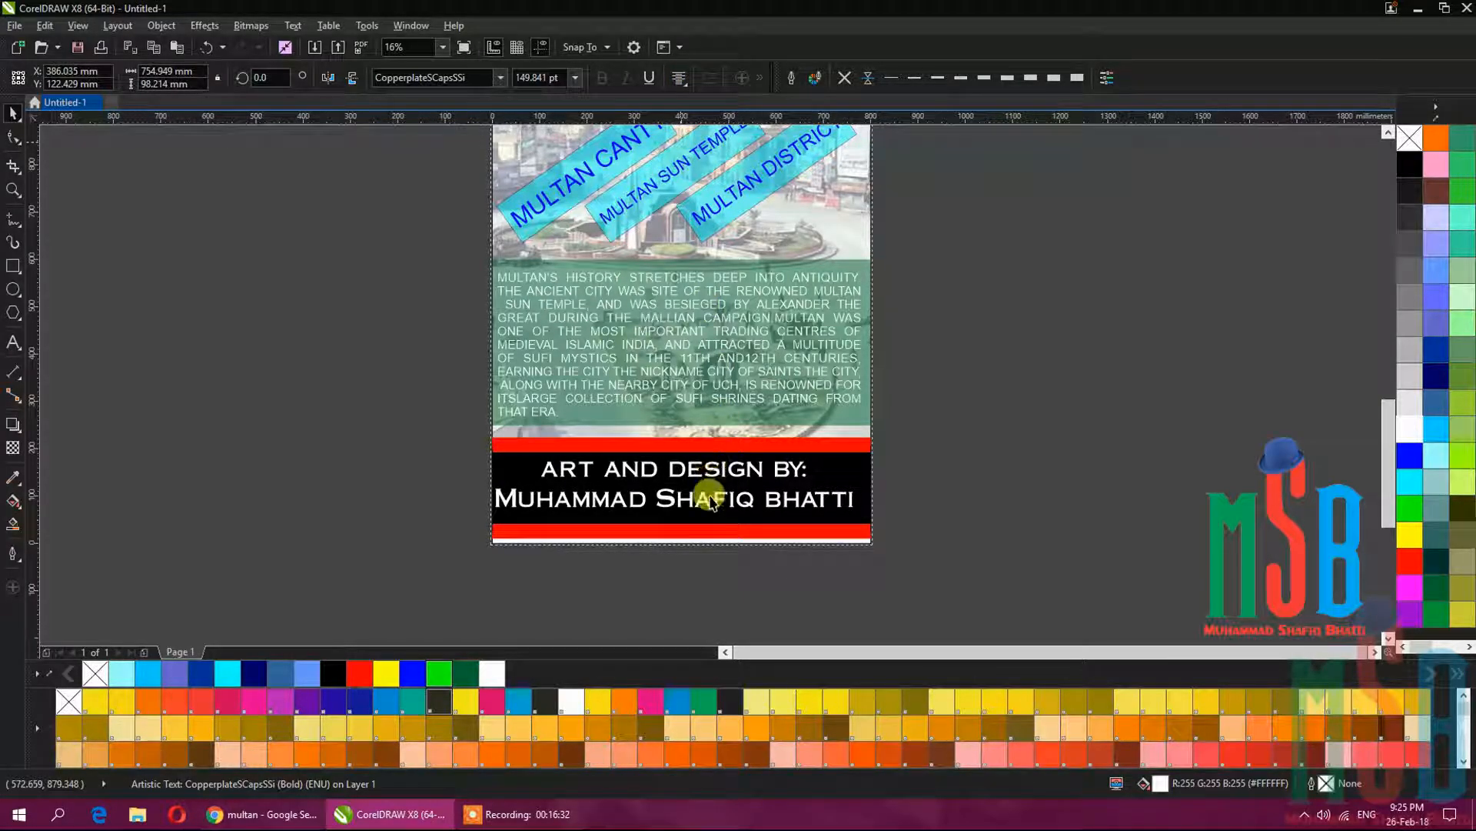
shift+click(735, 530)
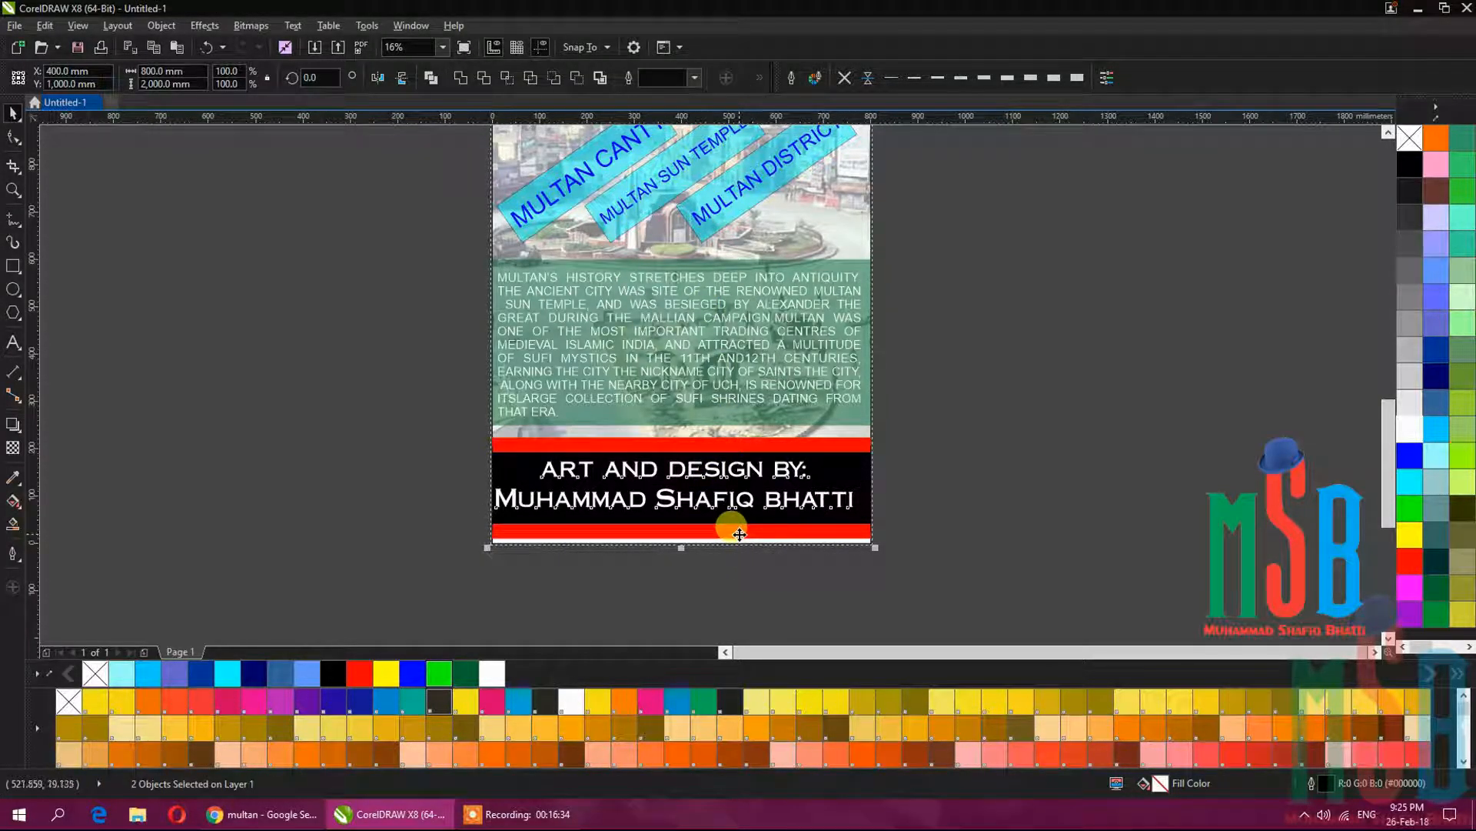
key(c)
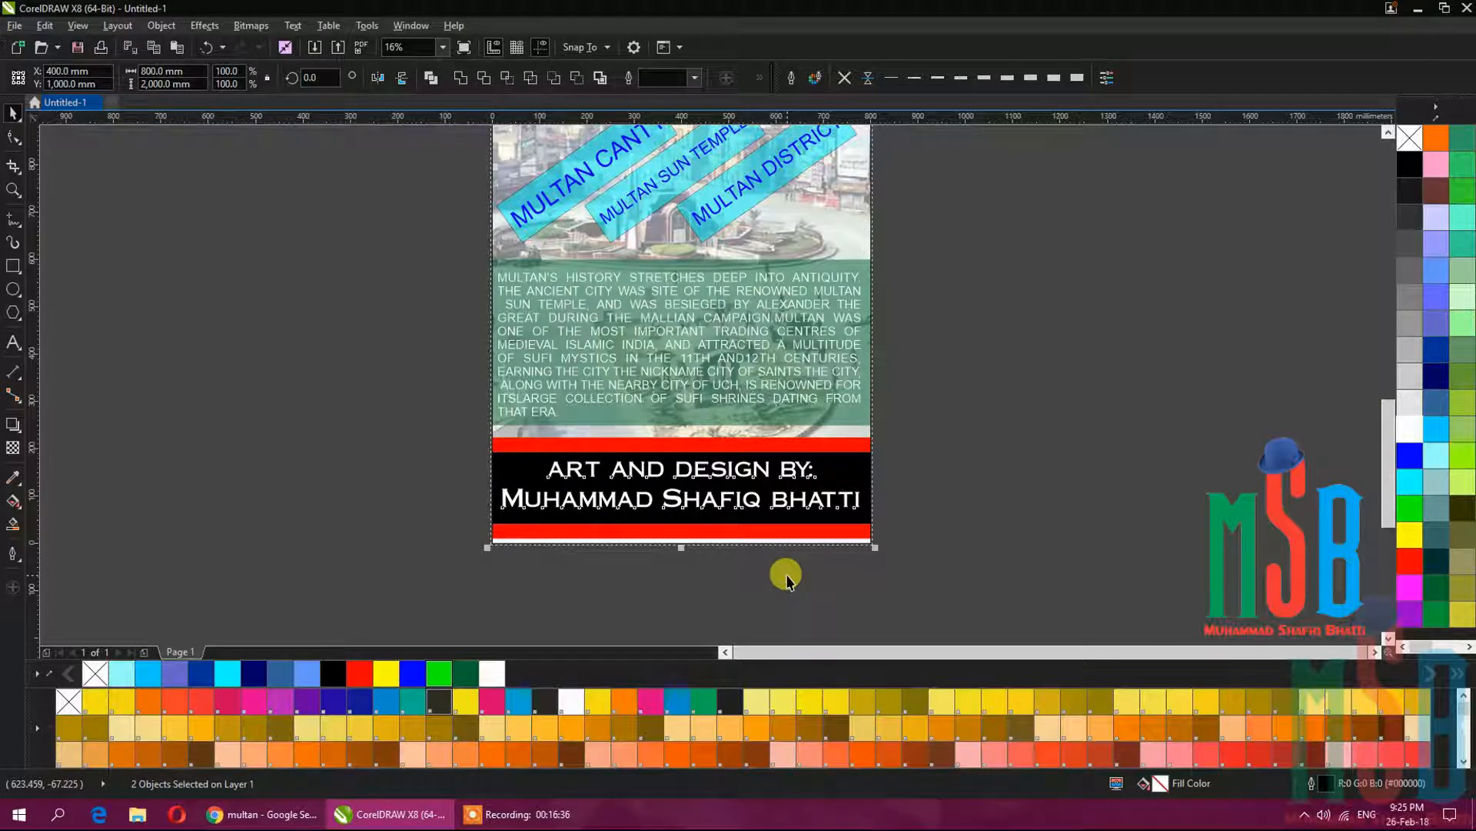
click(786, 578)
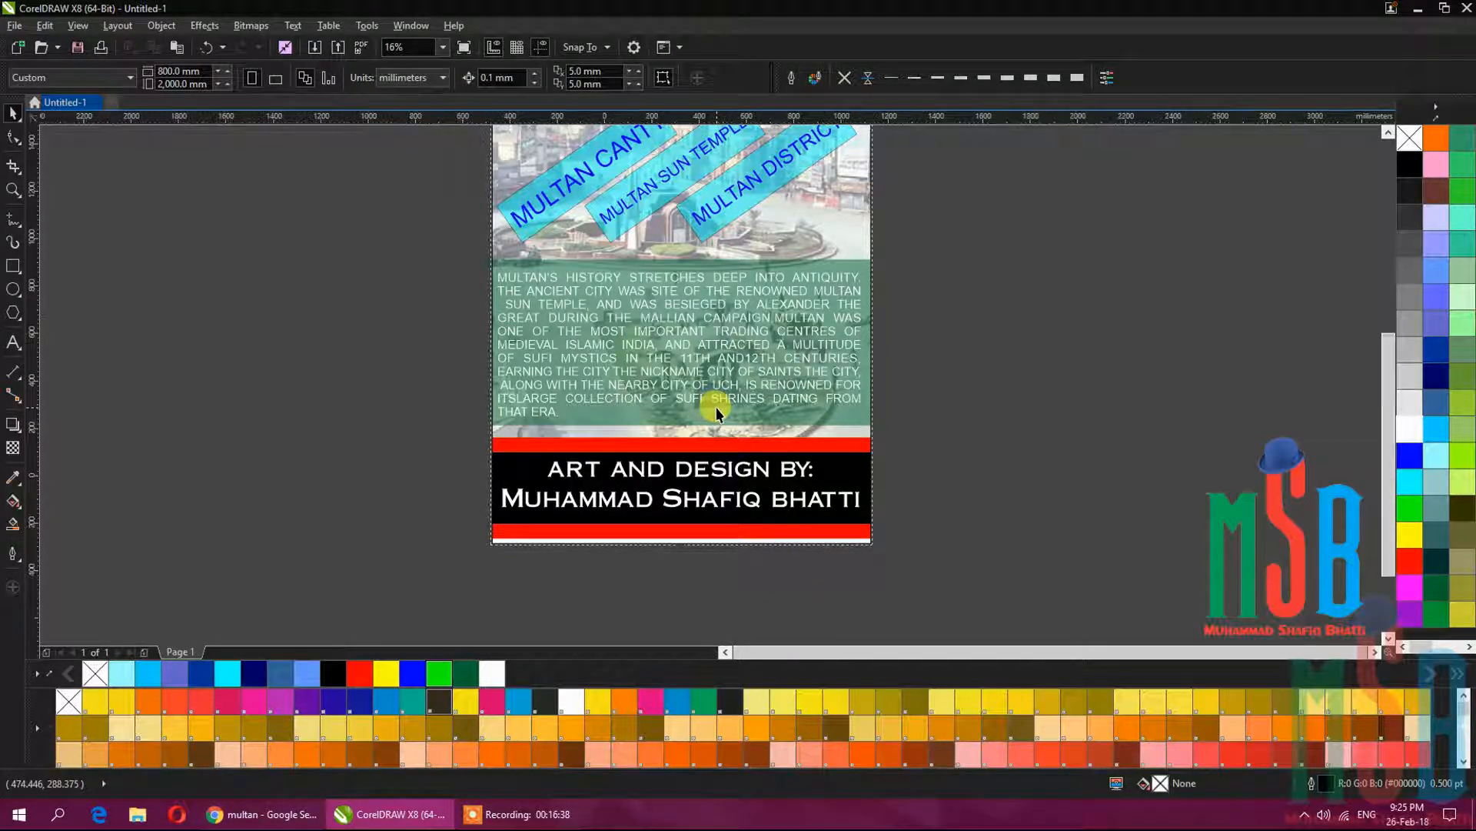
Recolor the "MULTAN" title on the blue ribbon white.
scroll(717, 413, down, 3)
drag(716, 408, 675, 502)
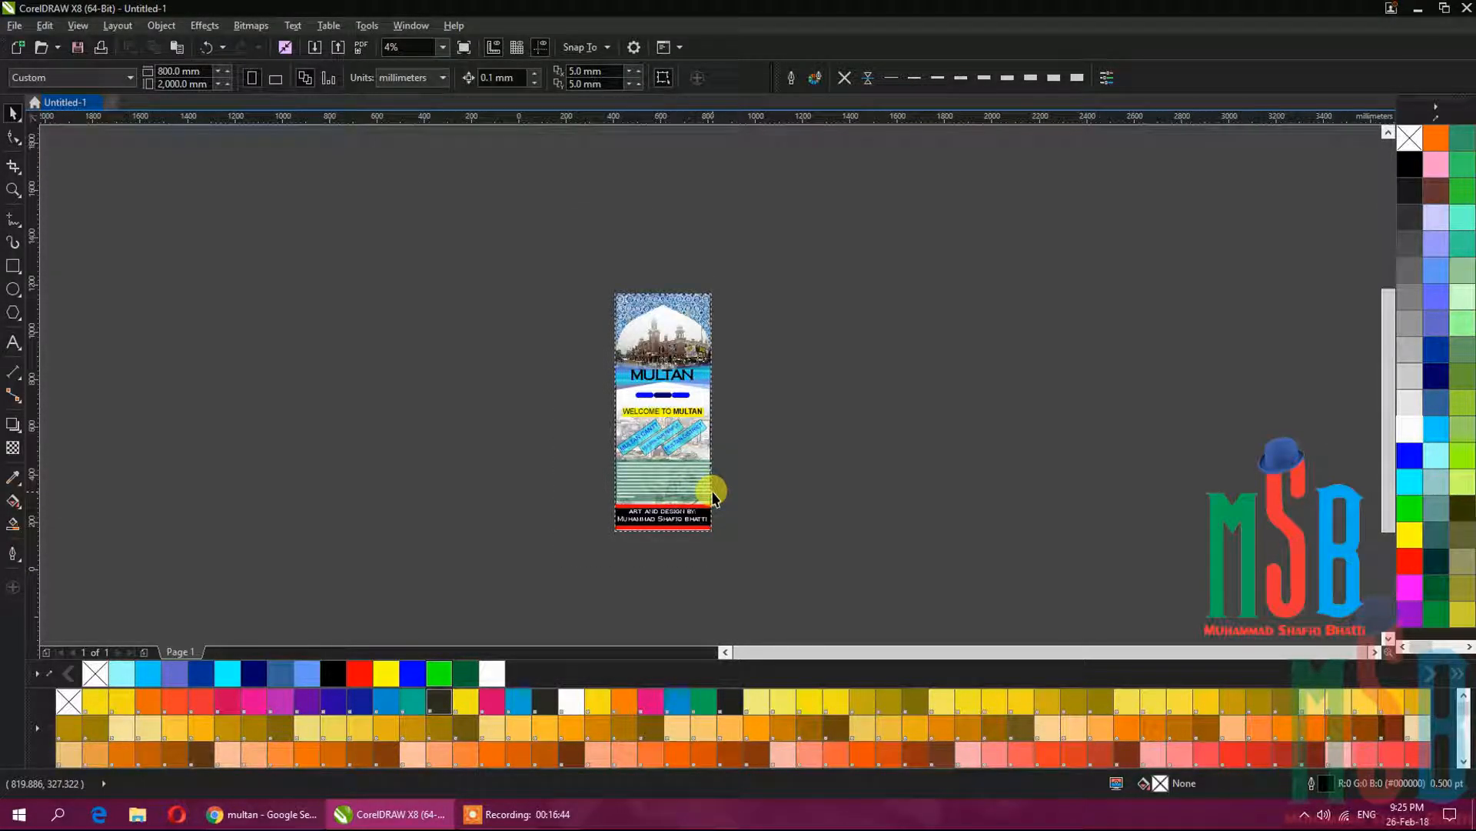
scroll(713, 496, up, 1)
drag(709, 454, 661, 516)
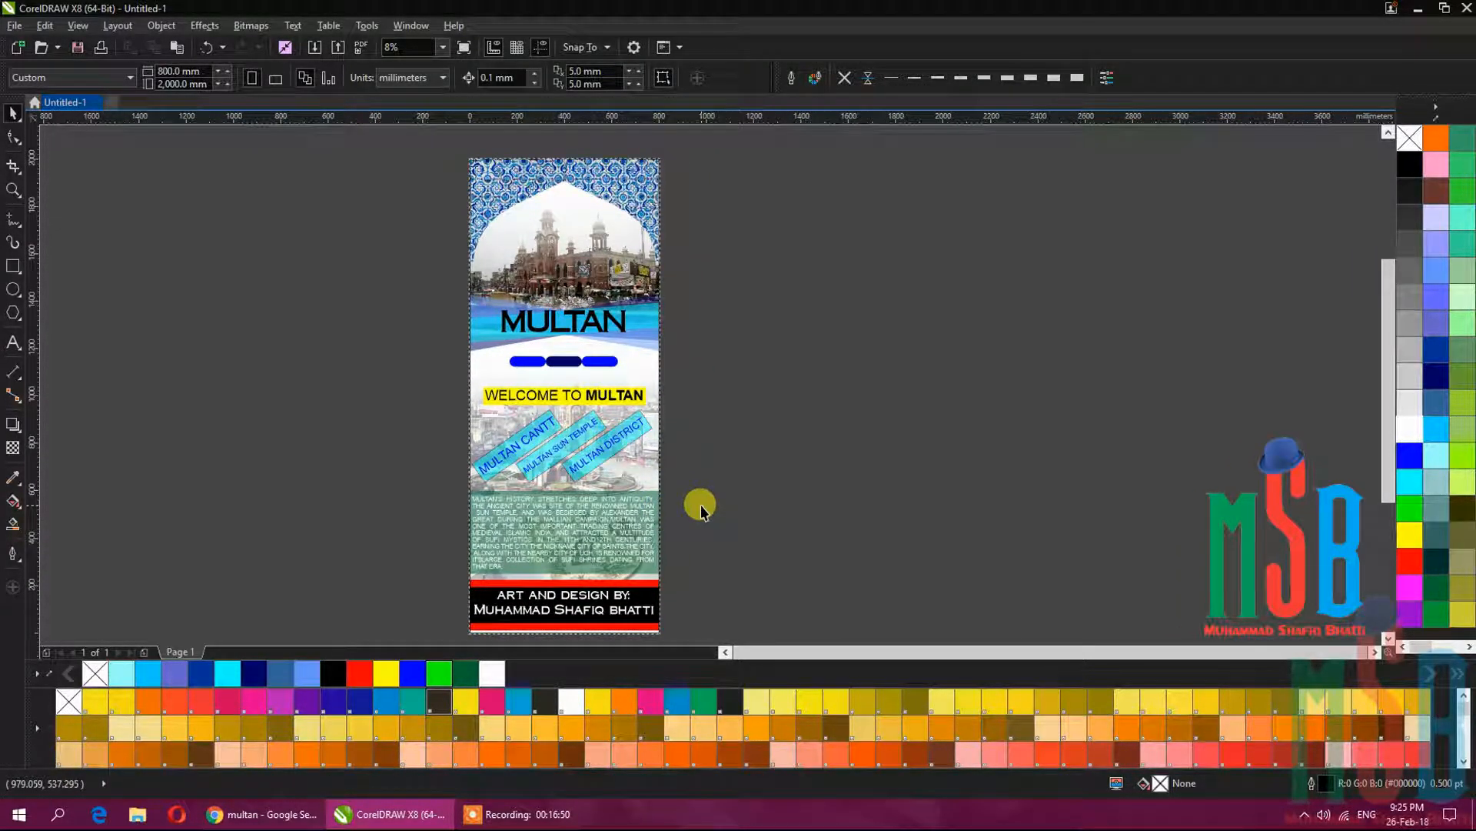
click(619, 323)
click(1410, 428)
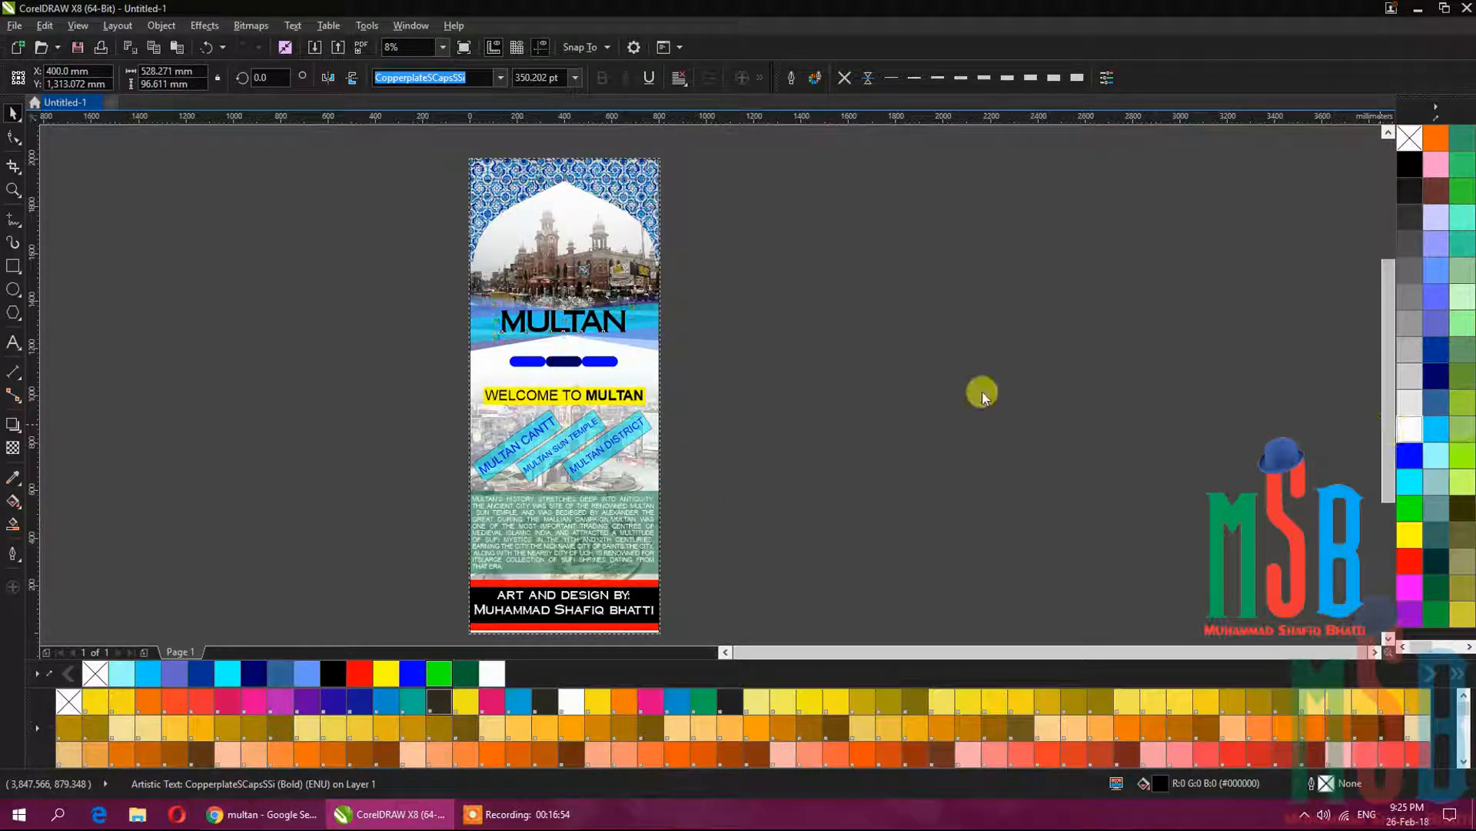
click(858, 374)
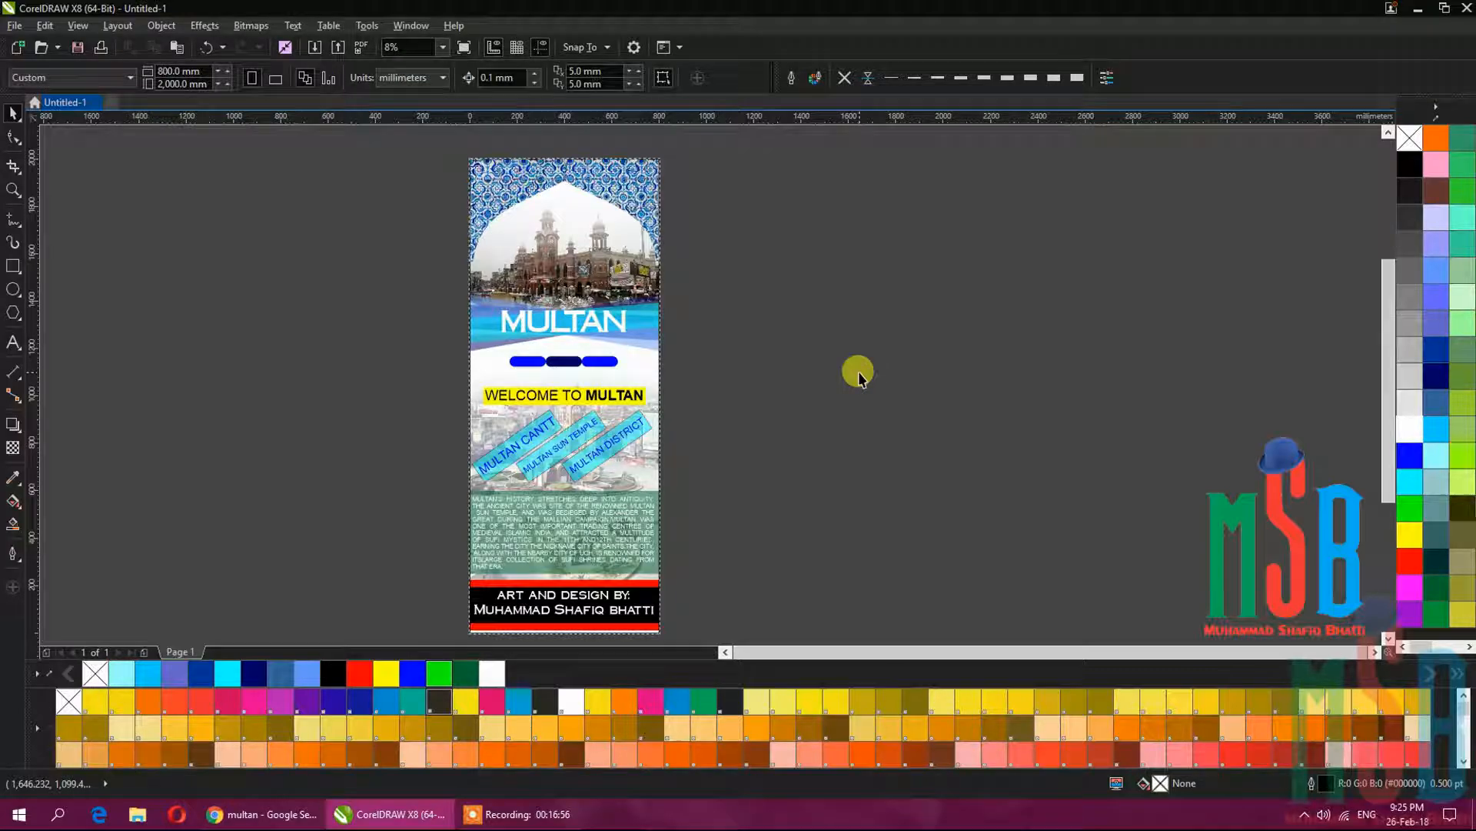